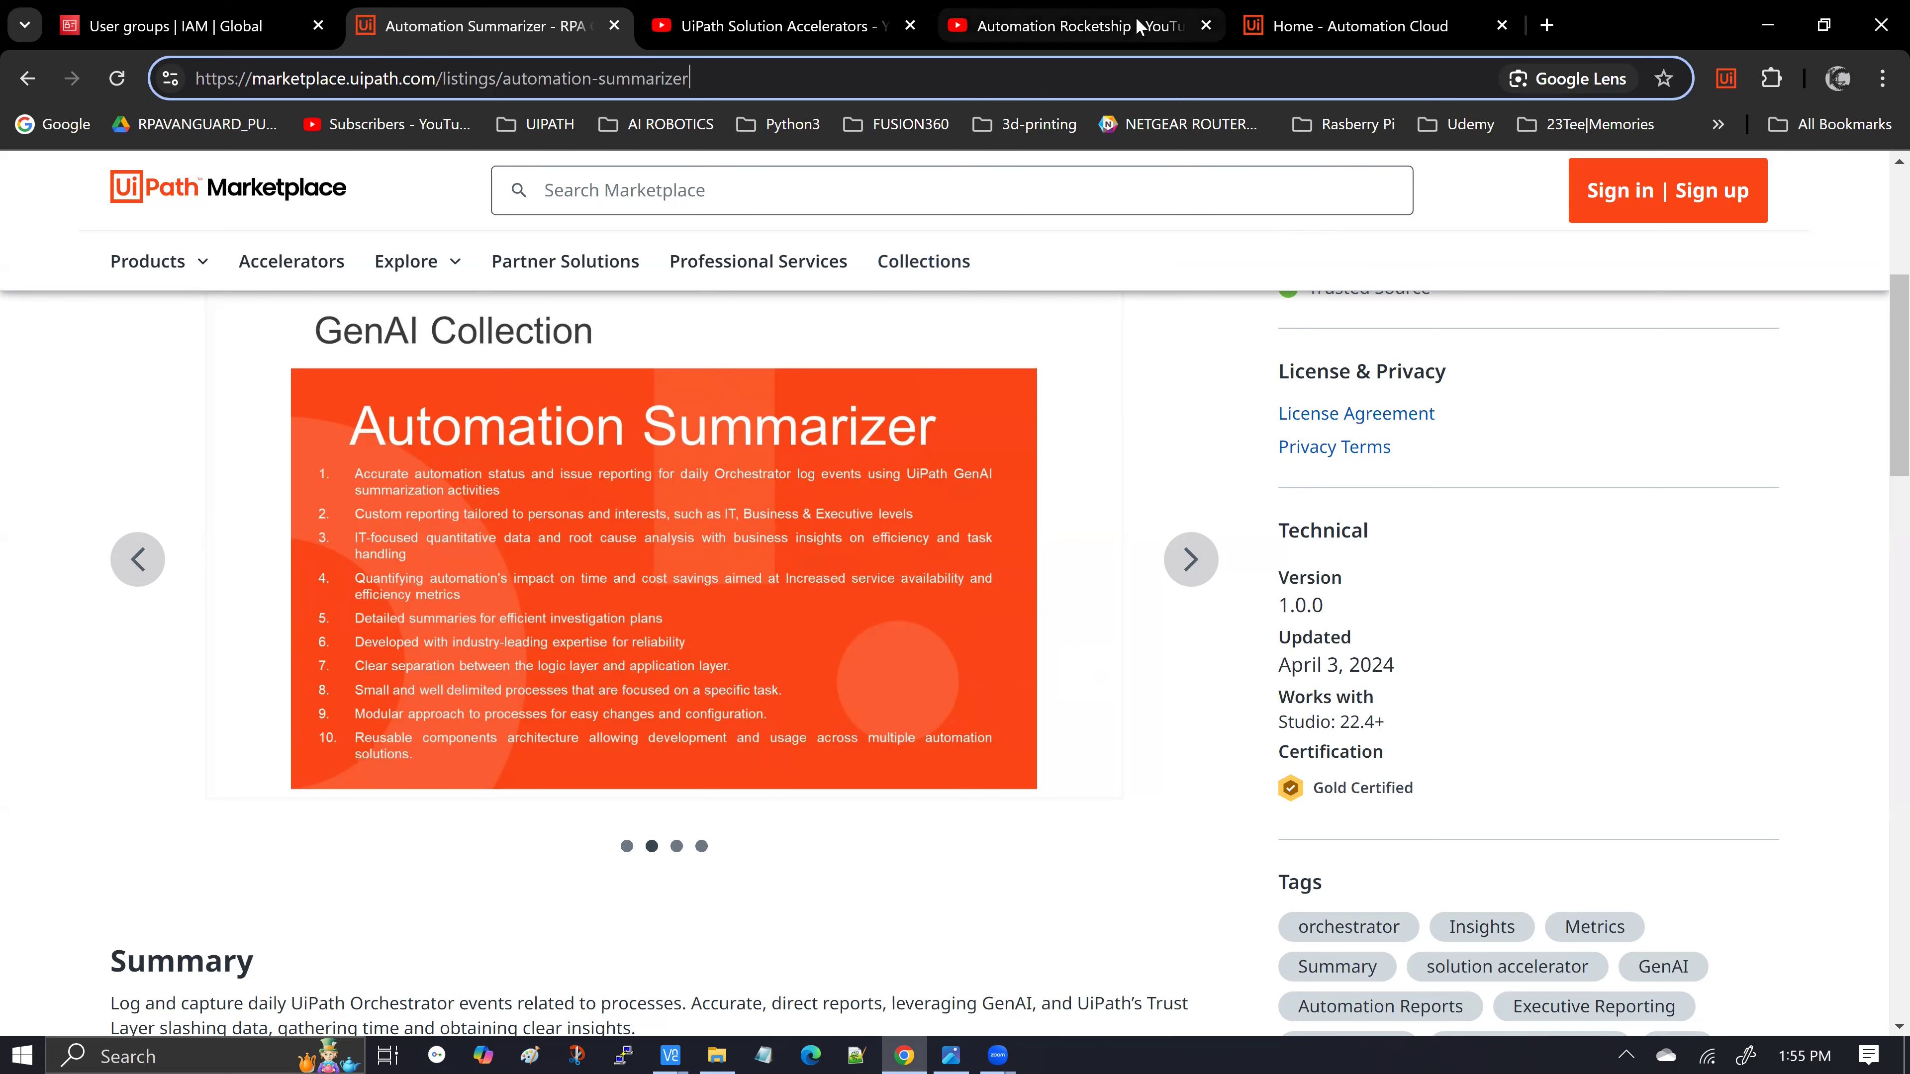
Switch to the Automation Rocketship YouTube channel's Videos list with the Marketplace episodes
{"action": "left_click", "coordinate": [1121, 27]}
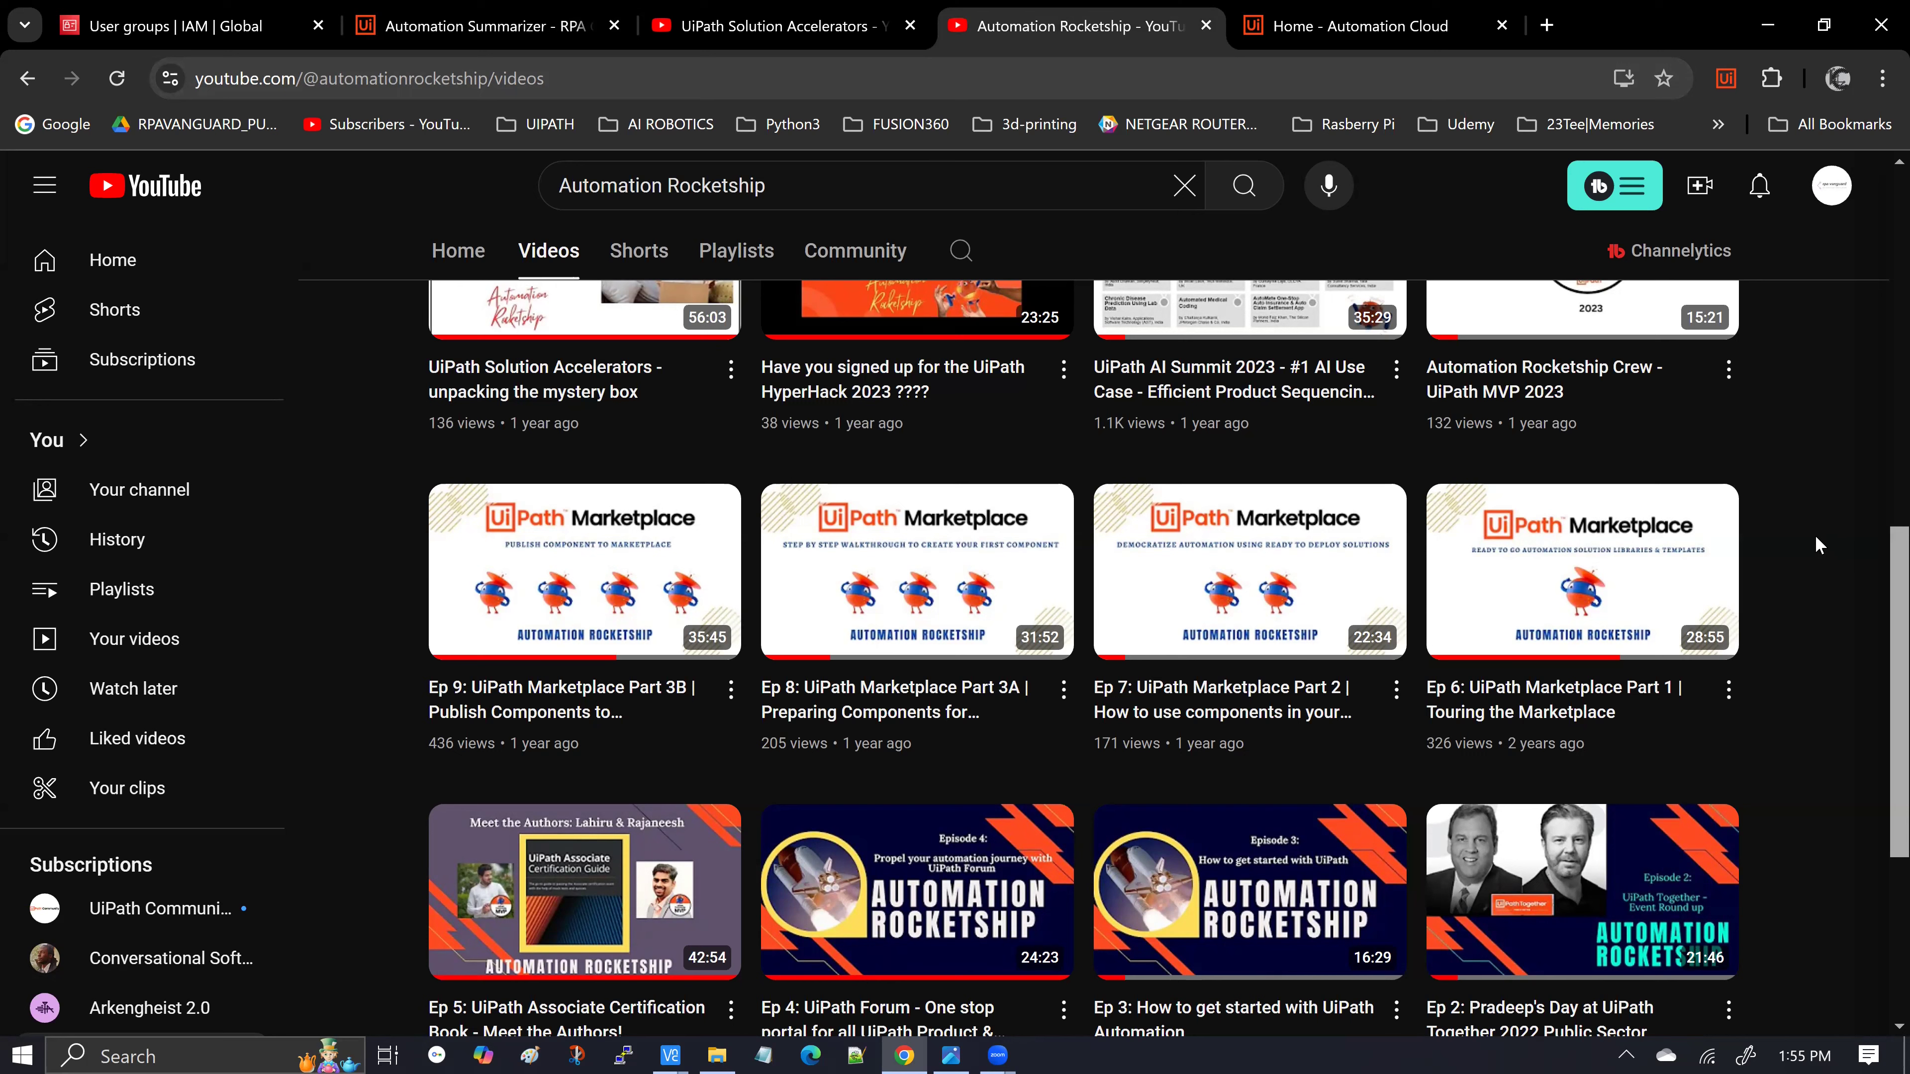
View the UiPath Solution Accelerators playlist showing tutorial parts 1 through 6B
{"action": "left_click", "coordinate": [808, 30]}
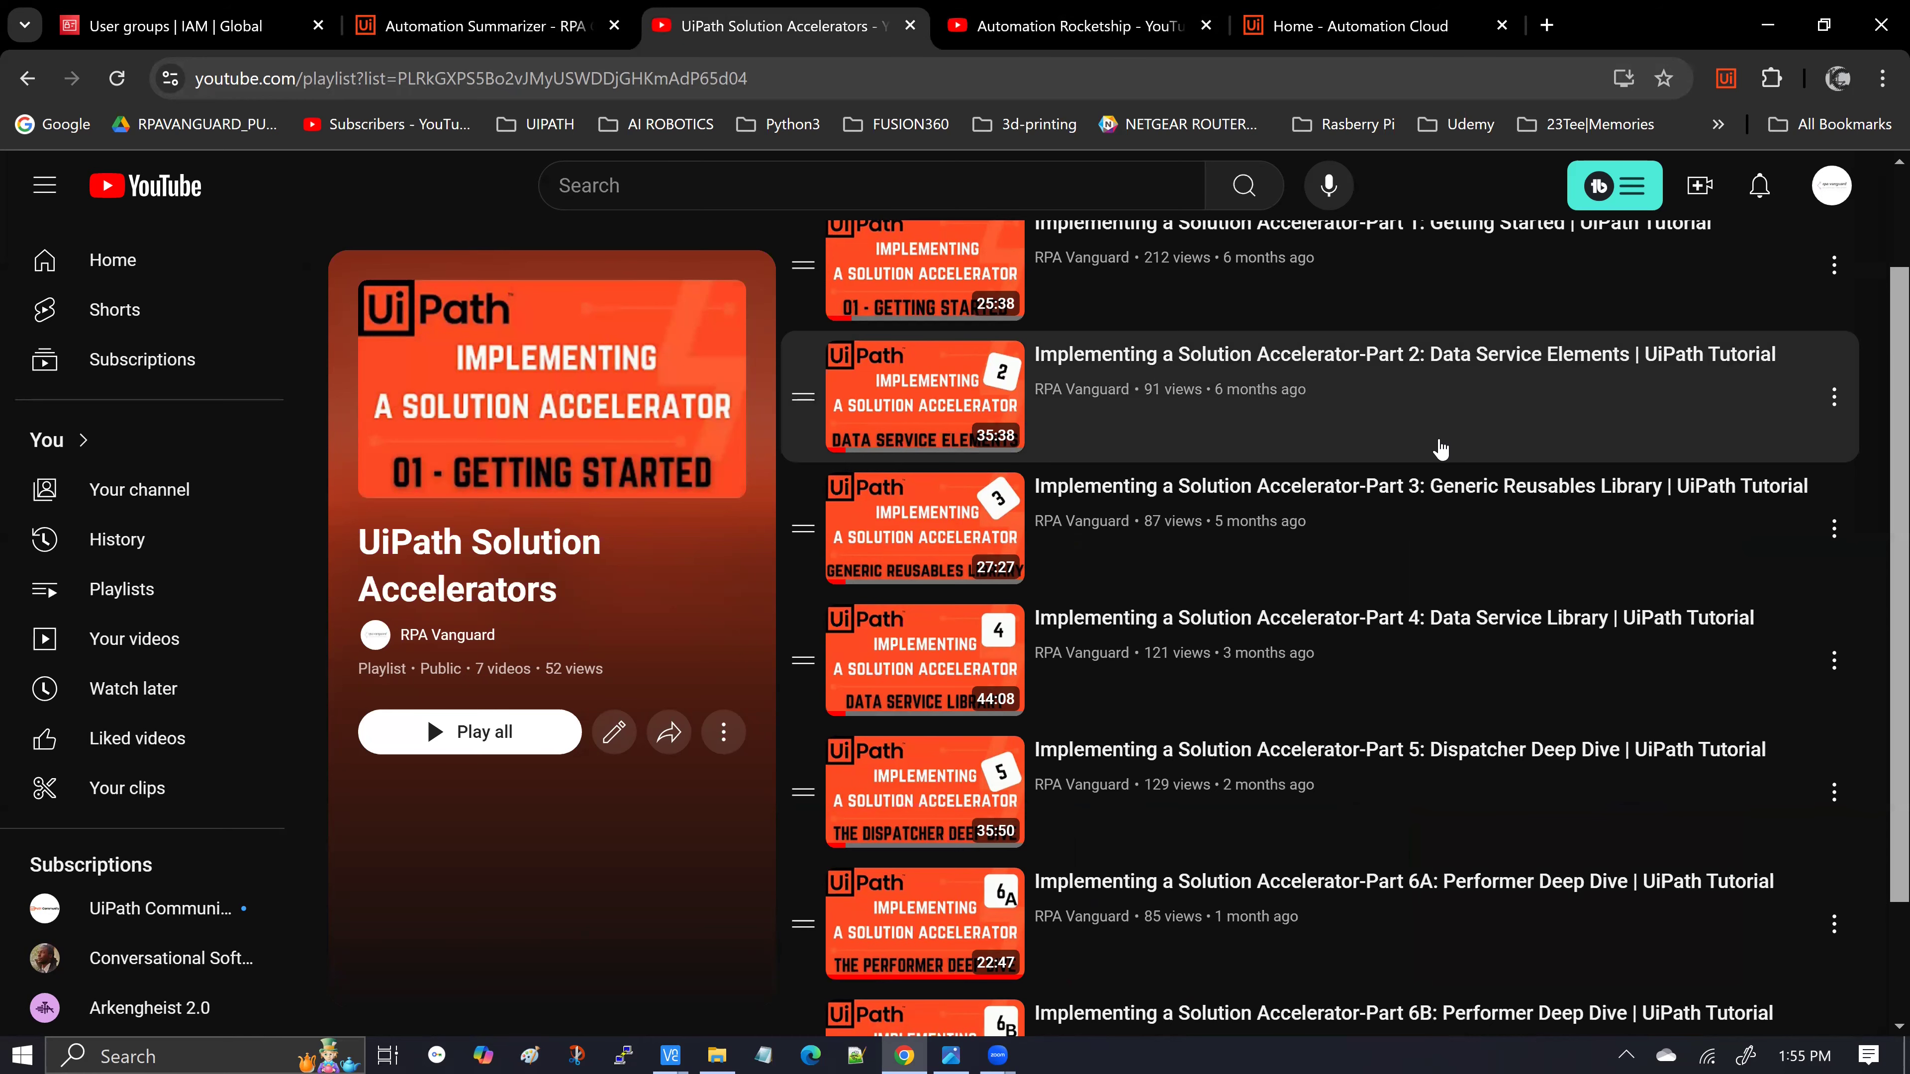
{"action": "scroll", "coordinate": [1438, 442], "scroll_direction": "up", "scroll_amount": 1}
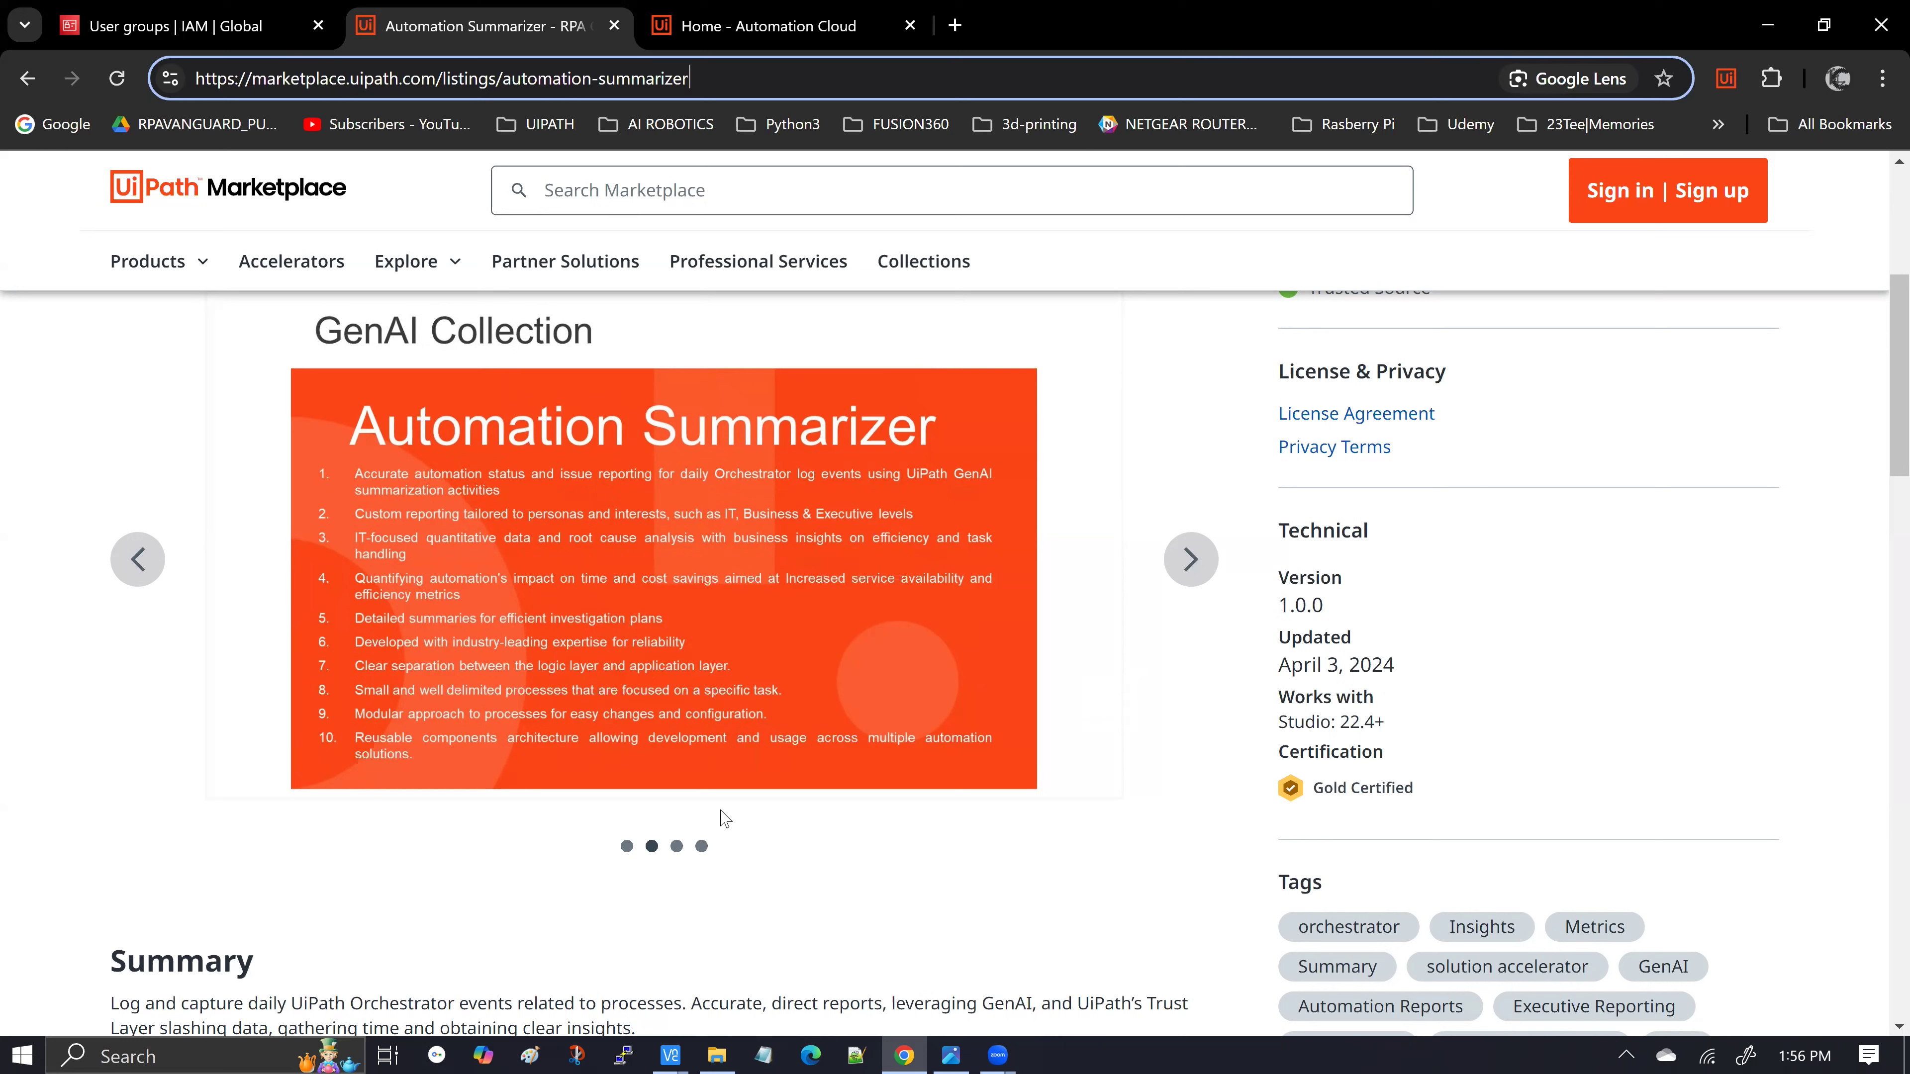
In File Explorer, go up to automation_summarizer_v1.0.0 and select the ACCEL-7545-AutomationSummarization-main folder
{"action": "left_click", "coordinate": [716, 1054]}
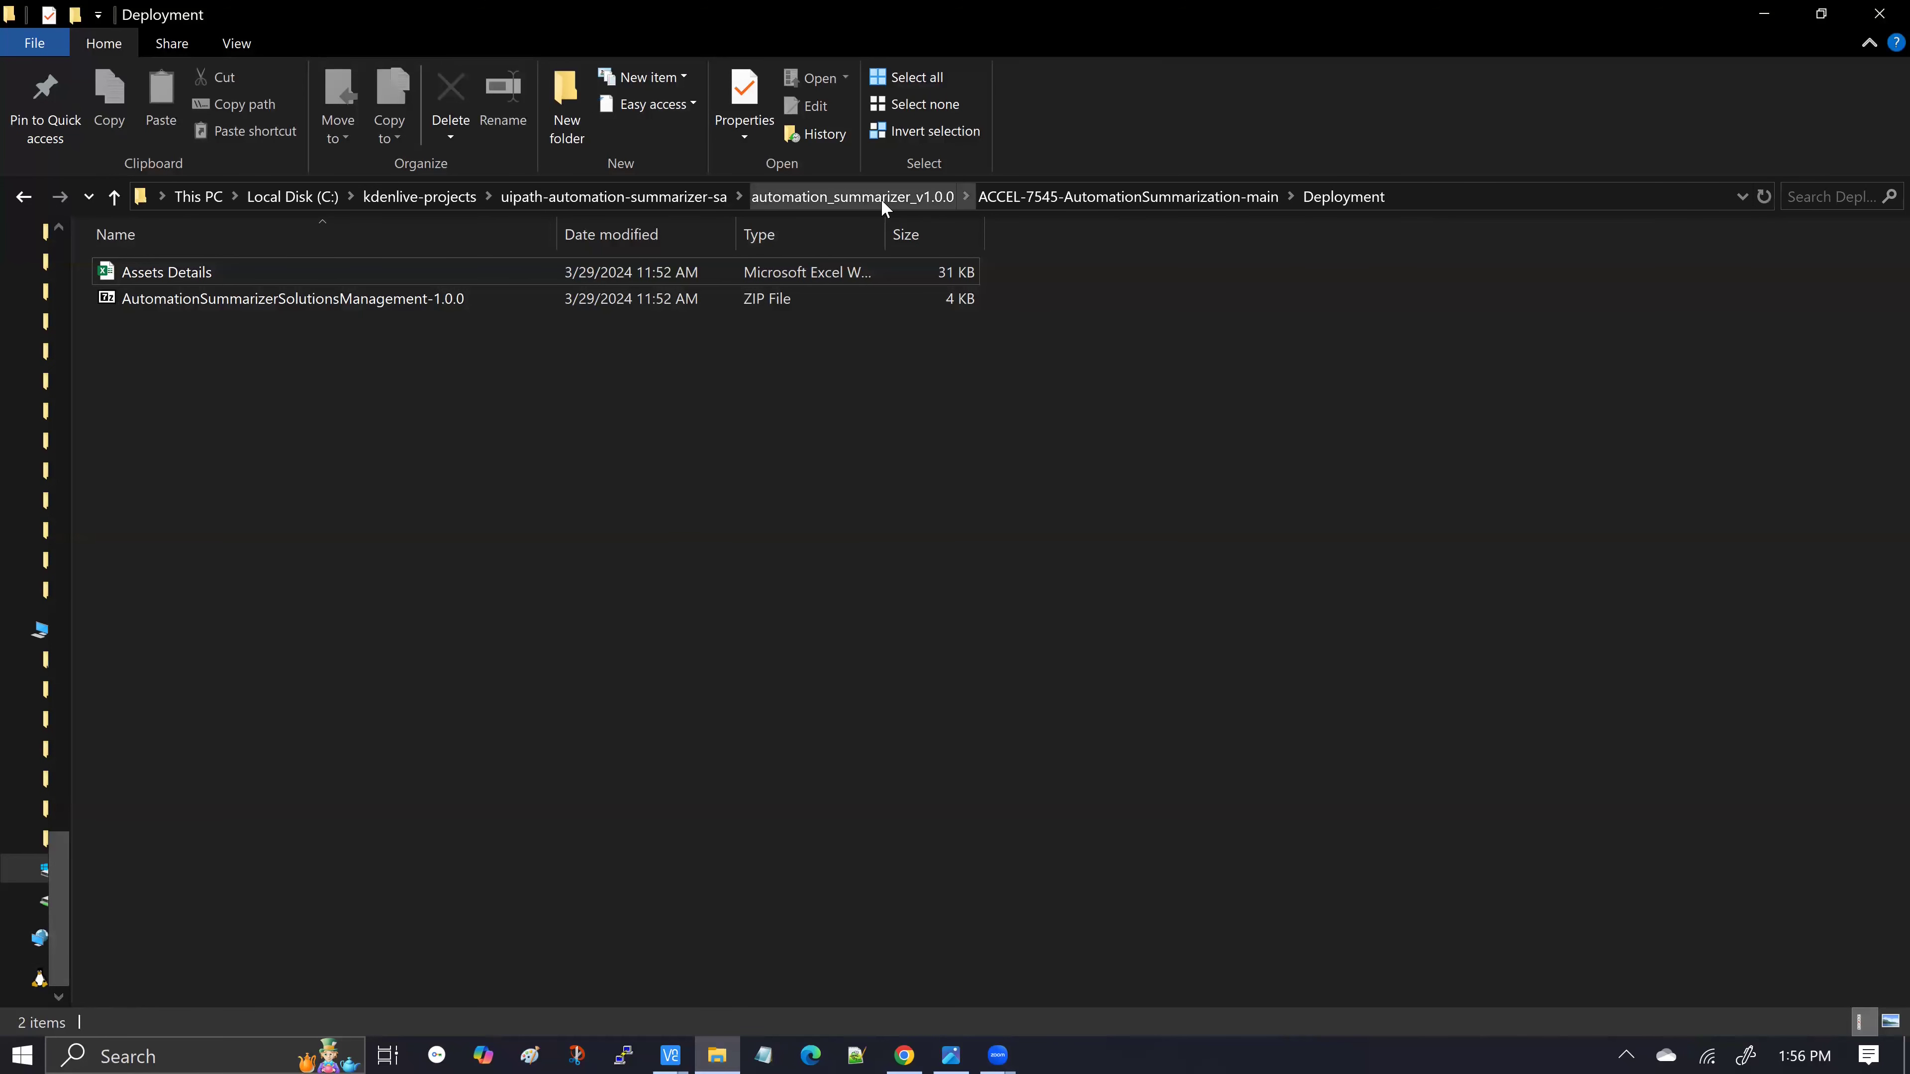
{"action": "left_click", "coordinate": [881, 198]}
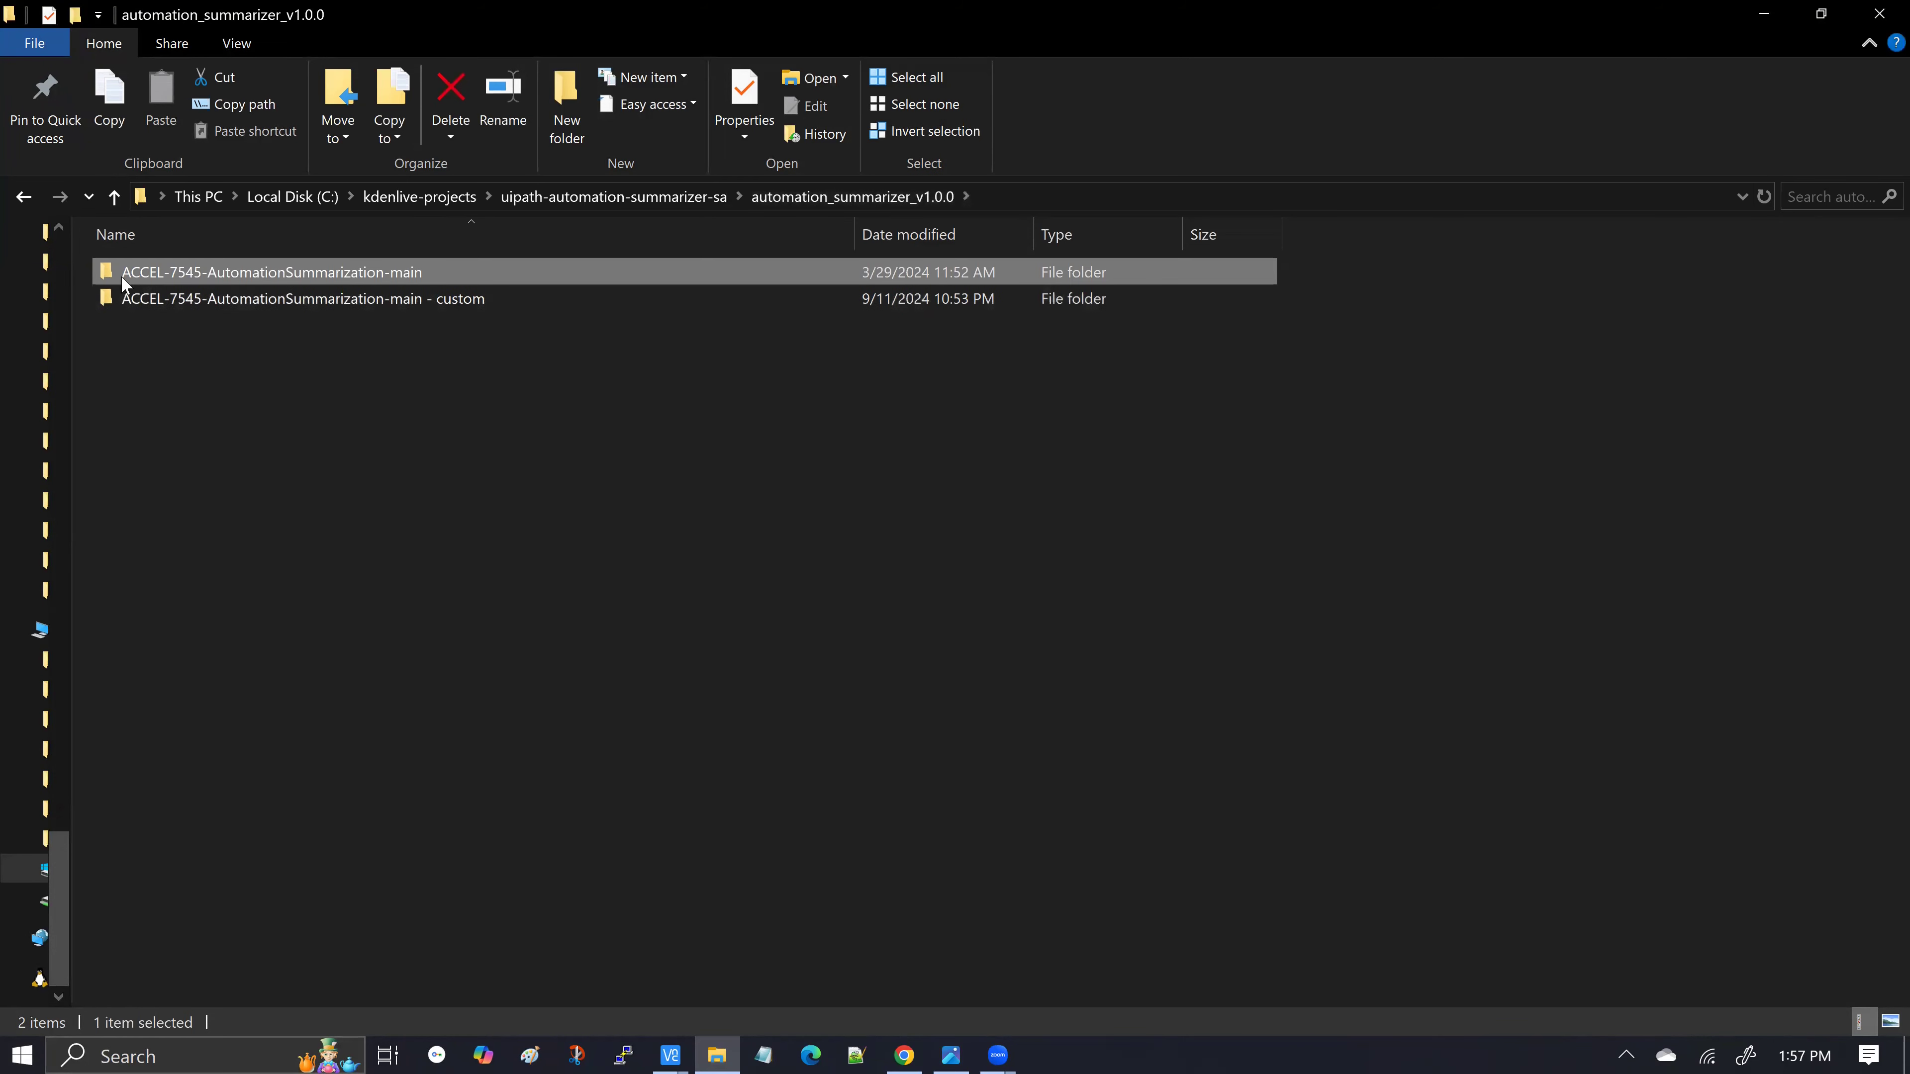
{"action": "mouse_move", "coordinate": [141, 278]}
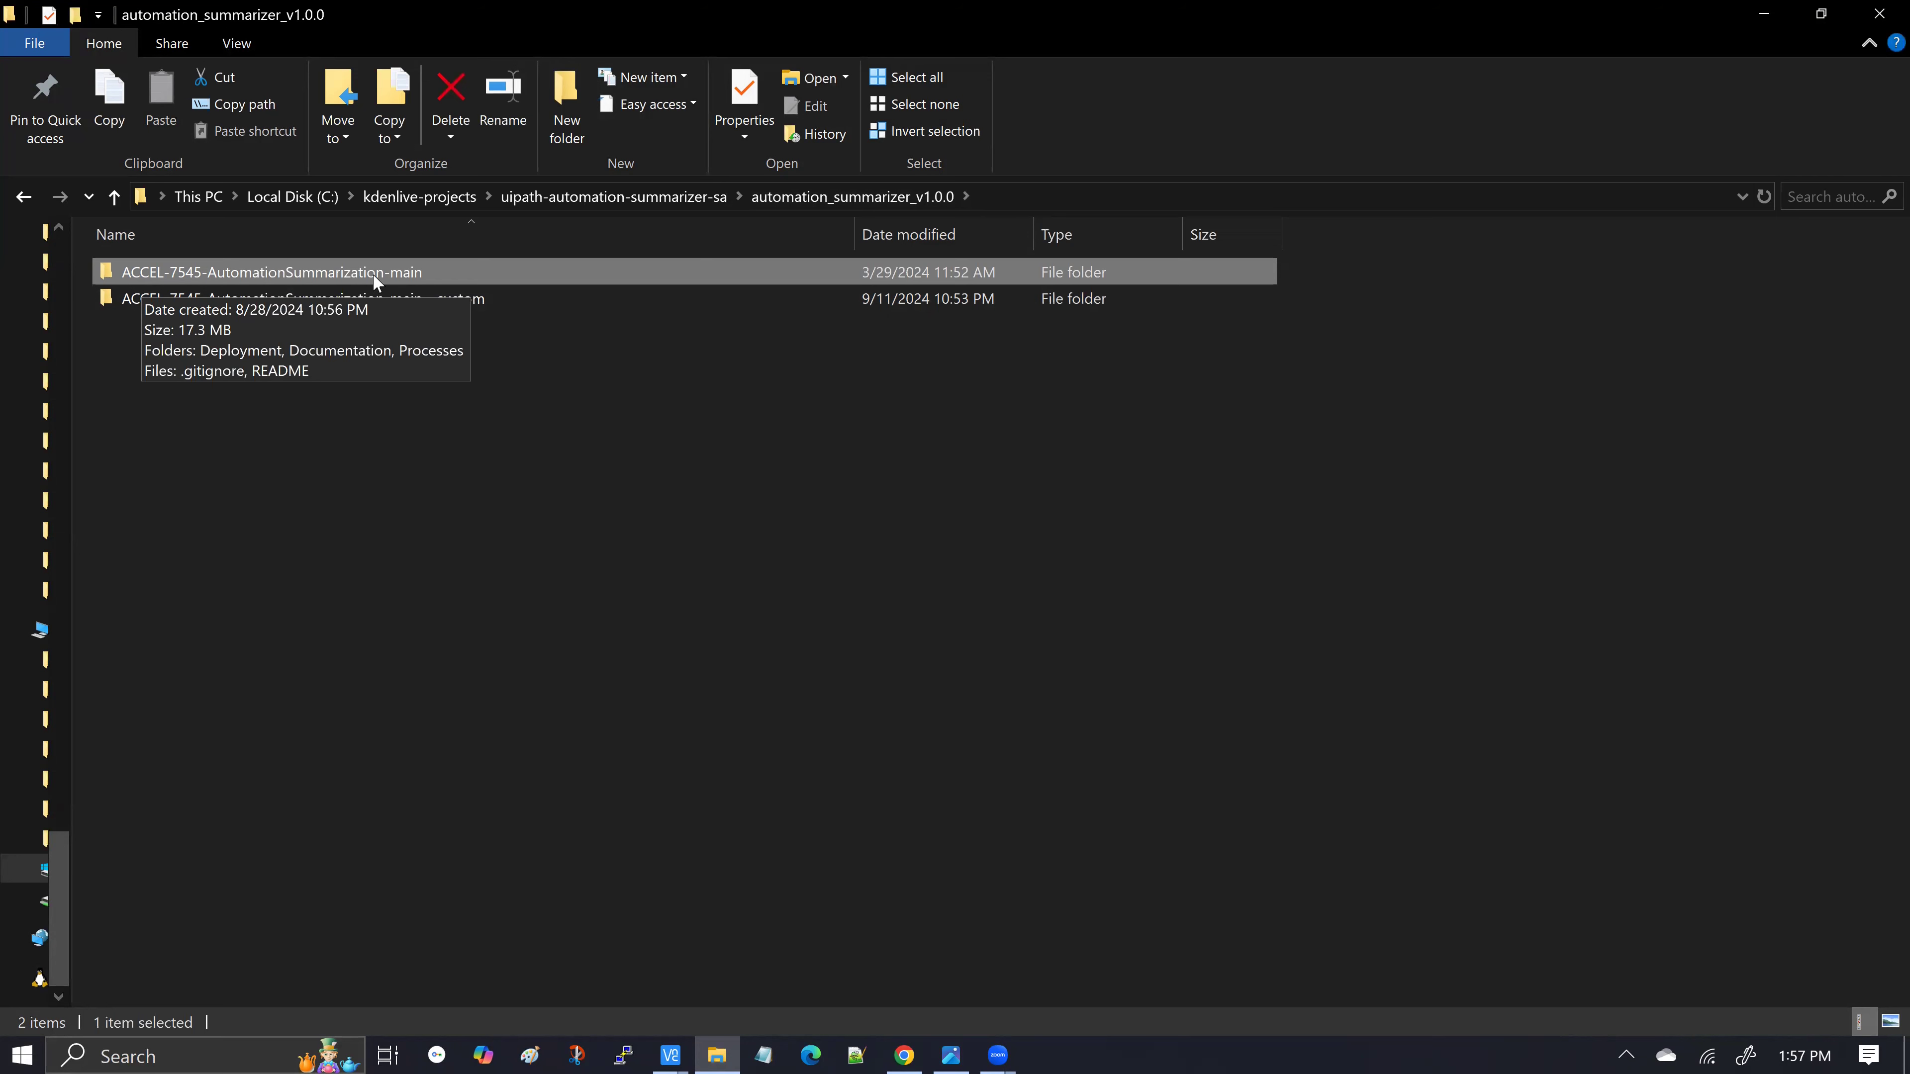
{"action": "left_click", "coordinate": [871, 555]}
{"action": "mouse_move", "coordinate": [477, 304]}
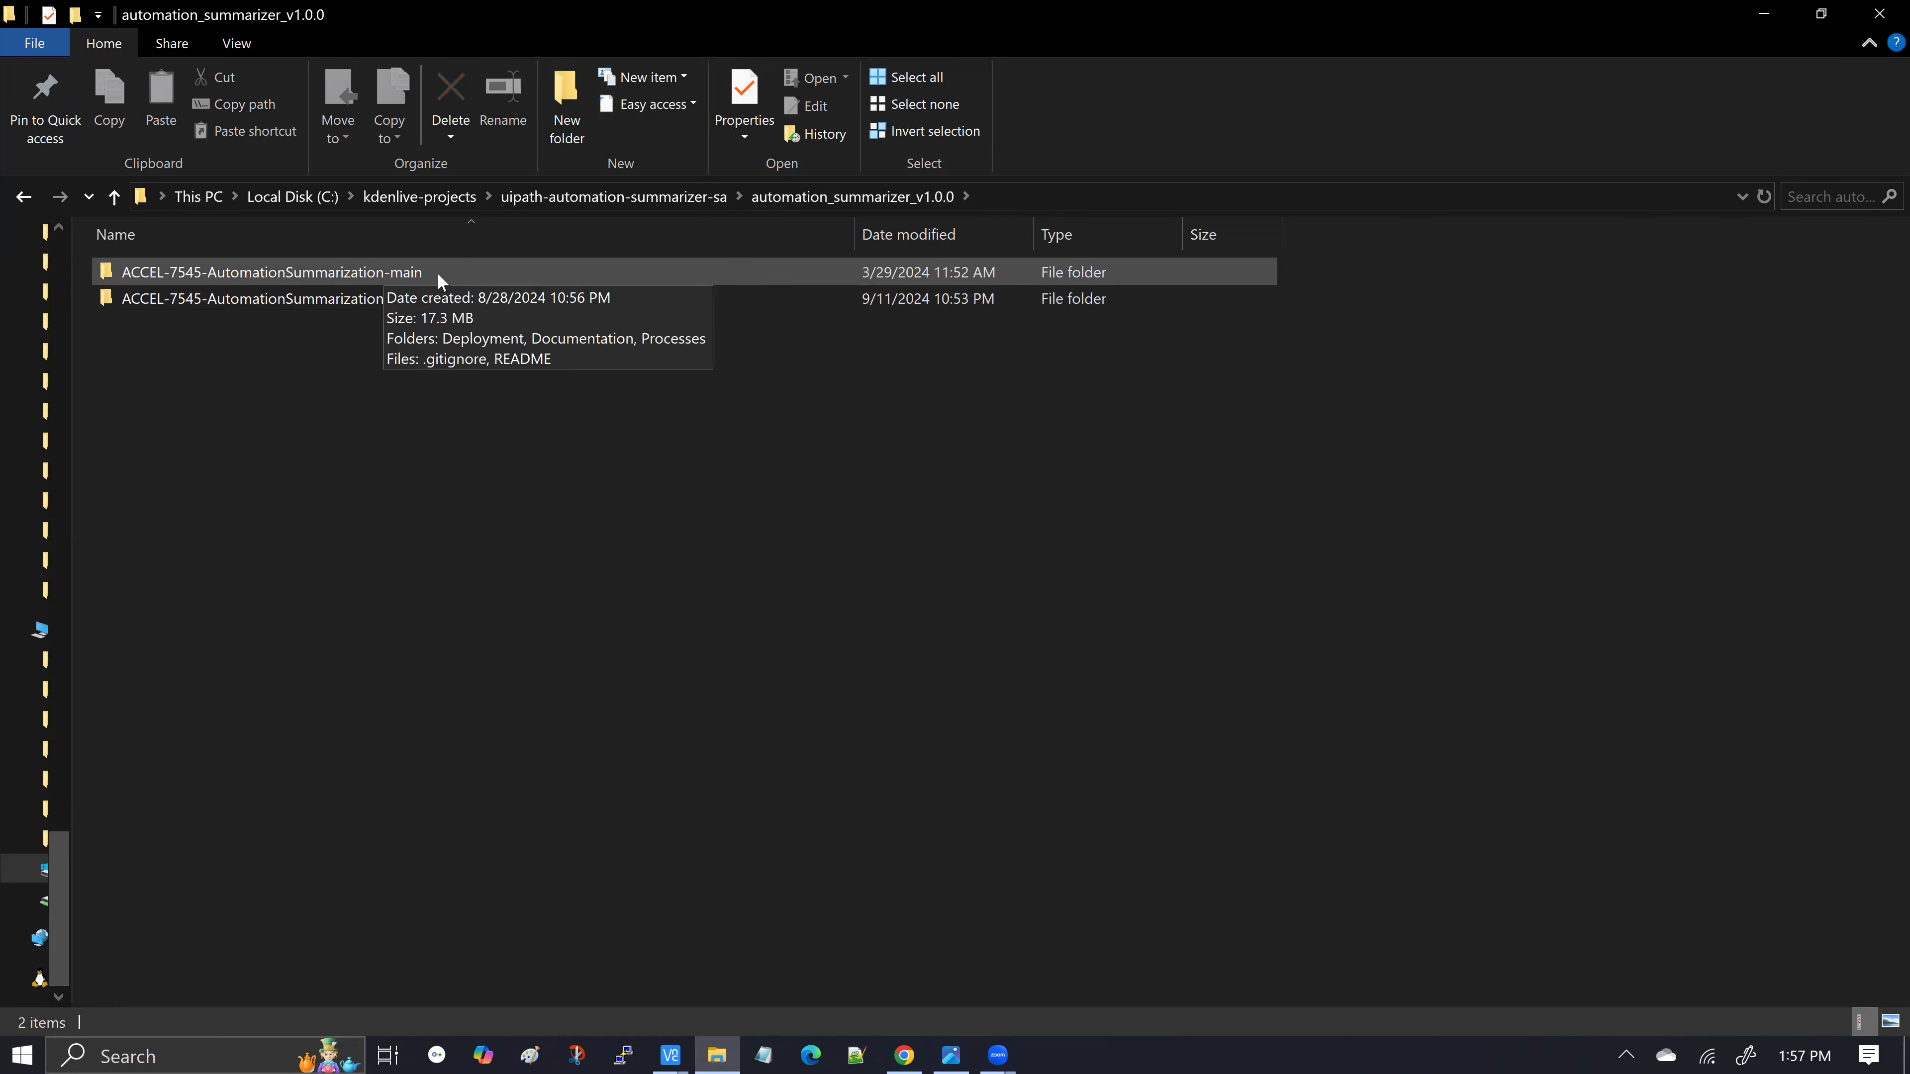
{"action": "left_click", "coordinate": [143, 274]}
{"action": "key", "text": "F2"}
Open ACCEL-7545-AutomationSummarization-main, check its Deployment folder, then open Processes\Performer
{"action": "double_click", "coordinate": [106, 273]}
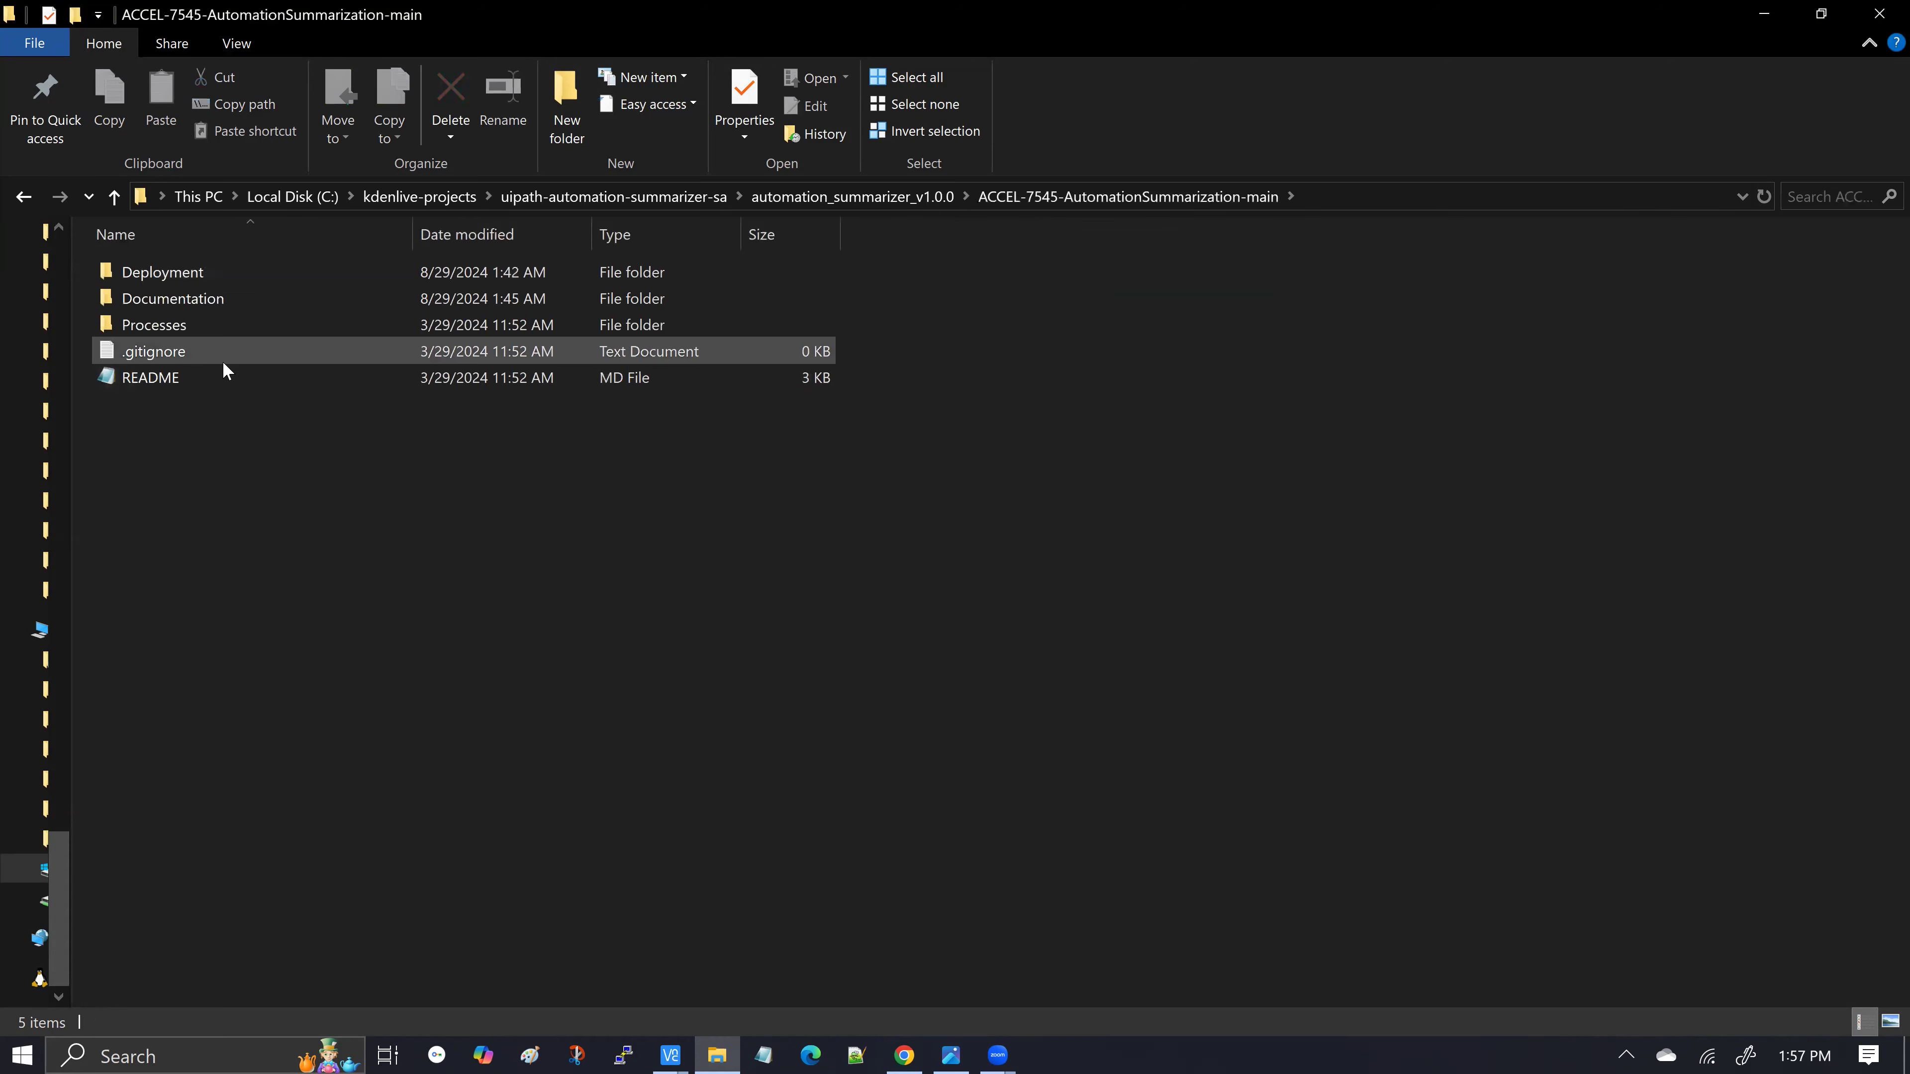
{"action": "double_click", "coordinate": [131, 279]}
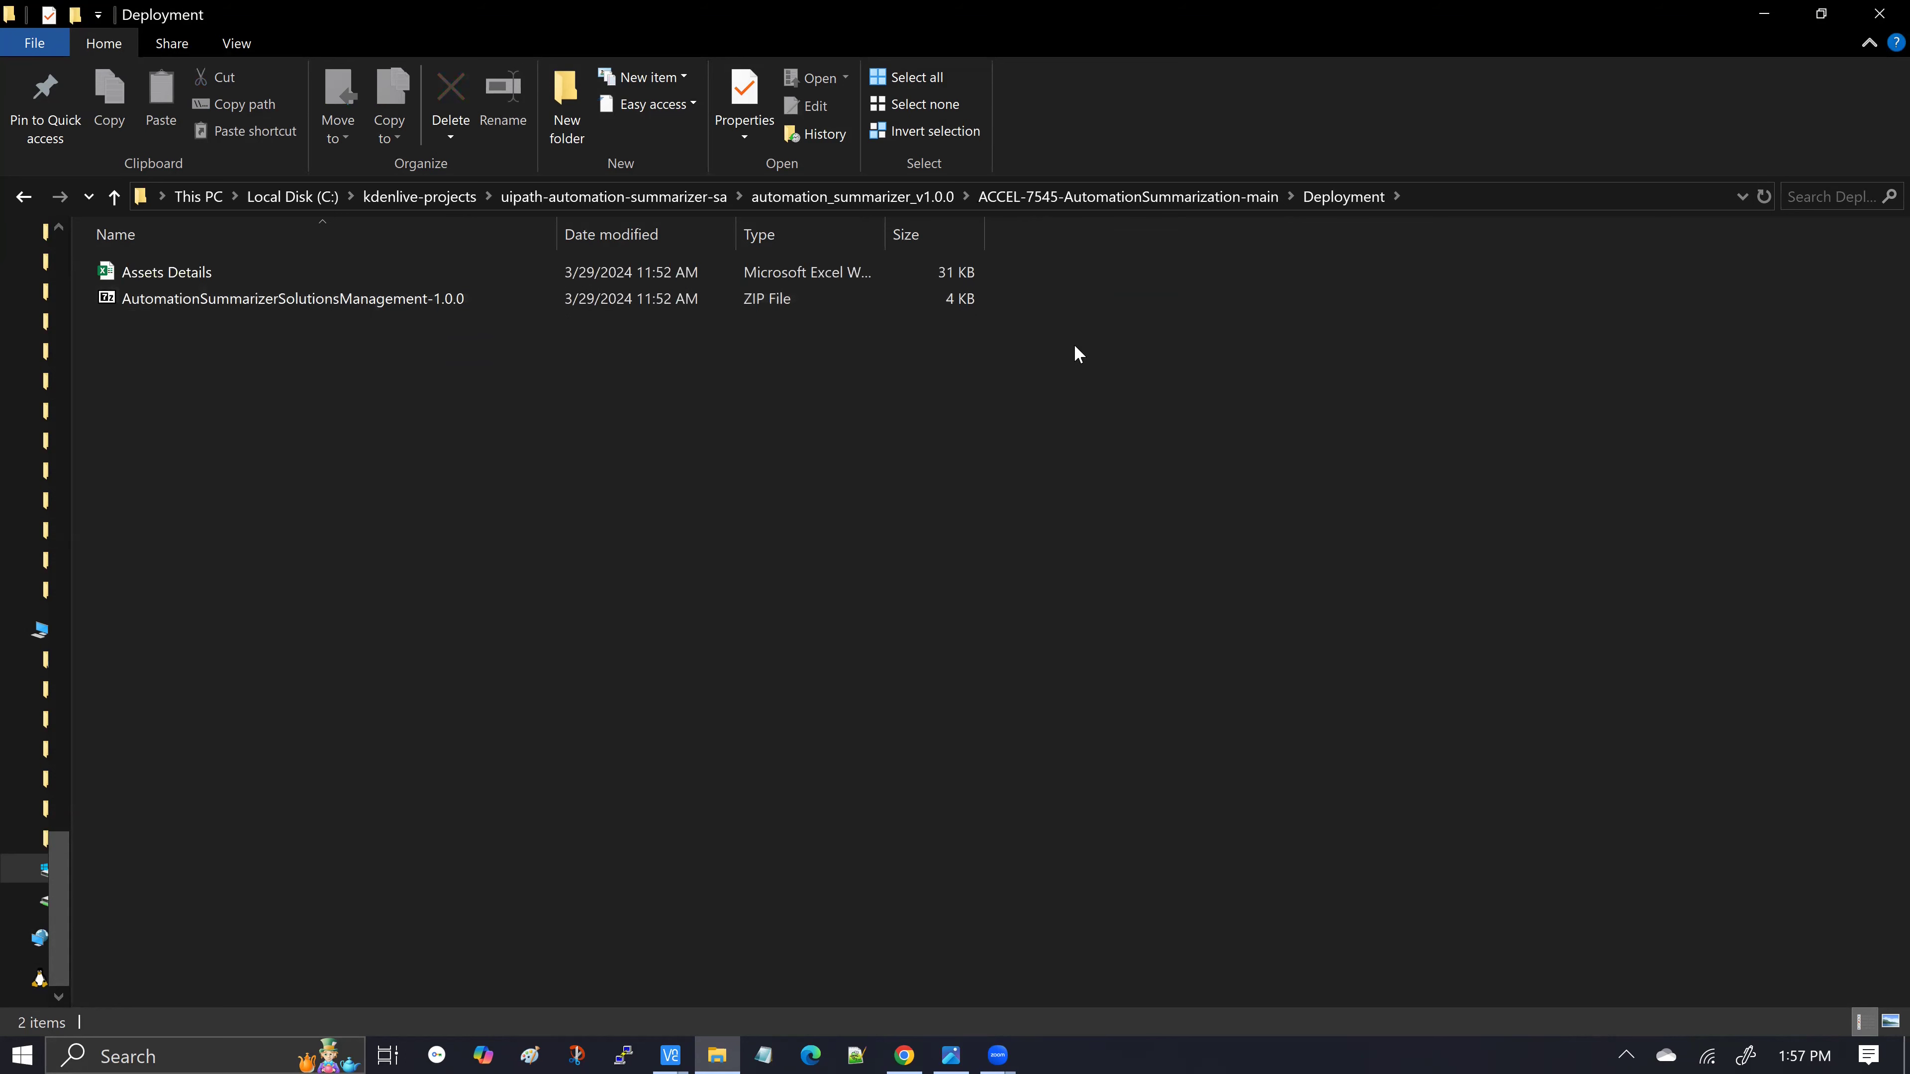
{"action": "left_click", "coordinate": [1119, 200]}
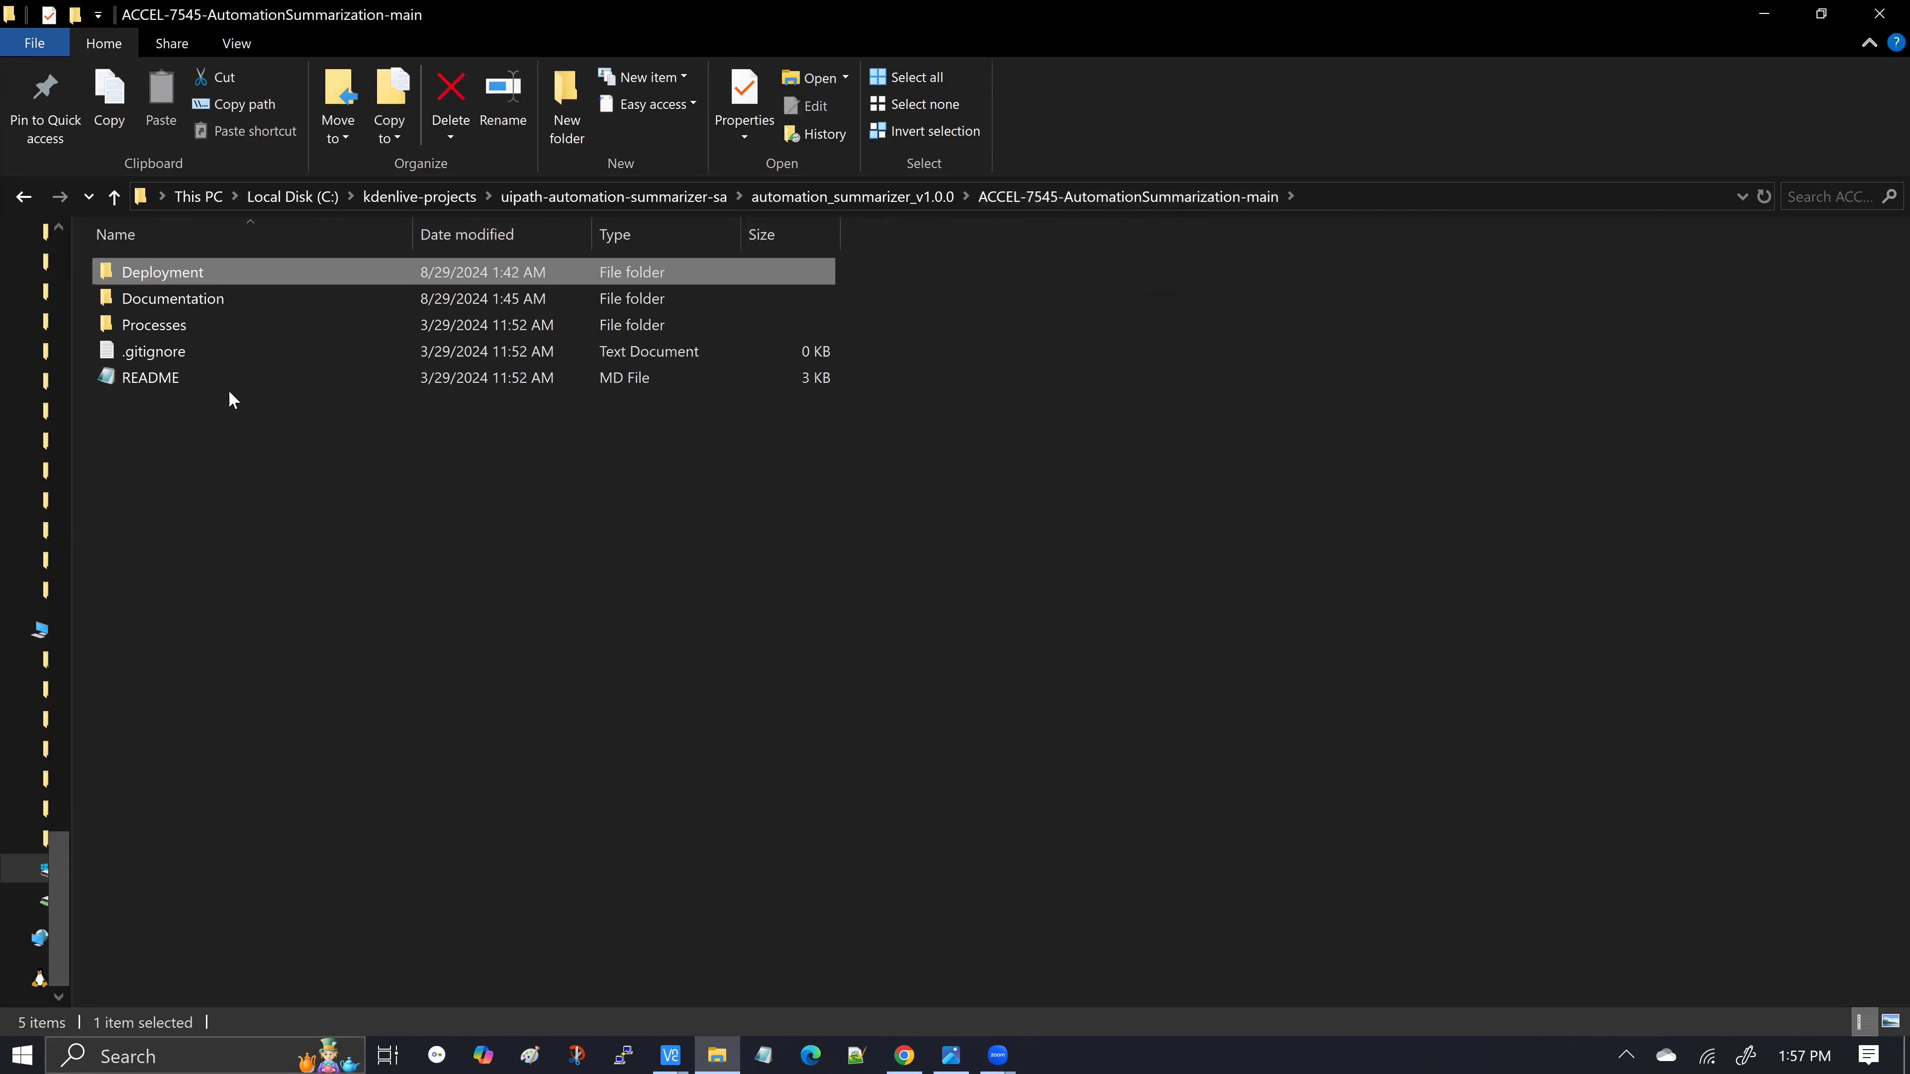
{"action": "left_click", "coordinate": [107, 336]}
{"action": "double_click", "coordinate": [106, 337]}
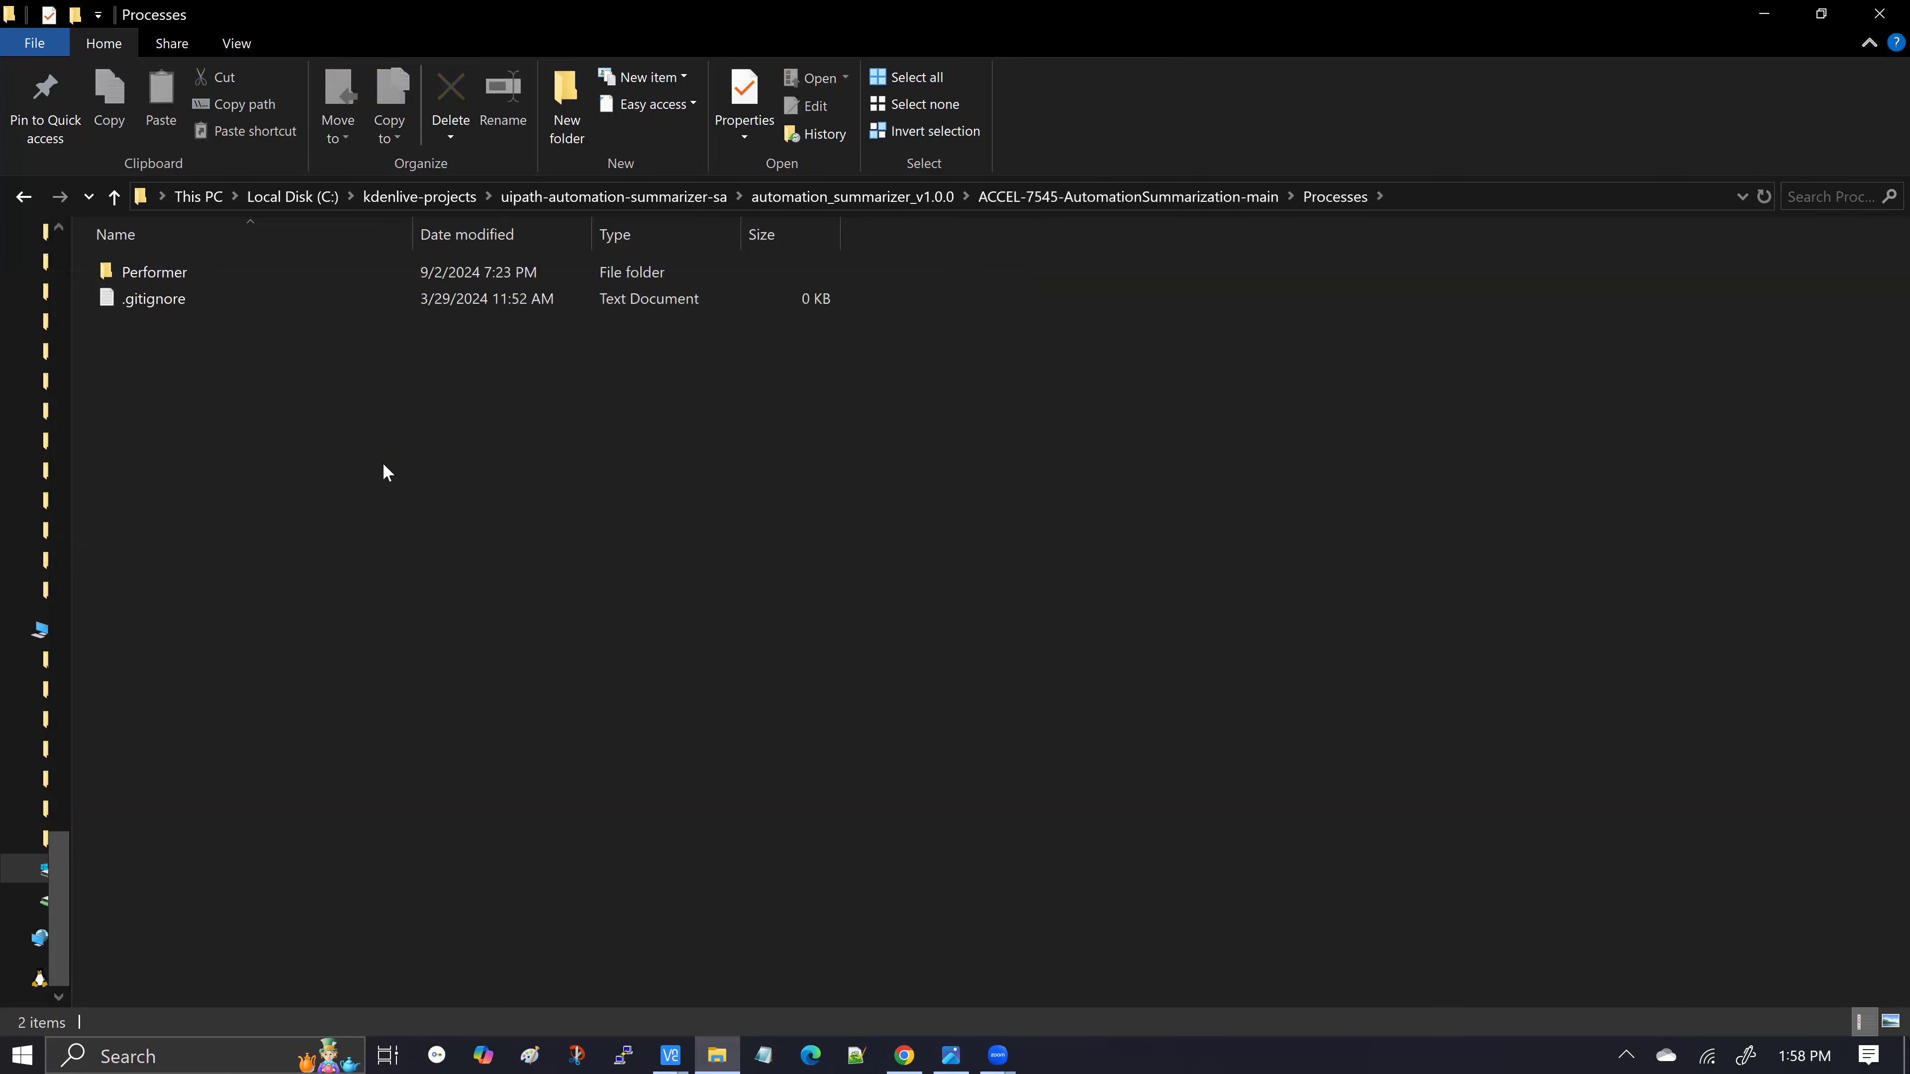
{"action": "double_click", "coordinate": [114, 270]}
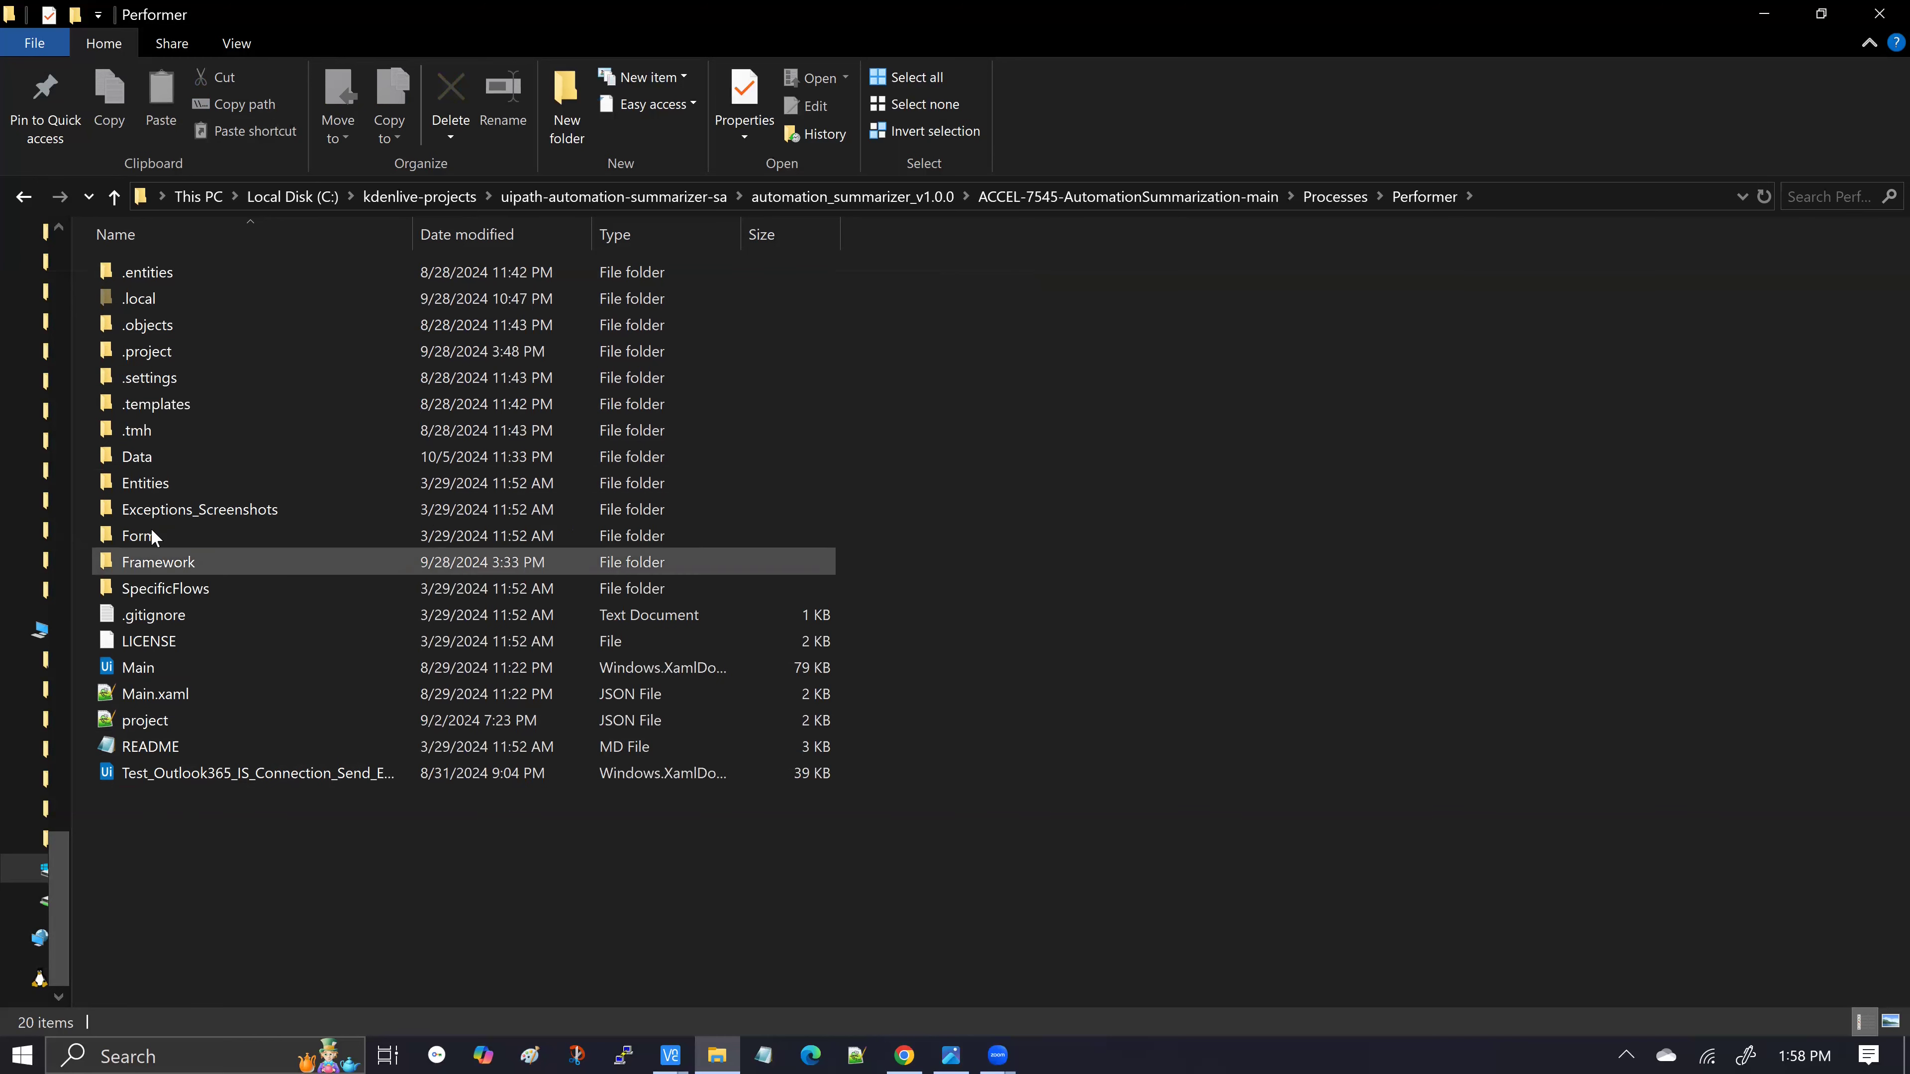
Open the Data folder inside the Performer project
{"action": "double_click", "coordinate": [160, 461]}
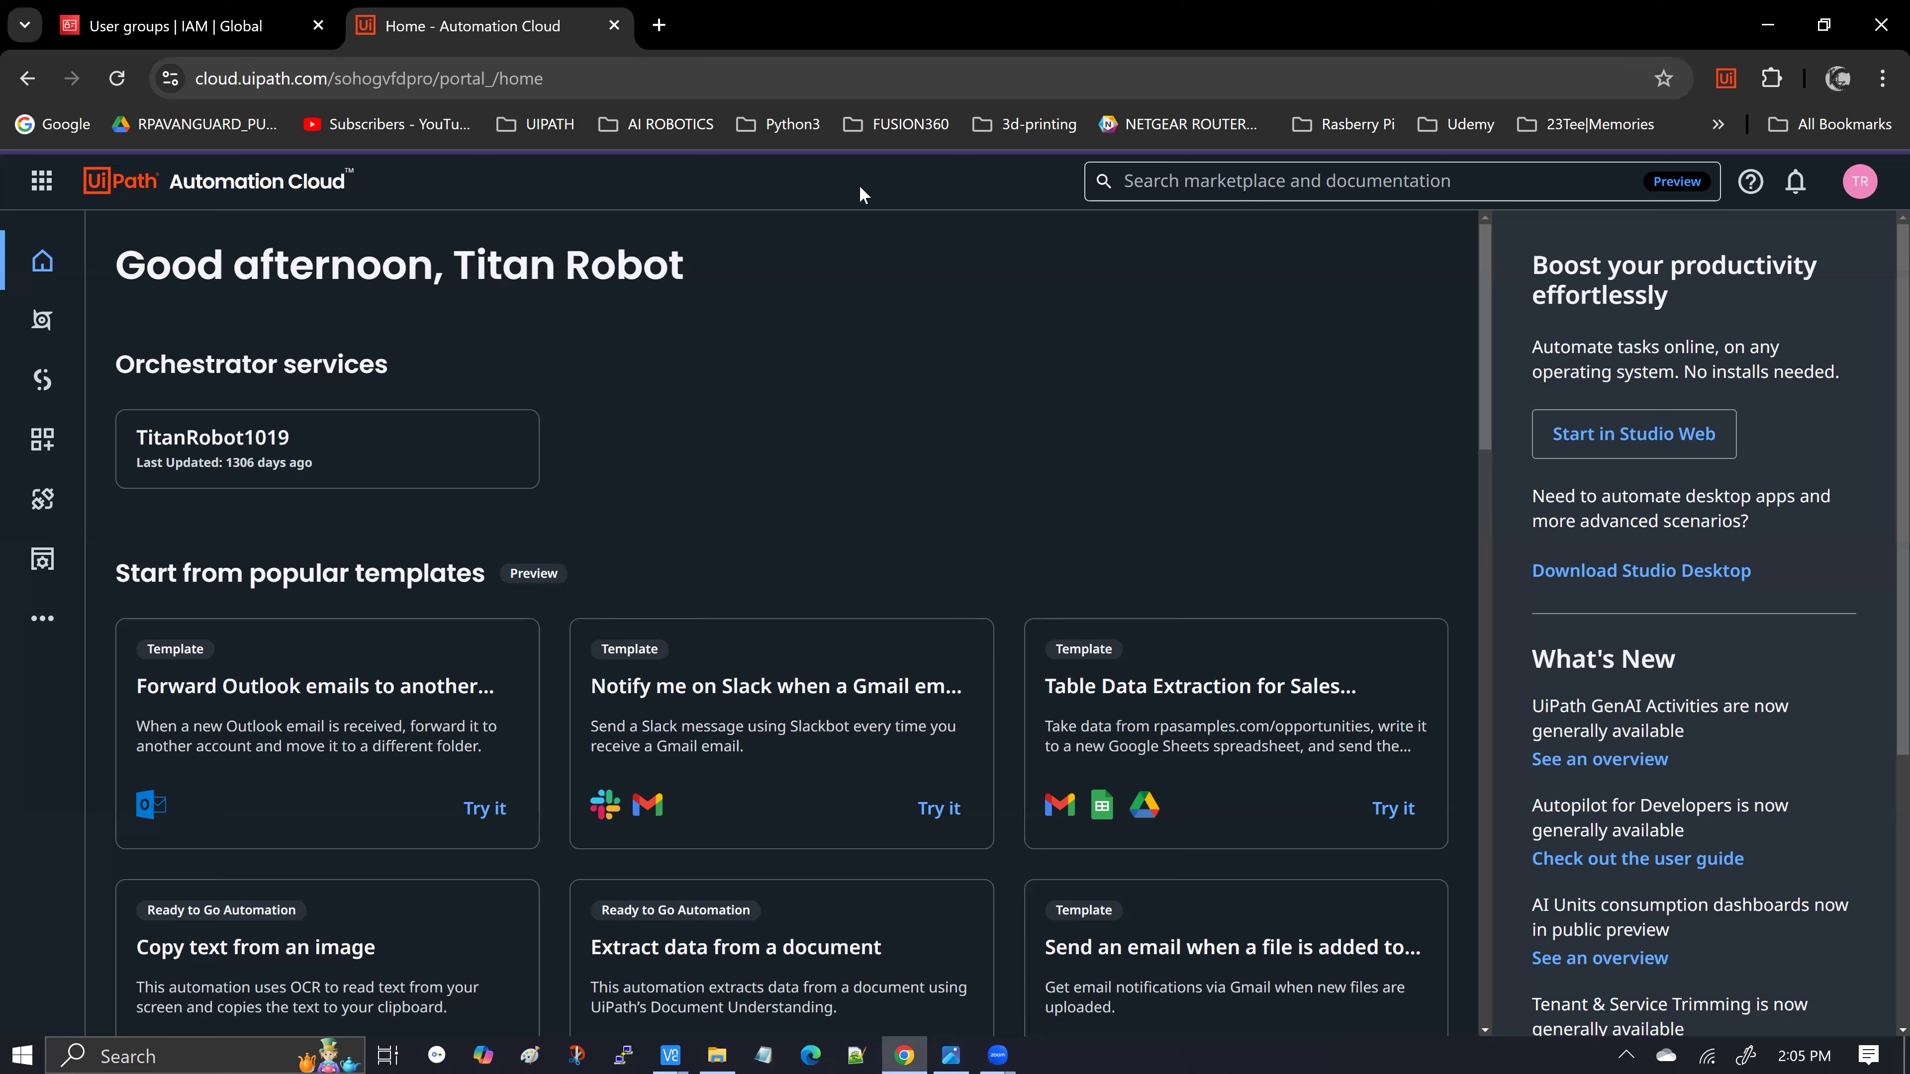
Go to Automation Ops Solutions Management and show TitanRobot1019's Packages list
{"action": "left_click", "coordinate": [47, 624]}
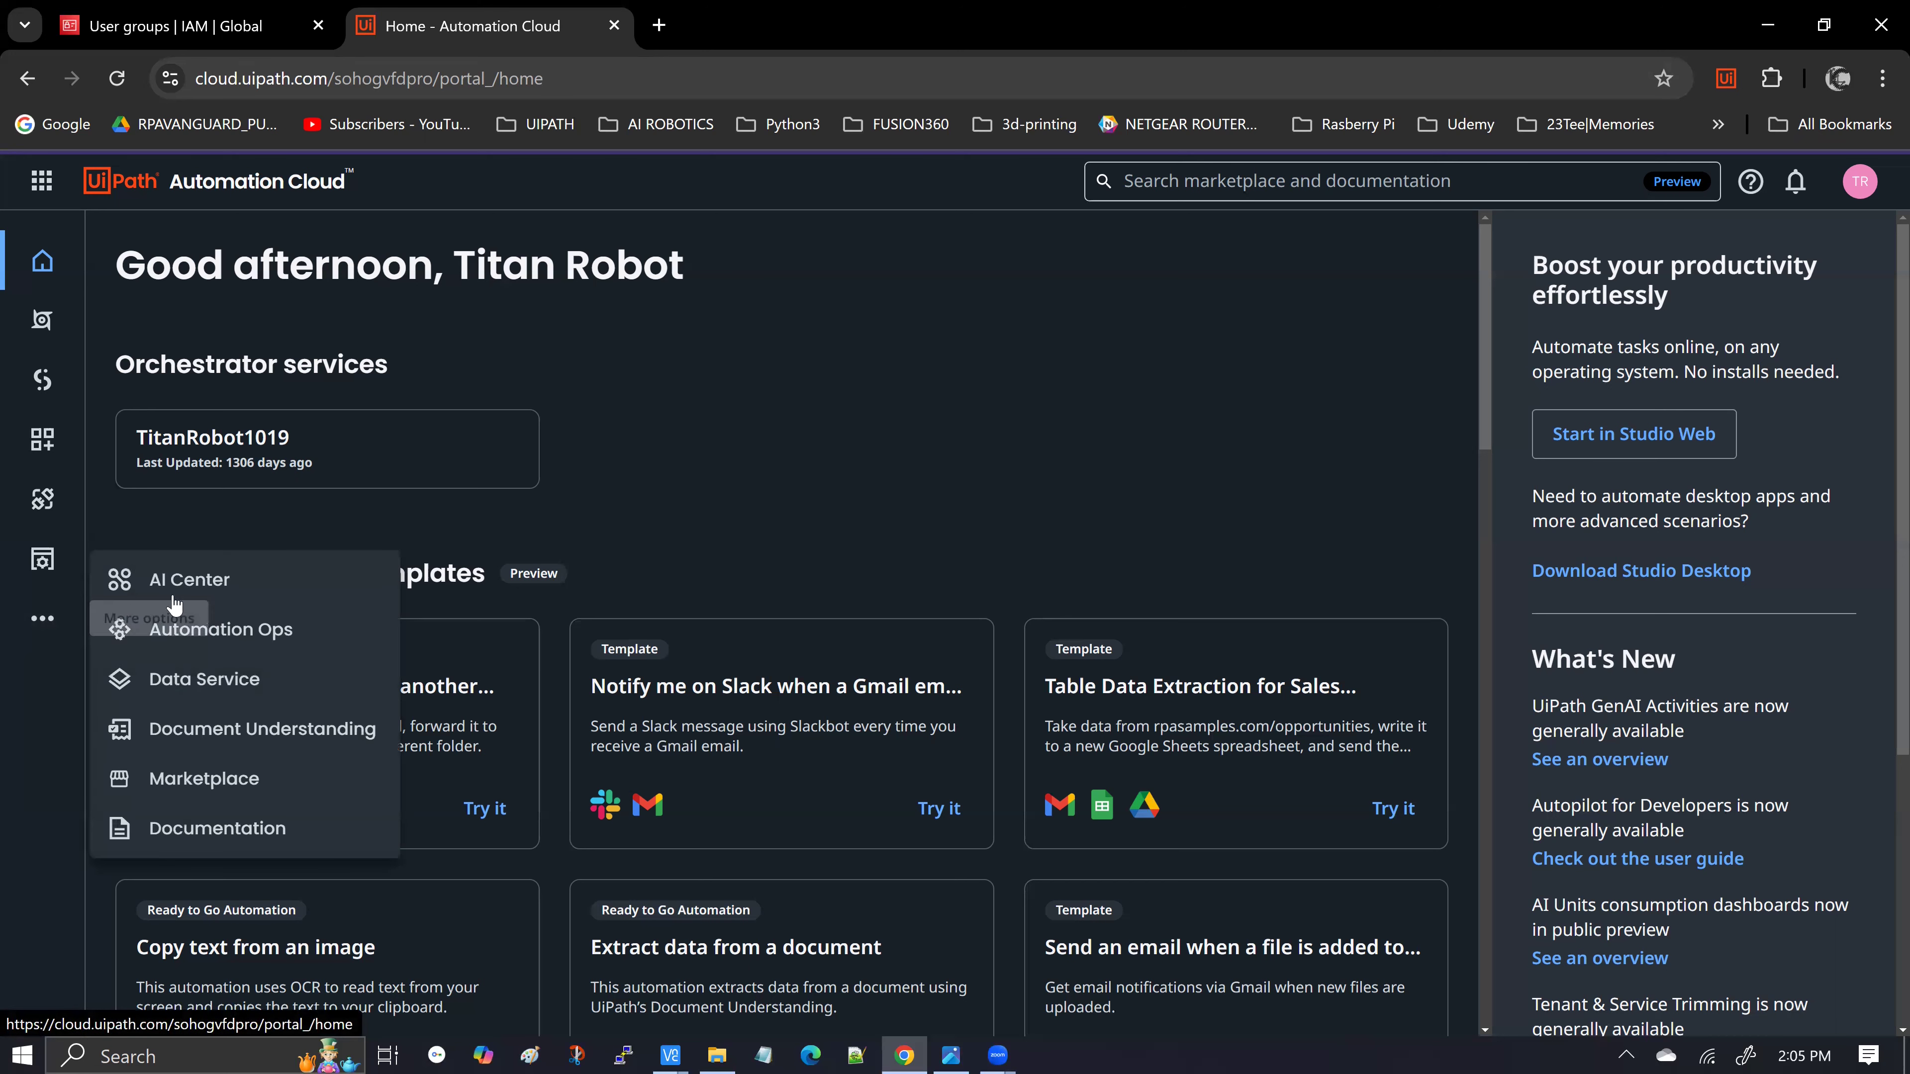
{"action": "left_click", "coordinate": [253, 639]}
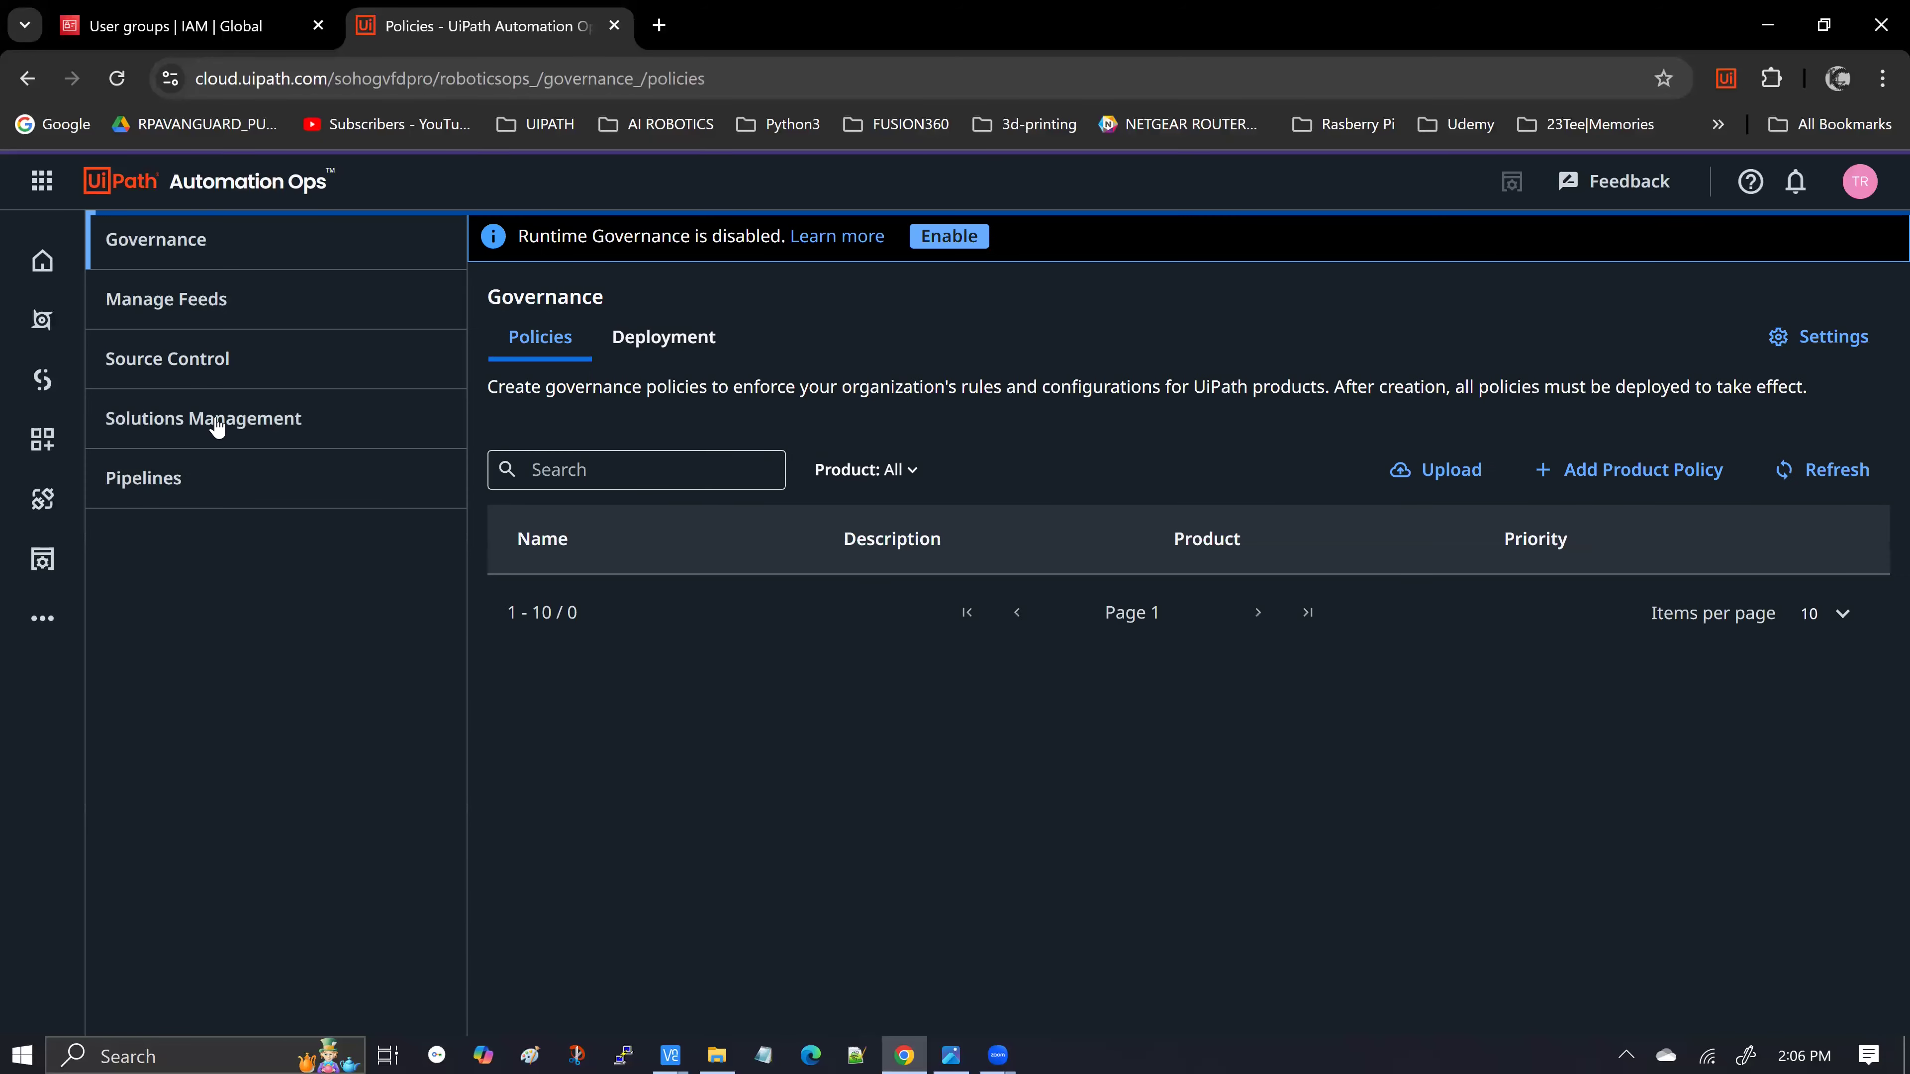
{"action": "left_click", "coordinate": [217, 426]}
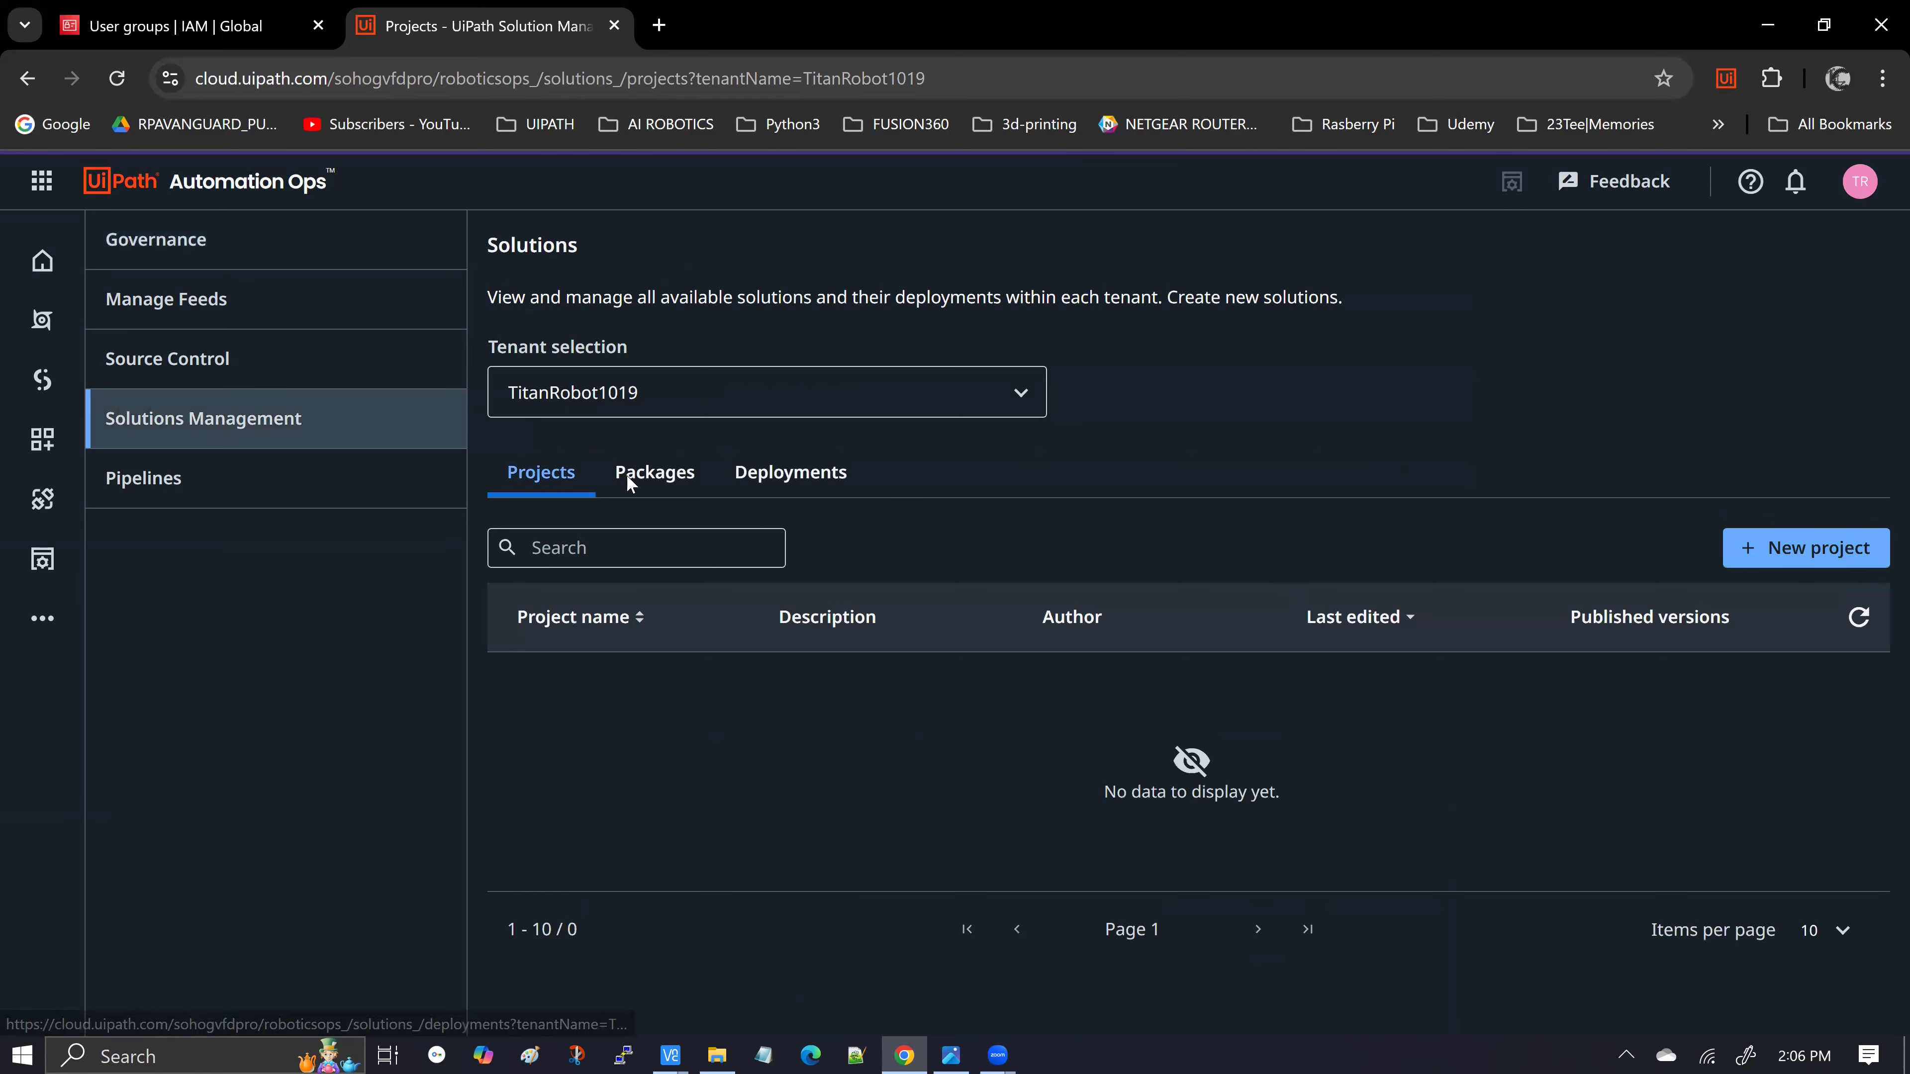
{"action": "left_click", "coordinate": [645, 484]}
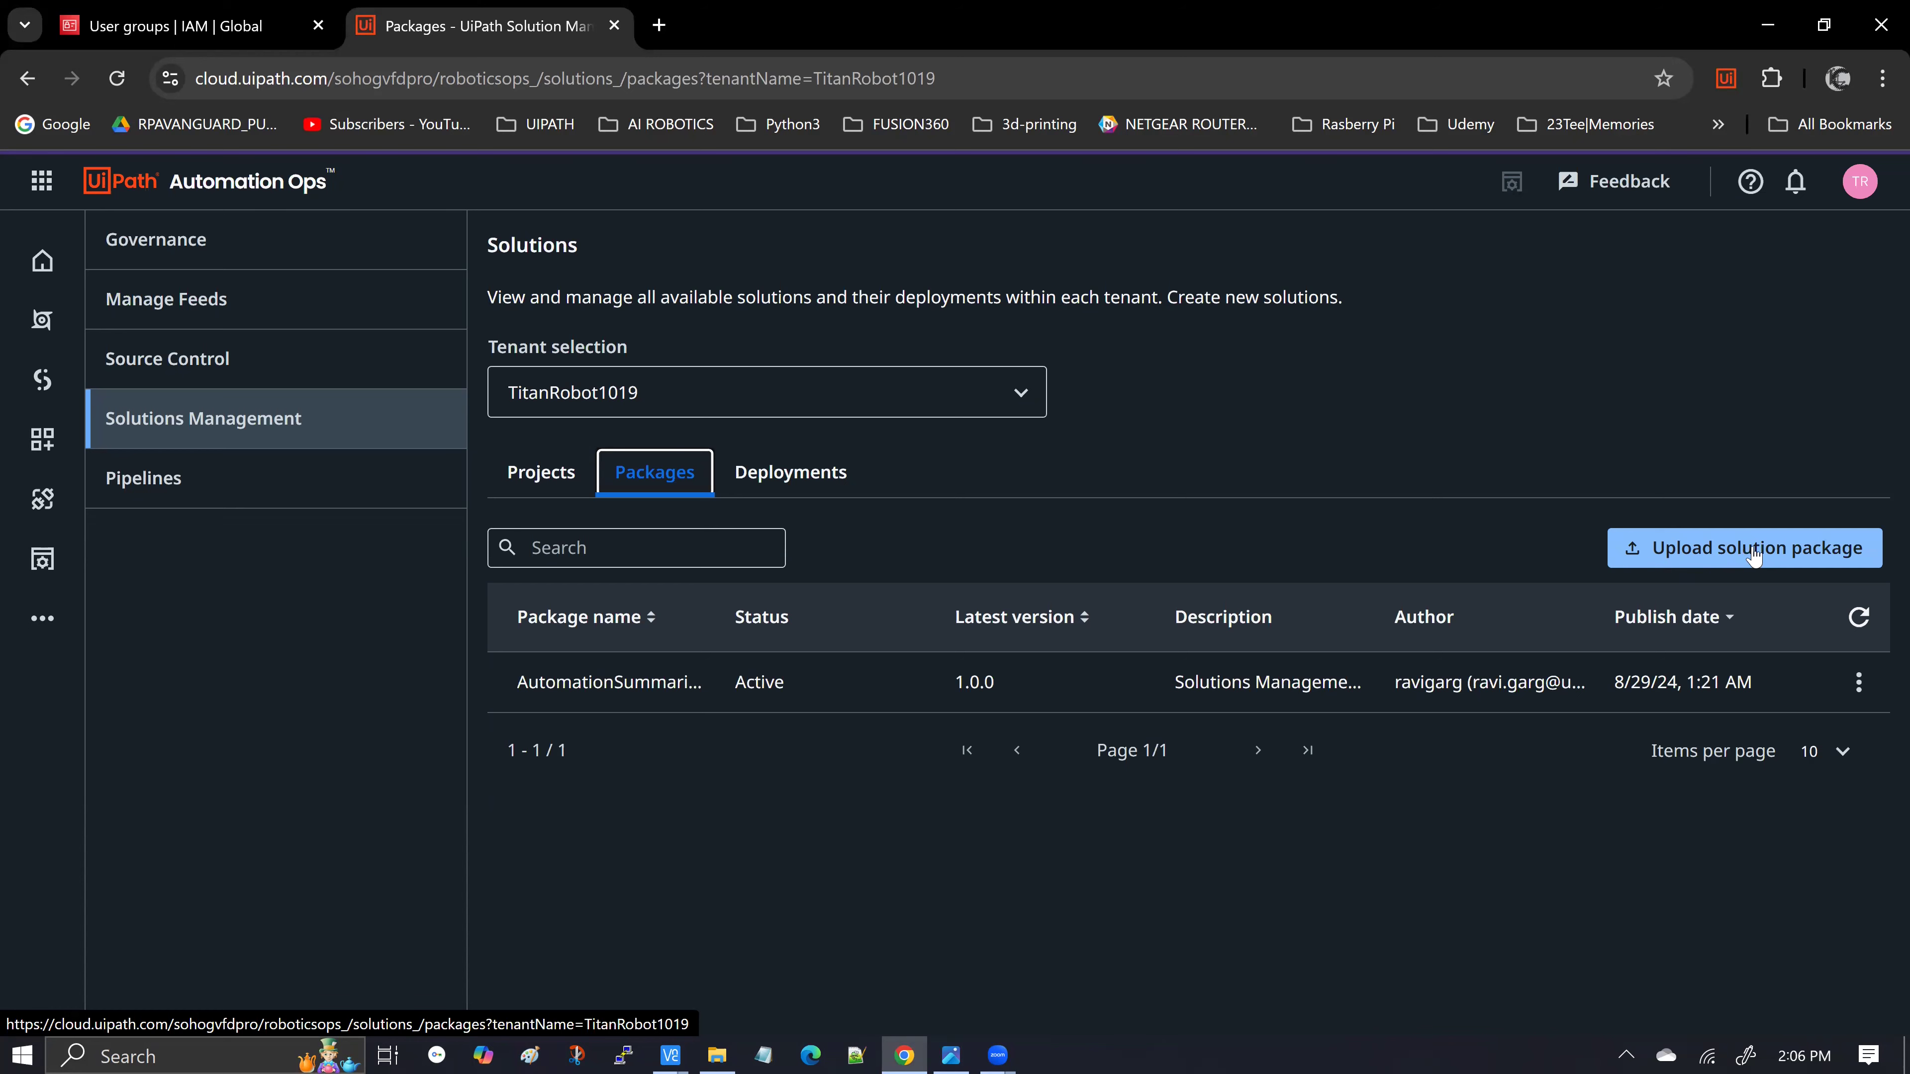
Start a solution package upload and bring forward the Deployment folder holding the AutomationSummarizerSolutionsManagement-1.0.0 zip
{"action": "left_click", "coordinate": [1684, 561]}
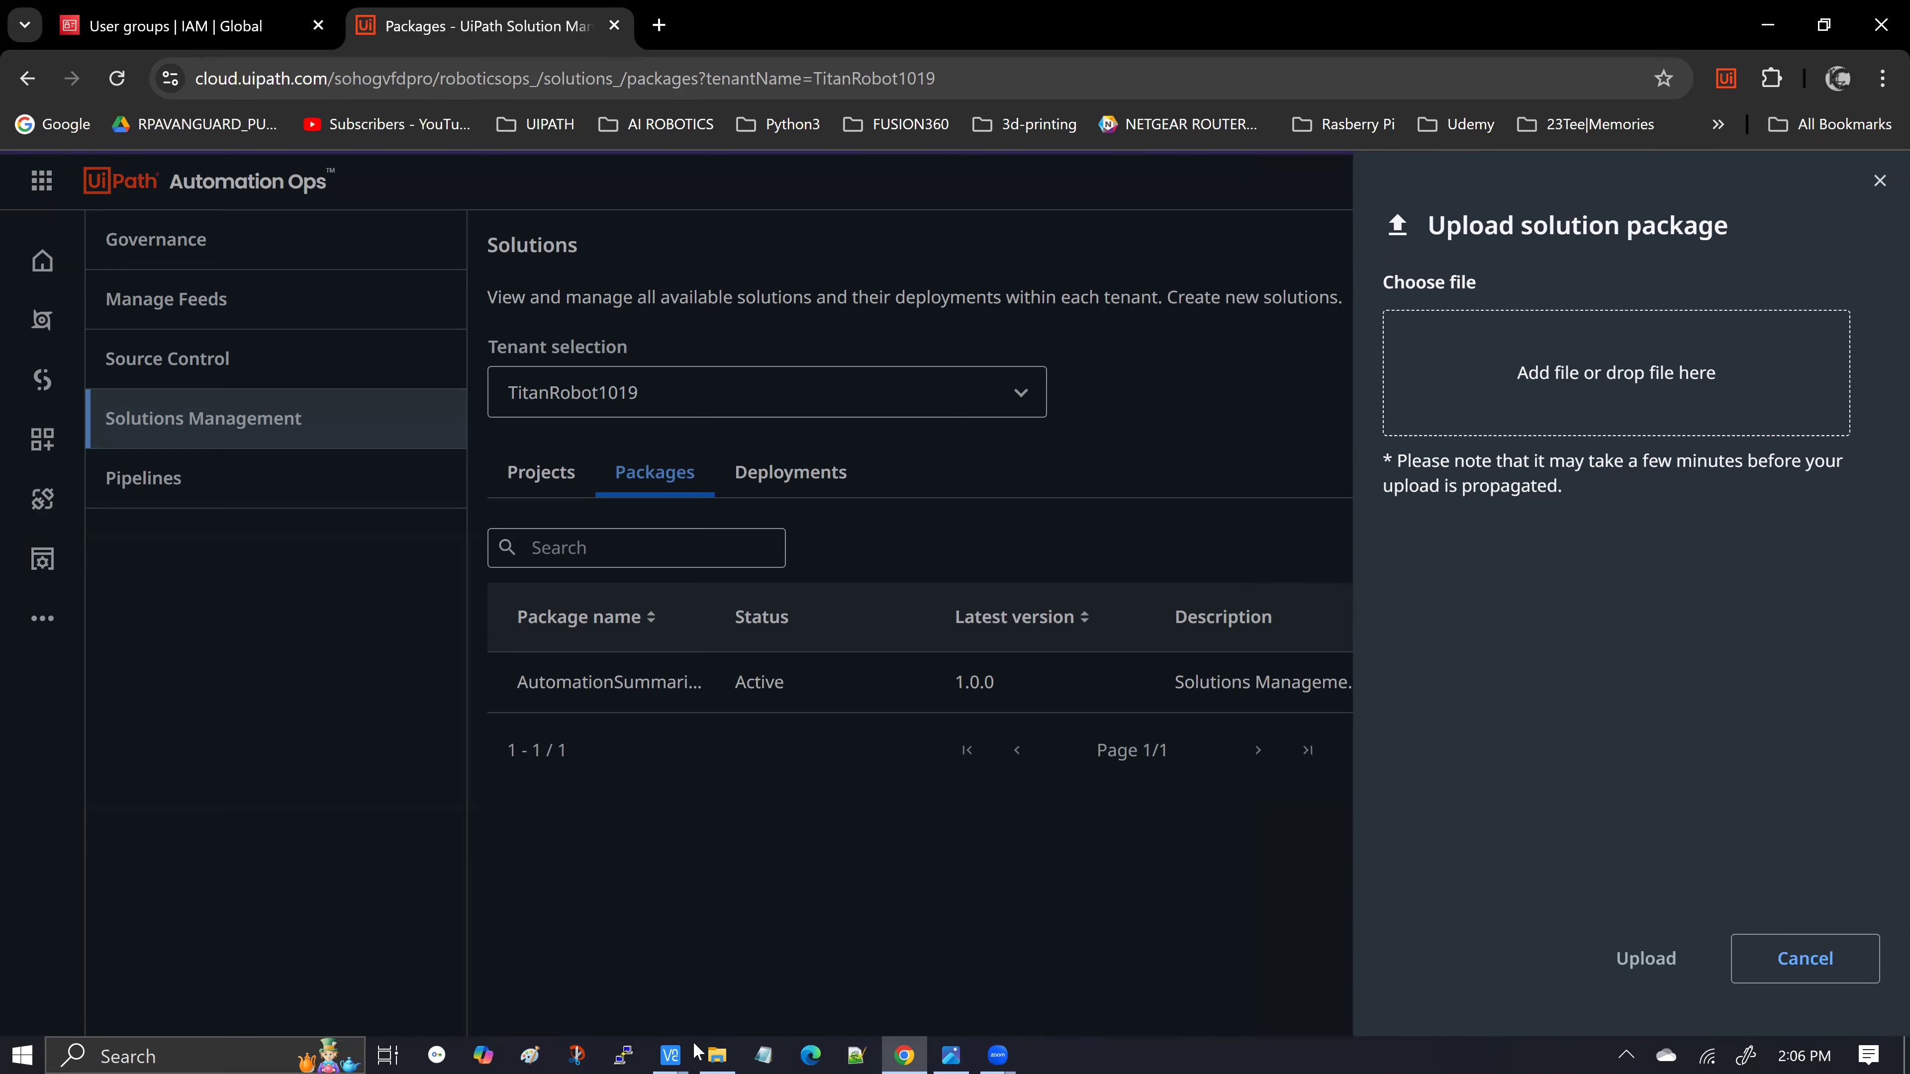
{"action": "left_click", "coordinate": [717, 1054]}
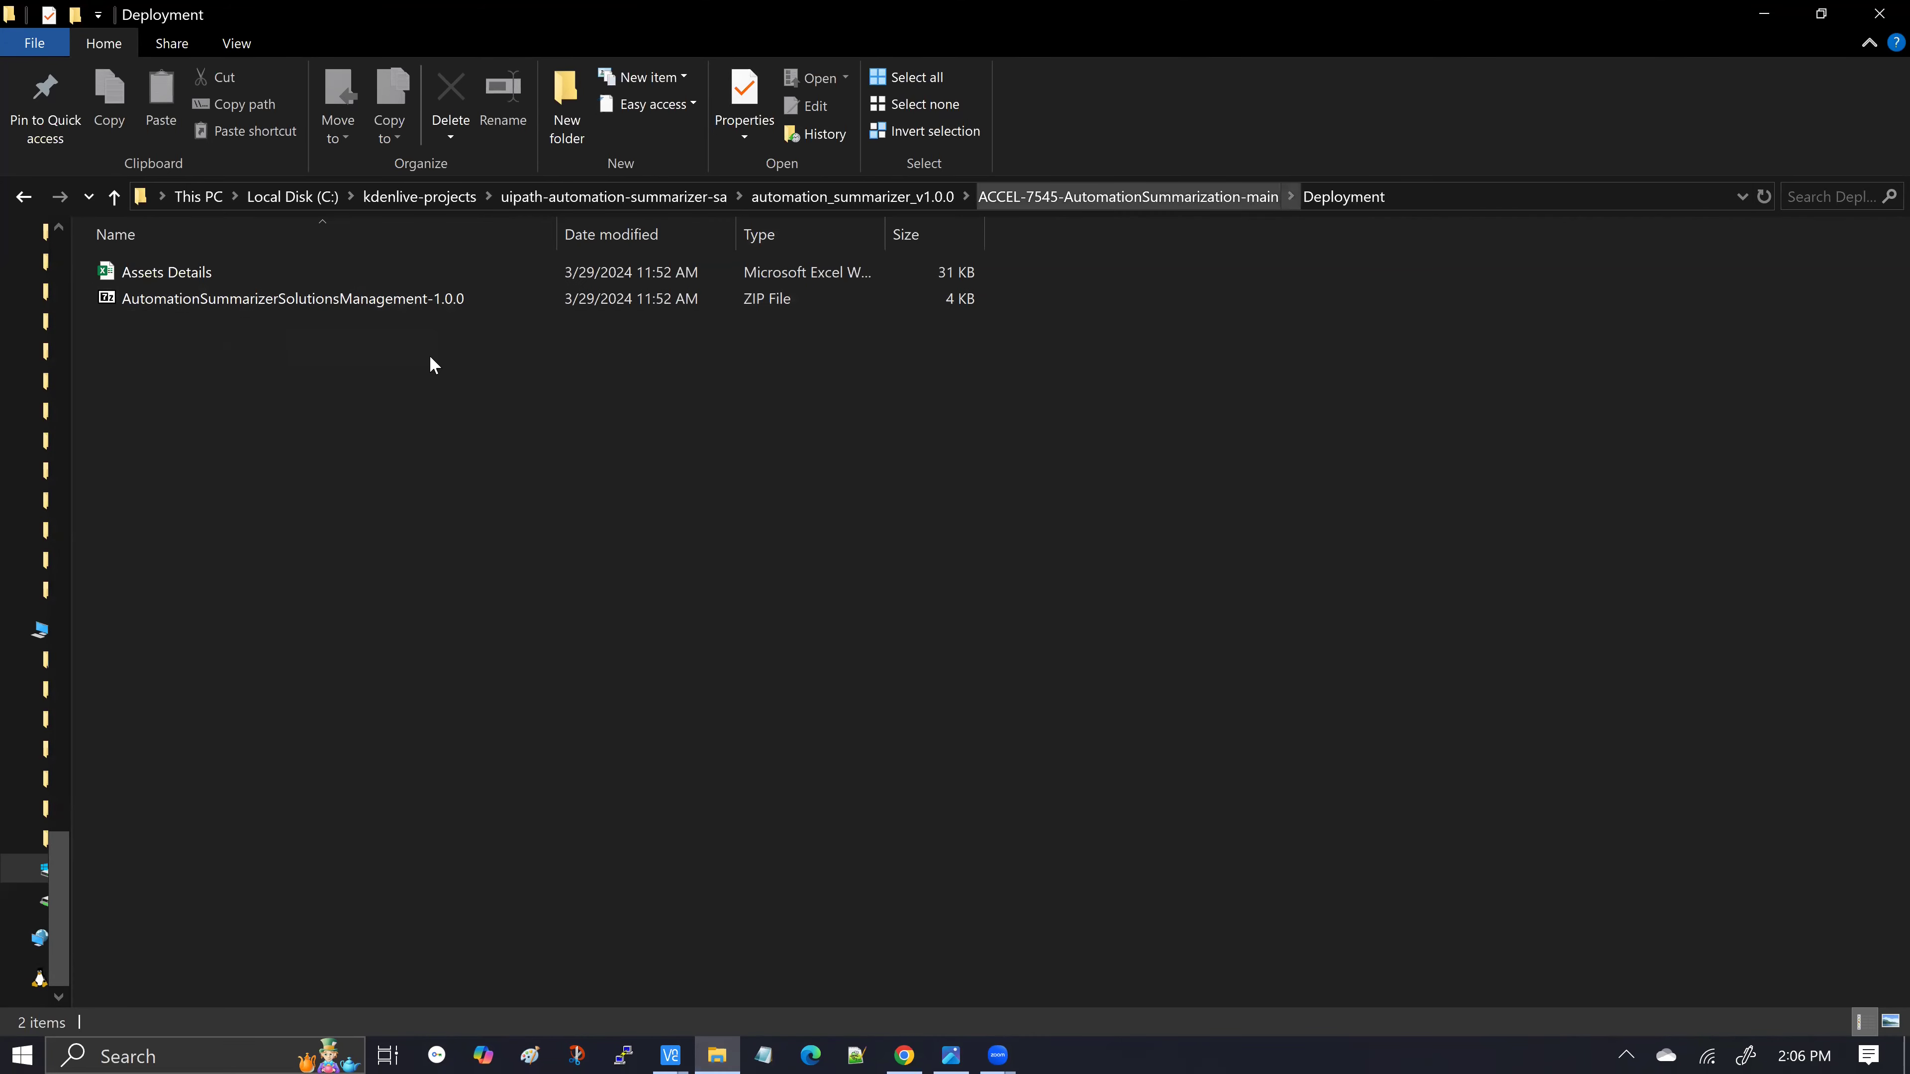
Minimize the Deployment folder window to reveal the upload panel again
{"action": "left_click", "coordinate": [1749, 13]}
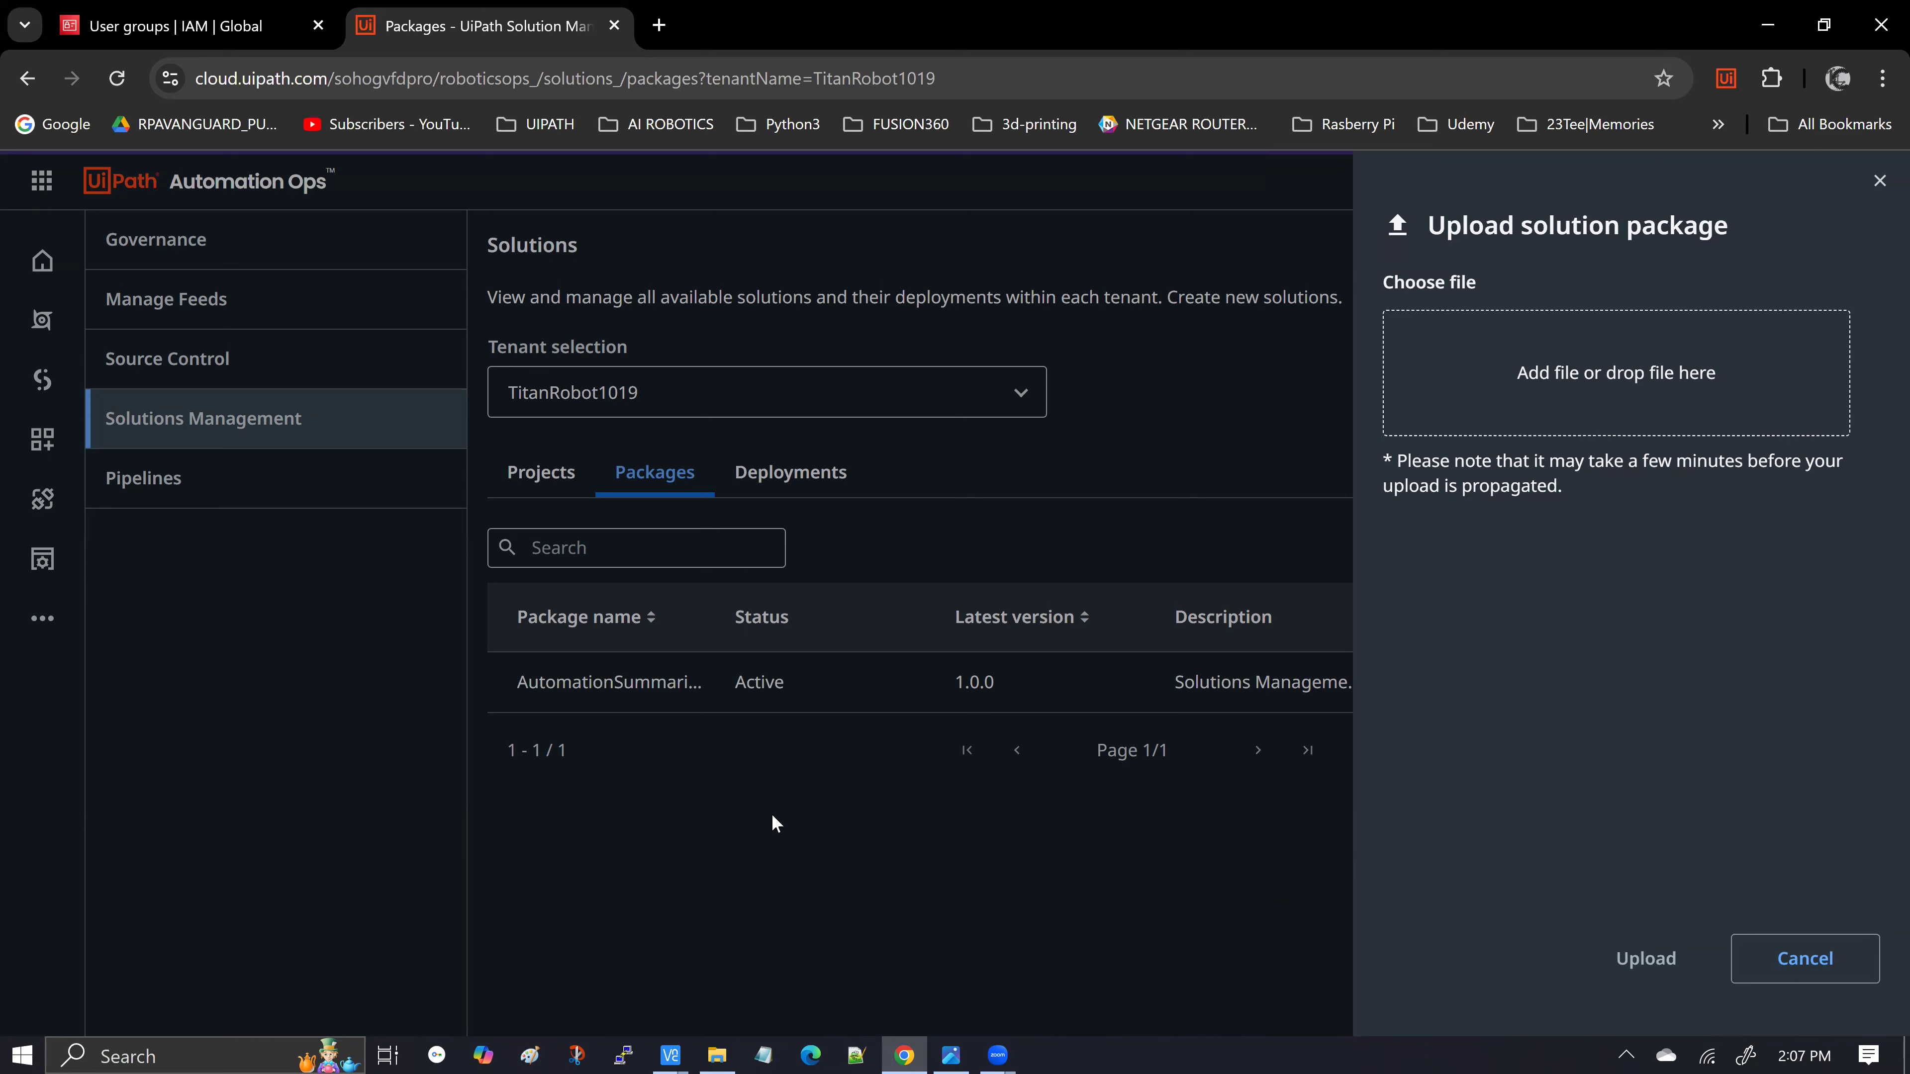
Cancel the upload and open the actions menu of the active 1.0.0 package
{"action": "left_click", "coordinate": [1778, 971]}
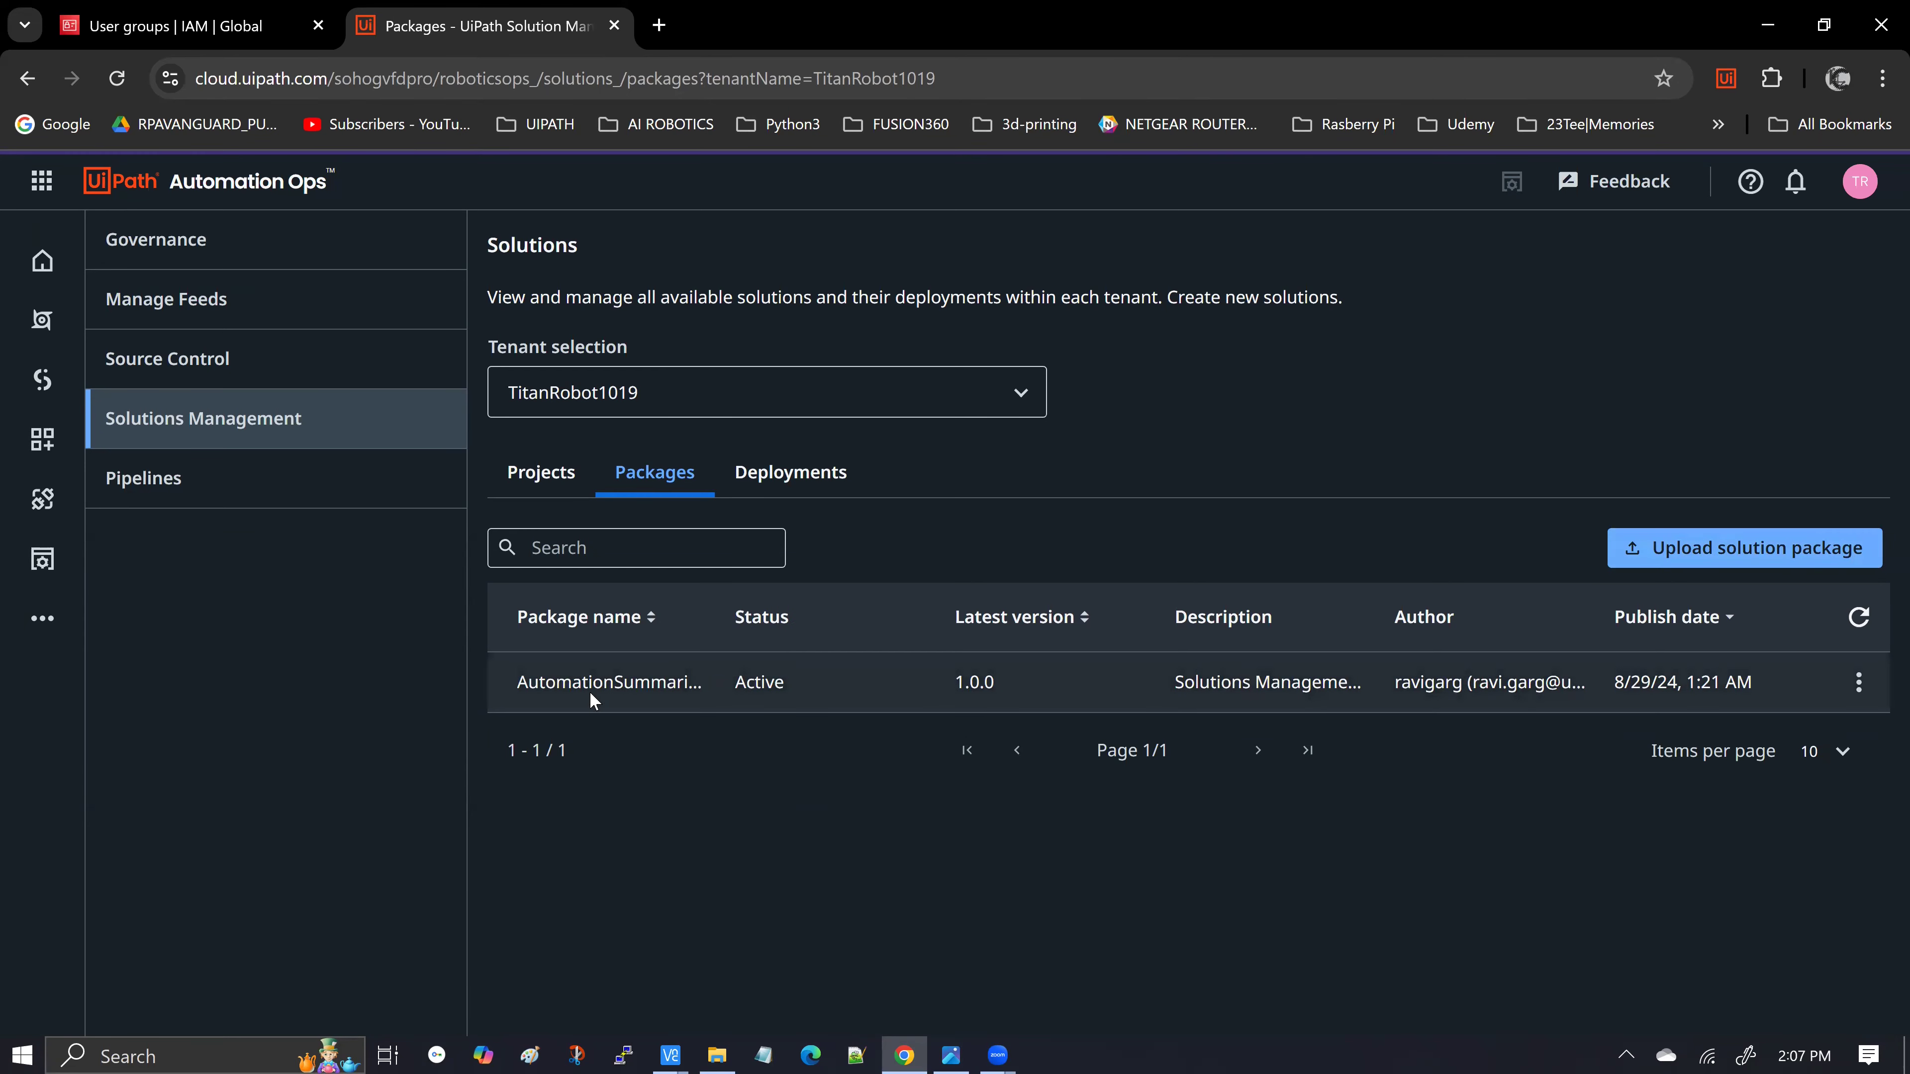
{"action": "left_click", "coordinate": [1859, 681]}
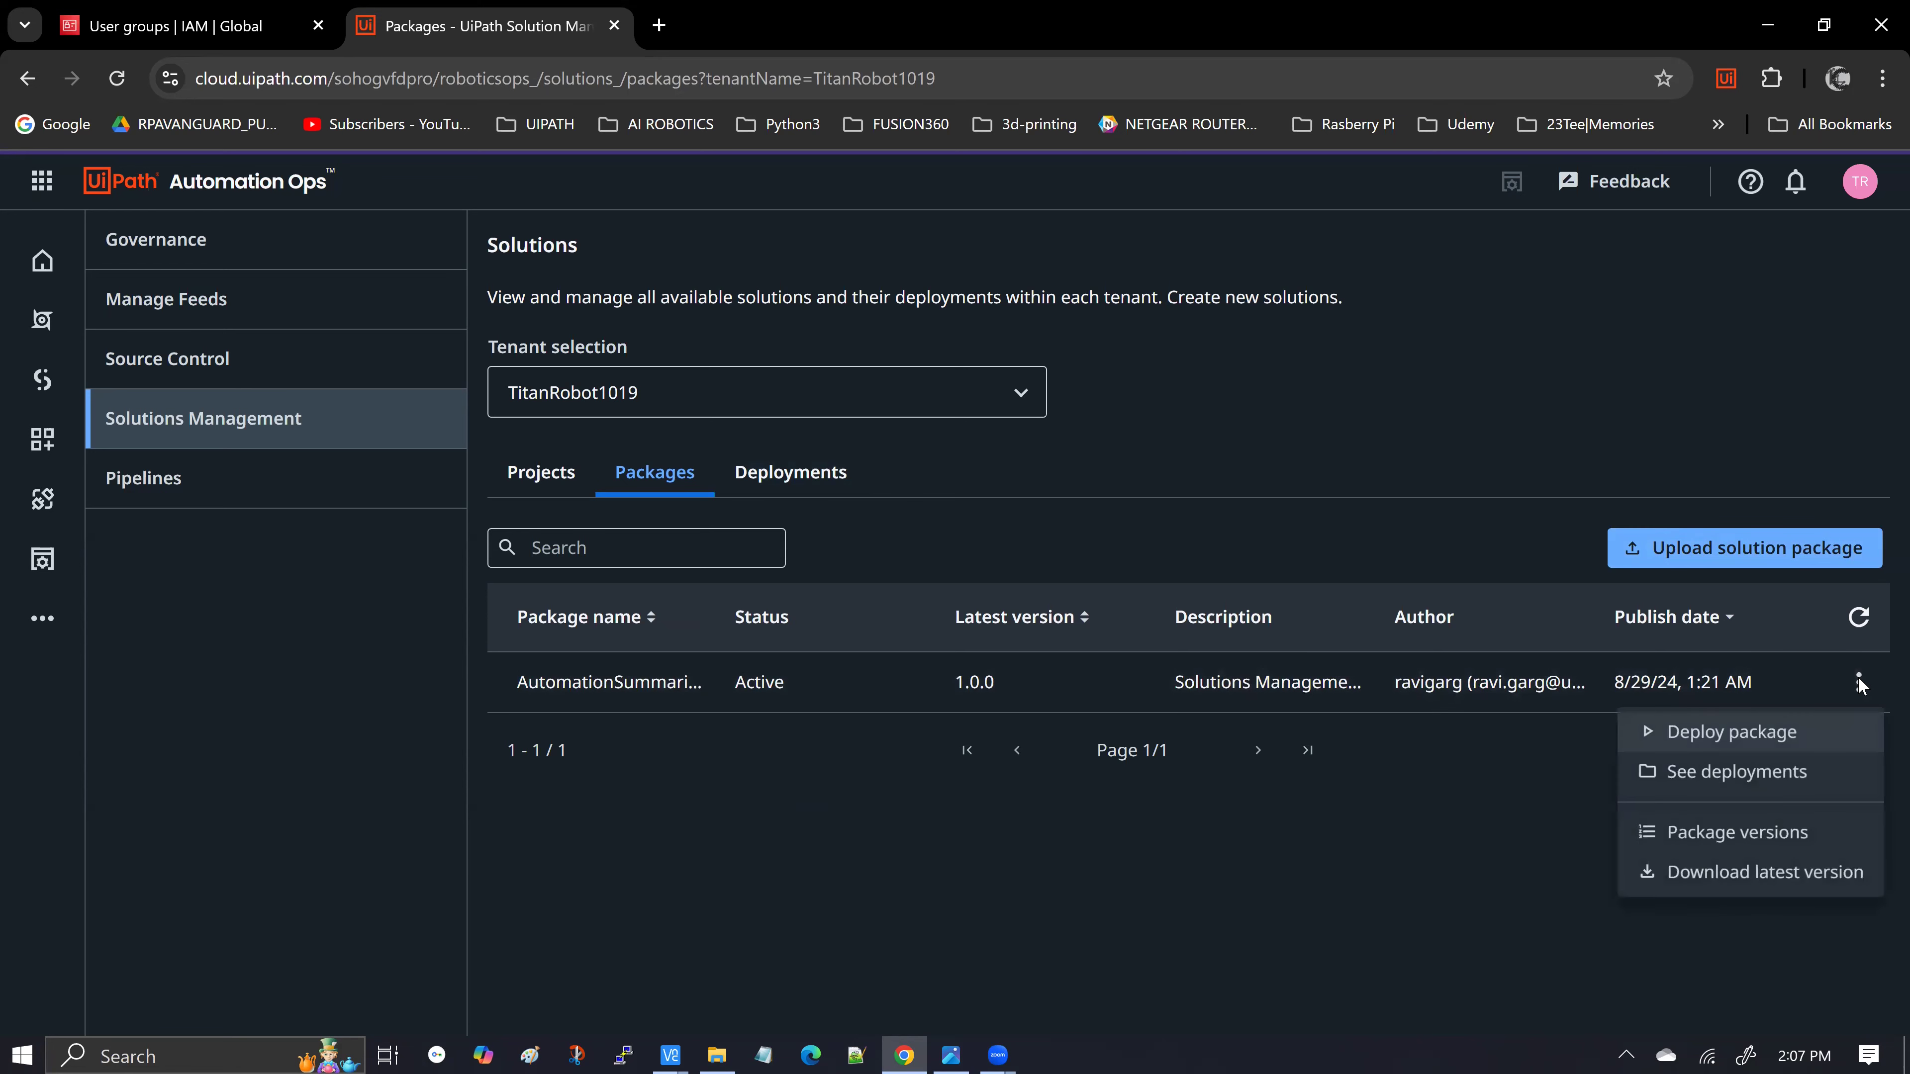
Start deploying the package and review its AutomationSummarizer name and version 1.0.0
{"action": "left_click", "coordinate": [1771, 734]}
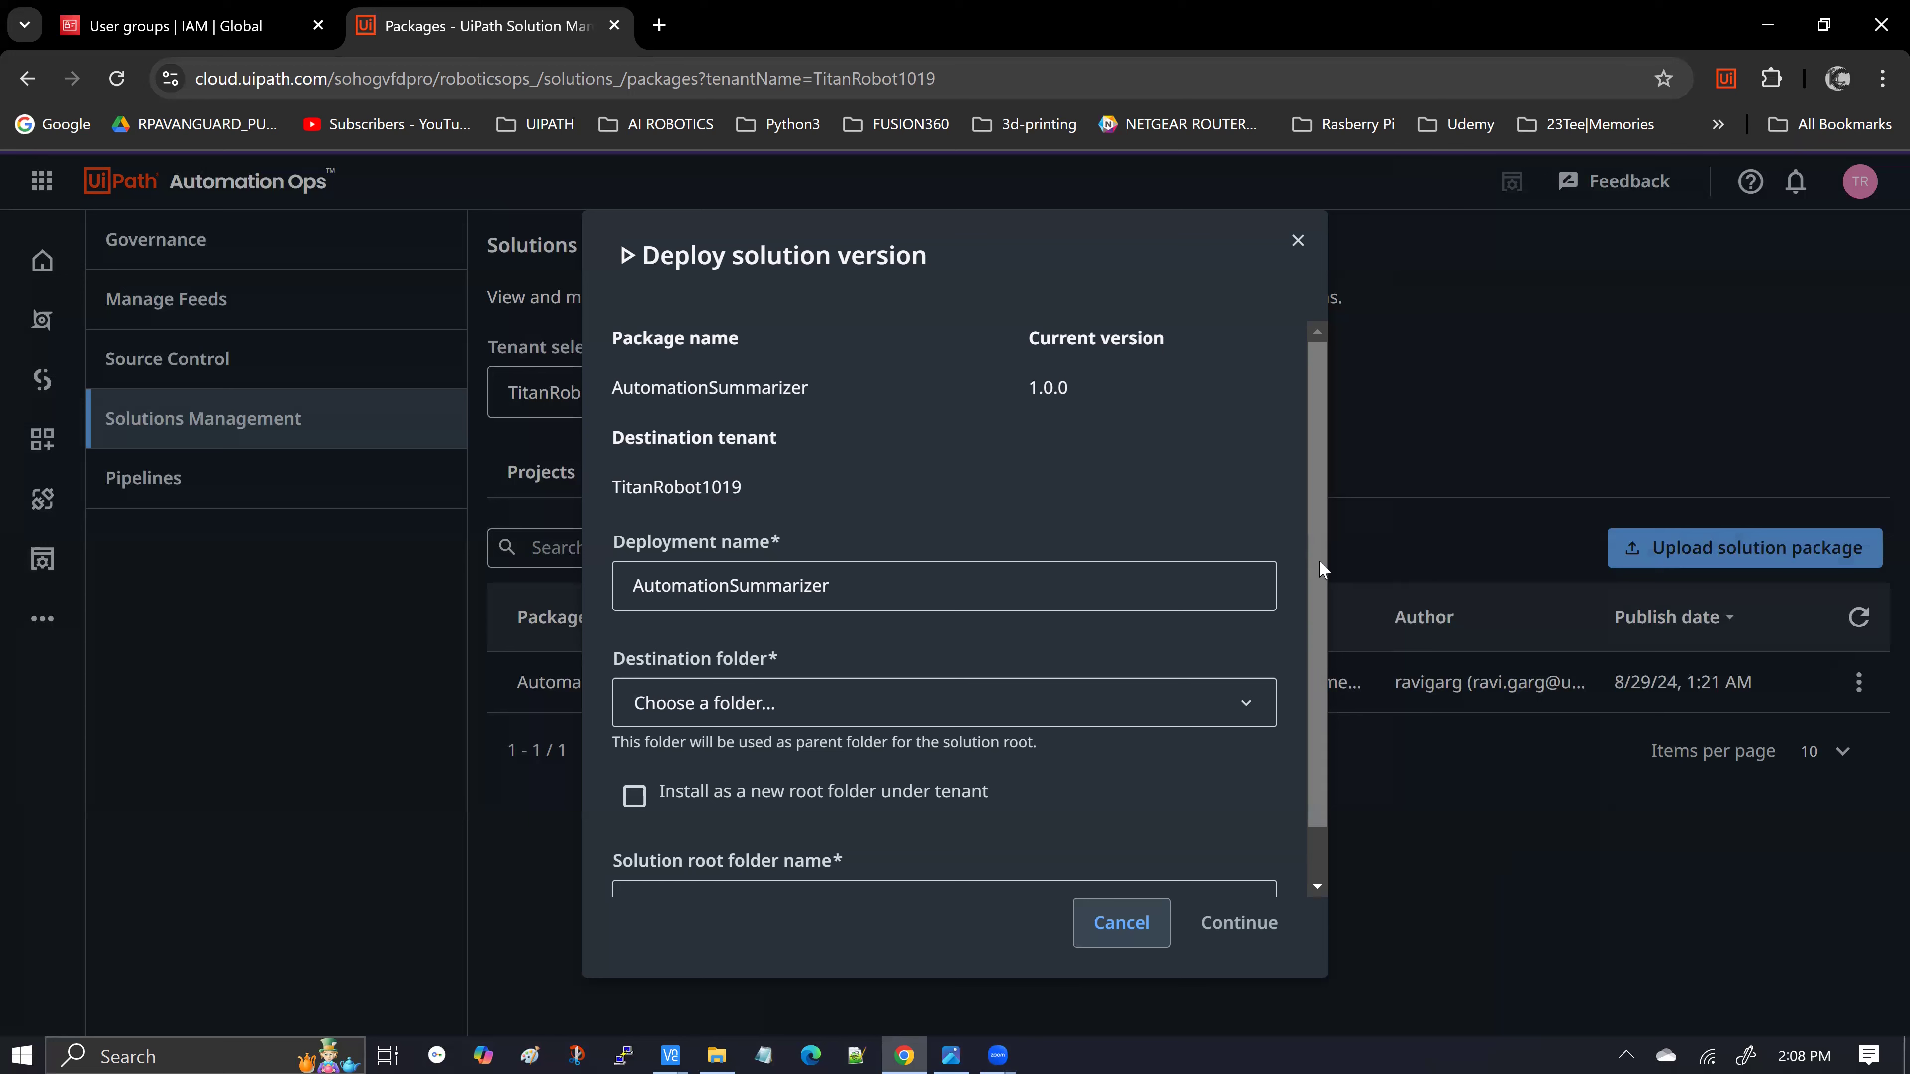
{"action": "scroll", "coordinate": [1319, 560], "scroll_direction": "down", "scroll_amount": 1}
{"action": "scroll", "coordinate": [970, 472], "scroll_direction": "up", "scroll_amount": 1}
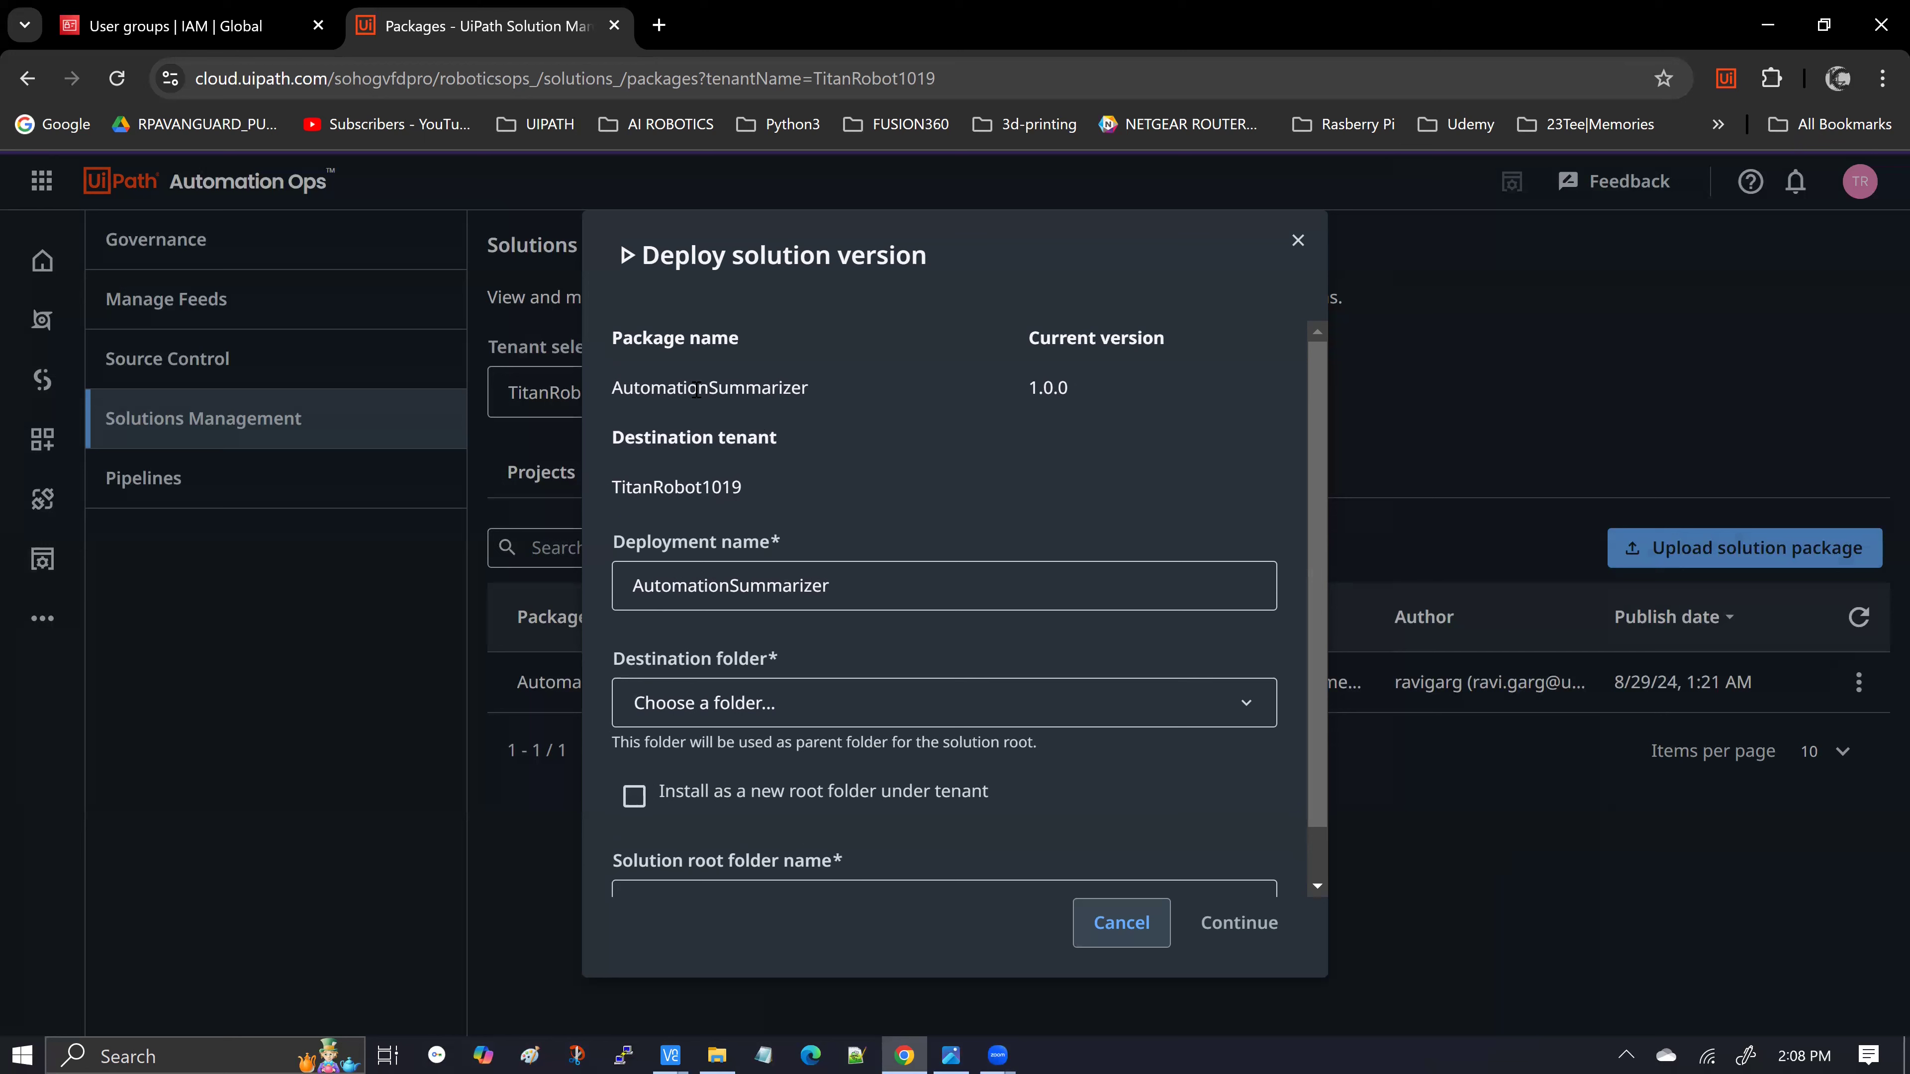
{"action": "left_click_drag", "start_coordinate": [615, 388], "coordinate": [799, 389]}
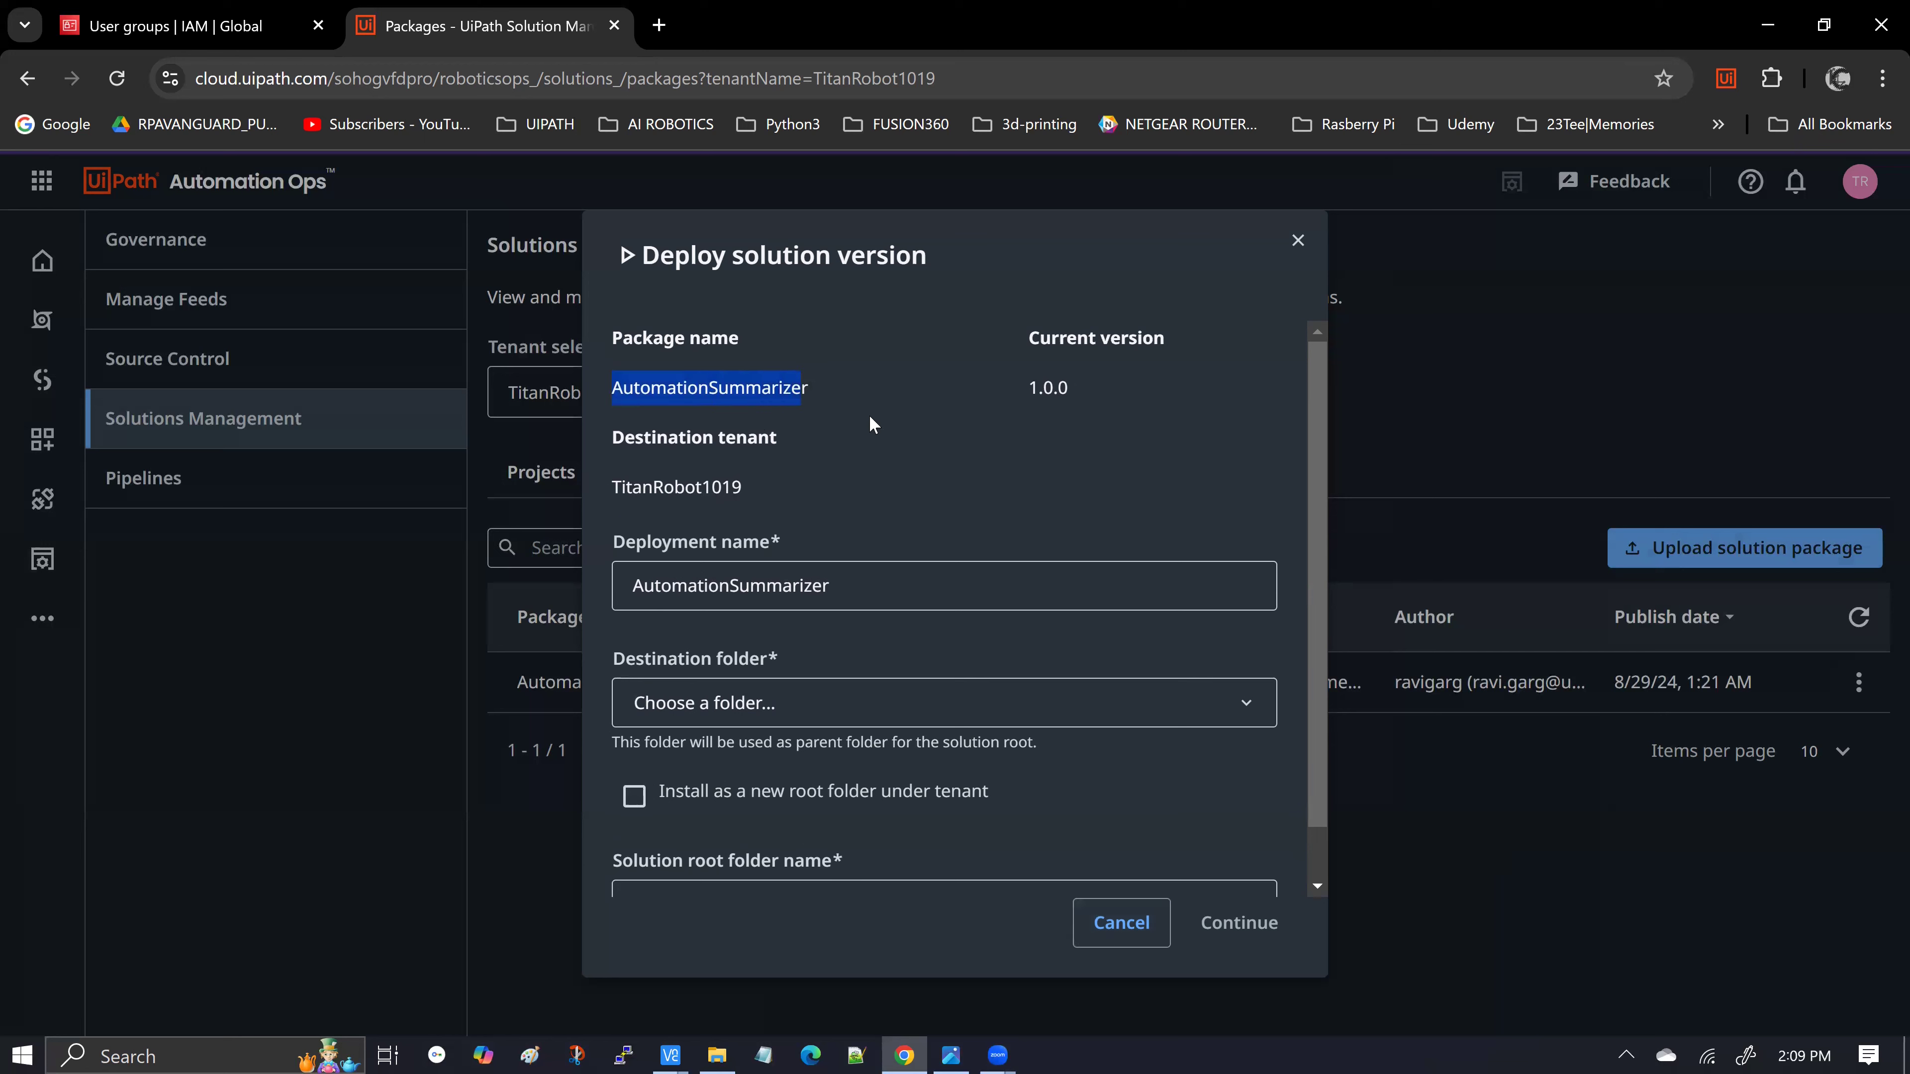
{"action": "left_click_drag", "start_coordinate": [1027, 389], "coordinate": [1105, 396]}
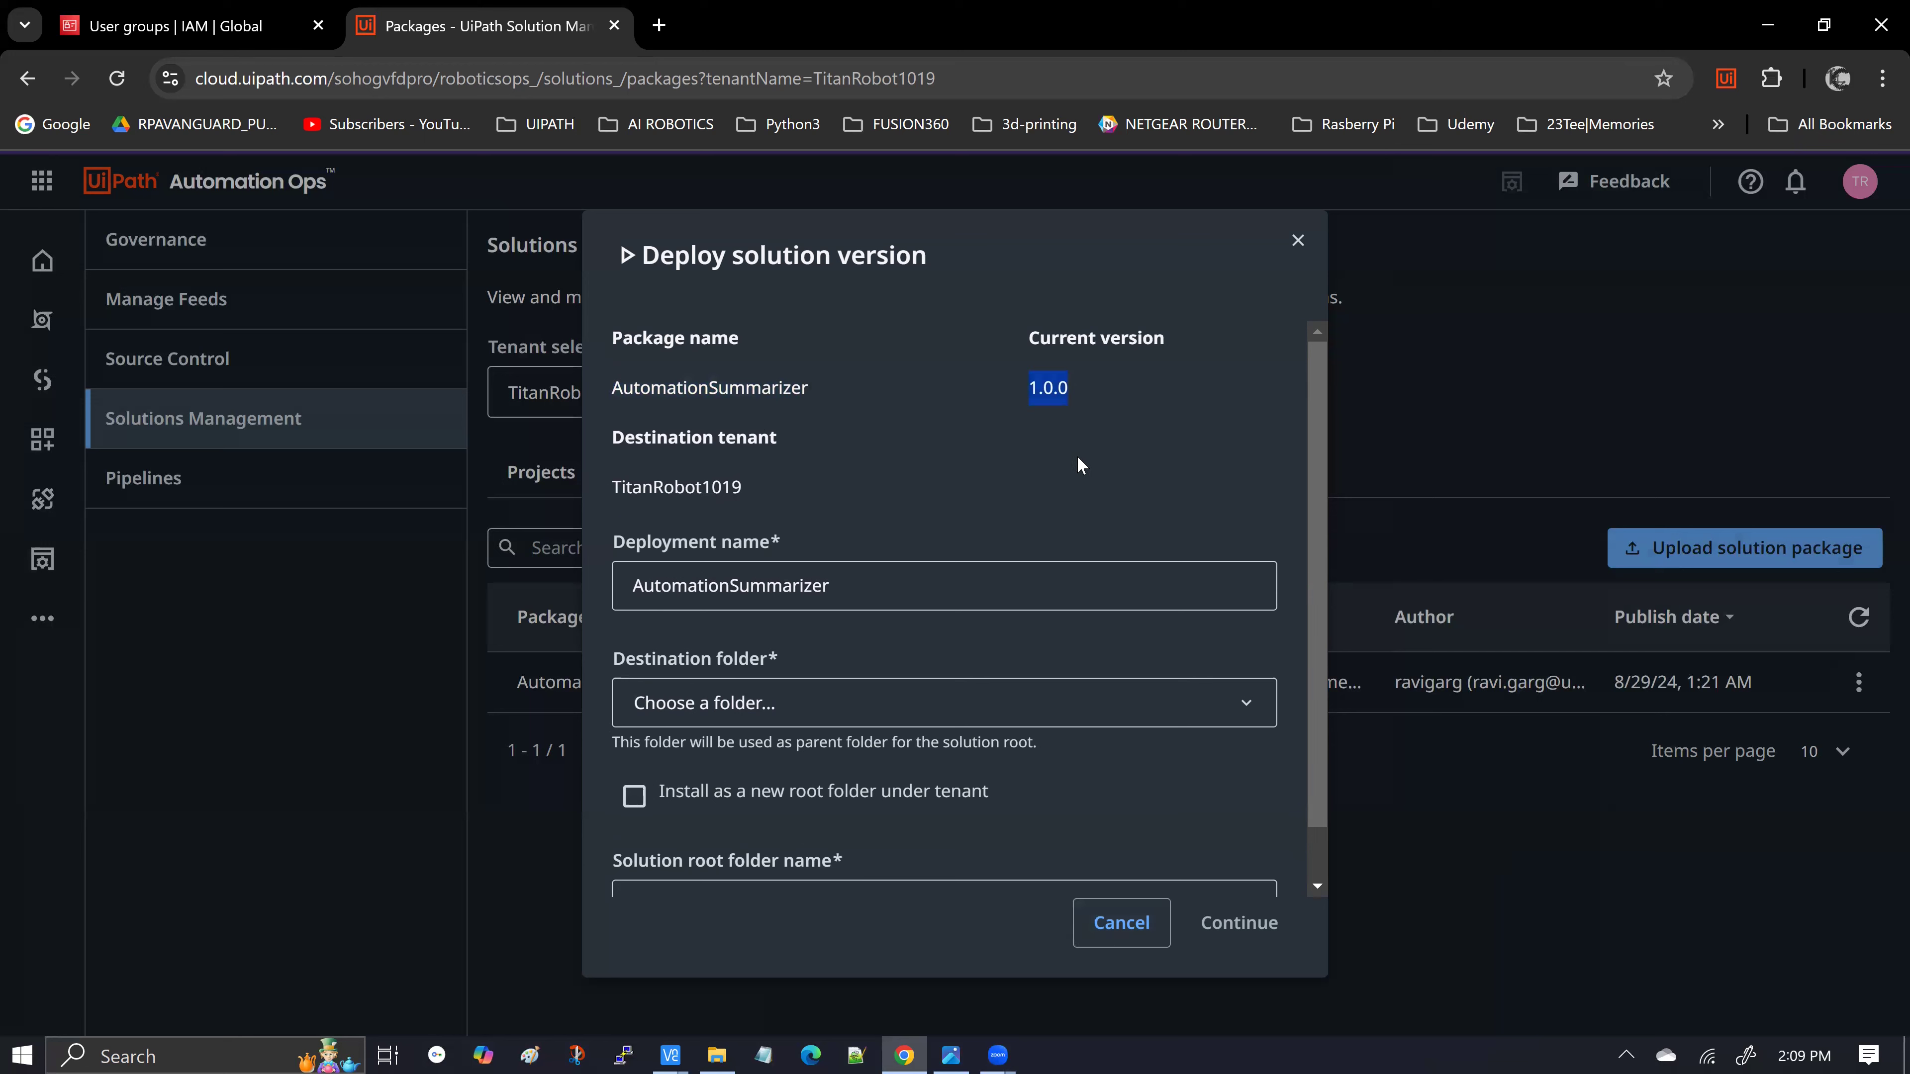
{"action": "scroll", "coordinate": [1077, 458], "scroll_direction": "down", "scroll_amount": 1}
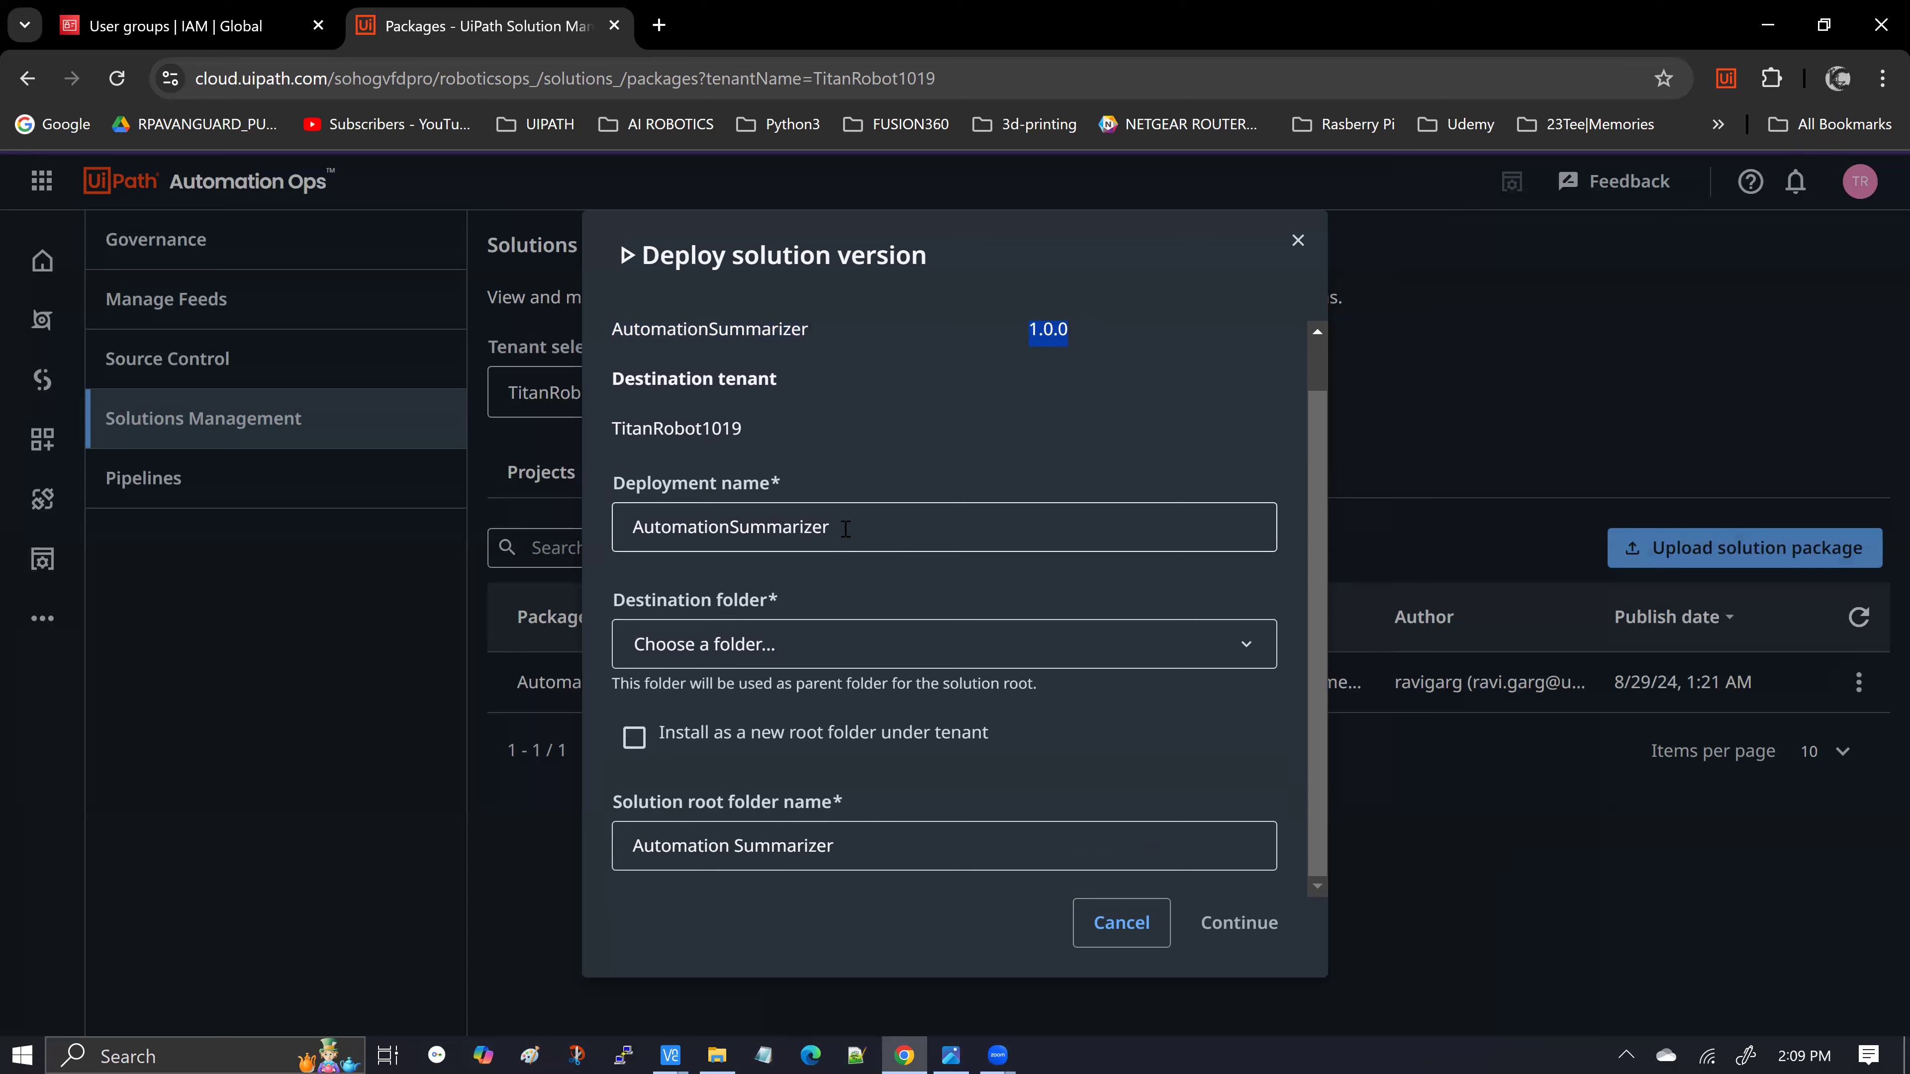
{"action": "scroll", "coordinate": [845, 527], "scroll_direction": "up", "scroll_amount": 1}
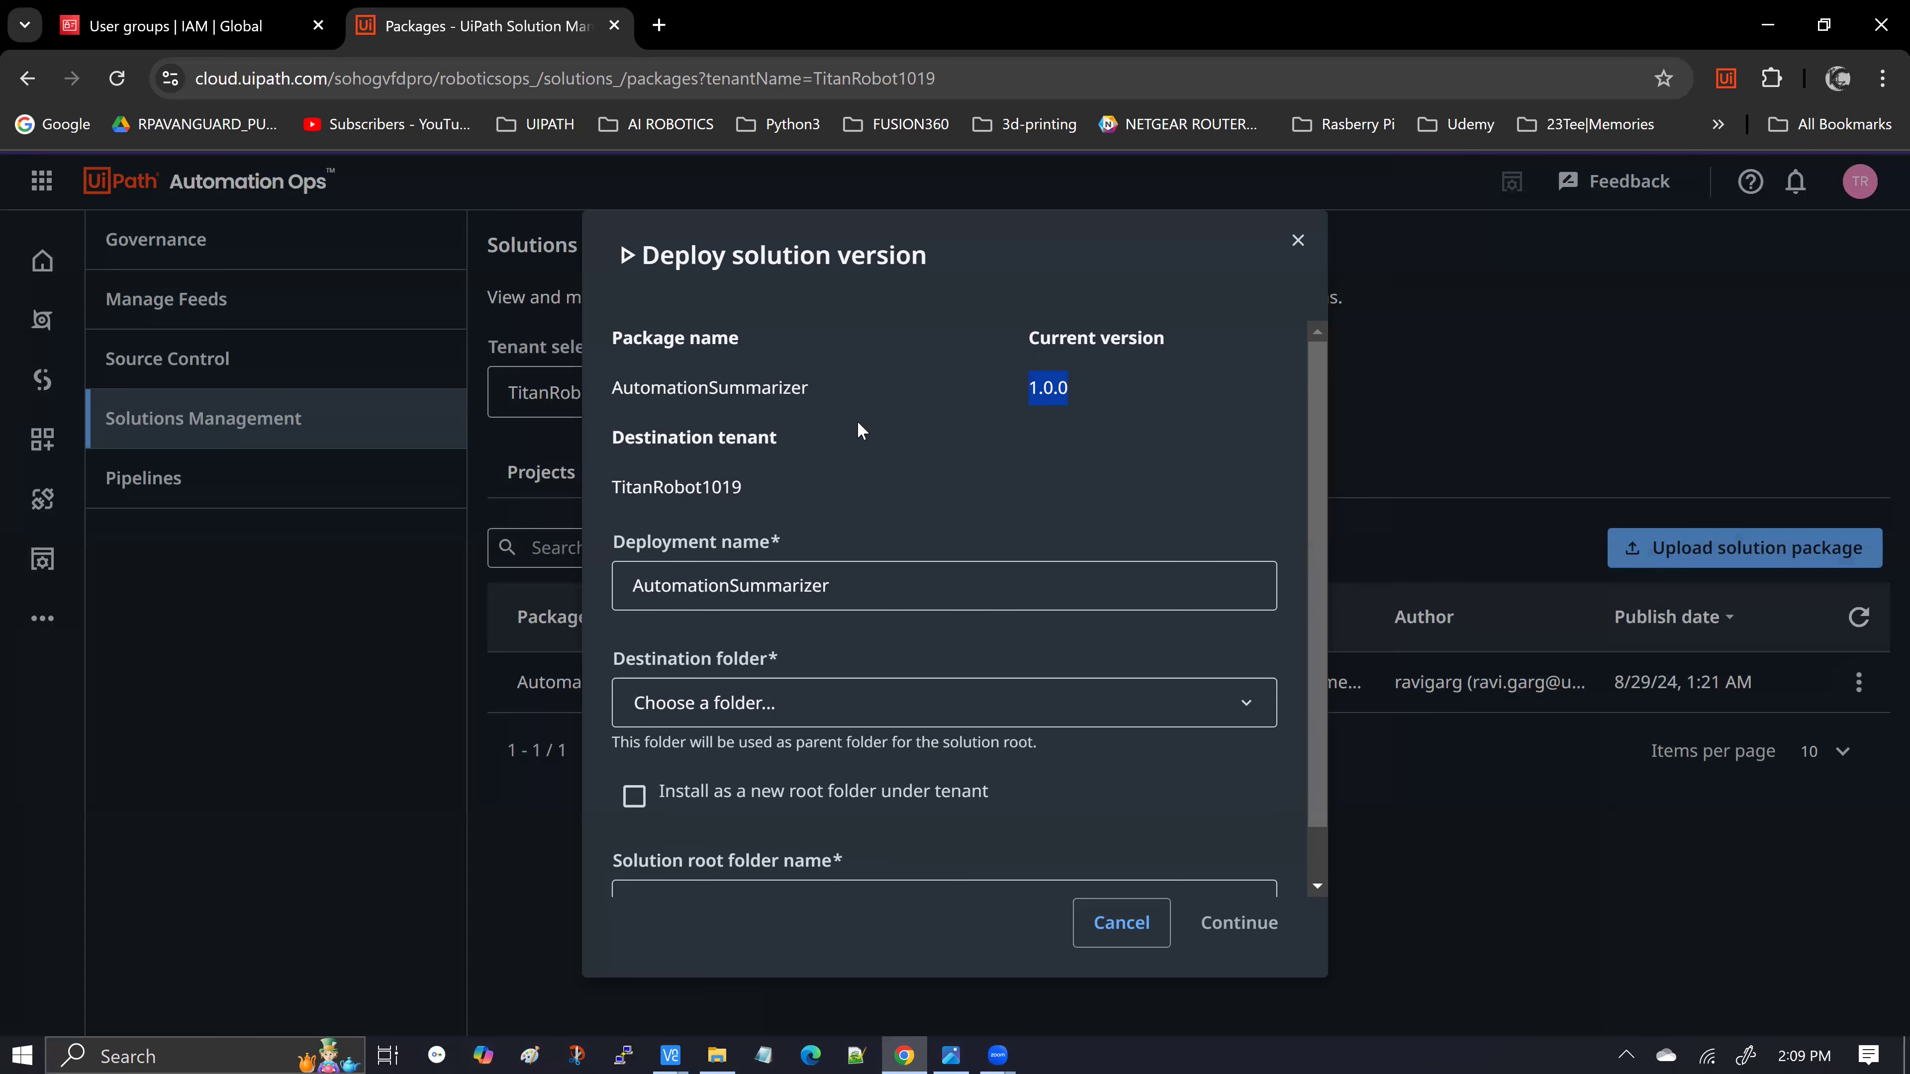
{"action": "scroll", "coordinate": [861, 430], "scroll_direction": "down", "scroll_amount": 1}
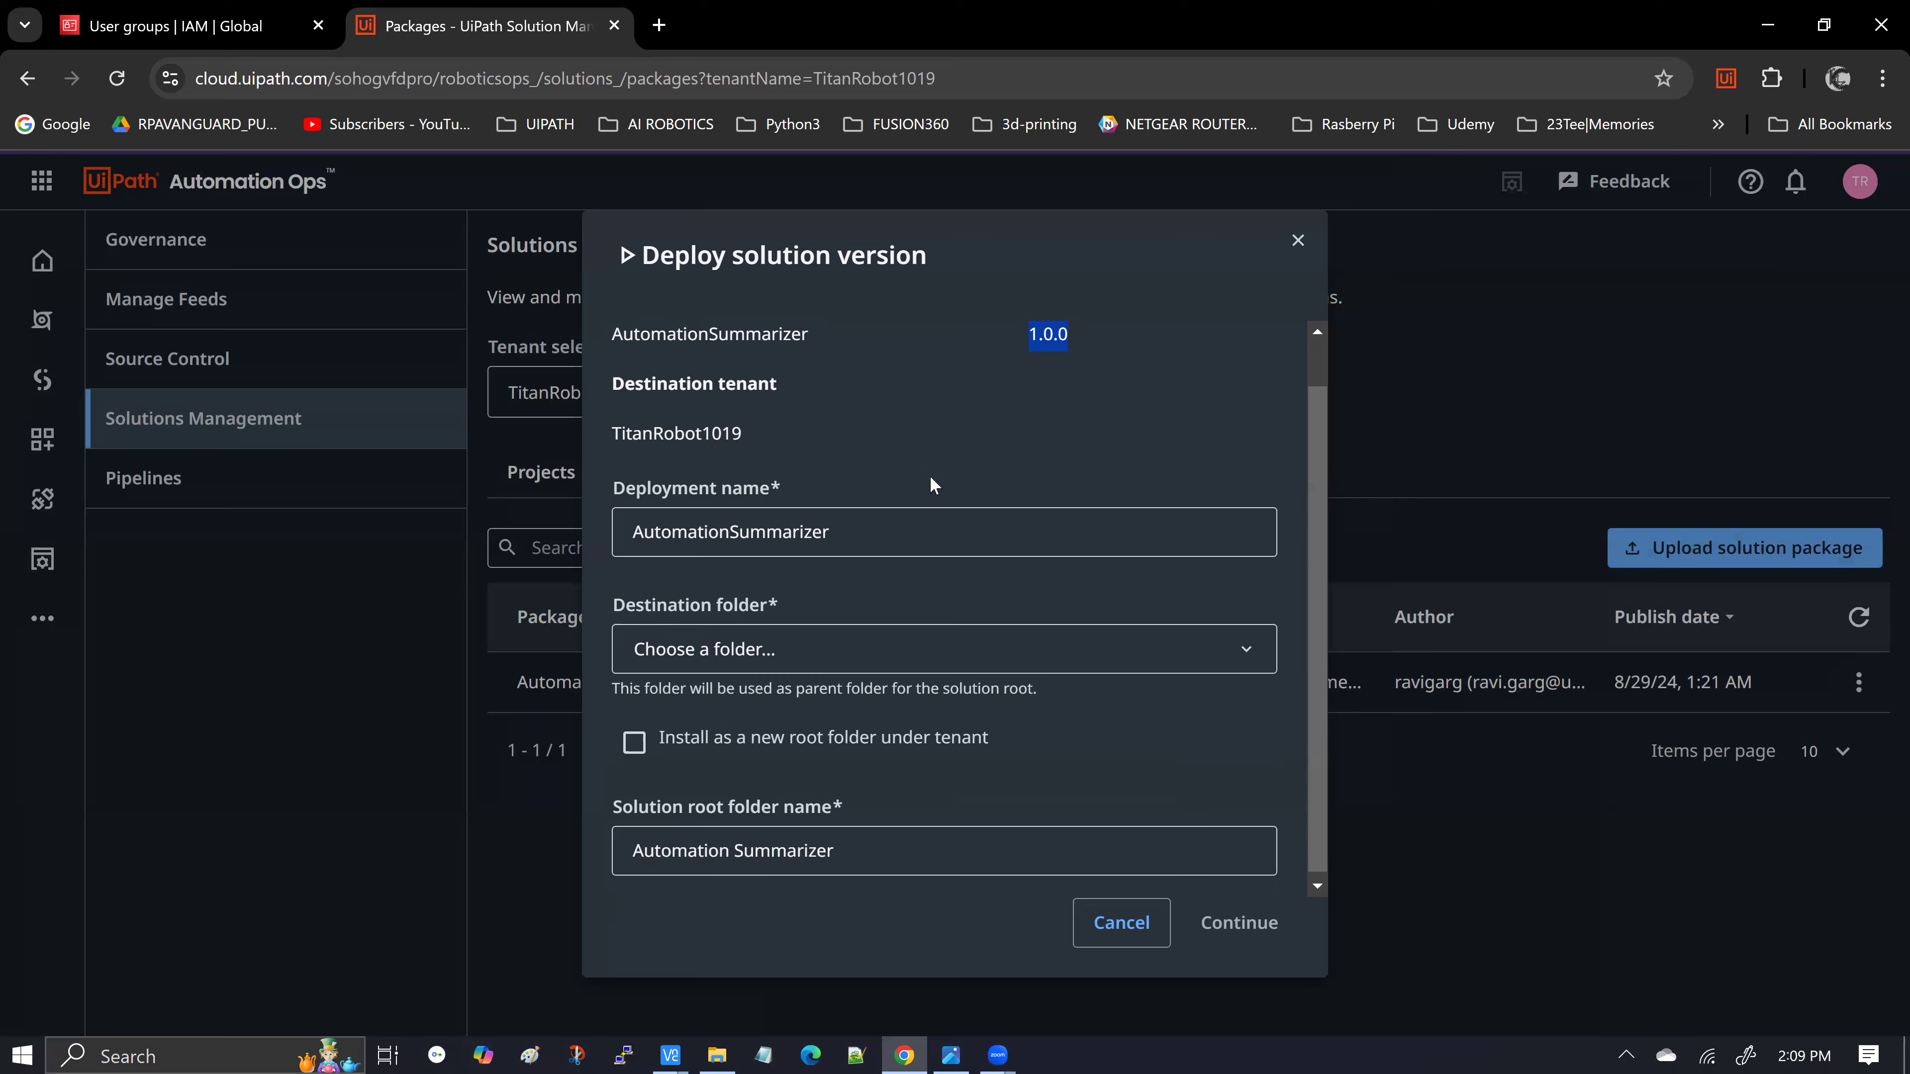
Name the deployment AutomationSummarizer_Demo, install under new root folder 'Automation Summarizer Demo', and continue
{"action": "left_click", "coordinate": [891, 526]}
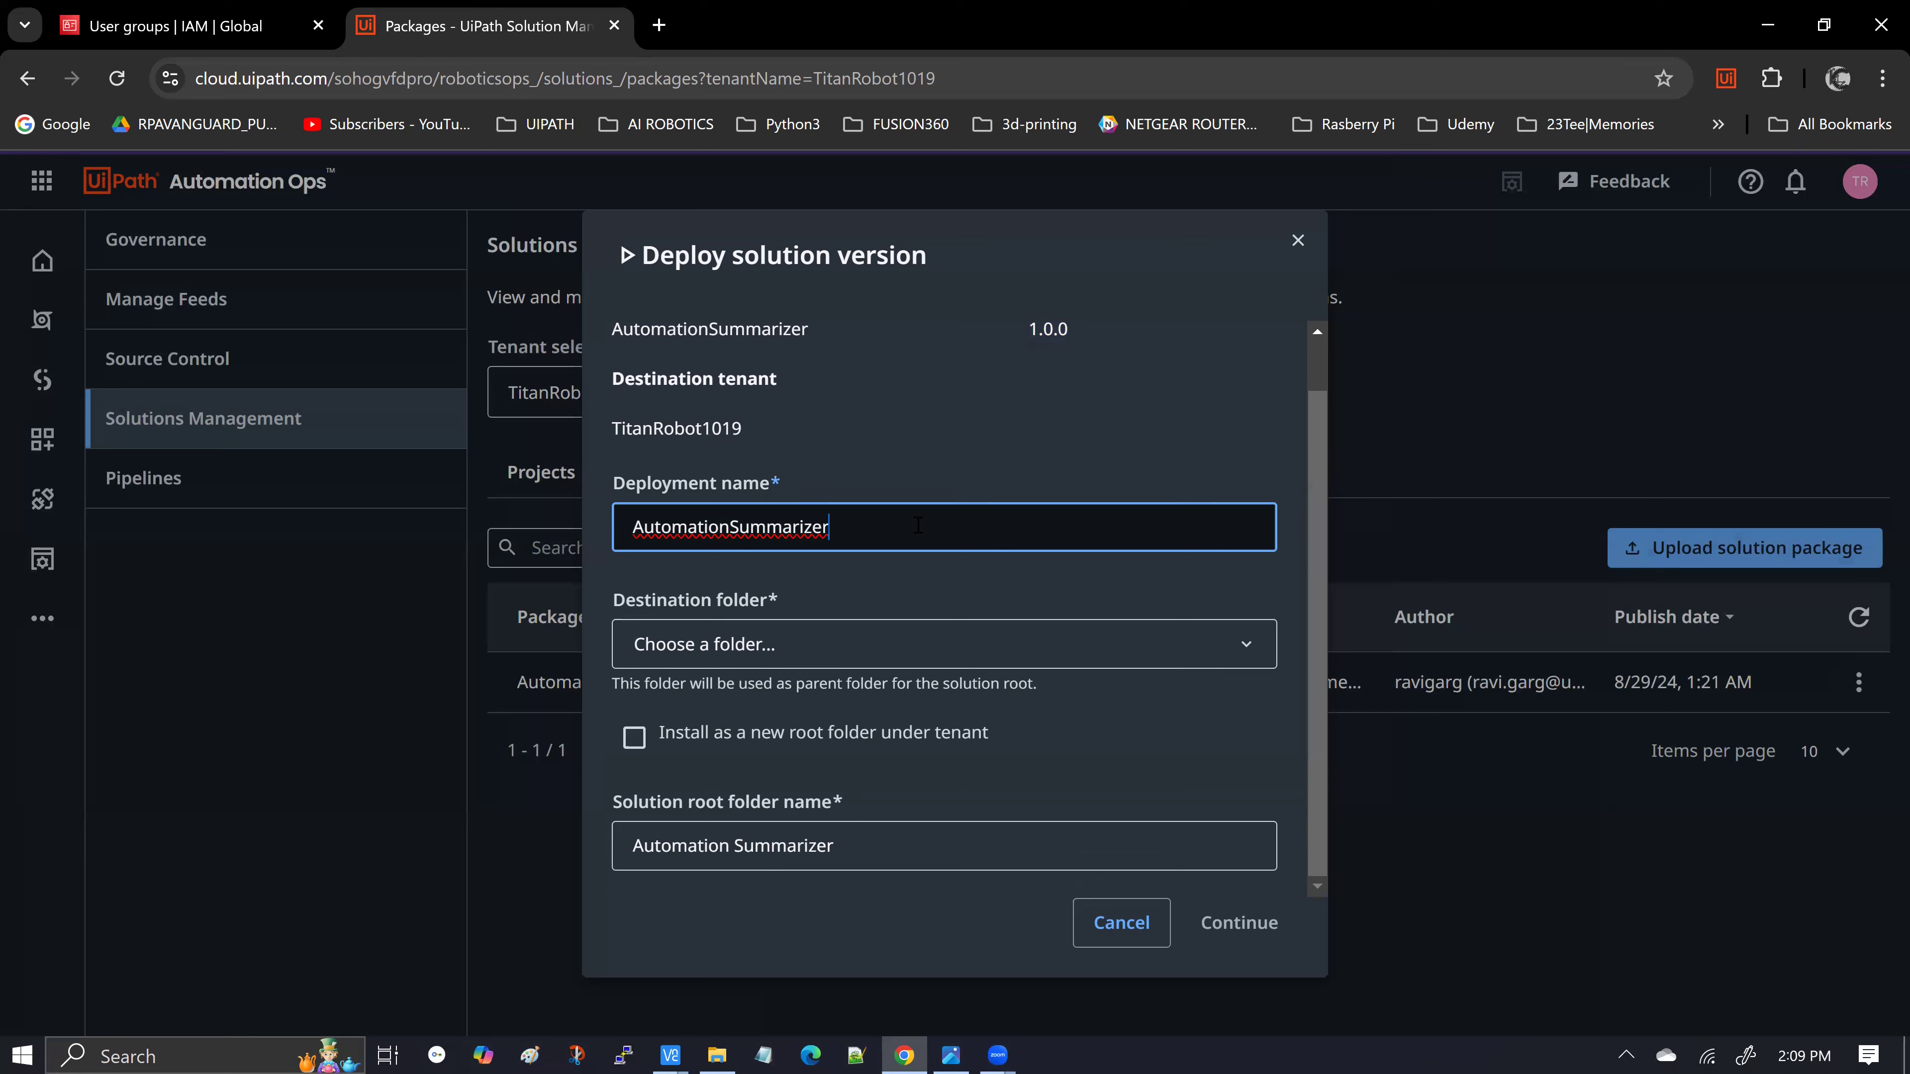
{"action": "type", "text": "_Demo"}
{"action": "left_click", "coordinate": [634, 738]}
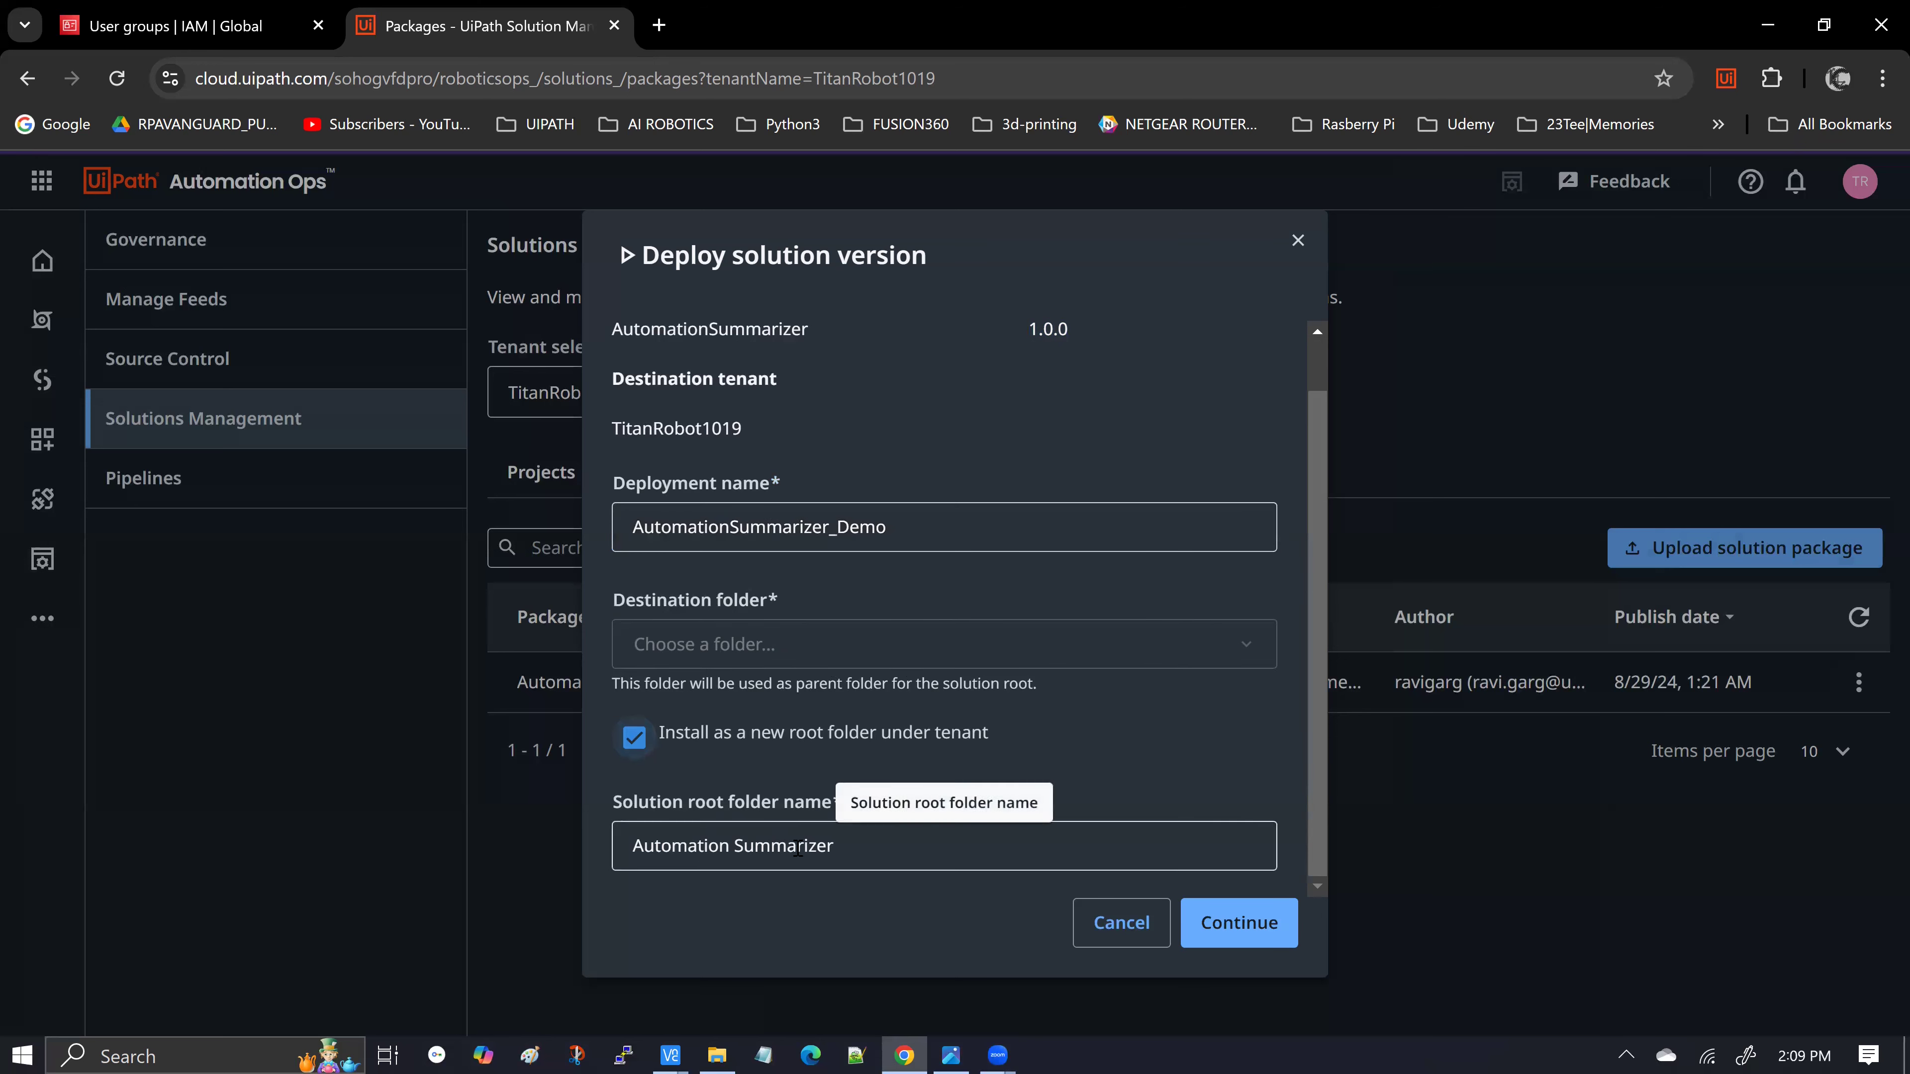
{"action": "left_click", "coordinate": [715, 849]}
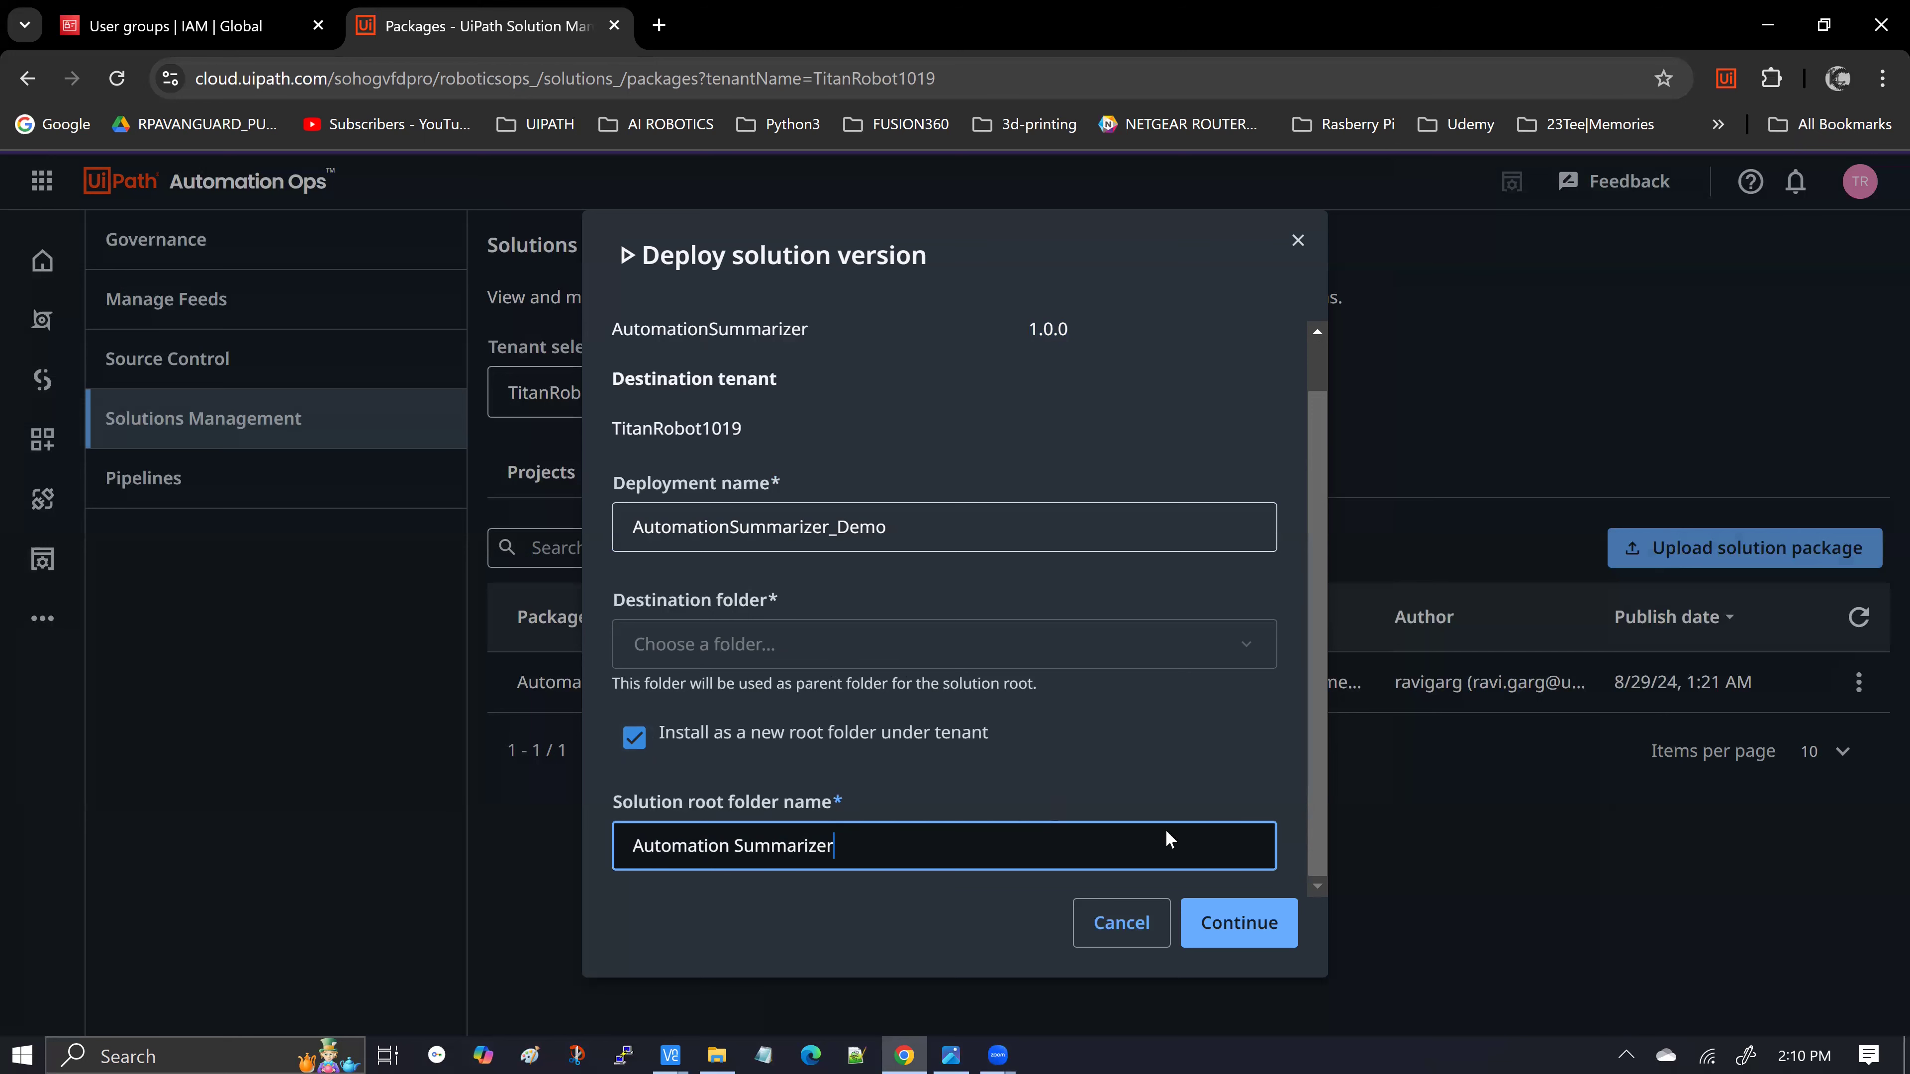
{"action": "type", "text": "Demo"}
{"action": "left_click", "coordinate": [1248, 924]}
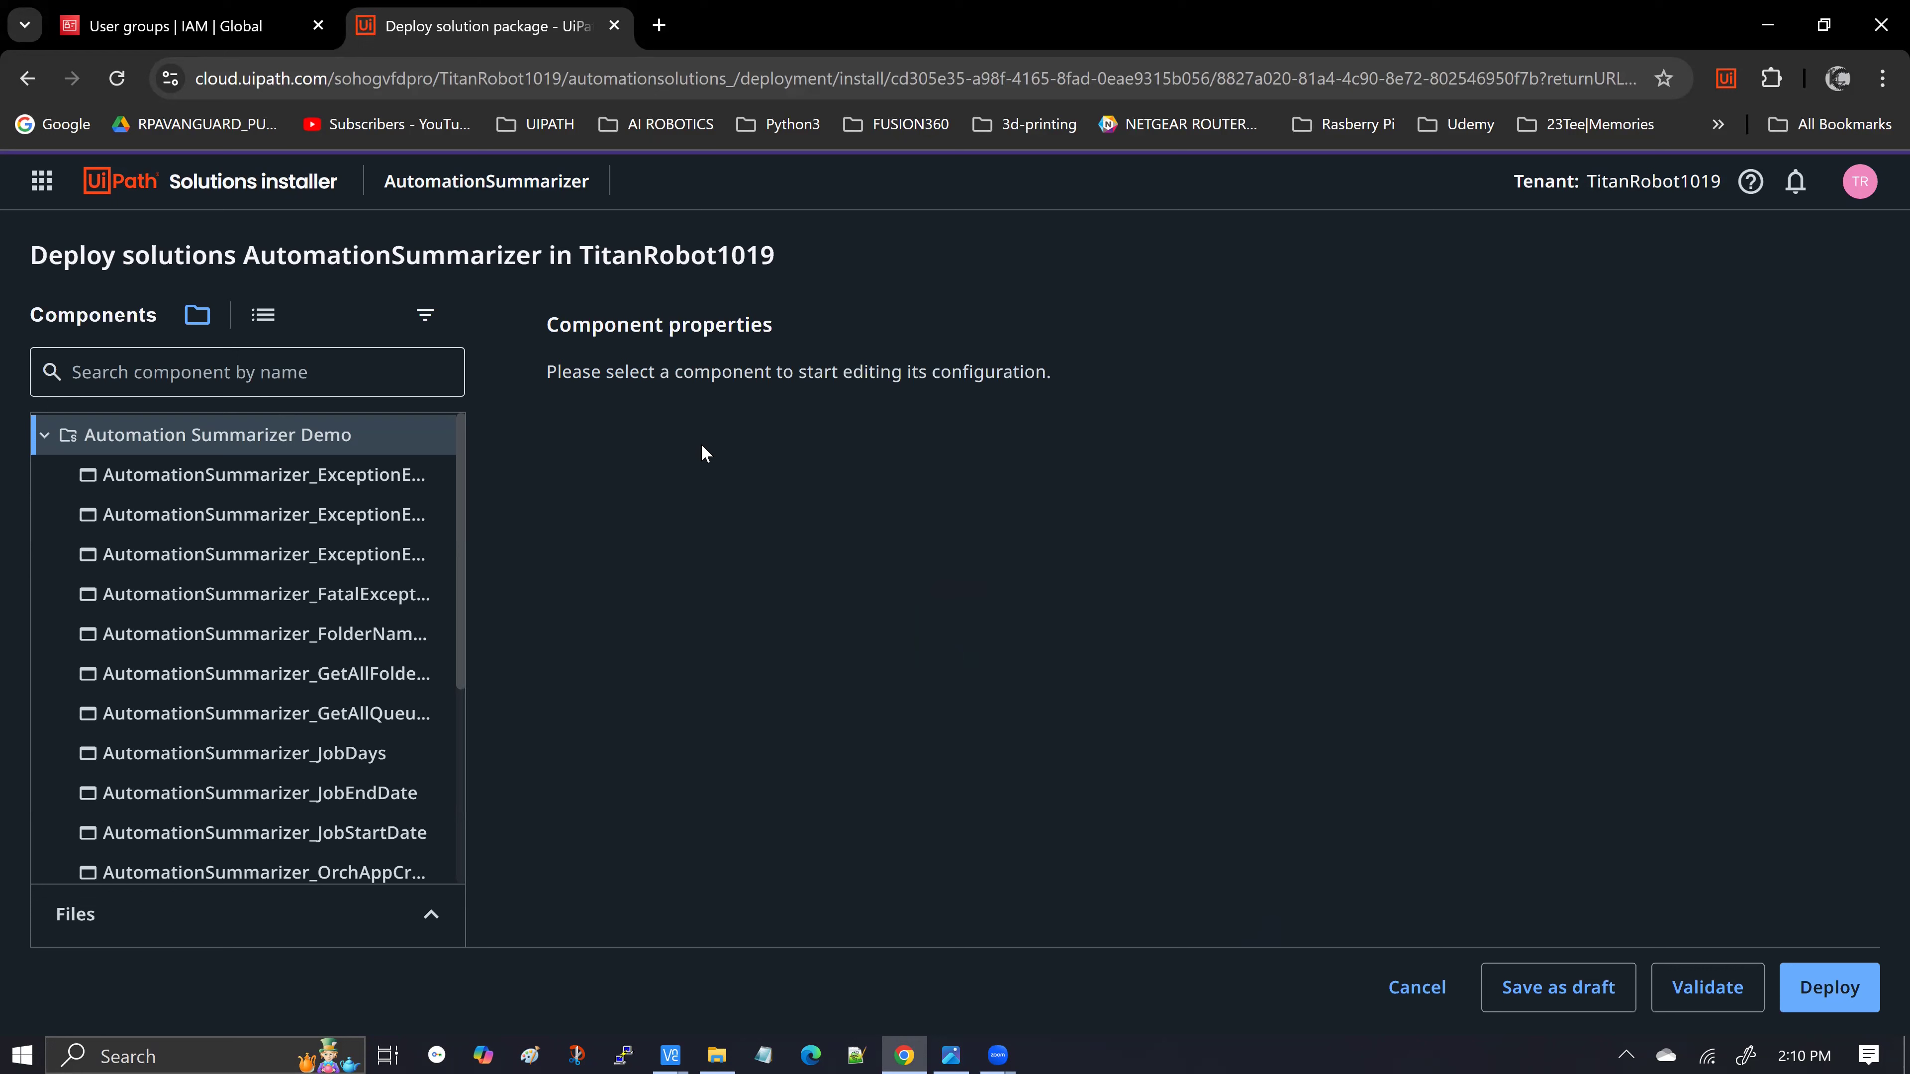
Validate the AutomationSummarizer deployment and expand the errors table showing two missing CredentialPassword errors
{"action": "left_click_drag", "start_coordinate": [464, 517], "coordinate": [650, 515]}
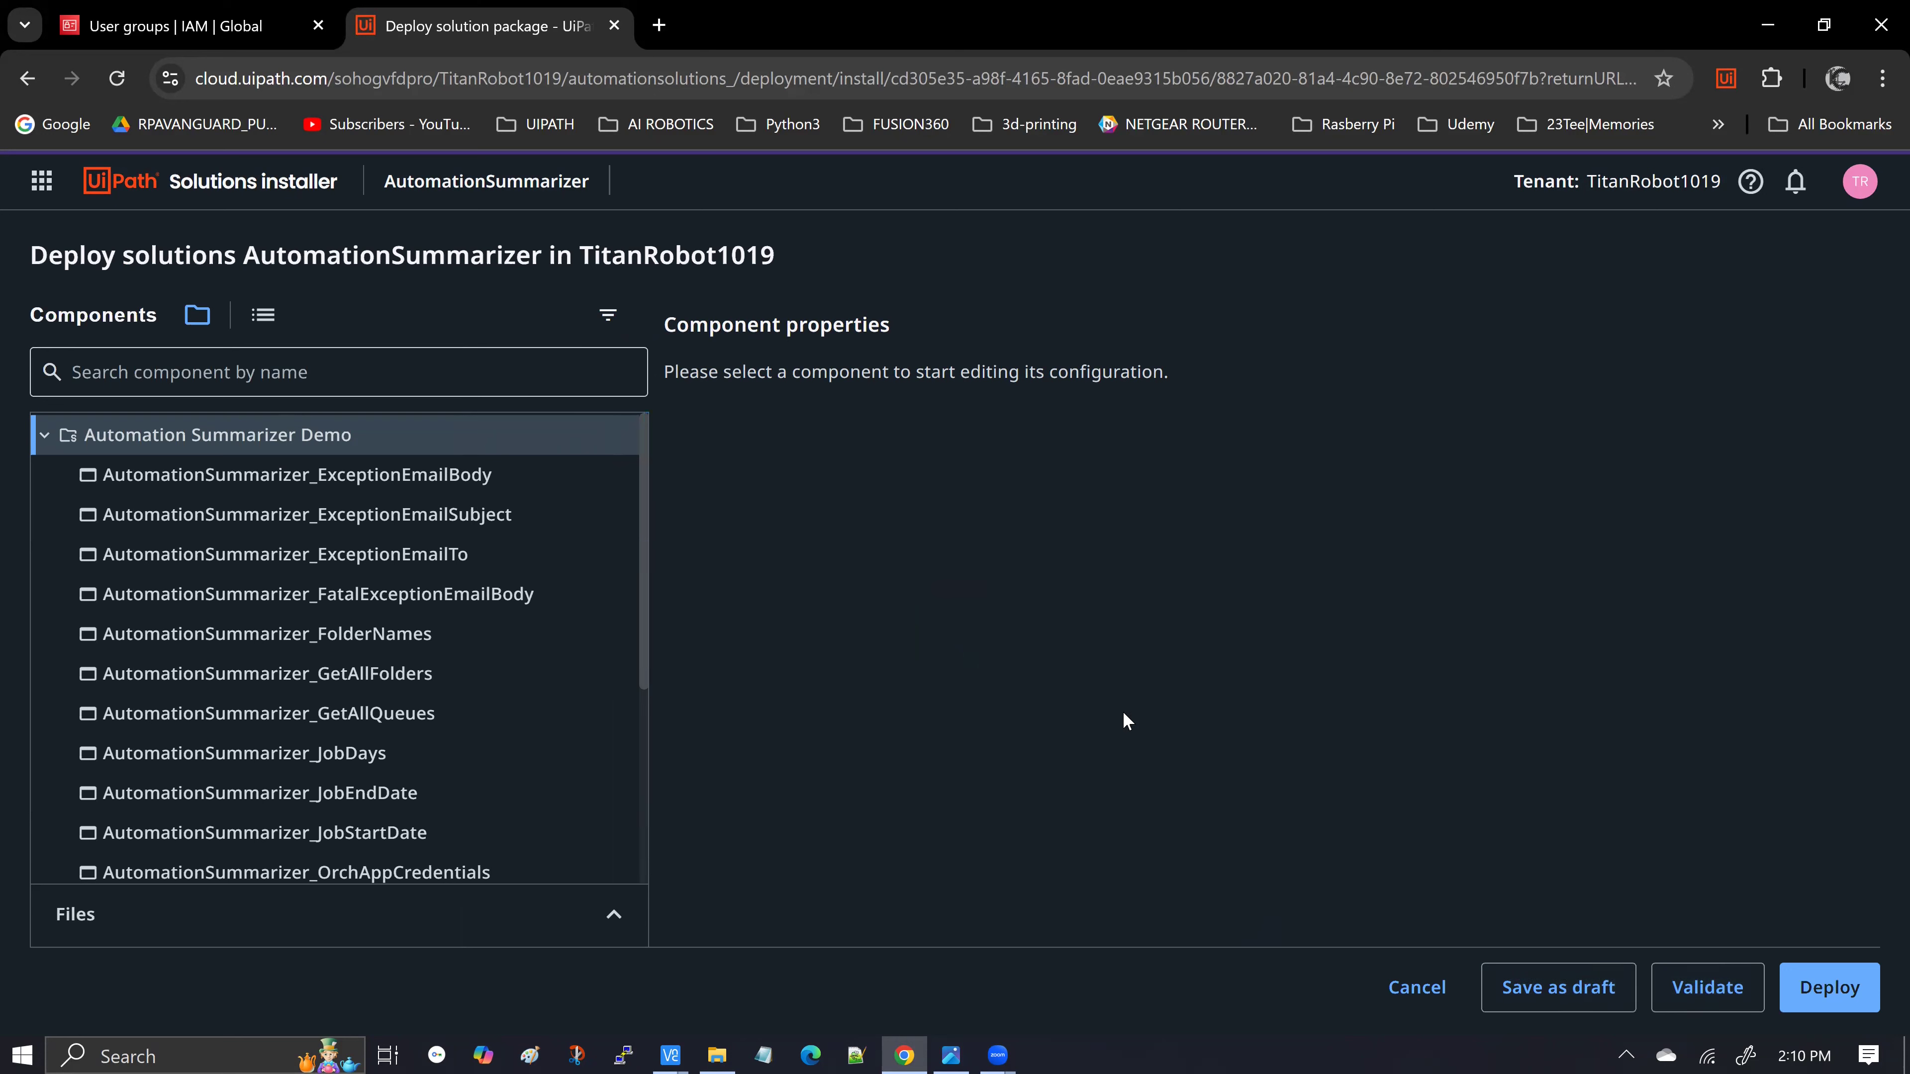
{"action": "left_click", "coordinate": [1703, 989]}
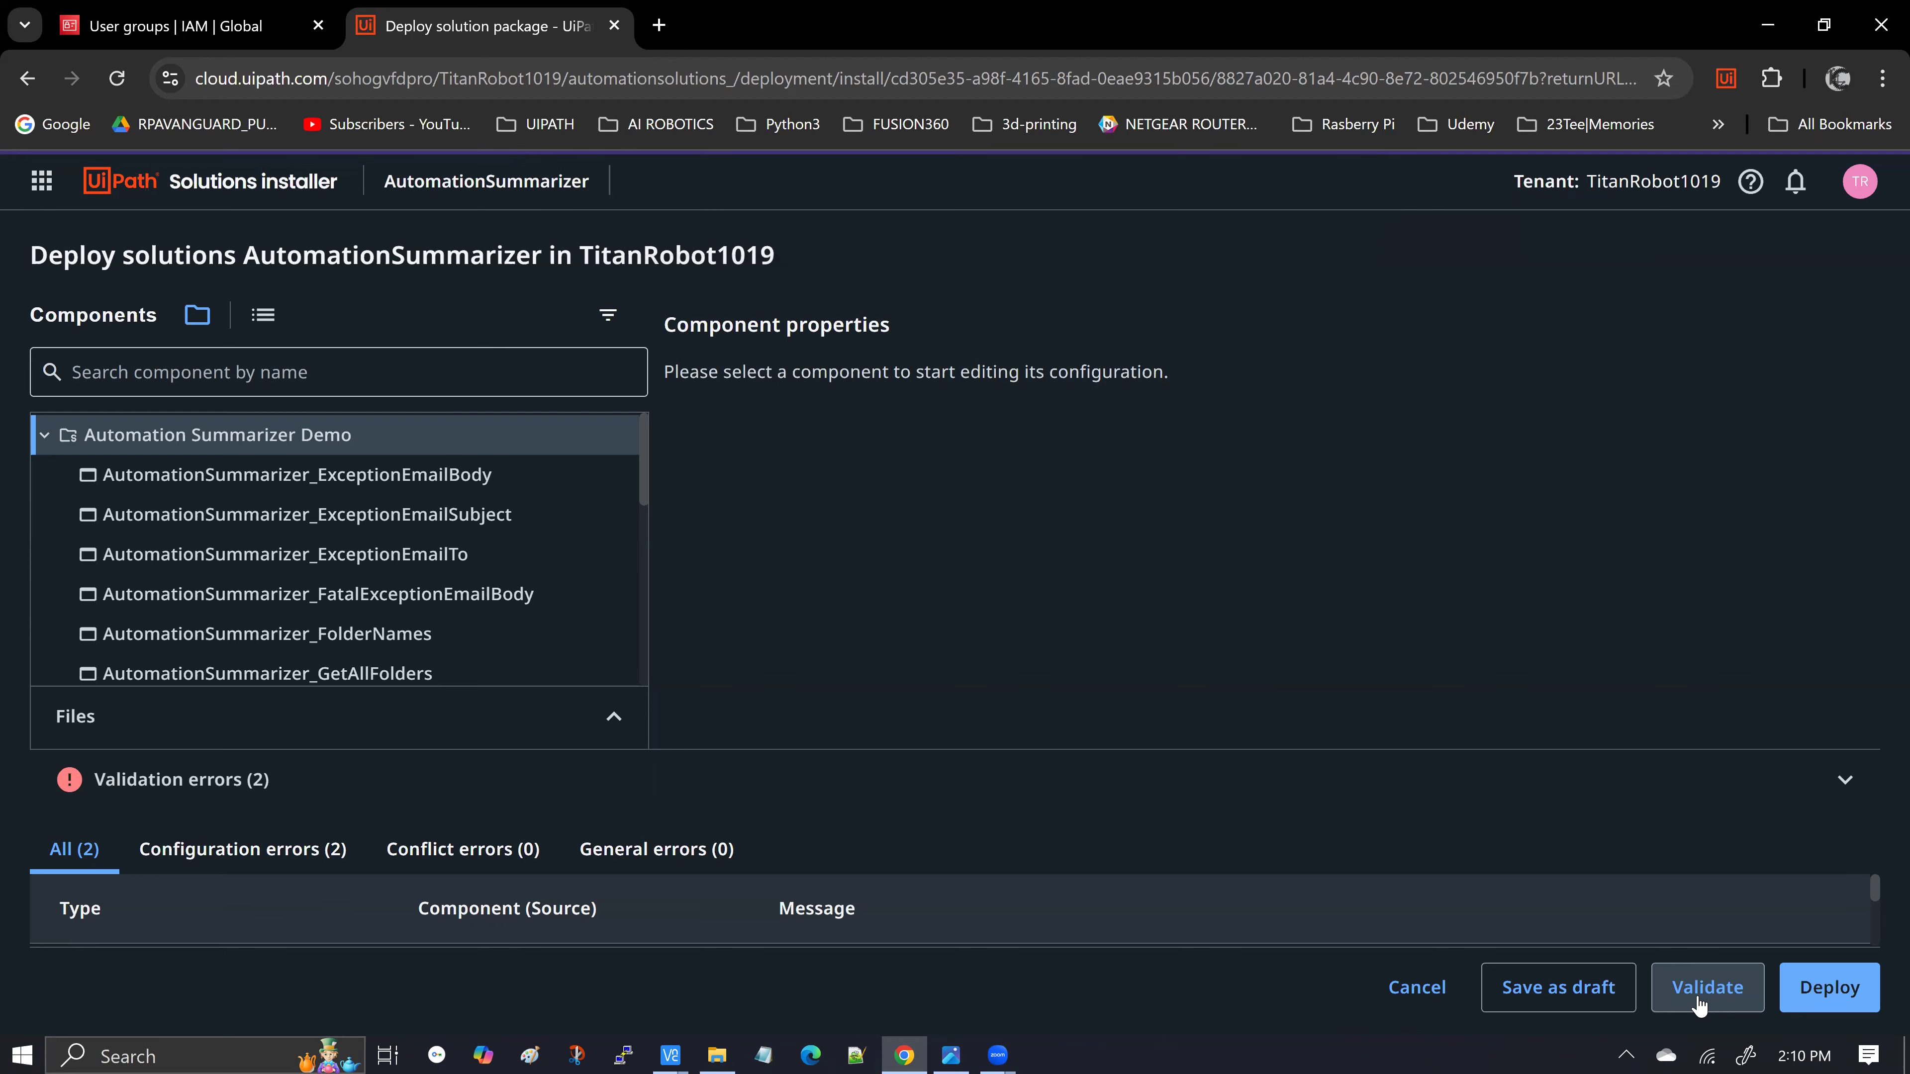
{"action": "left_click_drag", "start_coordinate": [971, 745], "coordinate": [970, 417]}
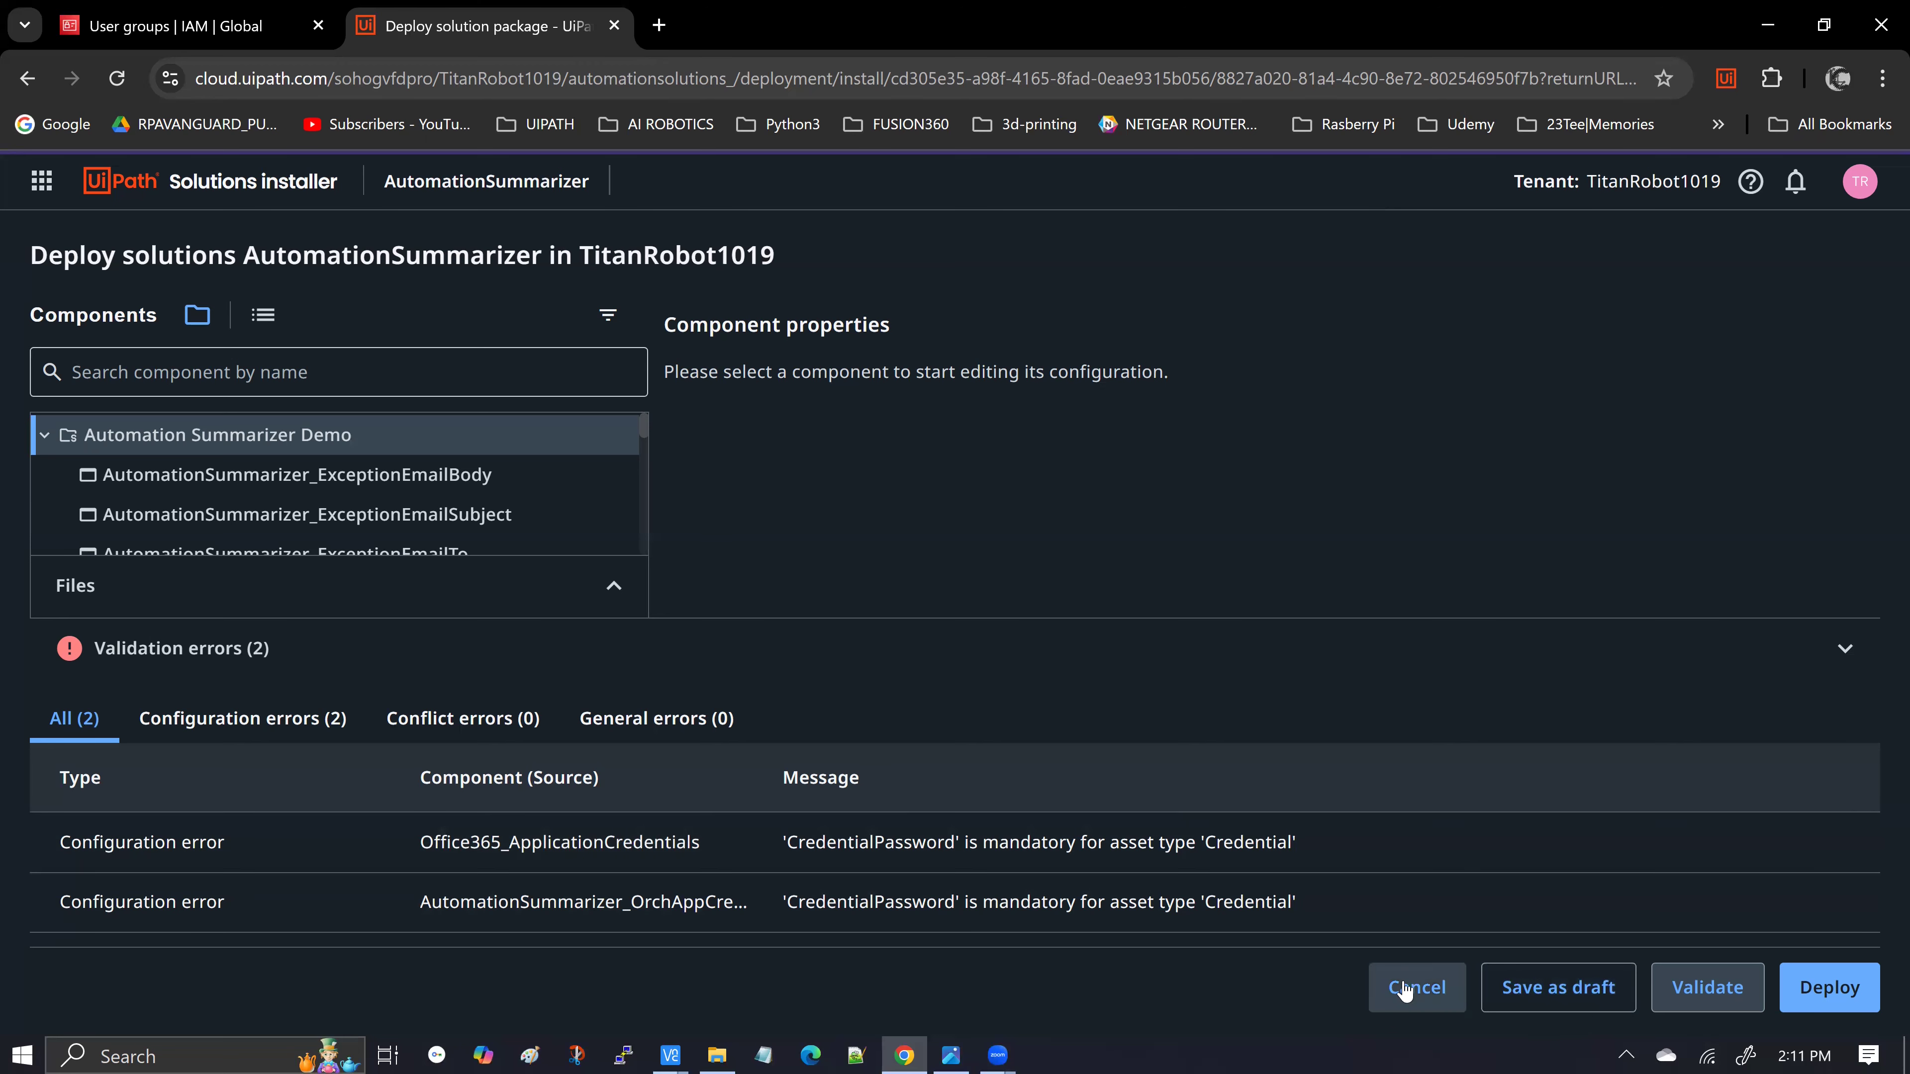
Save the deployment as a draft and resize the Name, Last Operation and Status columns to read the entries
{"action": "left_click", "coordinate": [1548, 998]}
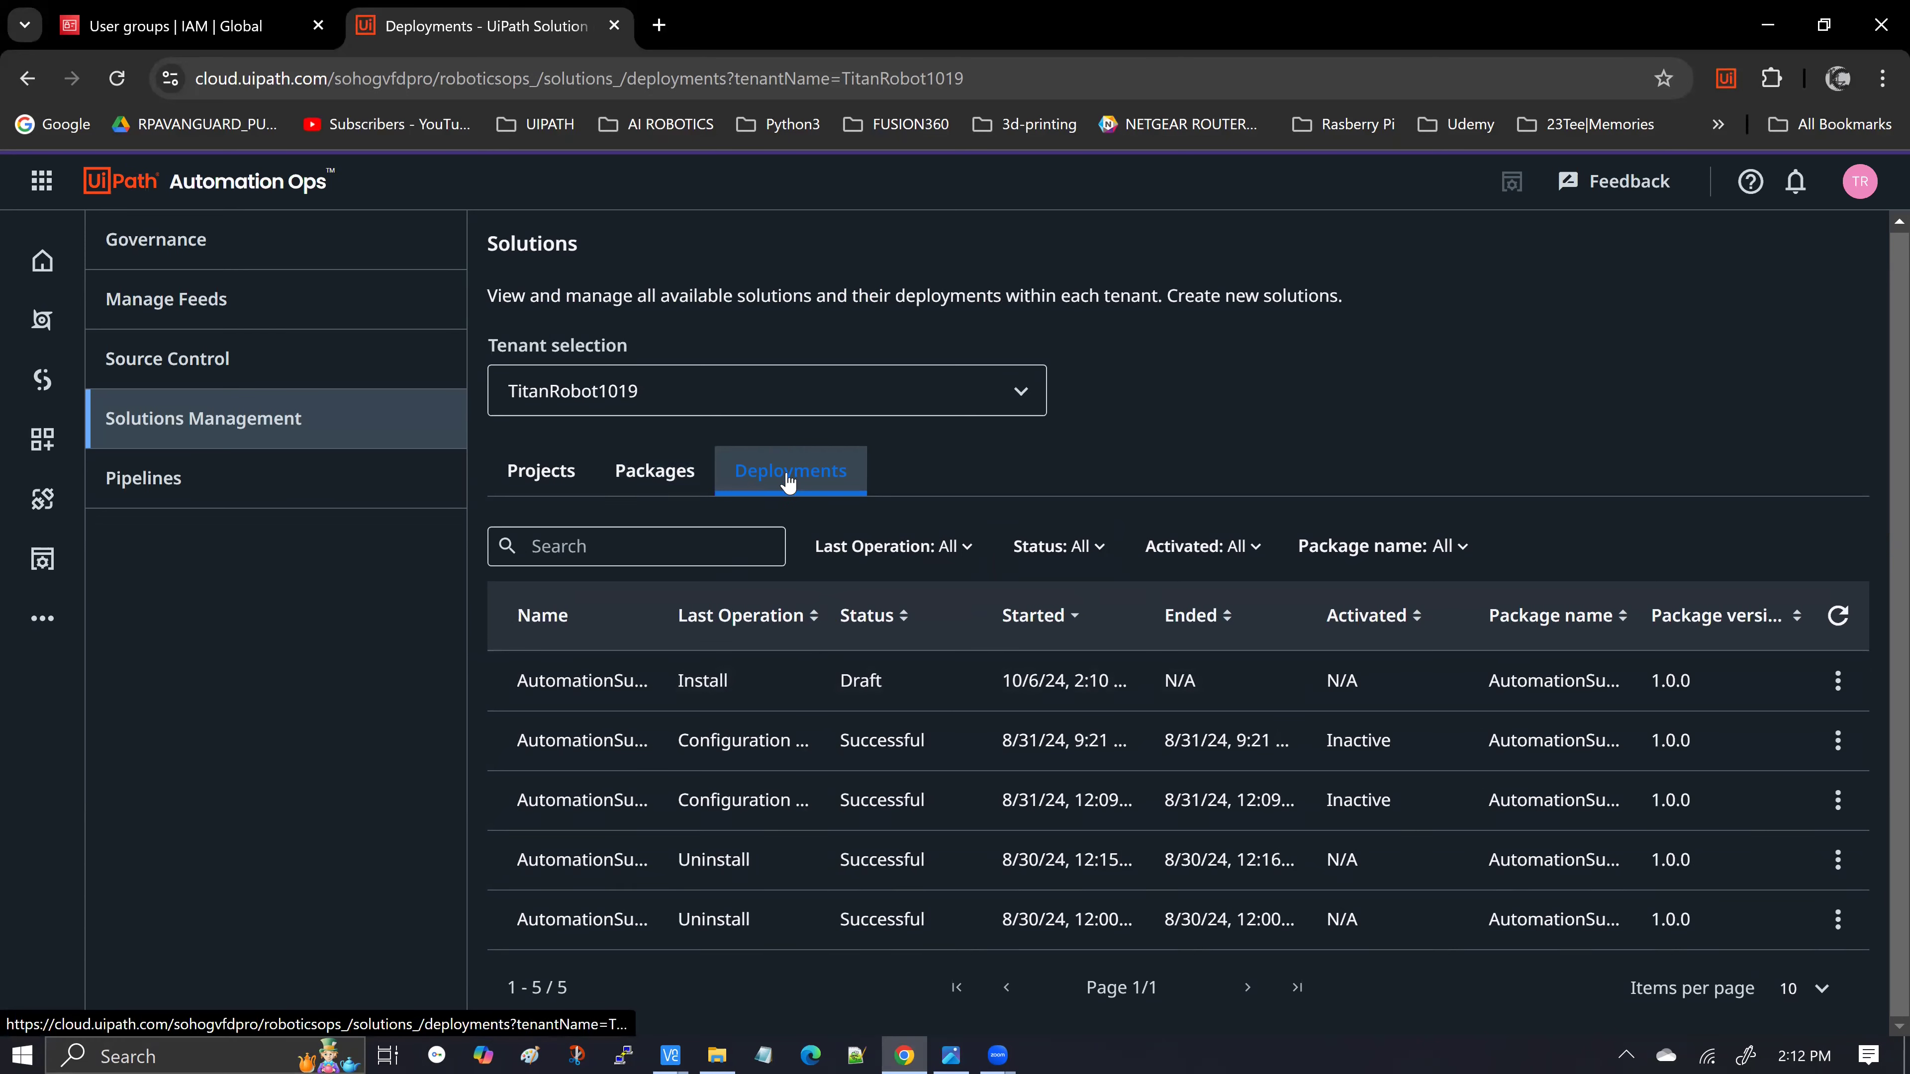
{"action": "left_click_drag", "start_coordinate": [827, 598], "coordinate": [942, 602]}
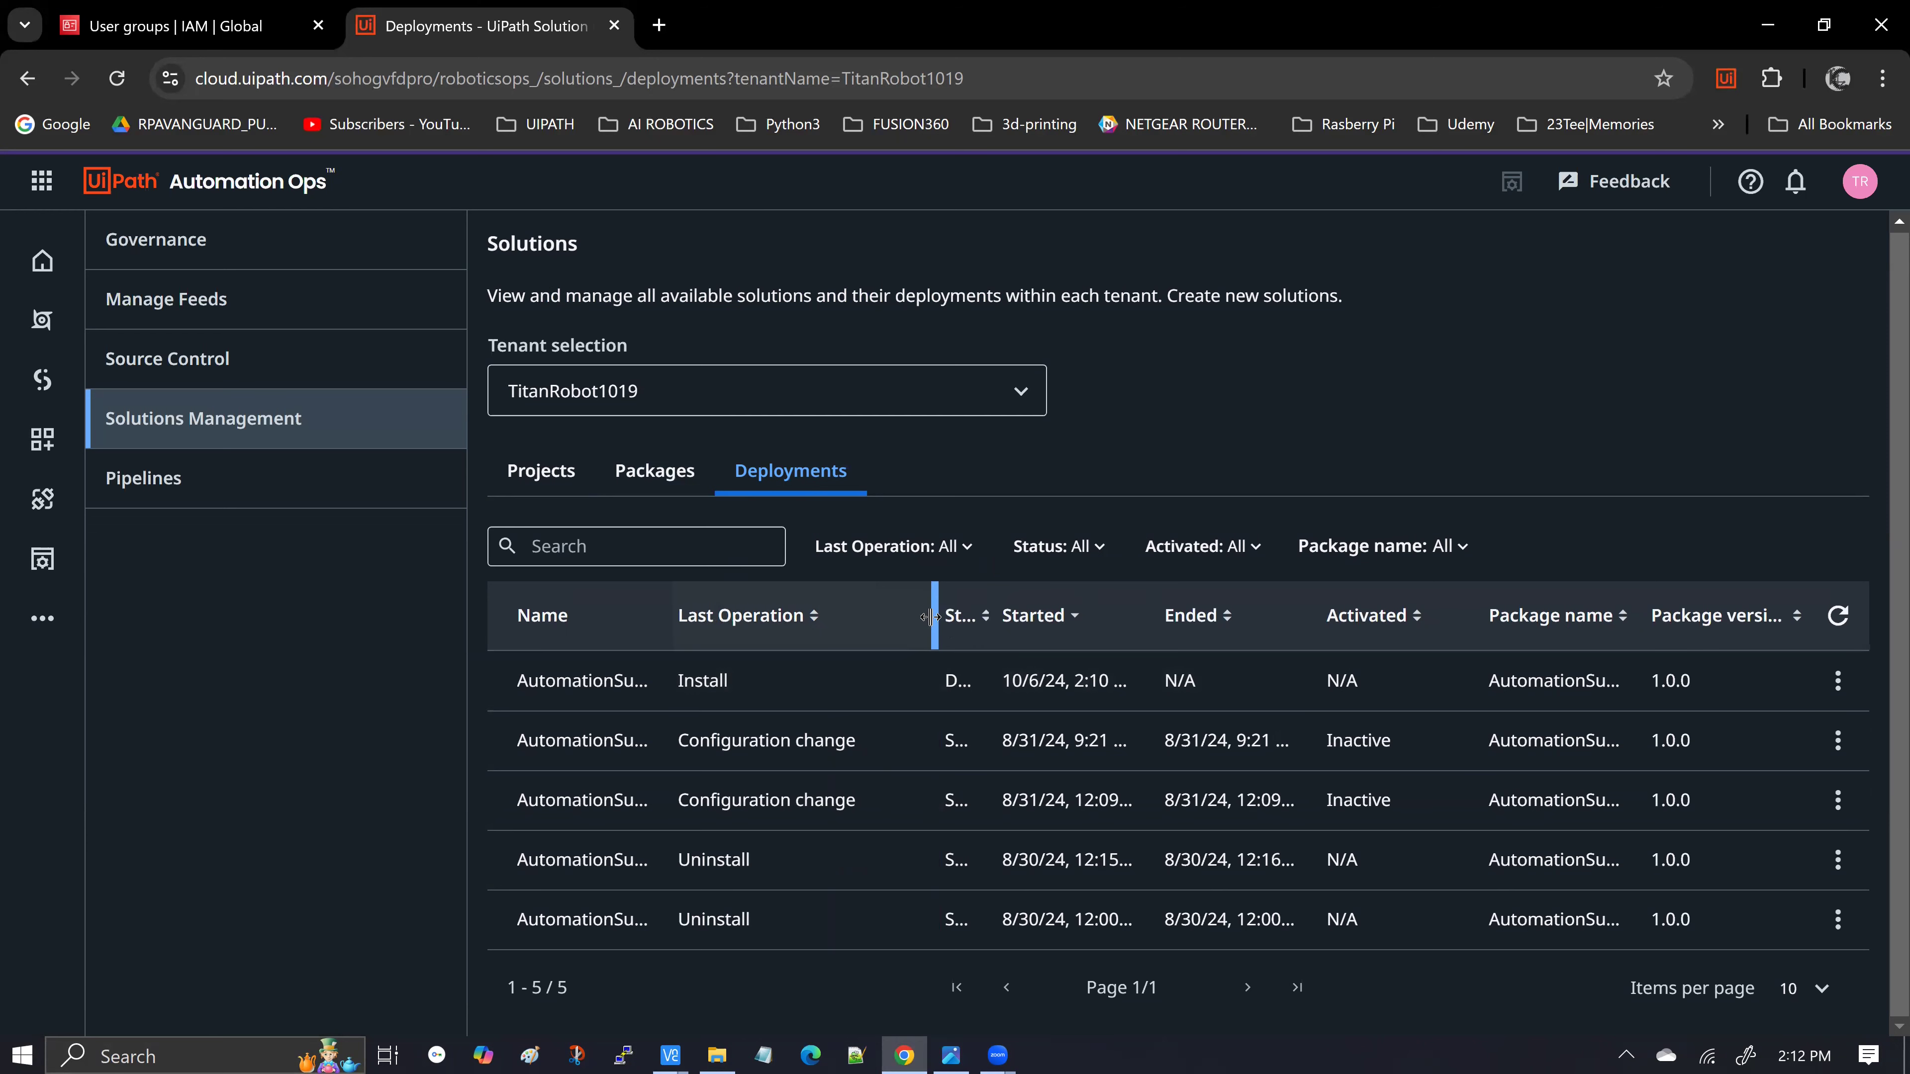
{"action": "left_click_drag", "start_coordinate": [673, 628], "coordinate": [851, 630]}
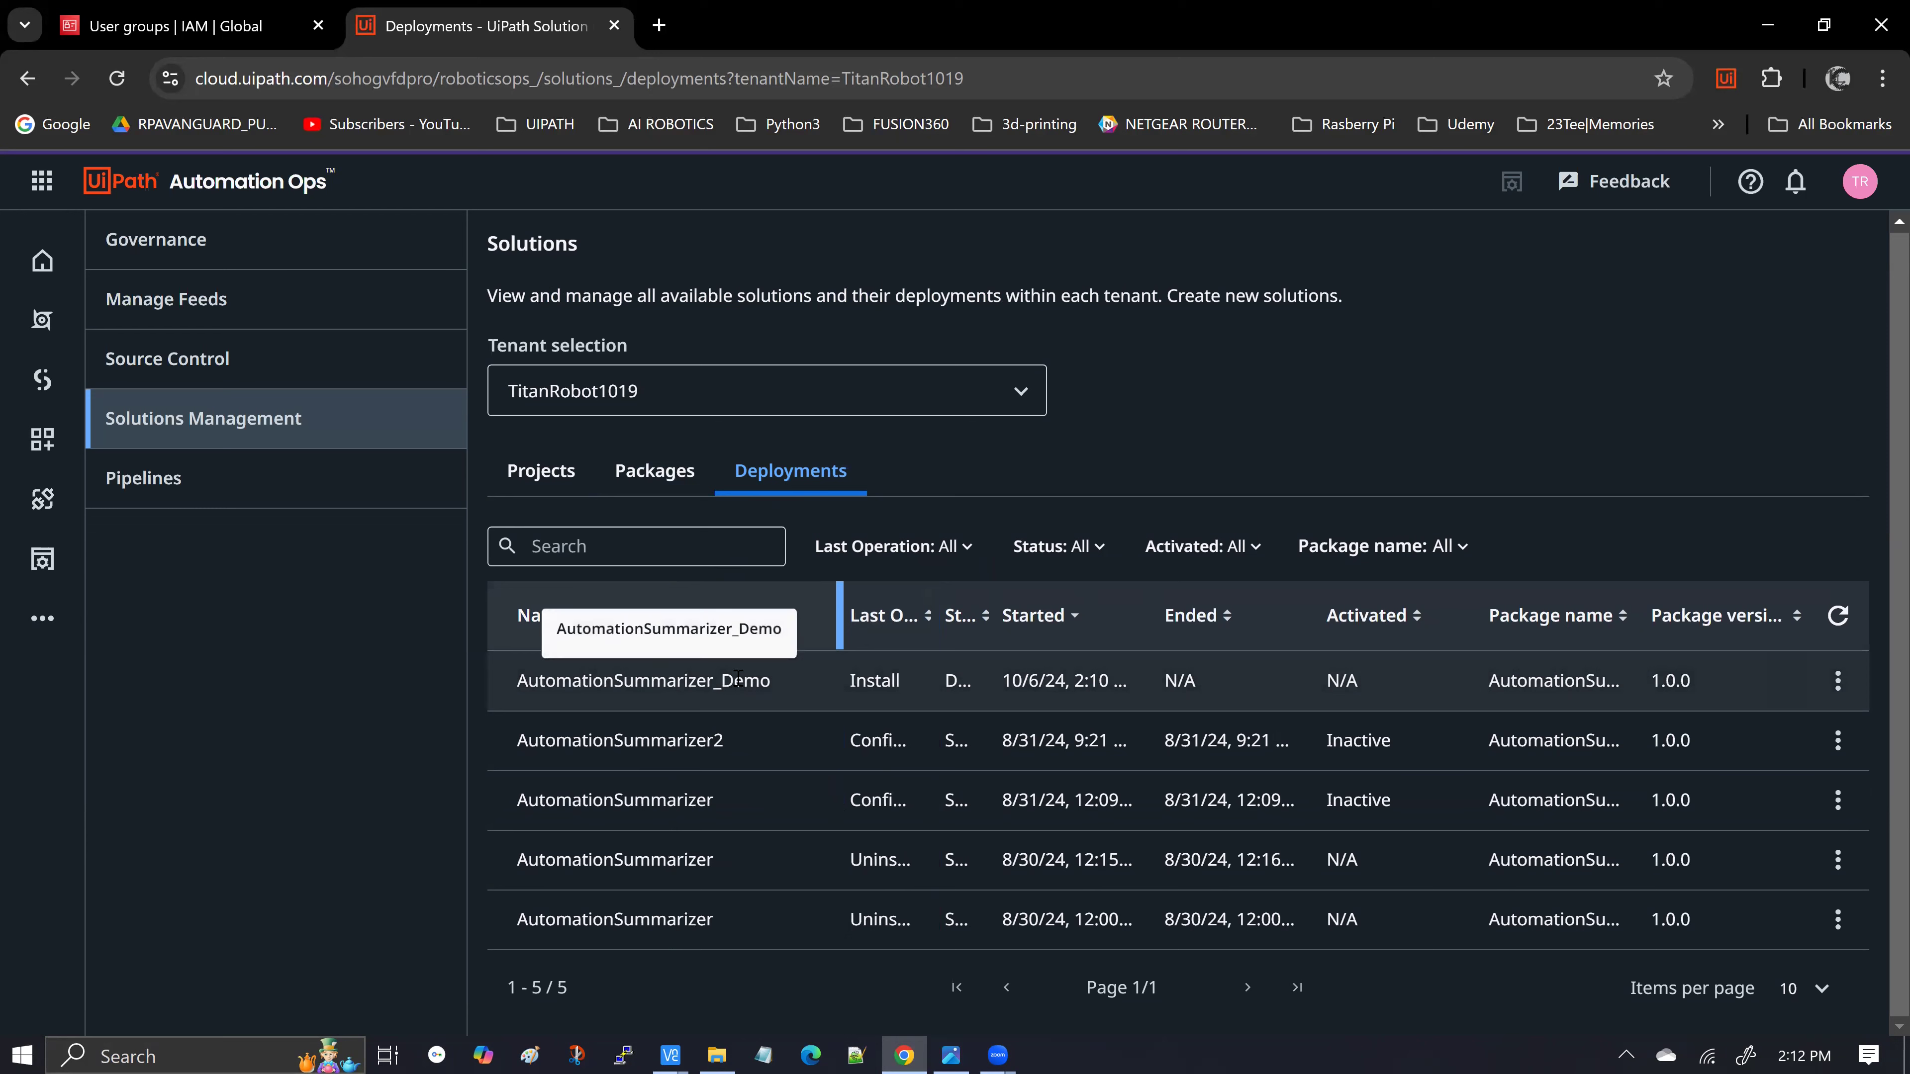
{"action": "left_click_drag", "start_coordinate": [840, 626], "coordinate": [747, 626]}
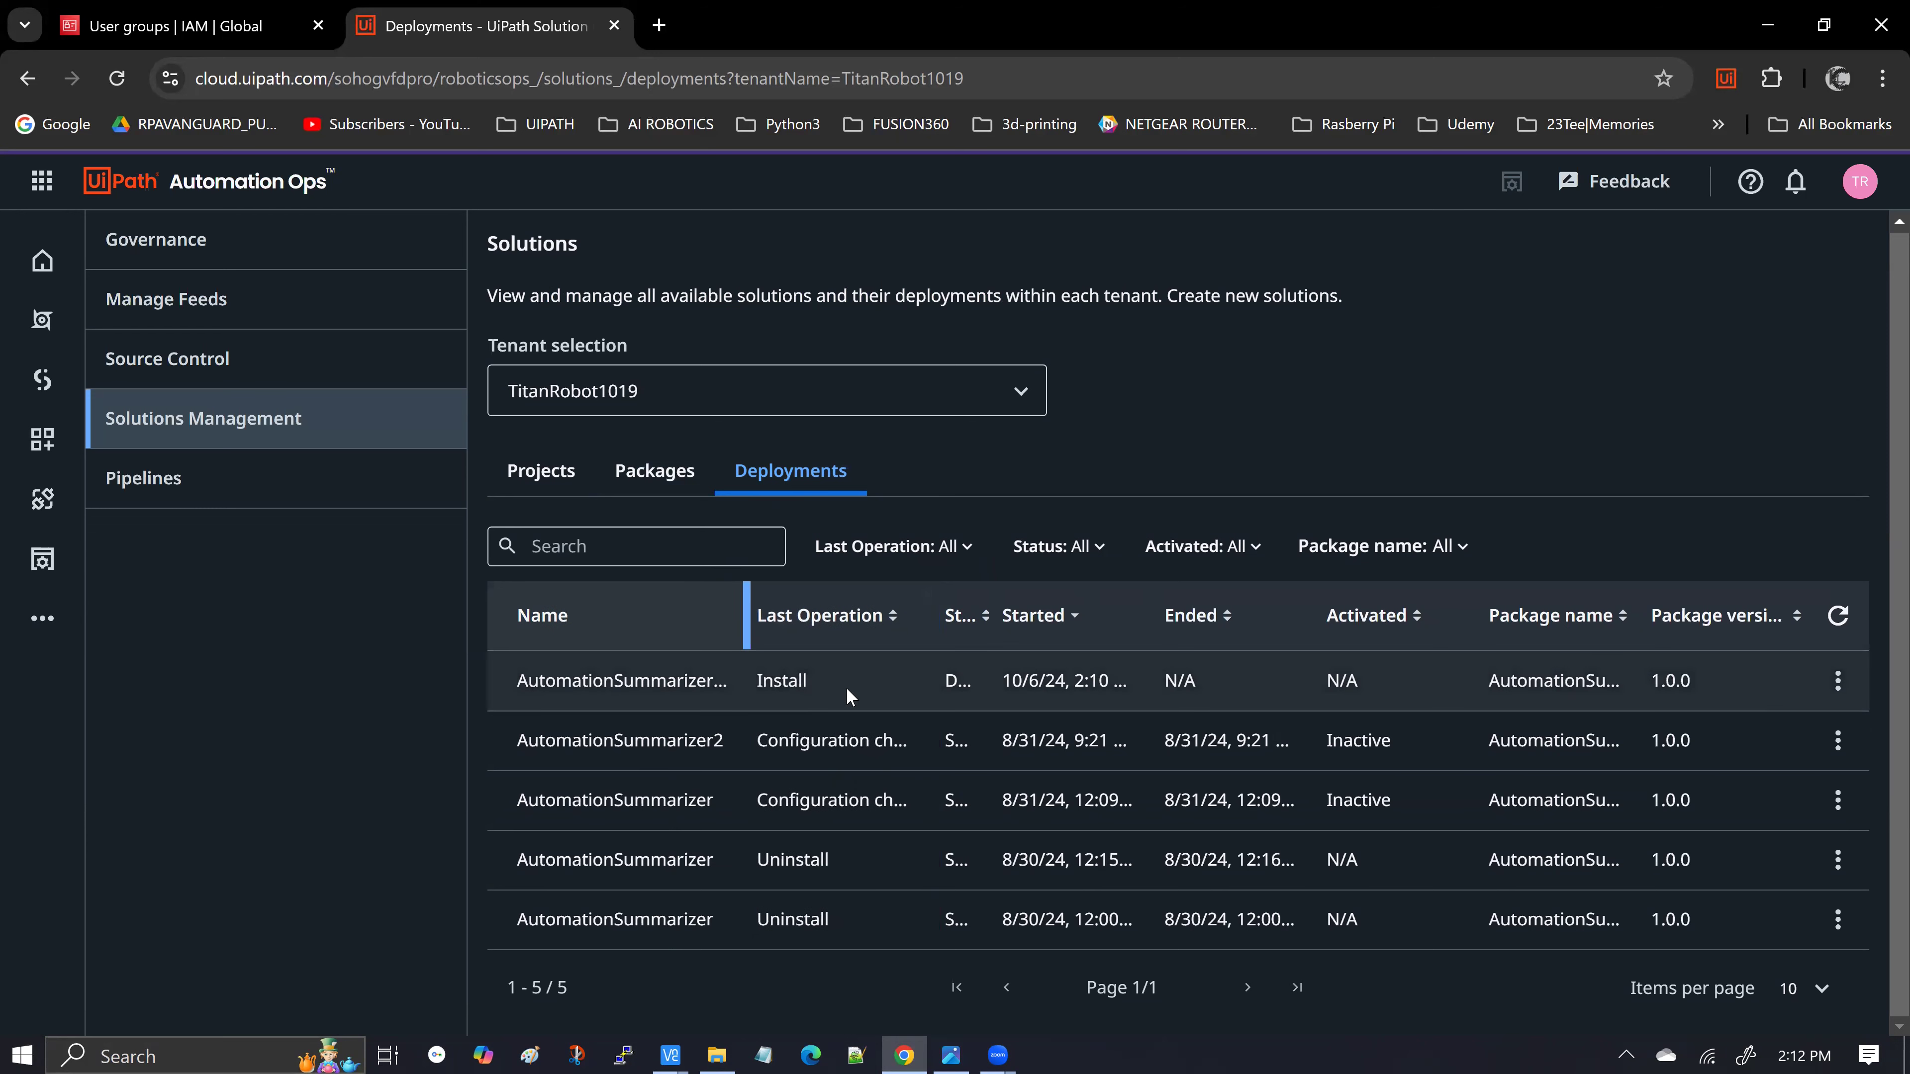
{"action": "left_click_drag", "start_coordinate": [992, 616], "coordinate": [1056, 615]}
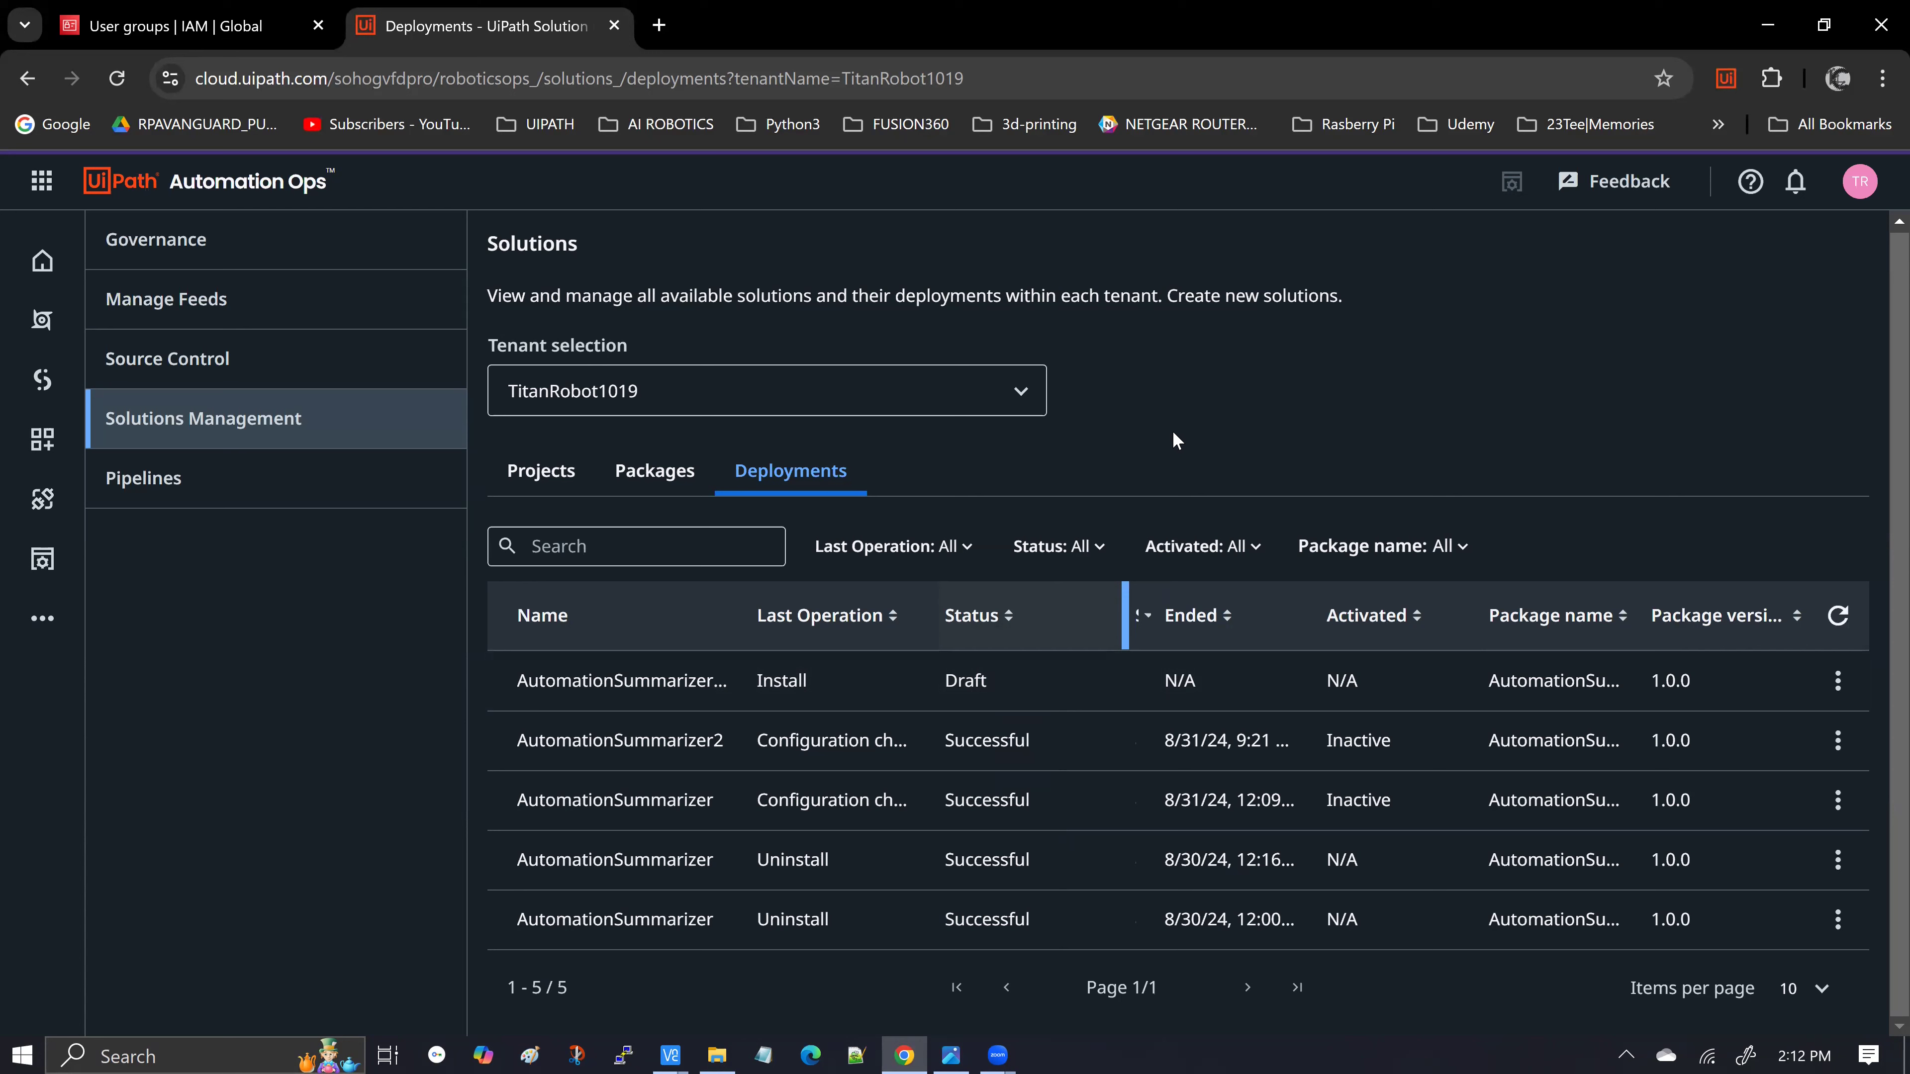
{"action": "left_click", "coordinate": [1846, 681]}
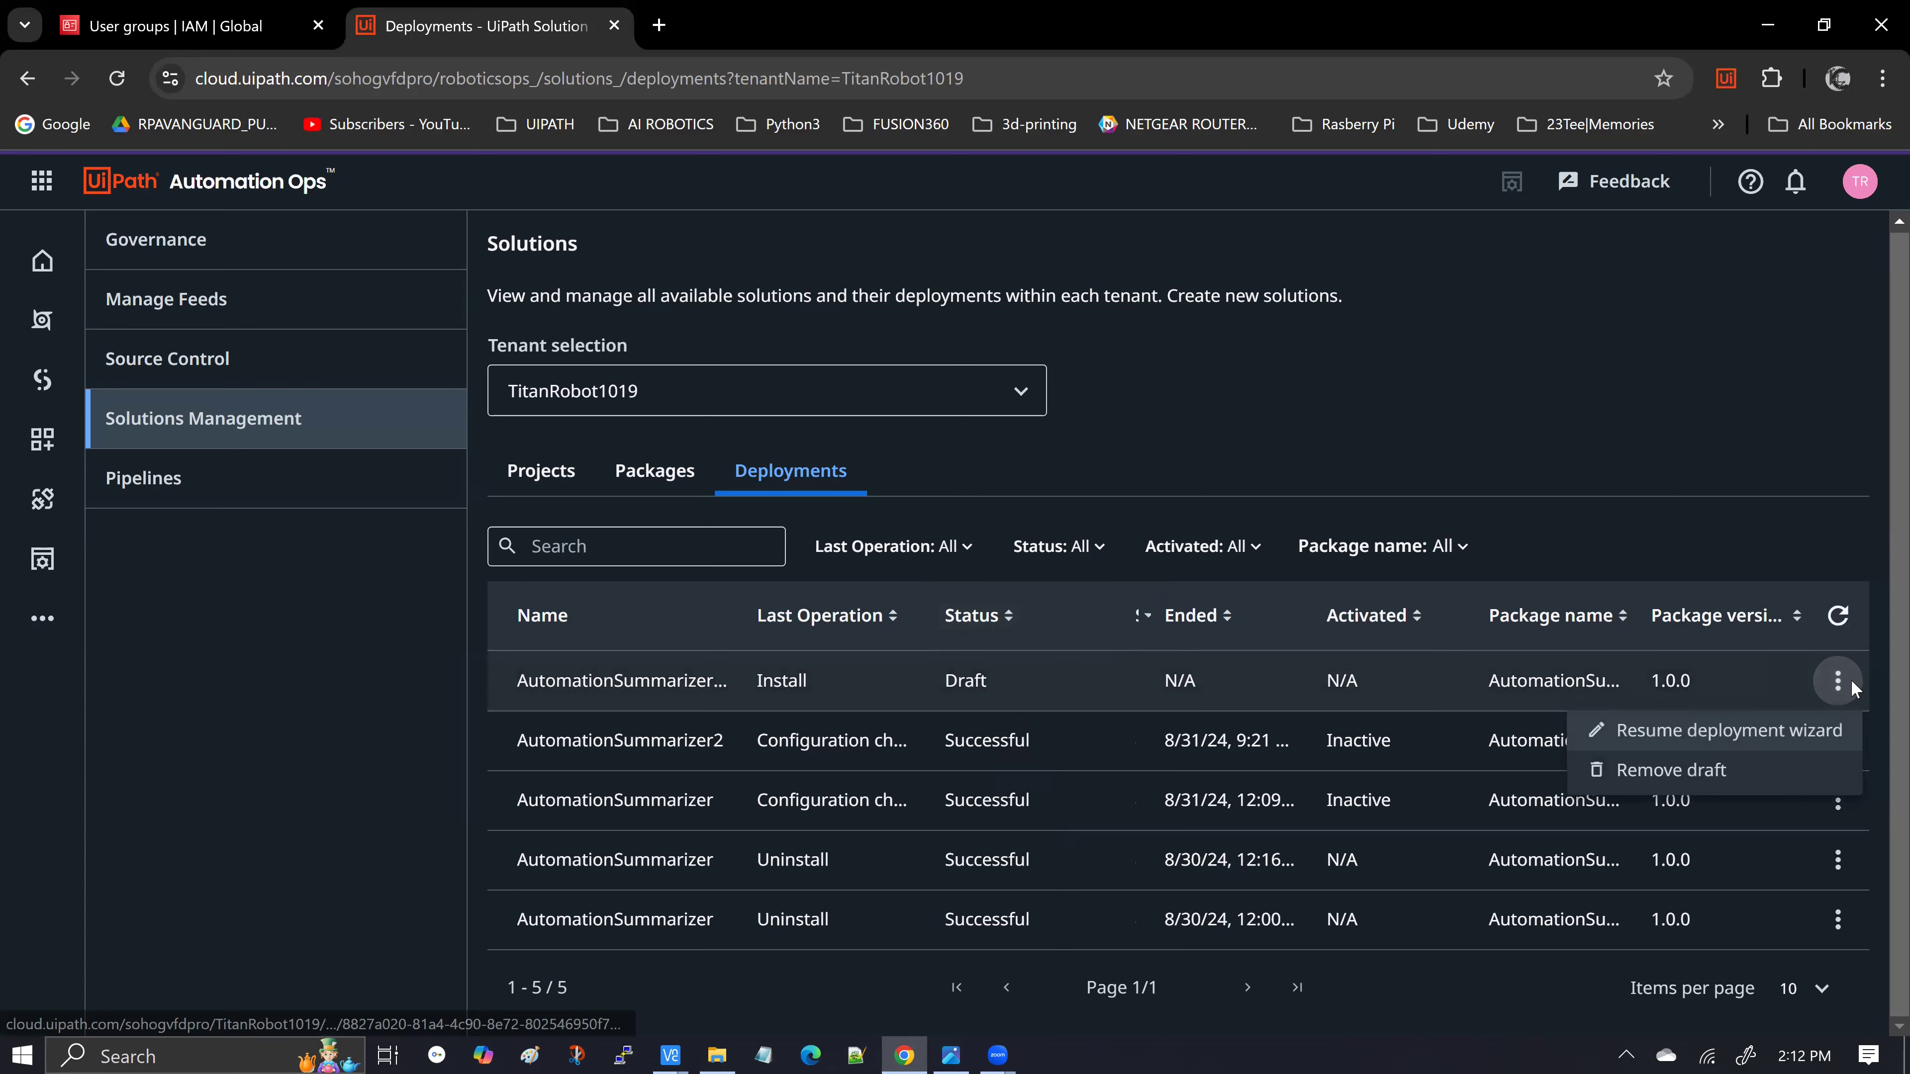
Resume the draft's deployment wizard and re-run validation, confirming the two missing credential-password errors
{"action": "left_click", "coordinate": [1779, 730]}
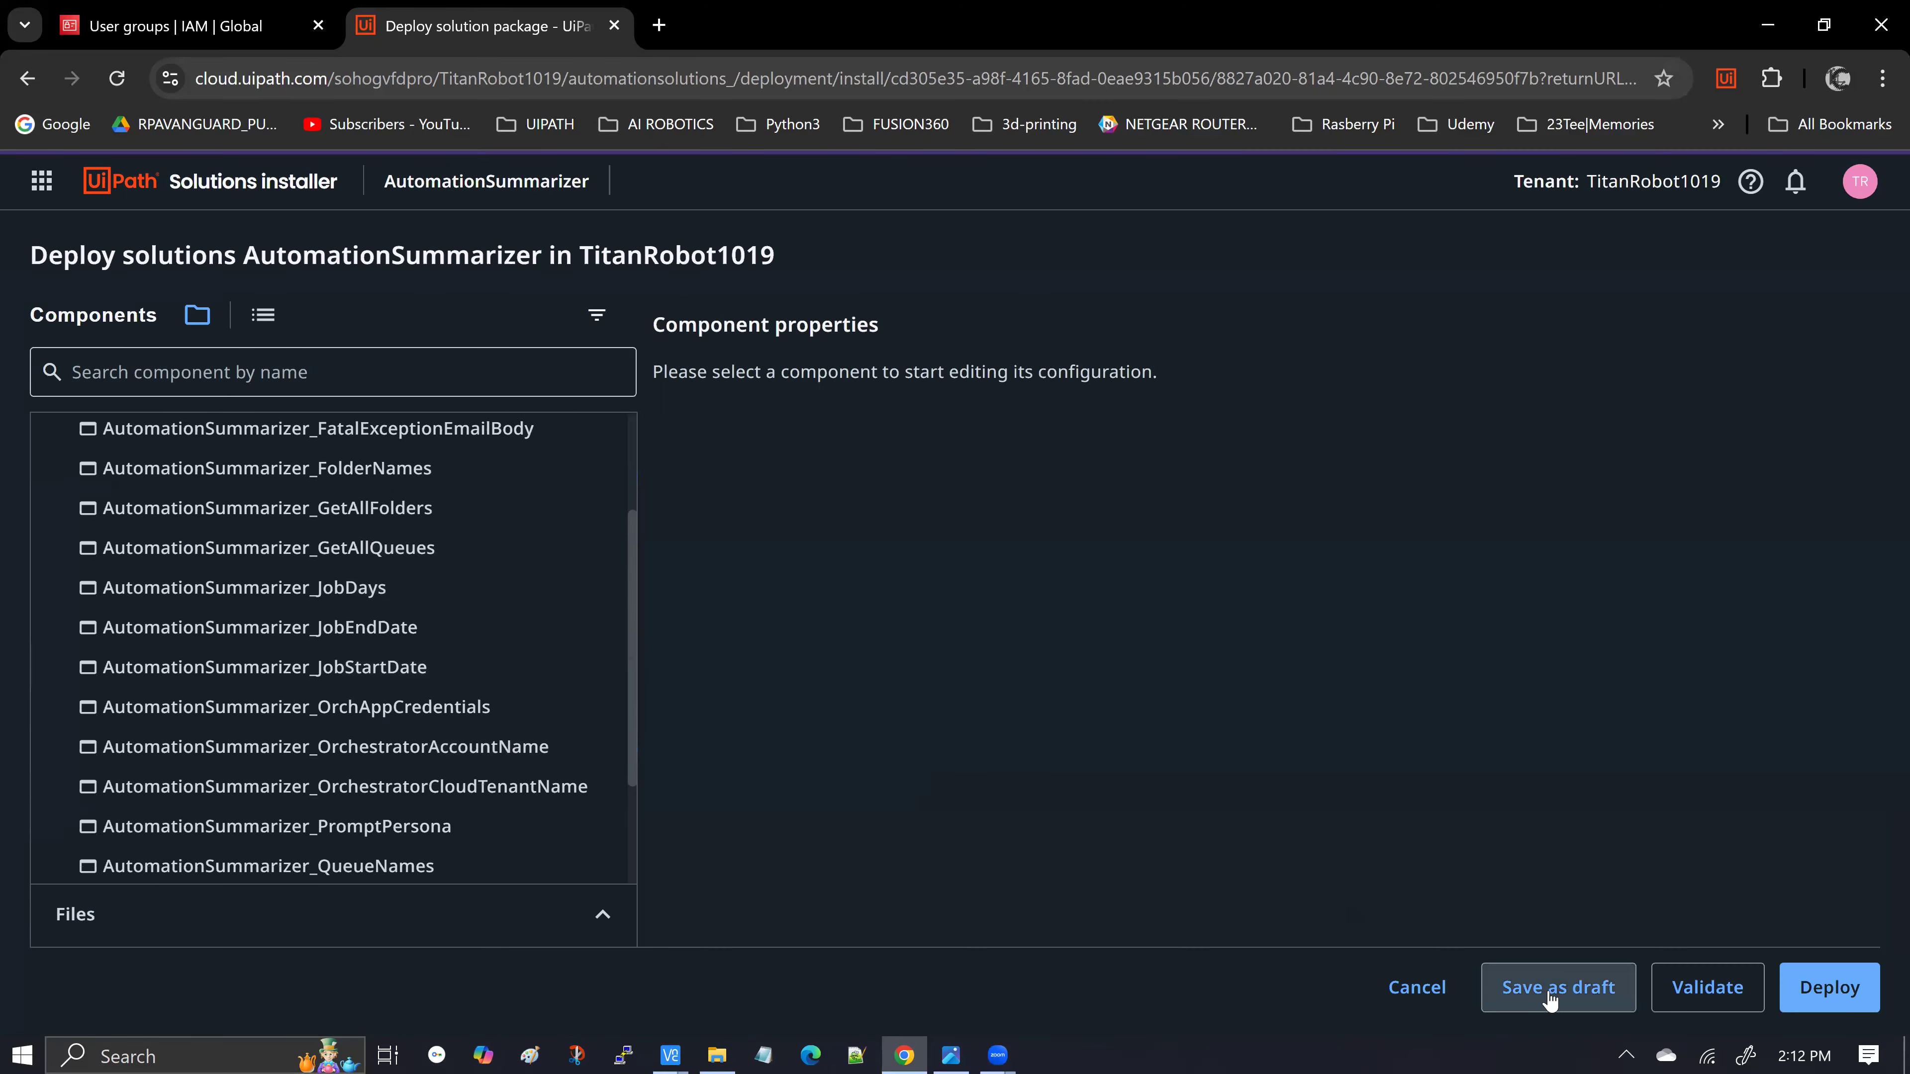
{"action": "left_click", "coordinate": [1705, 988]}
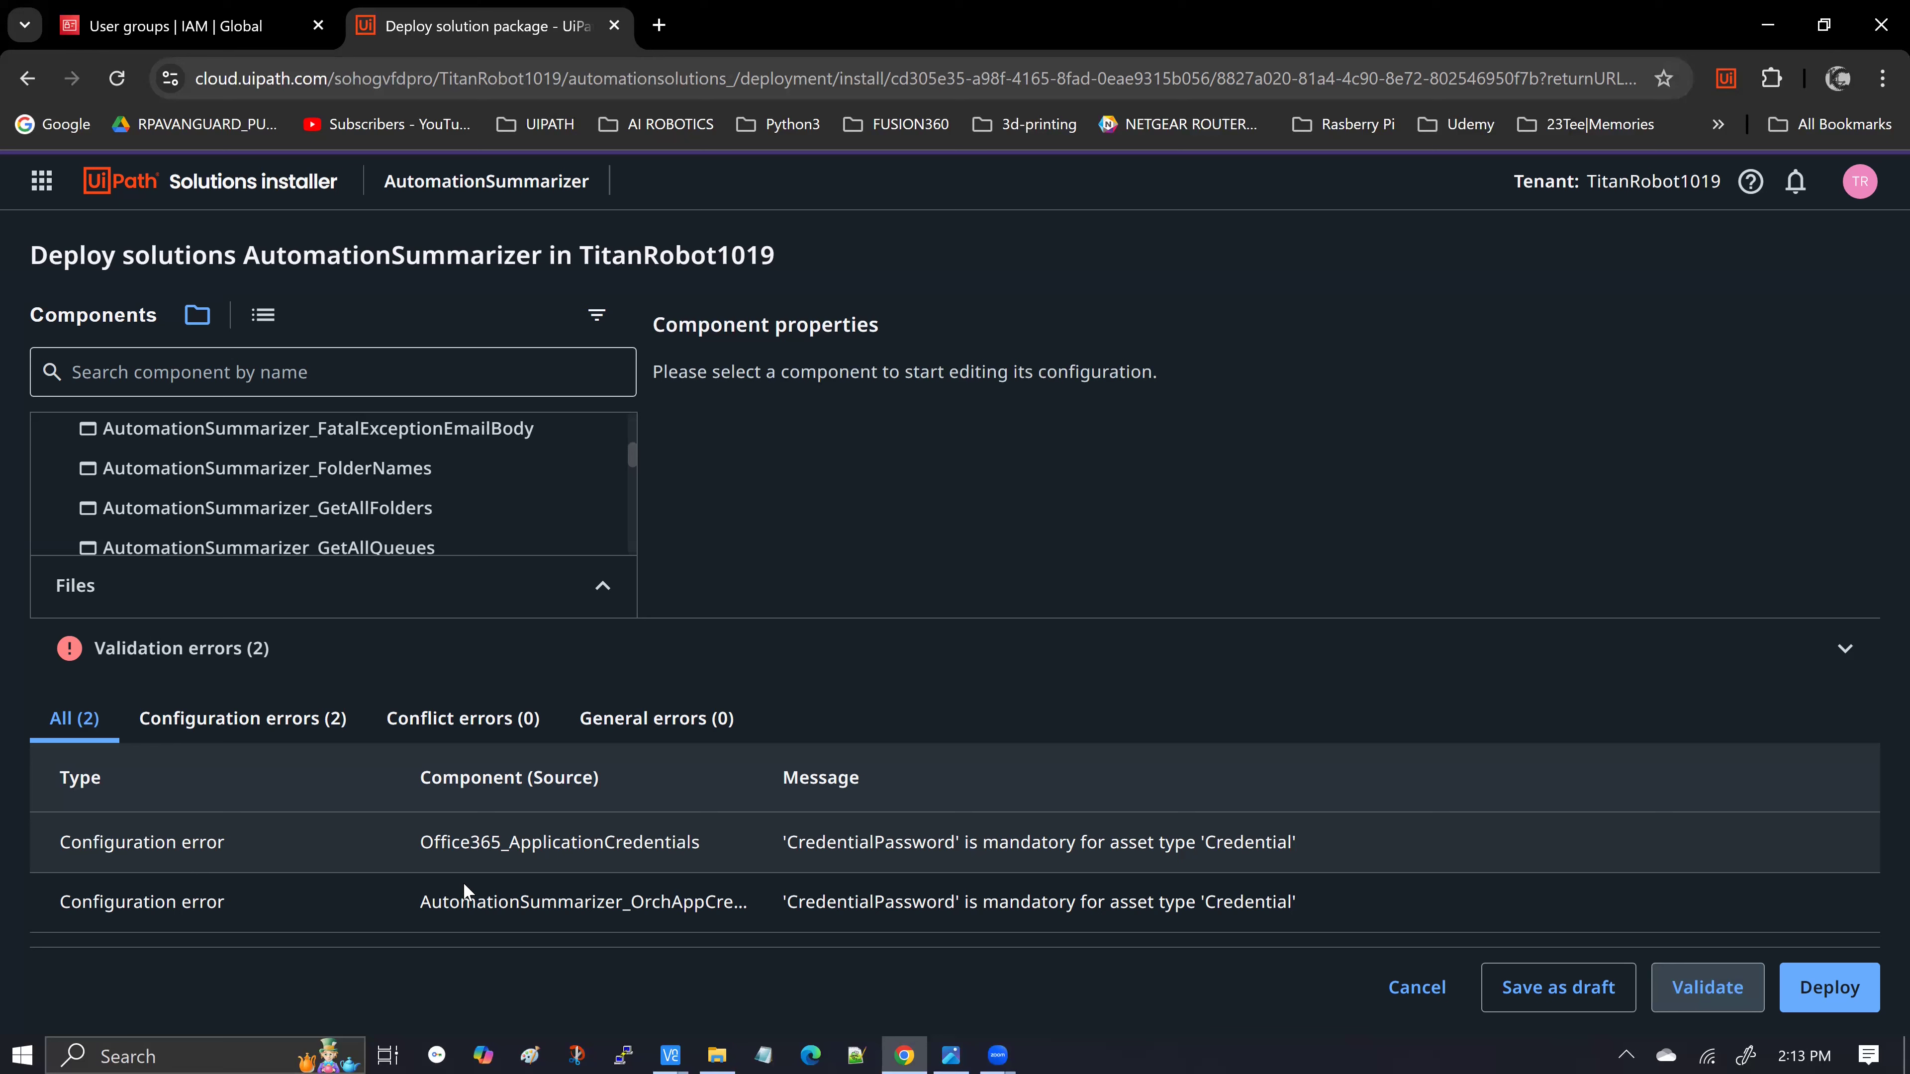
{"action": "left_click_drag", "start_coordinate": [774, 780], "coordinate": [976, 779]}
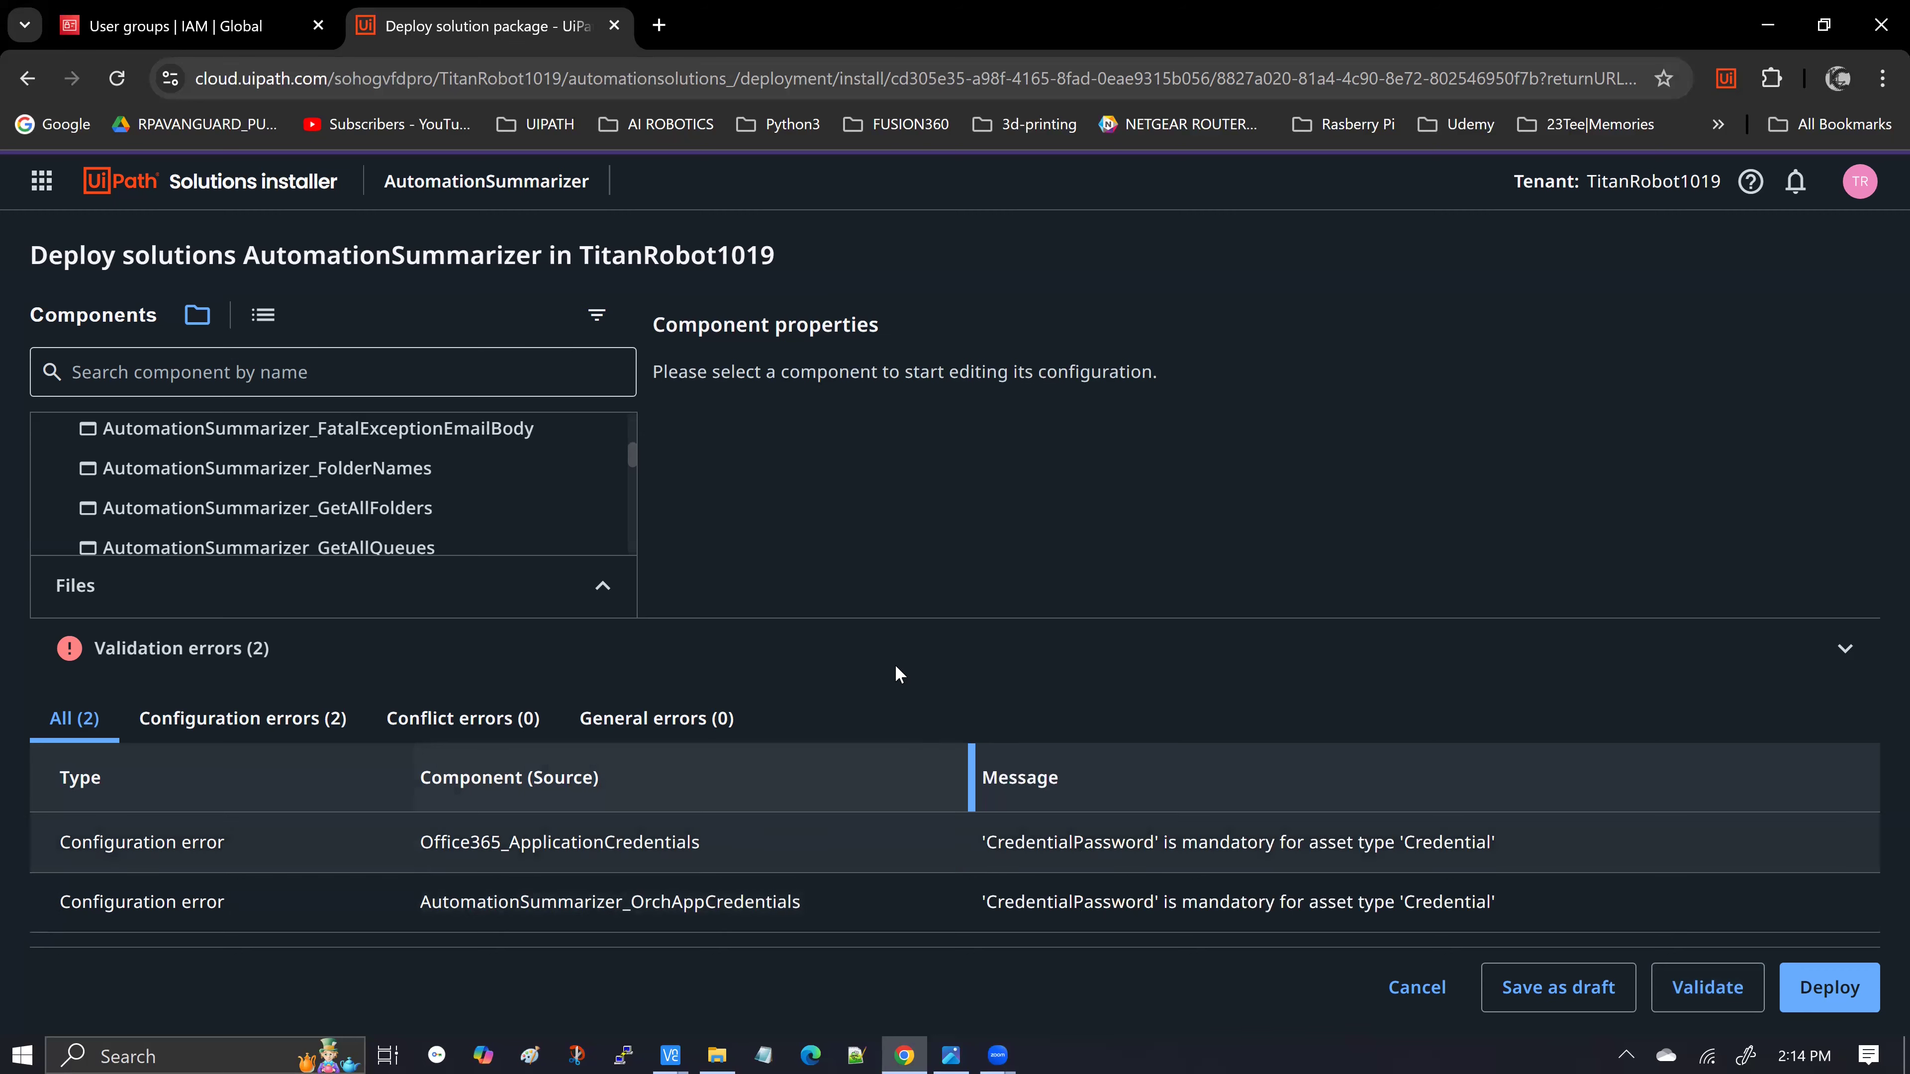
{"action": "left_click", "coordinate": [880, 632]}
{"action": "scroll", "coordinate": [541, 654], "scroll_direction": "down", "scroll_amount": 2}
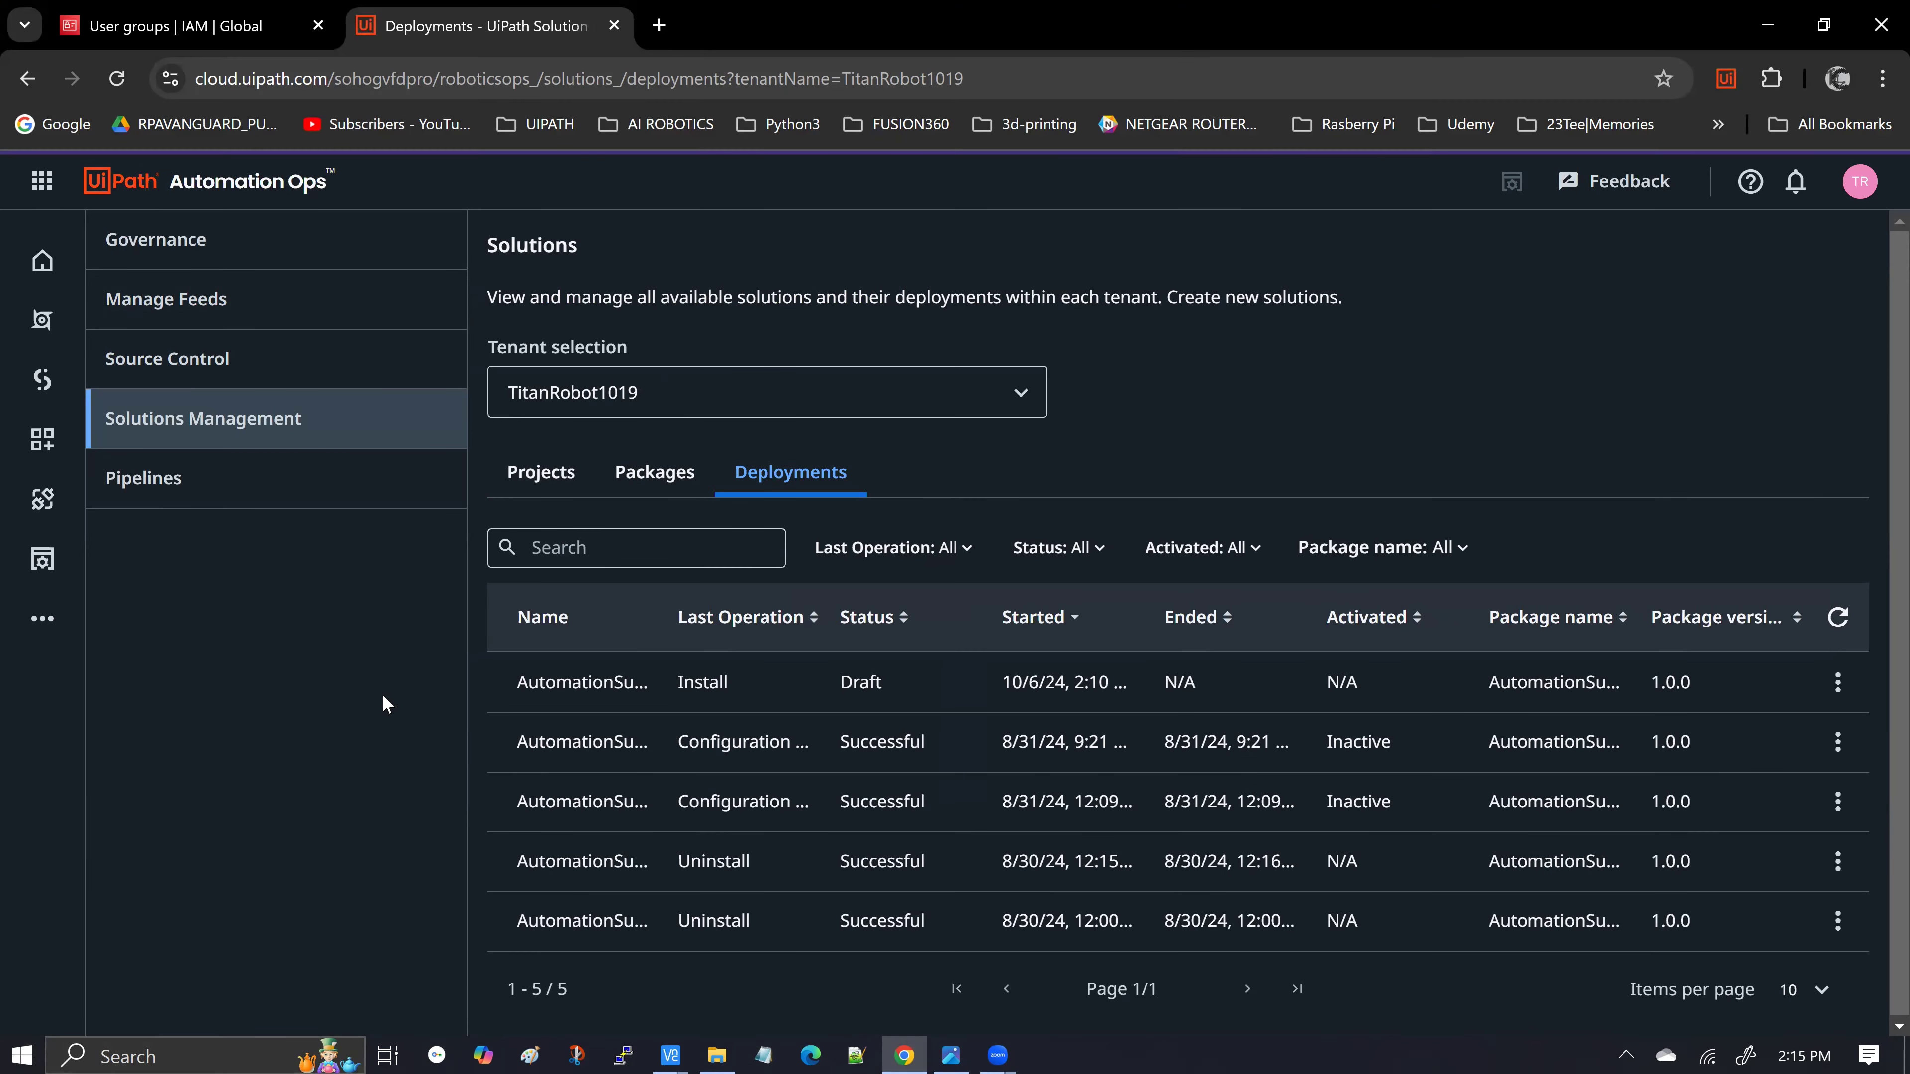
View the TitanRobot1019 tenant's services and check Orchestrator's available actions
{"action": "left_click", "coordinate": [42, 560]}
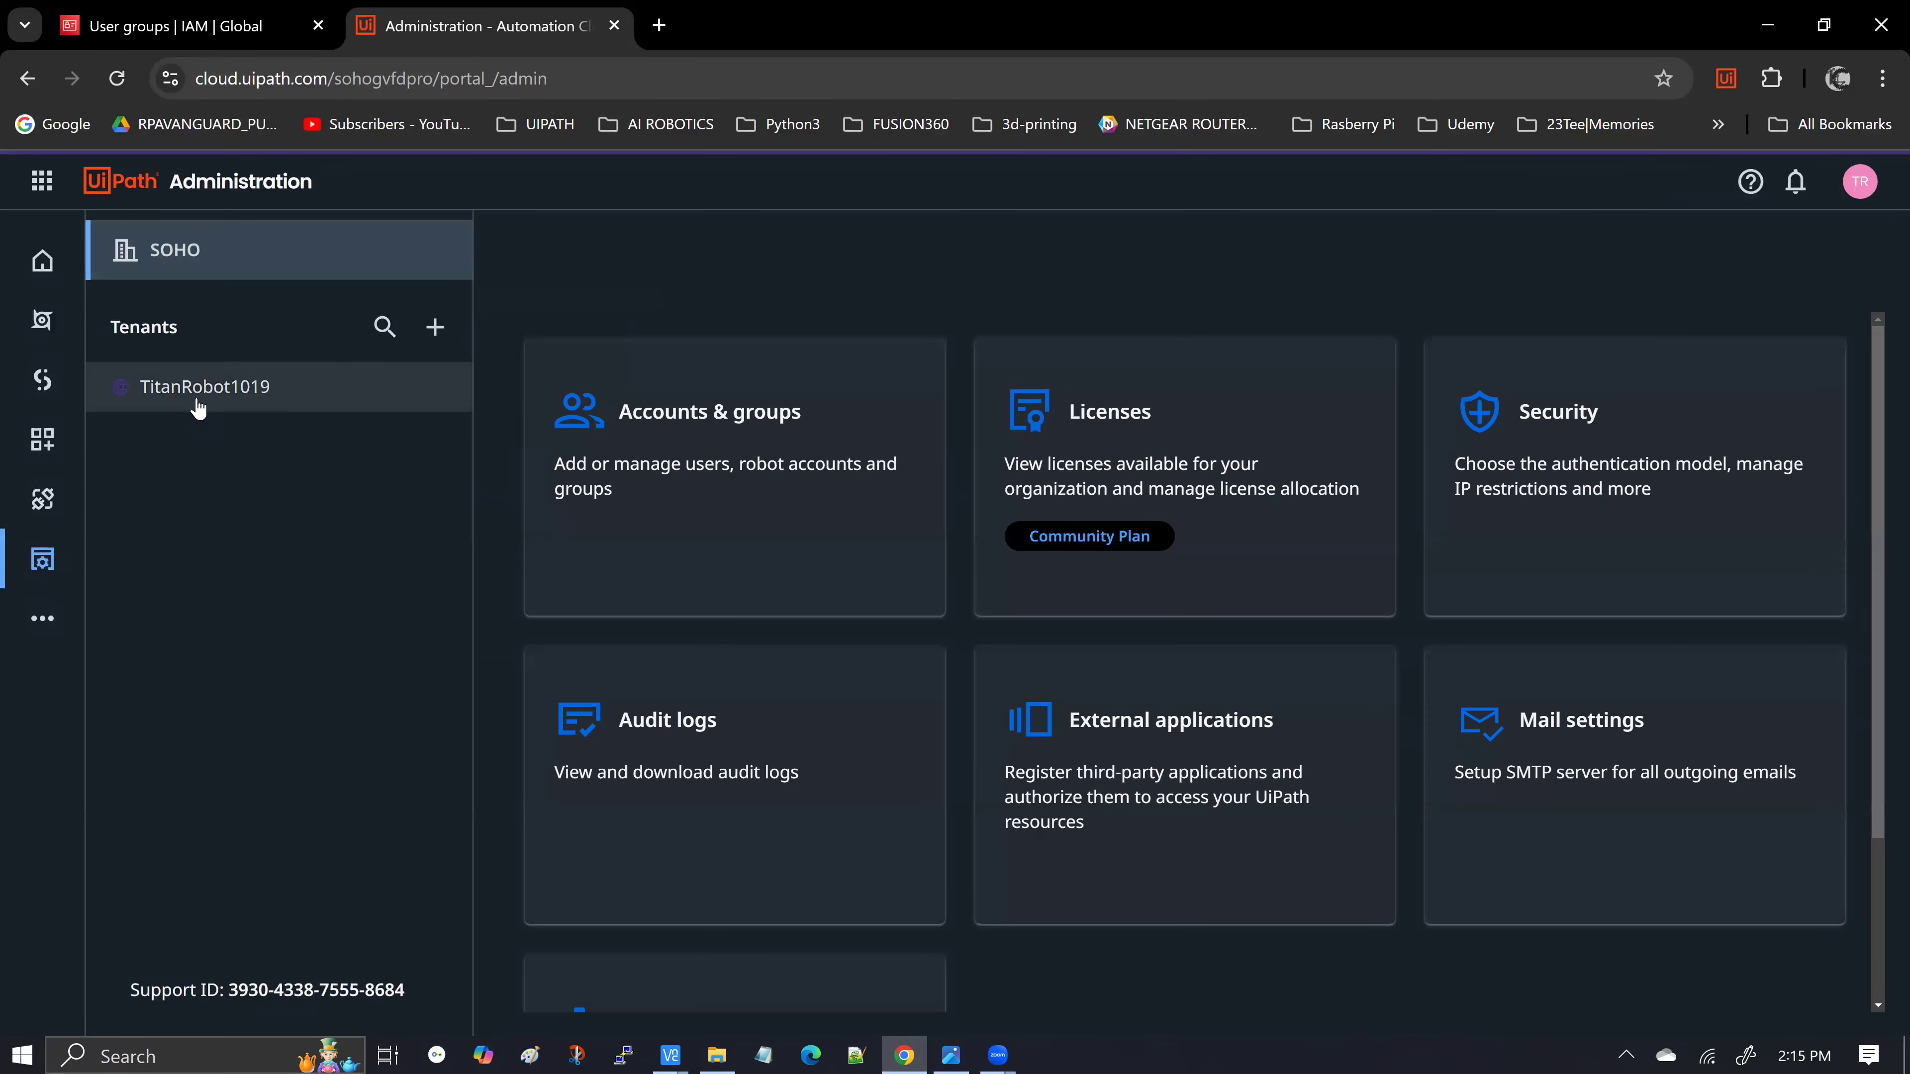
{"action": "left_click", "coordinate": [198, 408]}
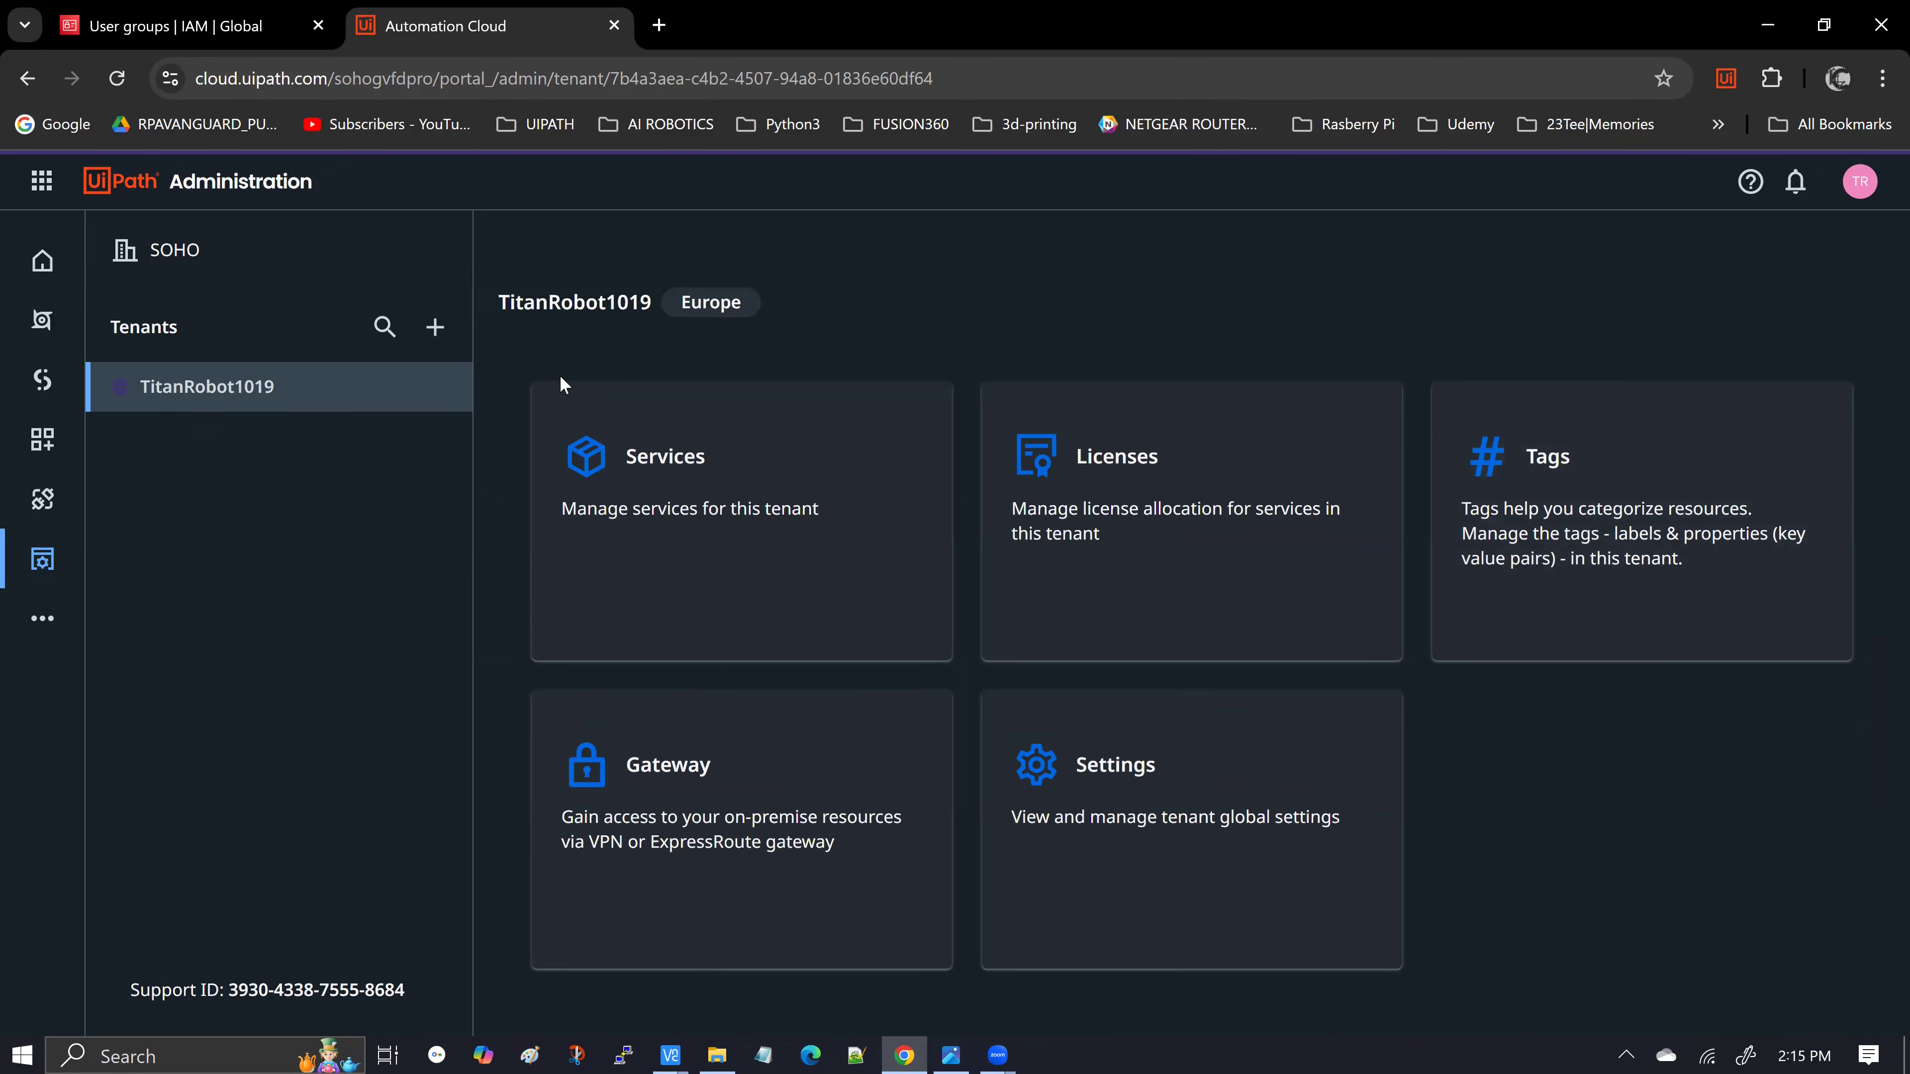
{"action": "left_click", "coordinate": [709, 491]}
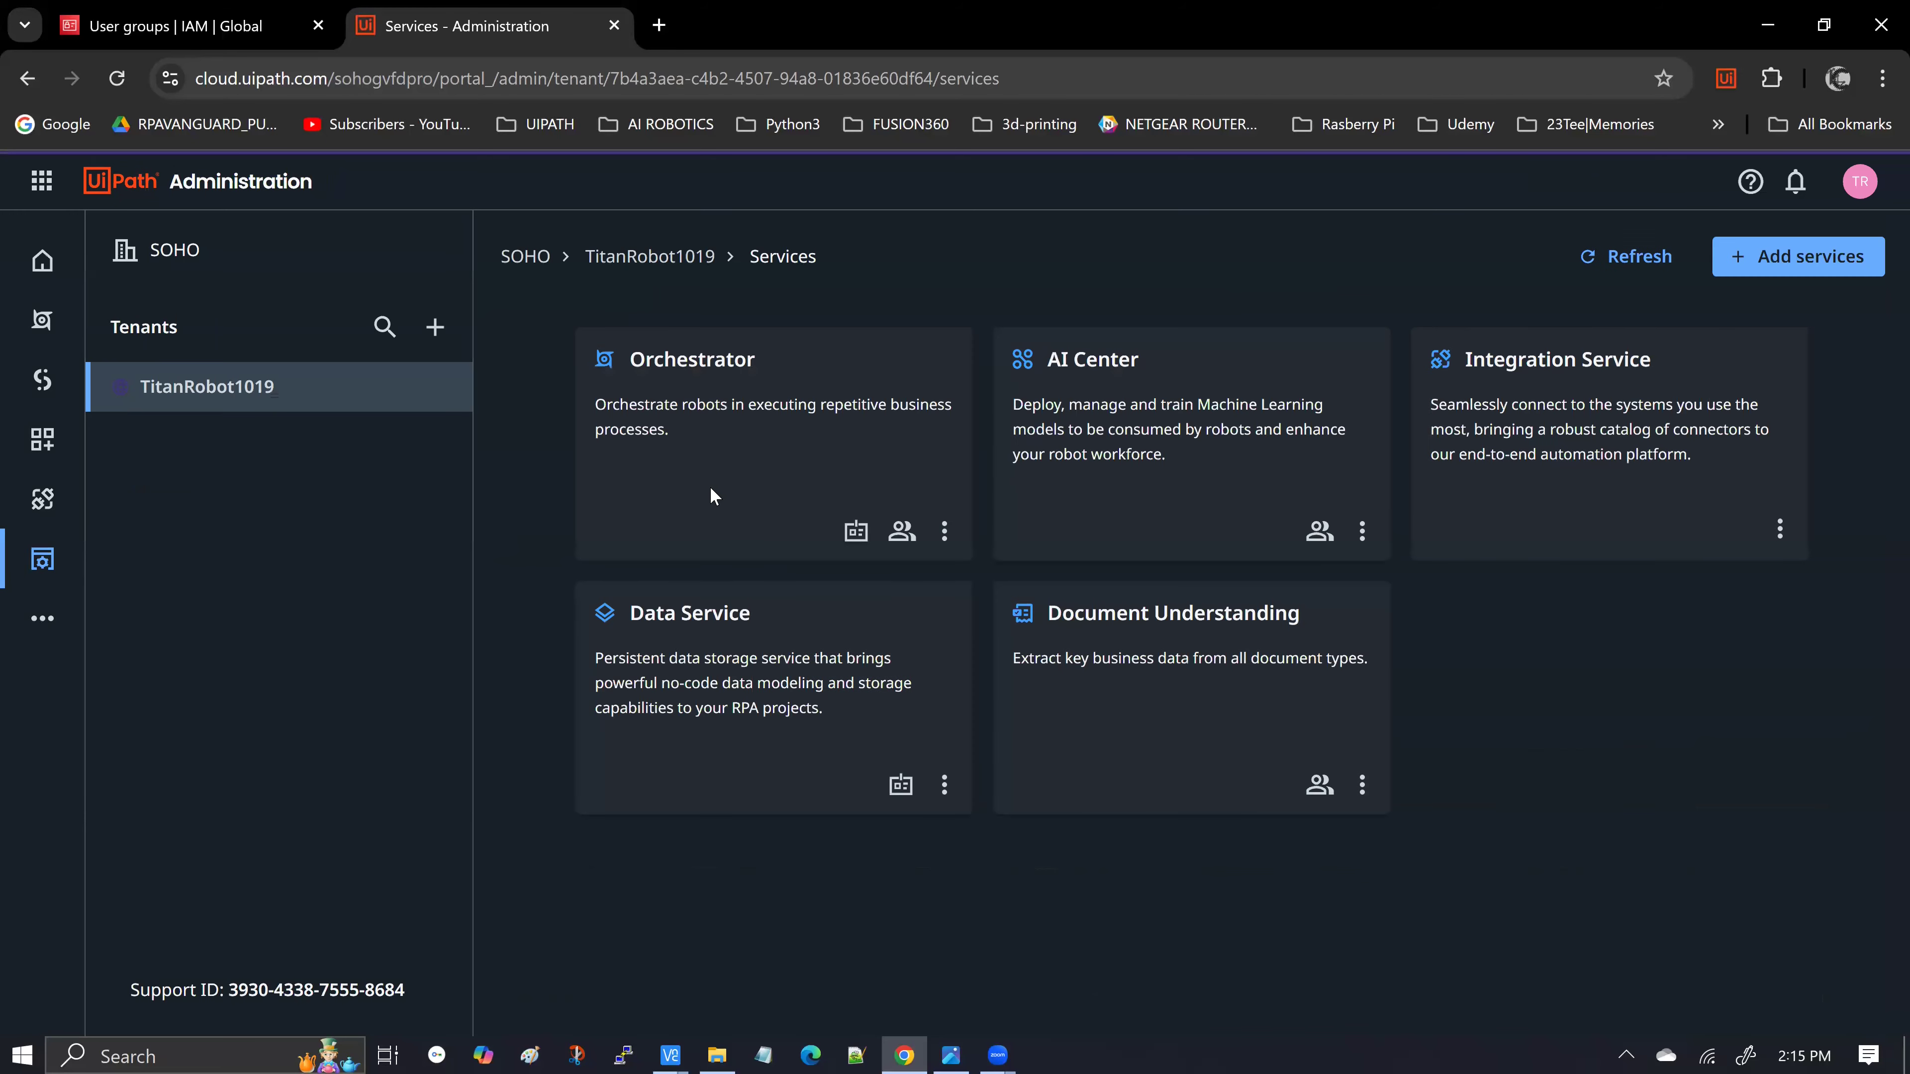
{"action": "left_click", "coordinate": [945, 532]}
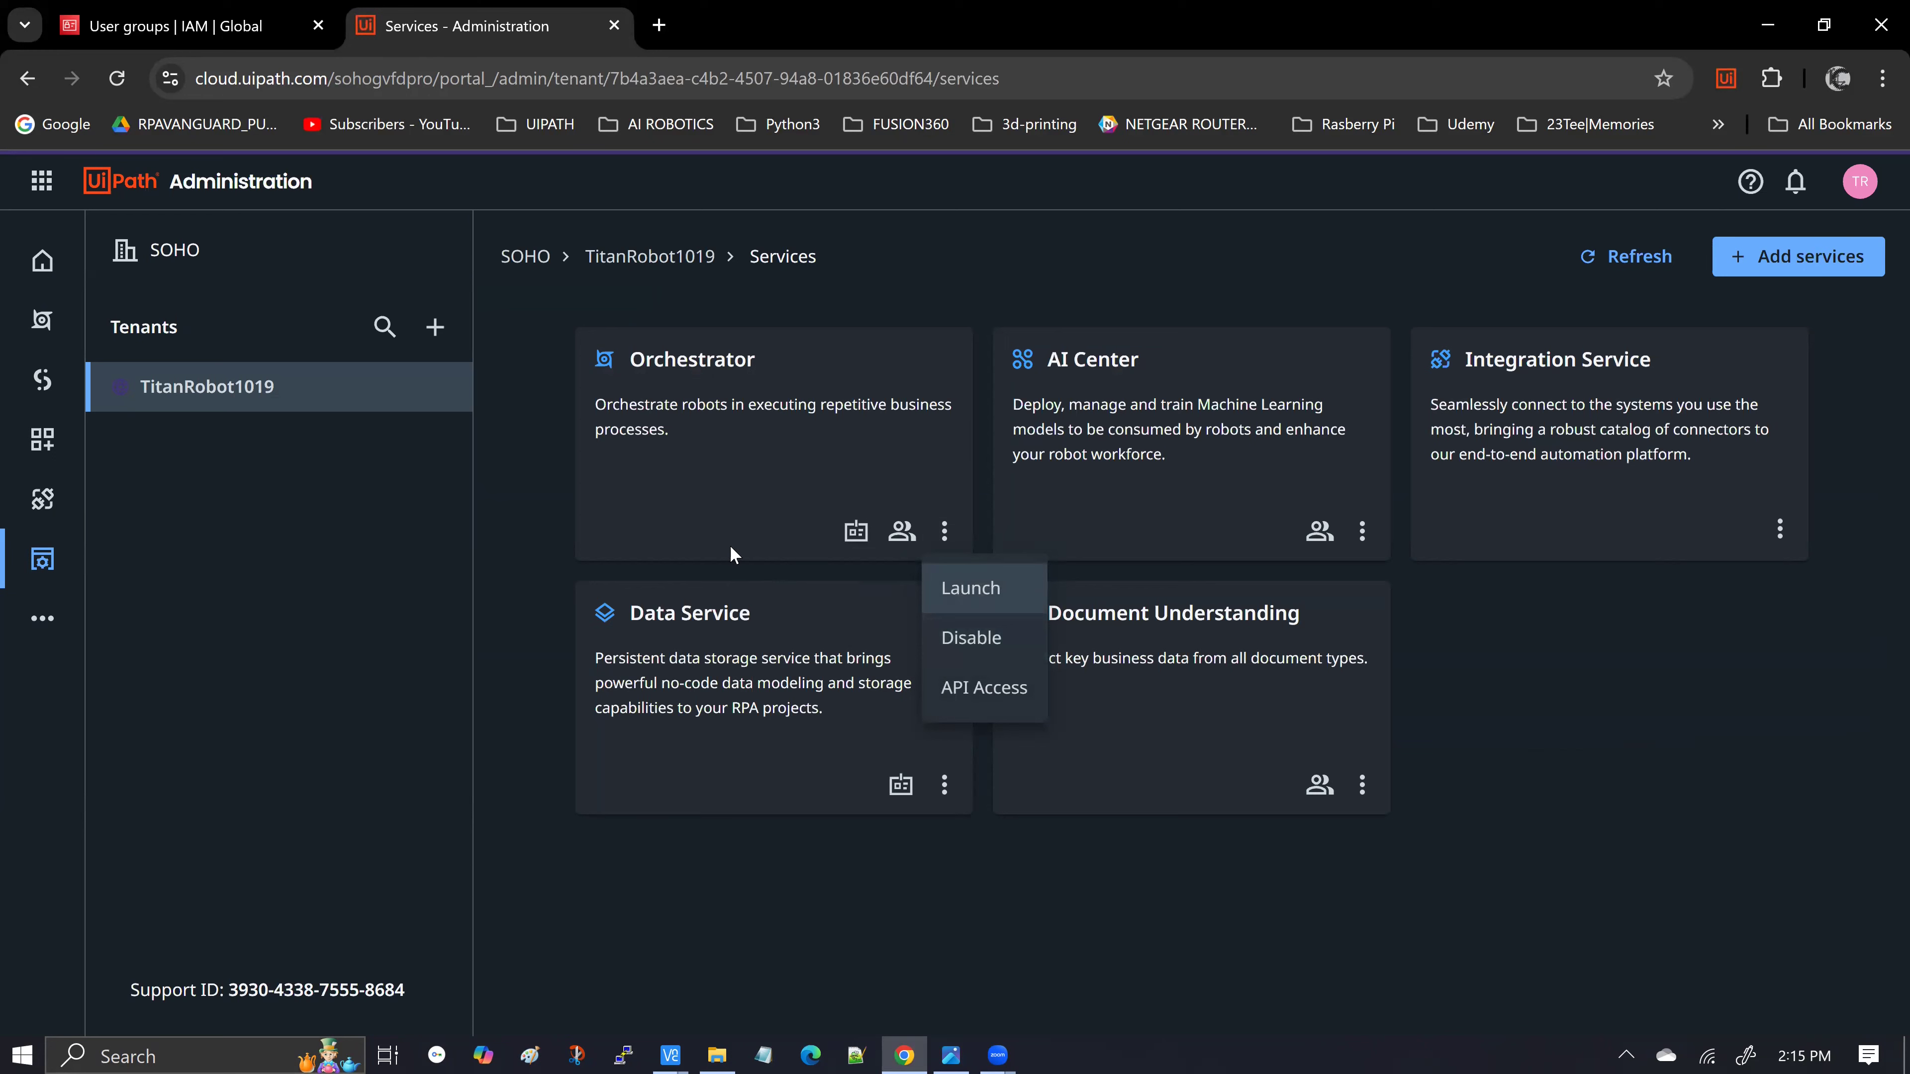
{"action": "left_click", "coordinate": [538, 530]}
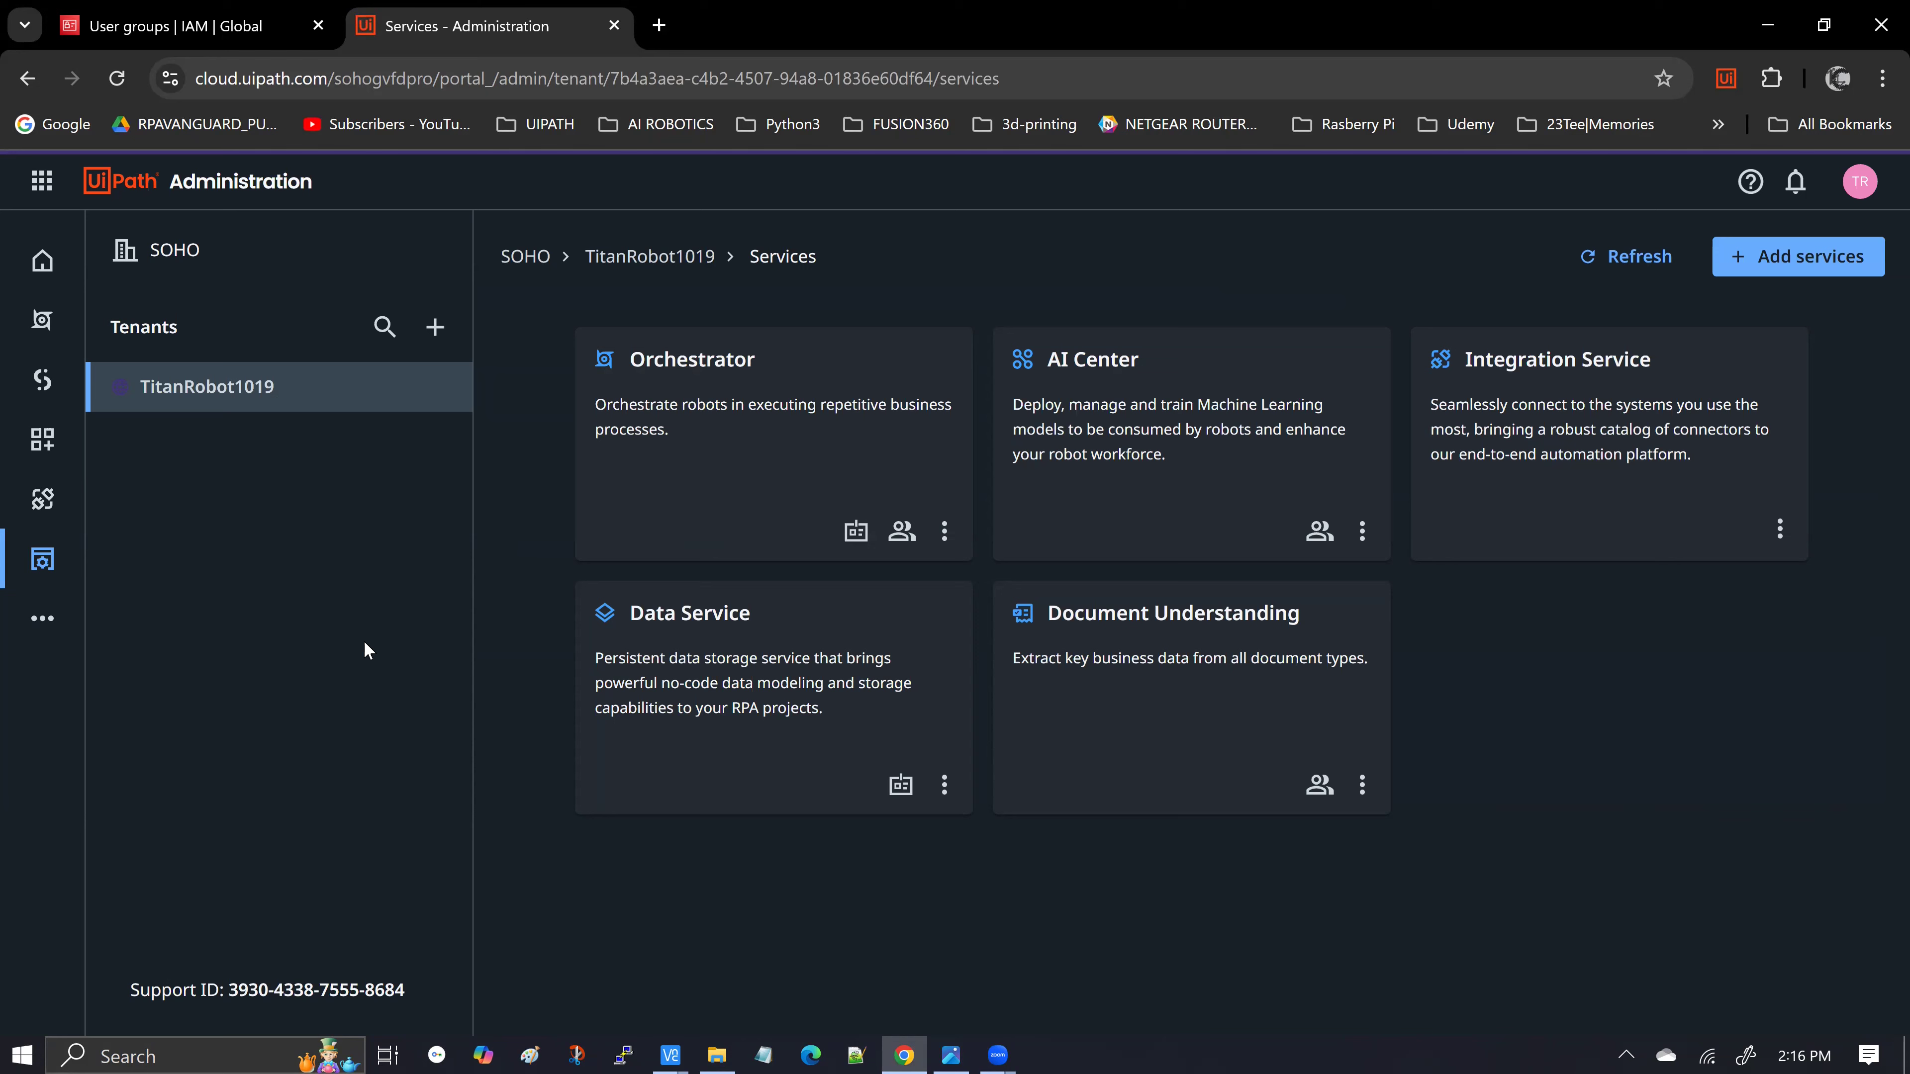
In the VNC Viewer session, show Orchestrator's actions for the Skywalker tenant
{"action": "mouse_move", "coordinate": [671, 1054]}
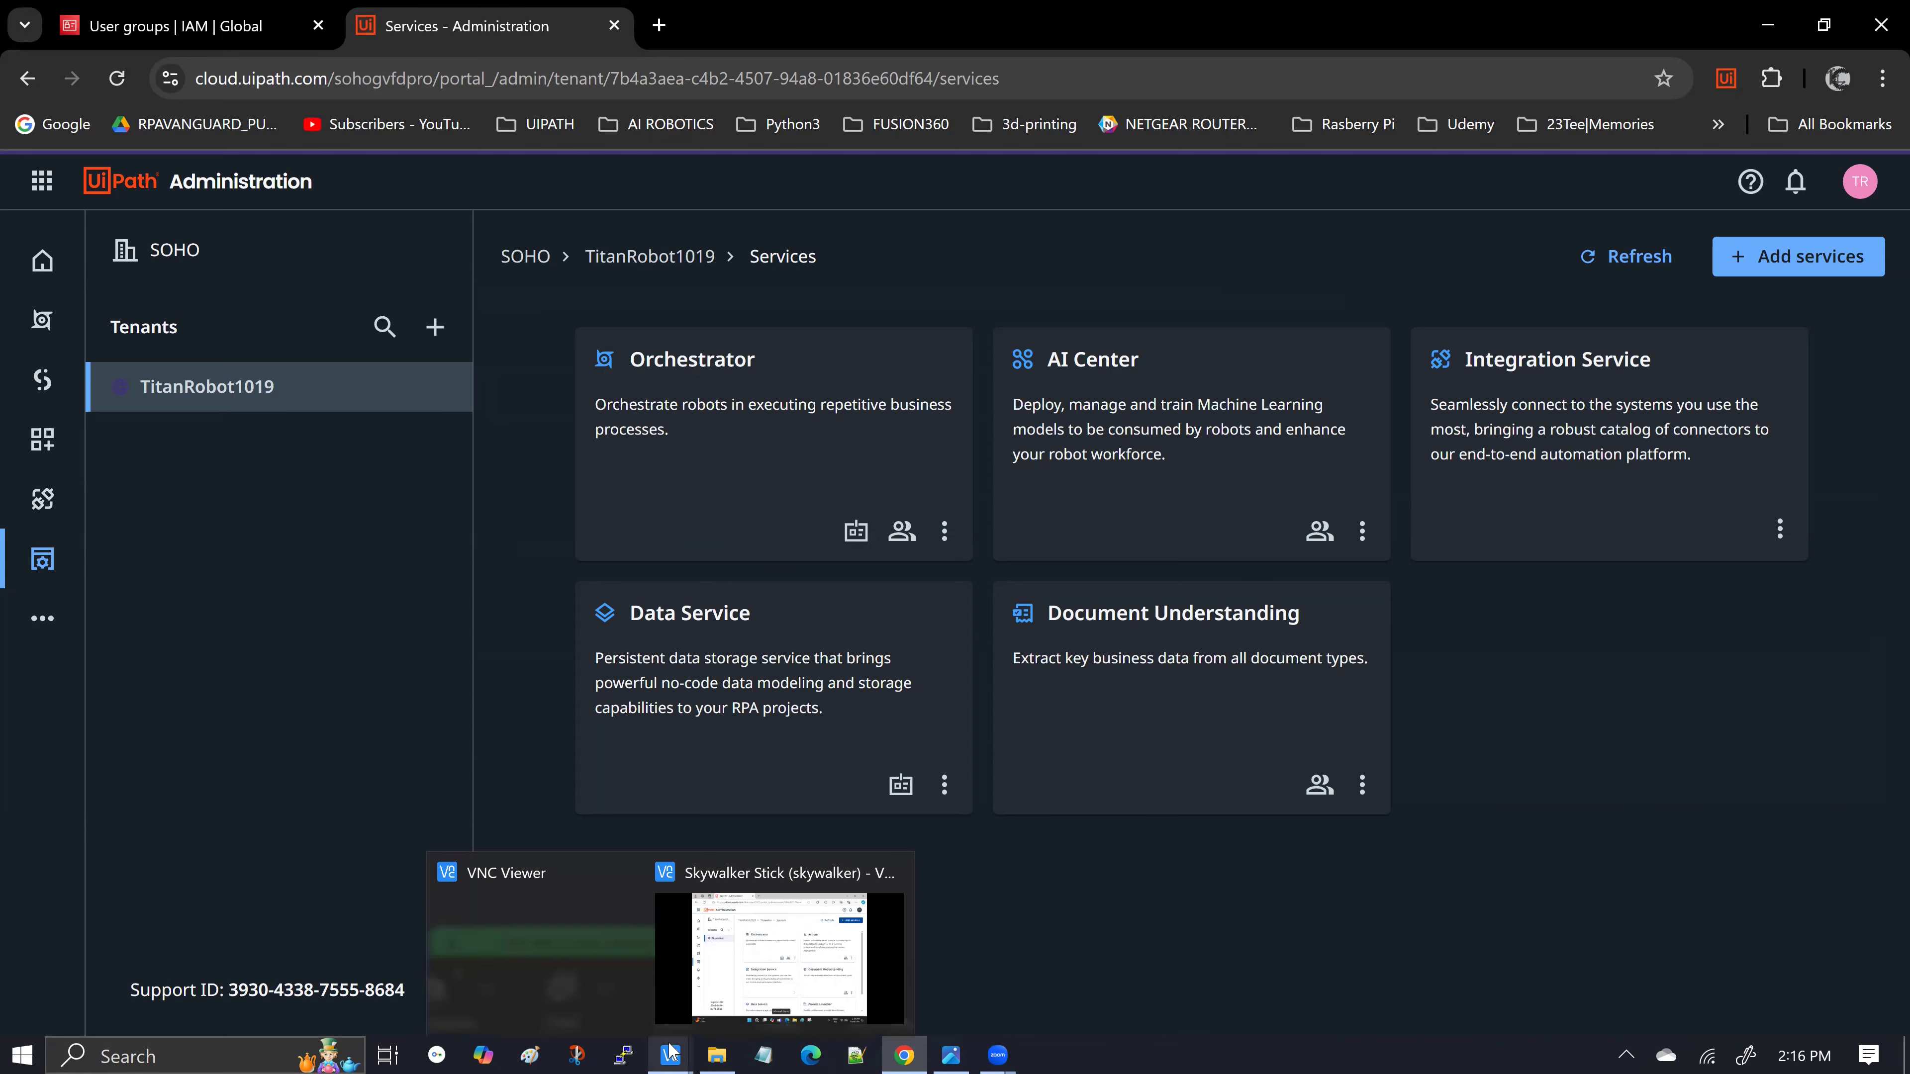
{"action": "left_click", "coordinate": [782, 873]}
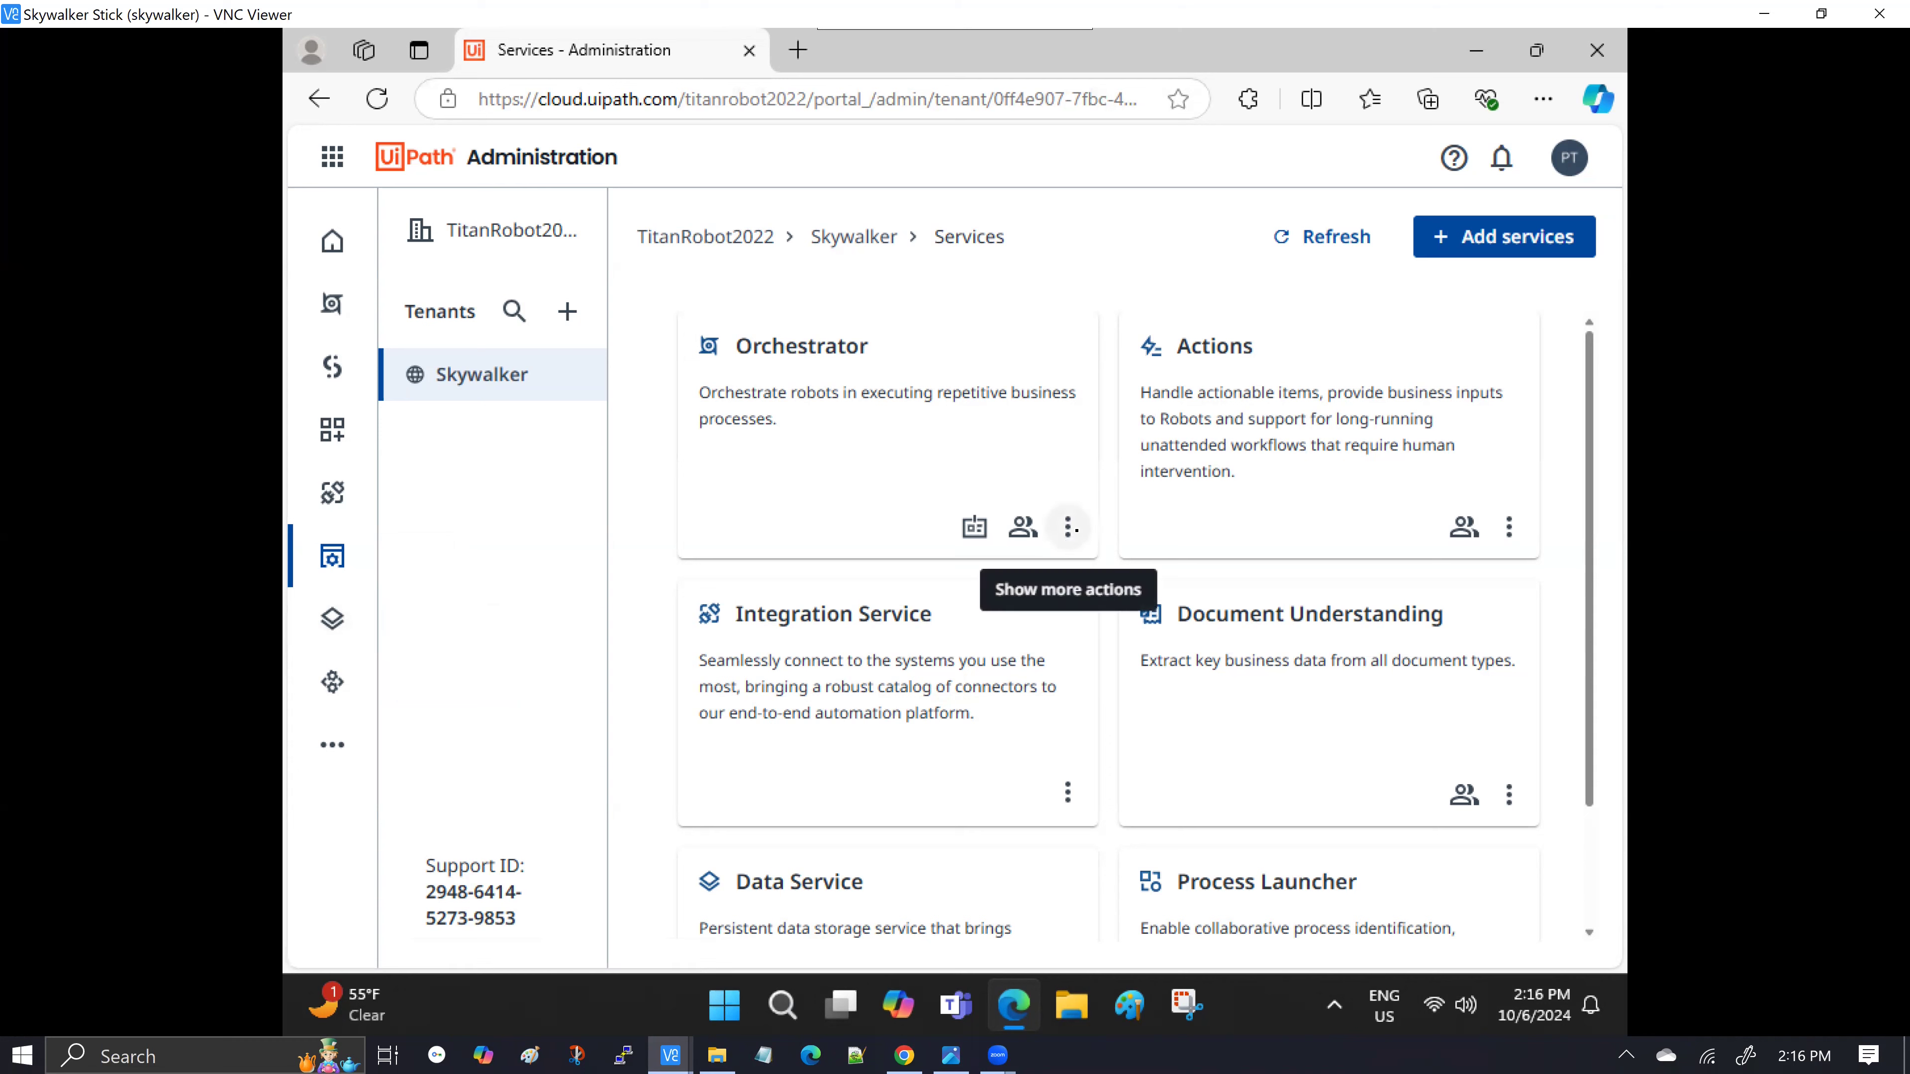
{"action": "left_click", "coordinate": [1068, 527]}
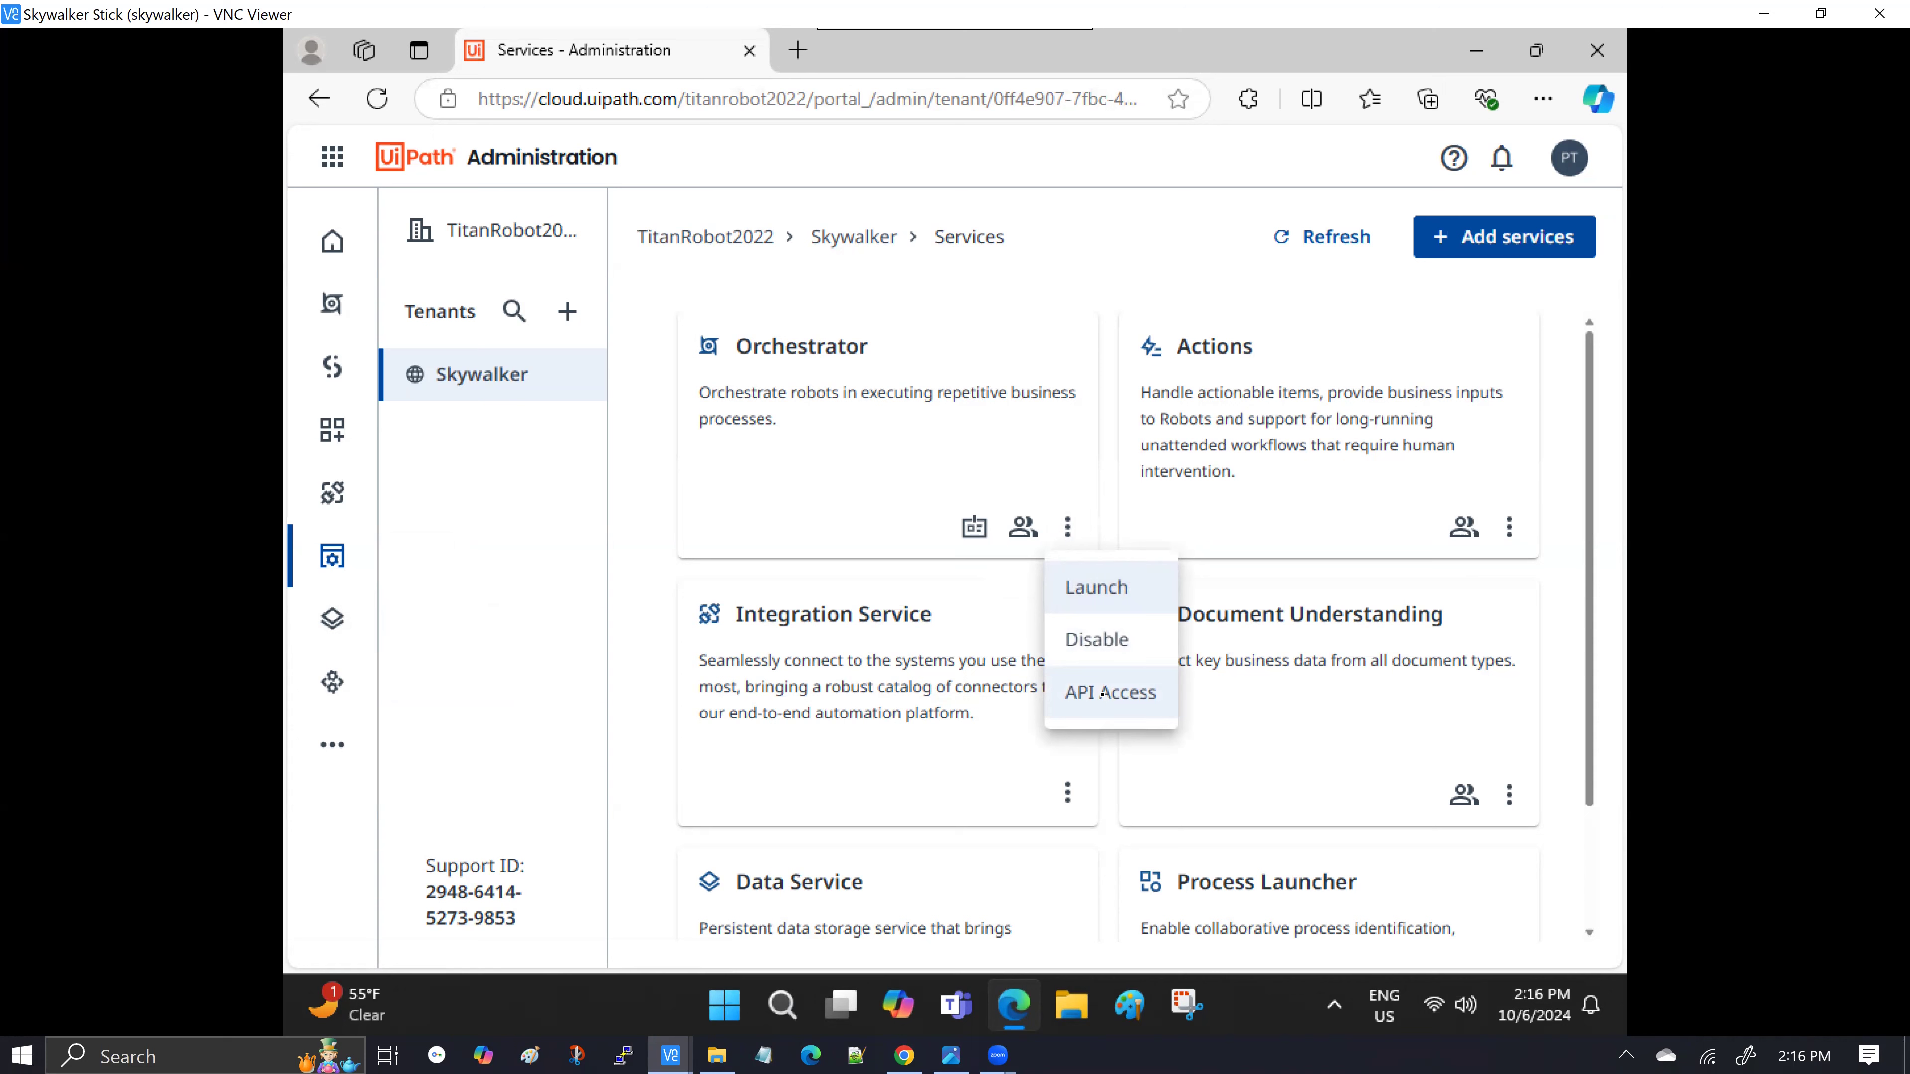
Bring up the 002-Orchestrator-Client-Credentials.png screenshot in Photos
{"action": "left_click", "coordinate": [954, 1050]}
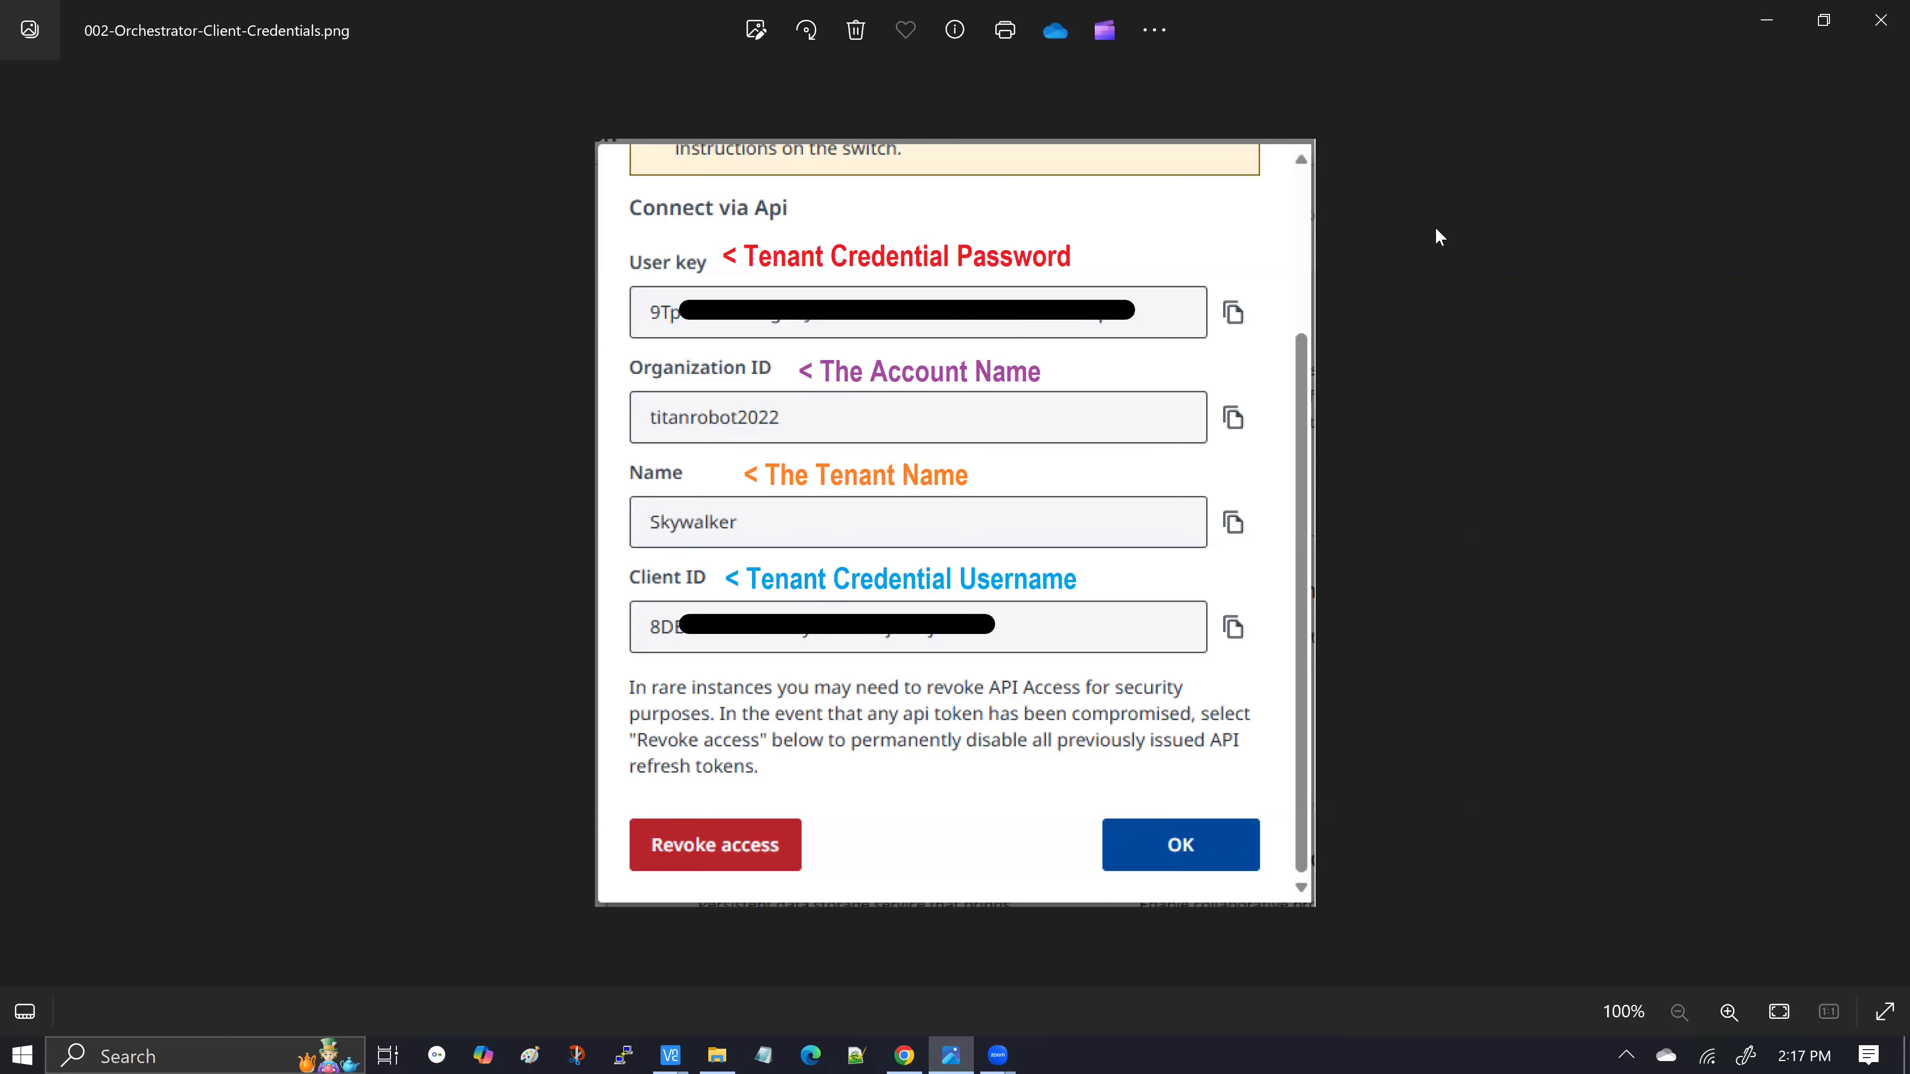
Minimize the credentials image to reveal the Skywalker Services page again
{"action": "left_click", "coordinate": [1766, 19]}
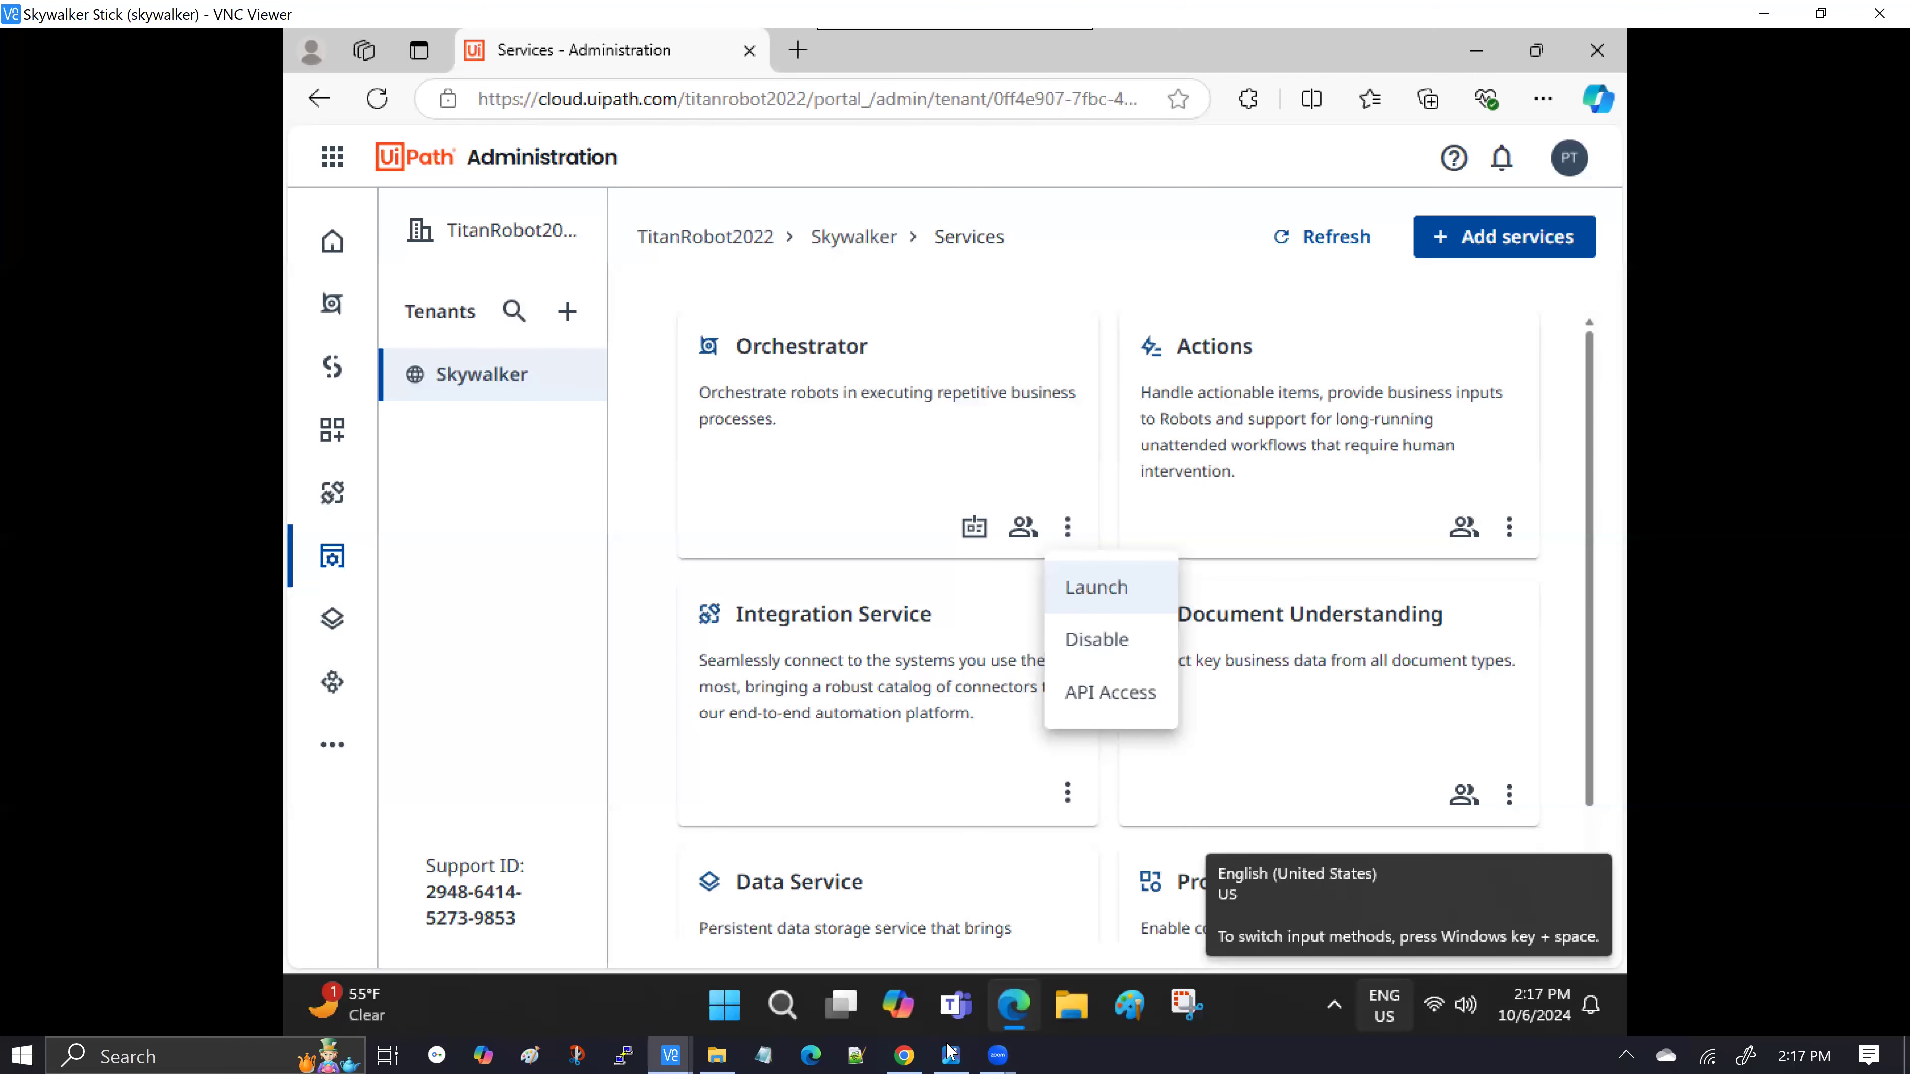
Go to Automation Ops Solutions Management Deployments and resume the AutomationSummarizer_Demo draft's wizard
{"action": "left_click", "coordinate": [906, 1053]}
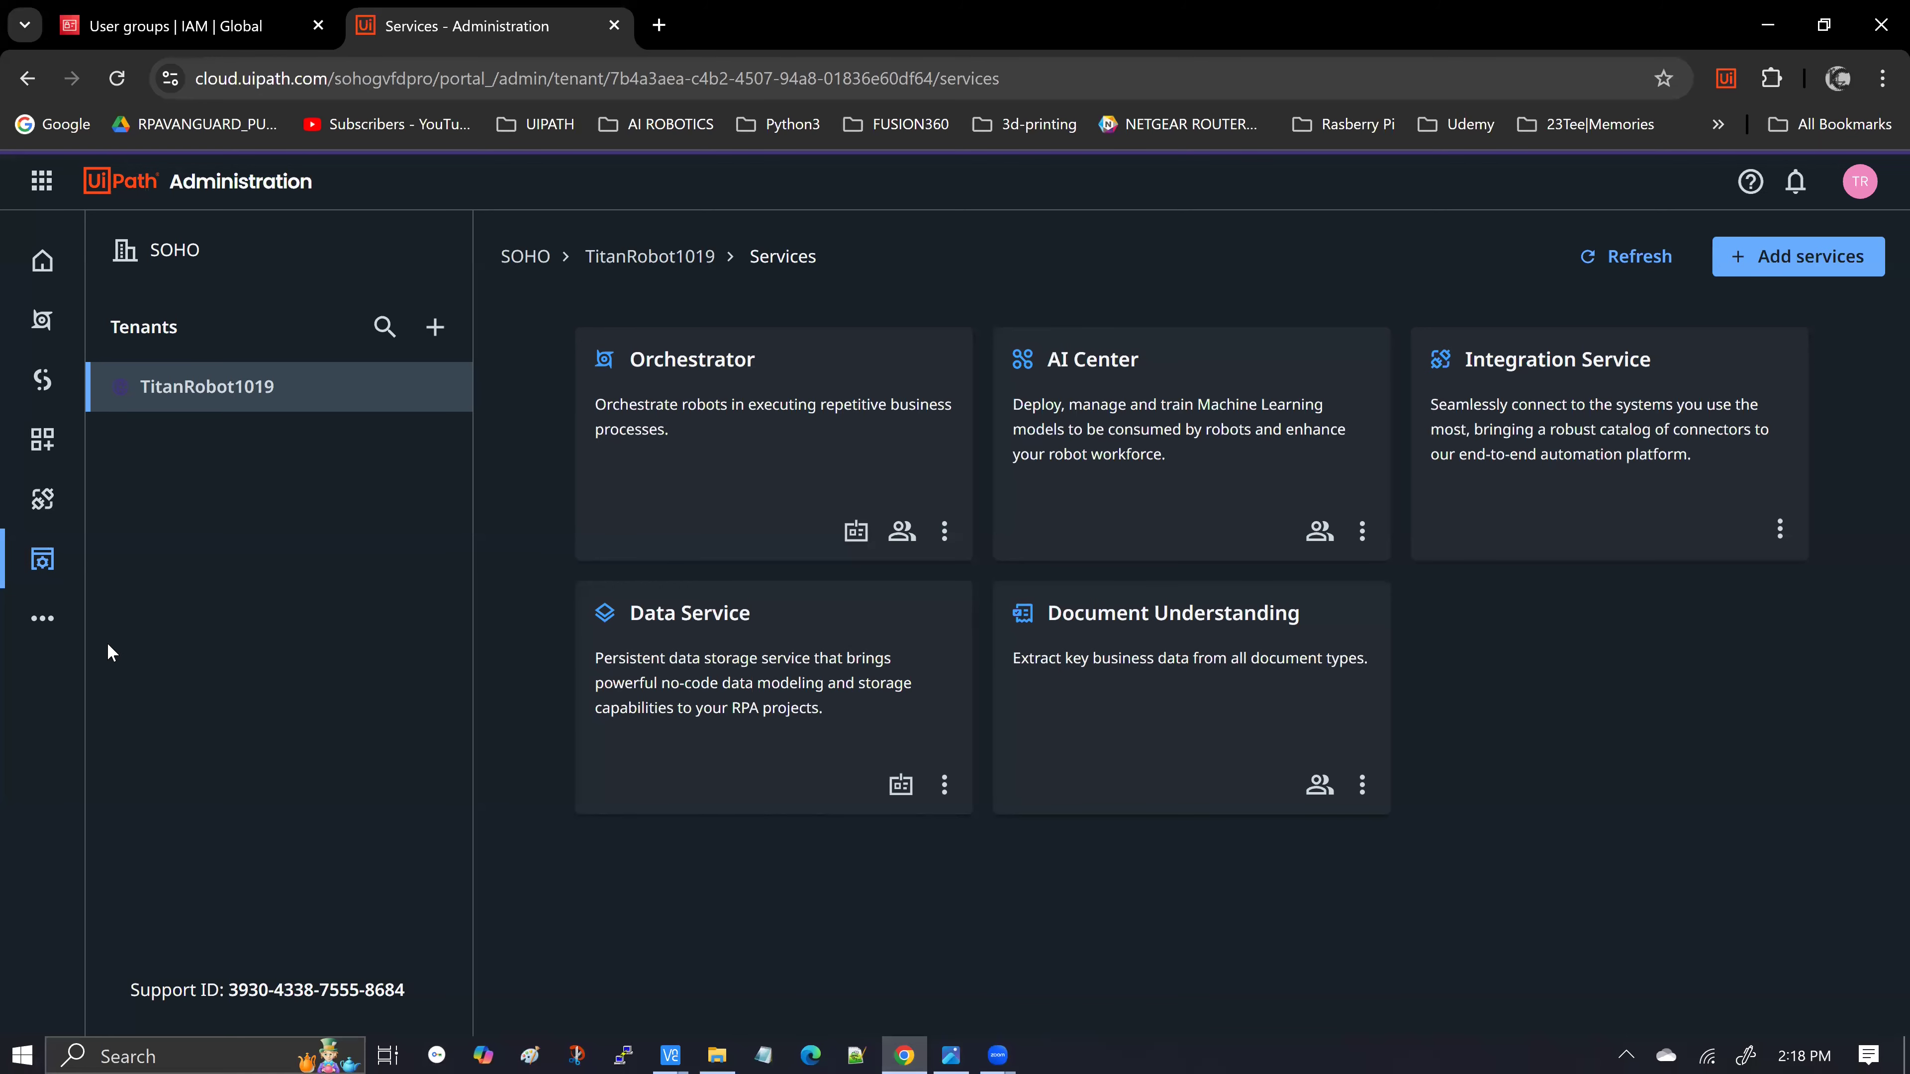
{"action": "left_click", "coordinate": [58, 625]}
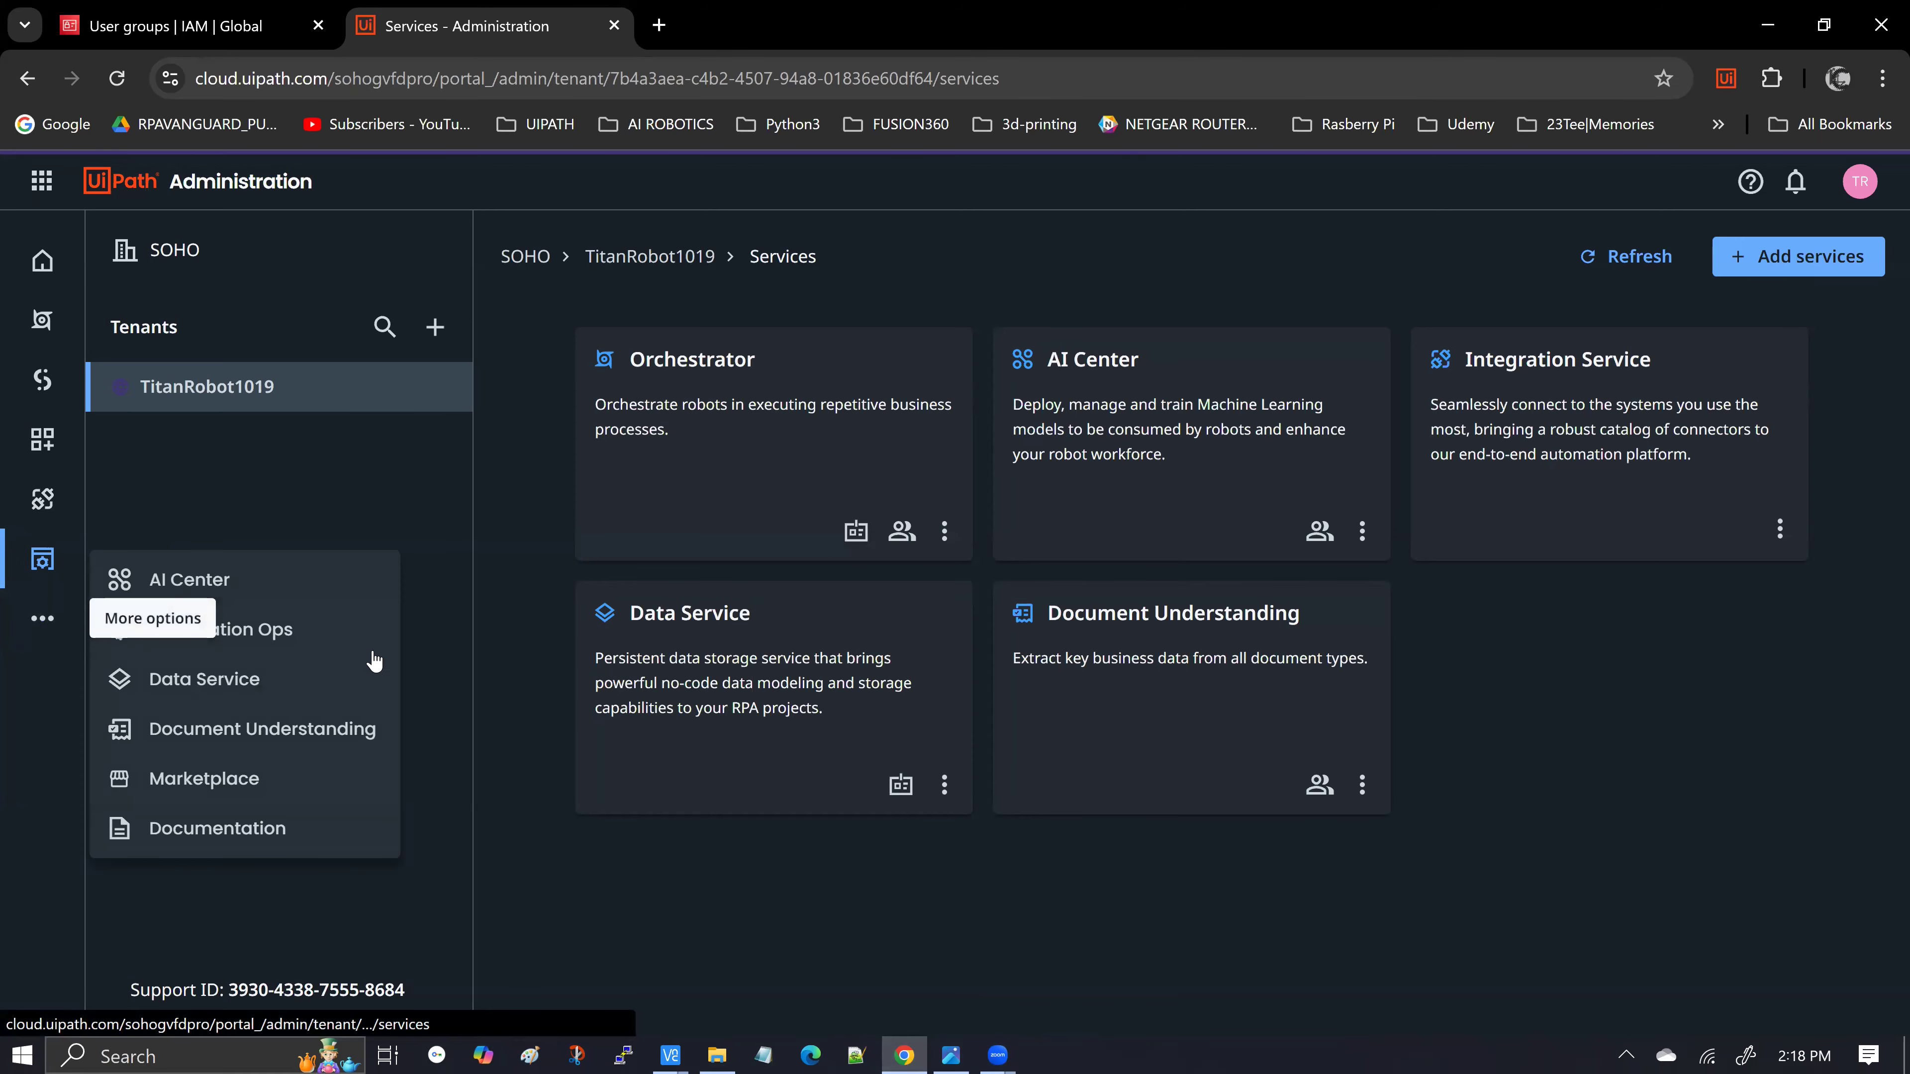
{"action": "left_click", "coordinate": [467, 627]}
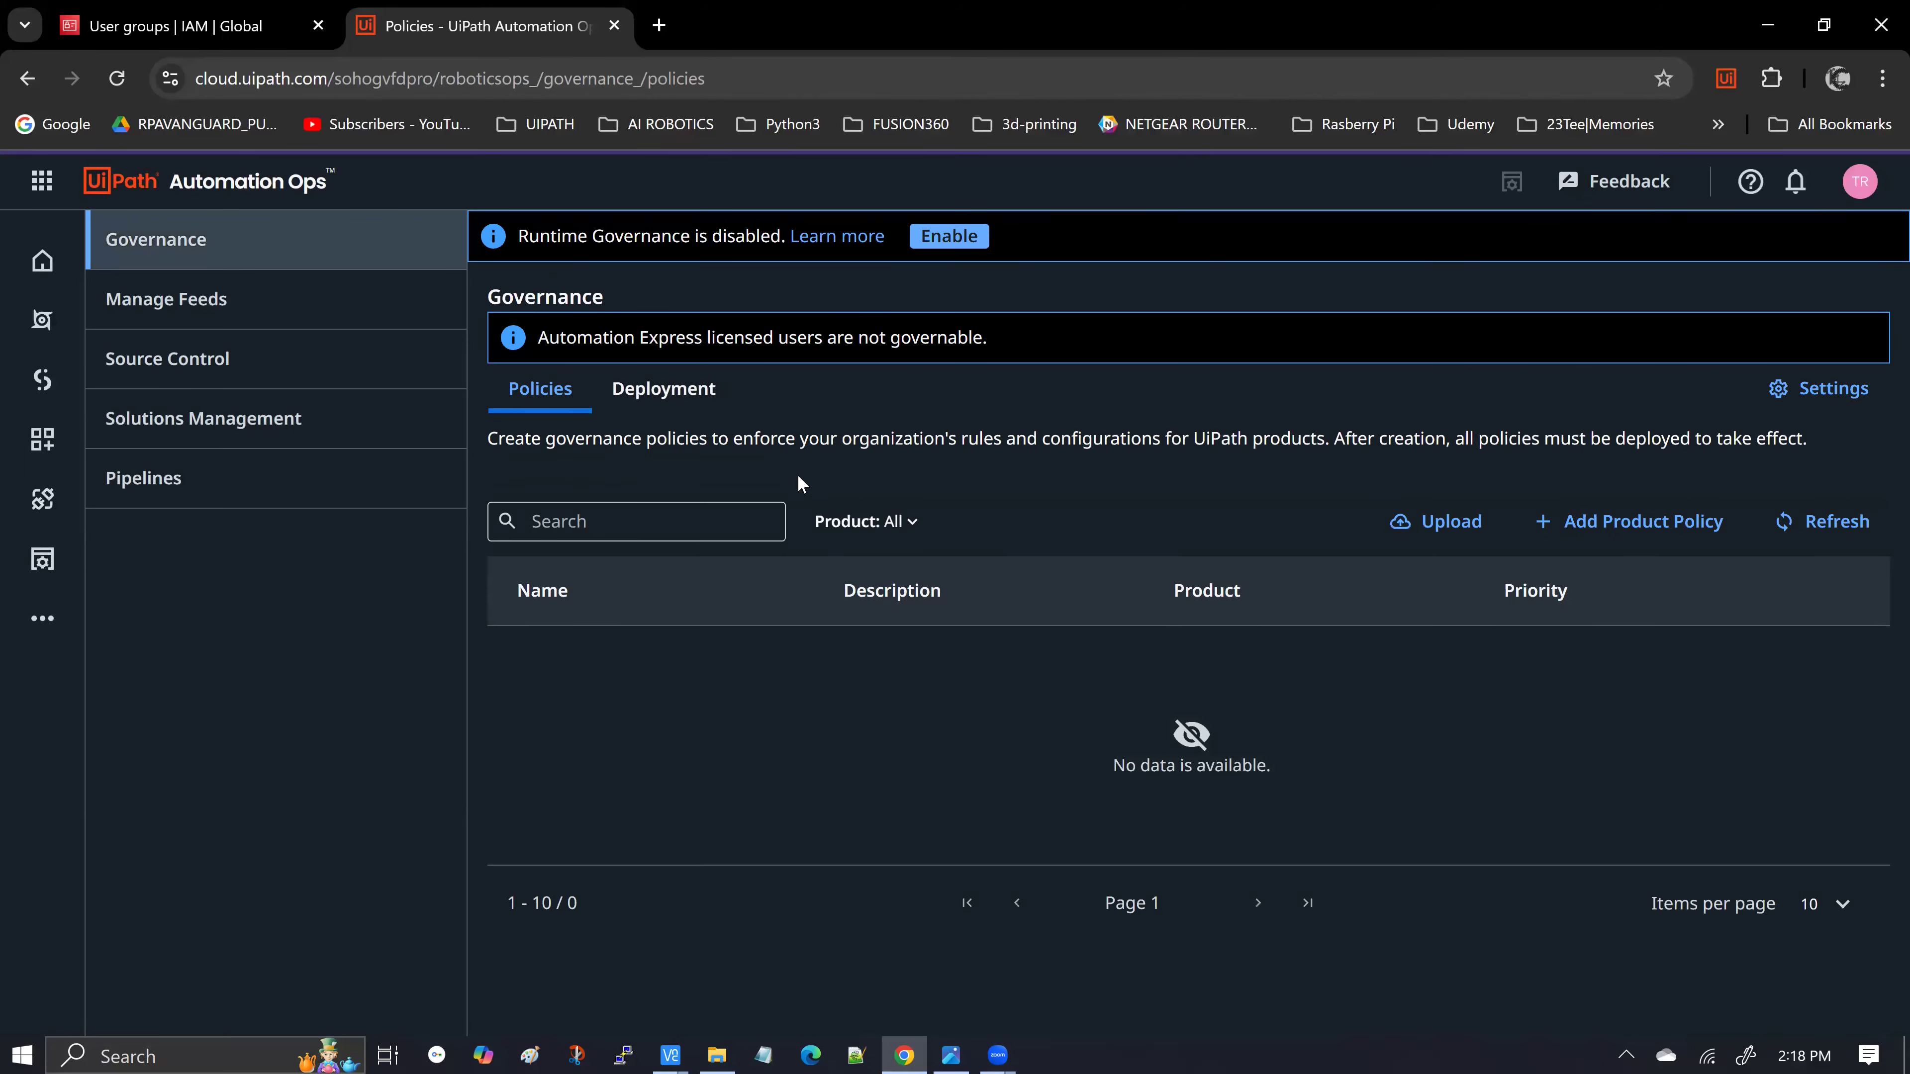
{"action": "left_click", "coordinate": [297, 438]}
{"action": "left_click", "coordinate": [806, 475]}
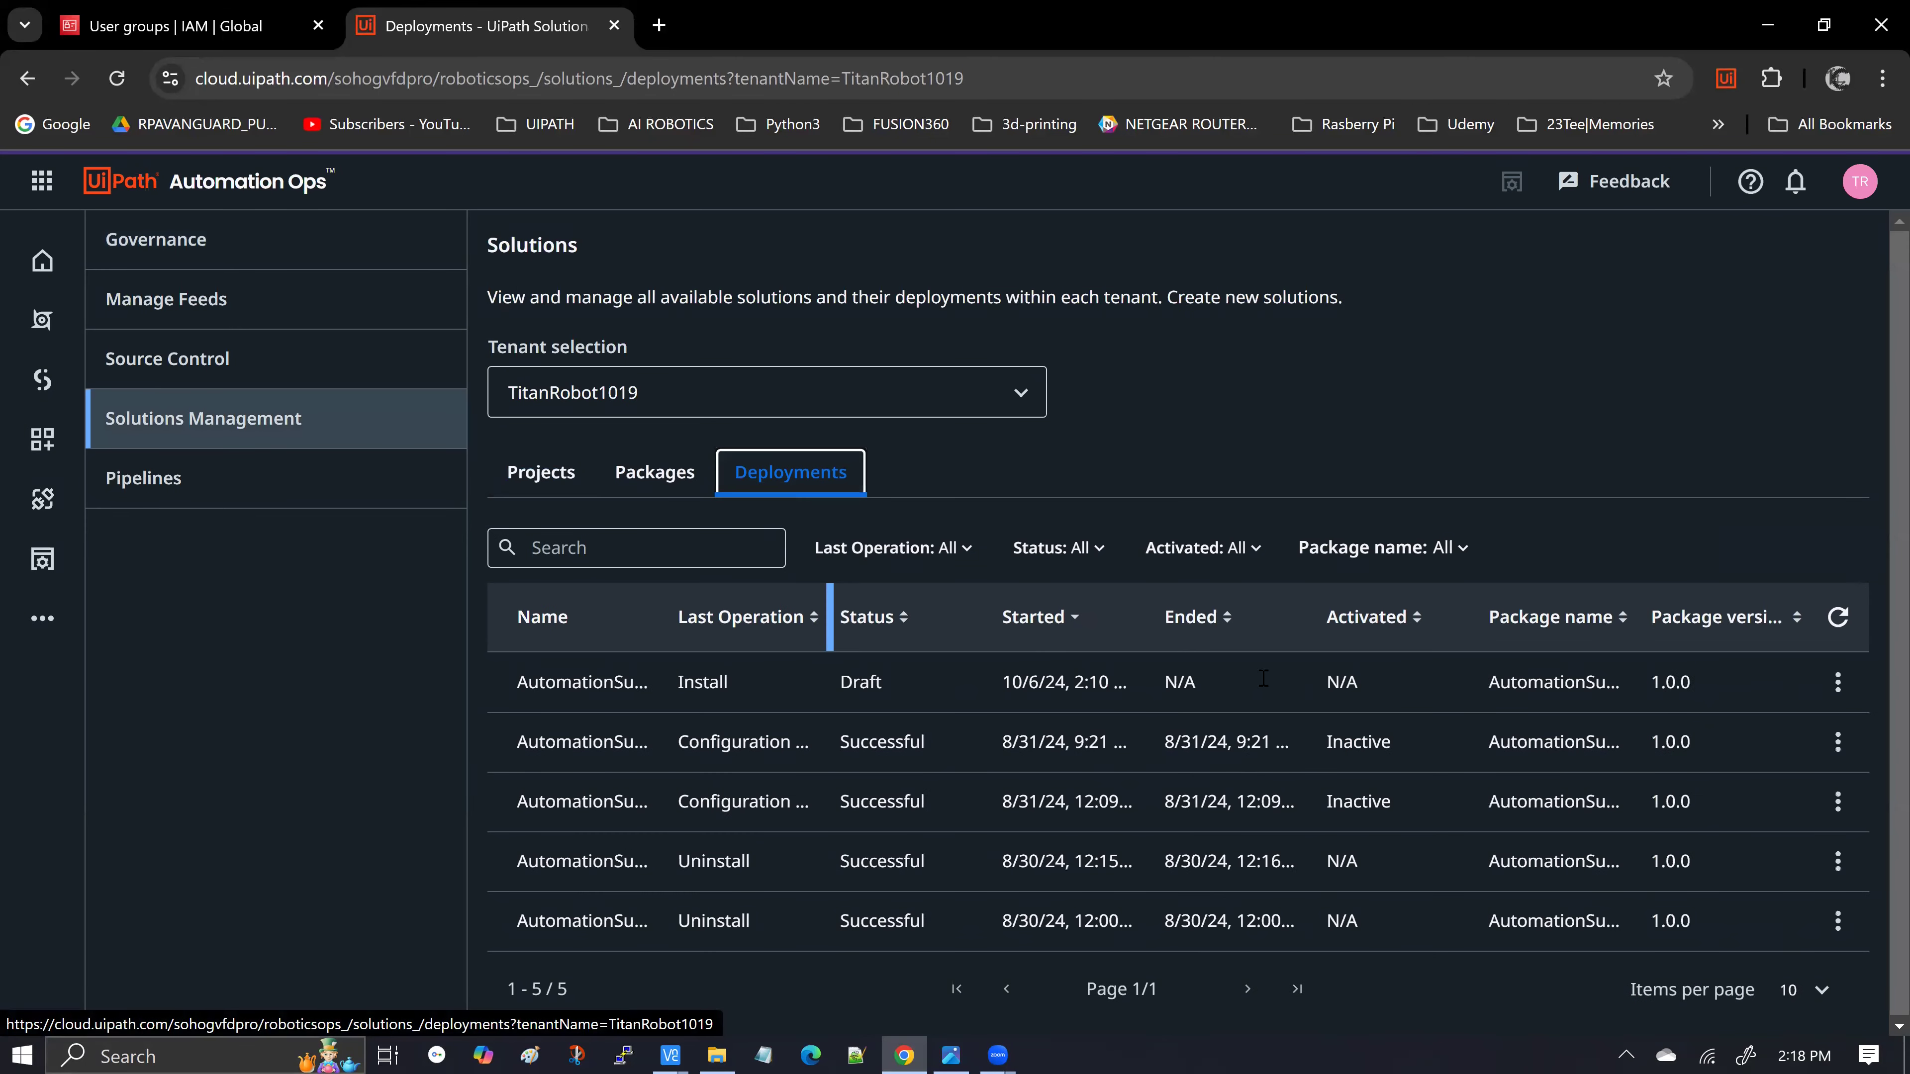
{"action": "left_click_drag", "start_coordinate": [665, 635], "coordinate": [803, 640]}
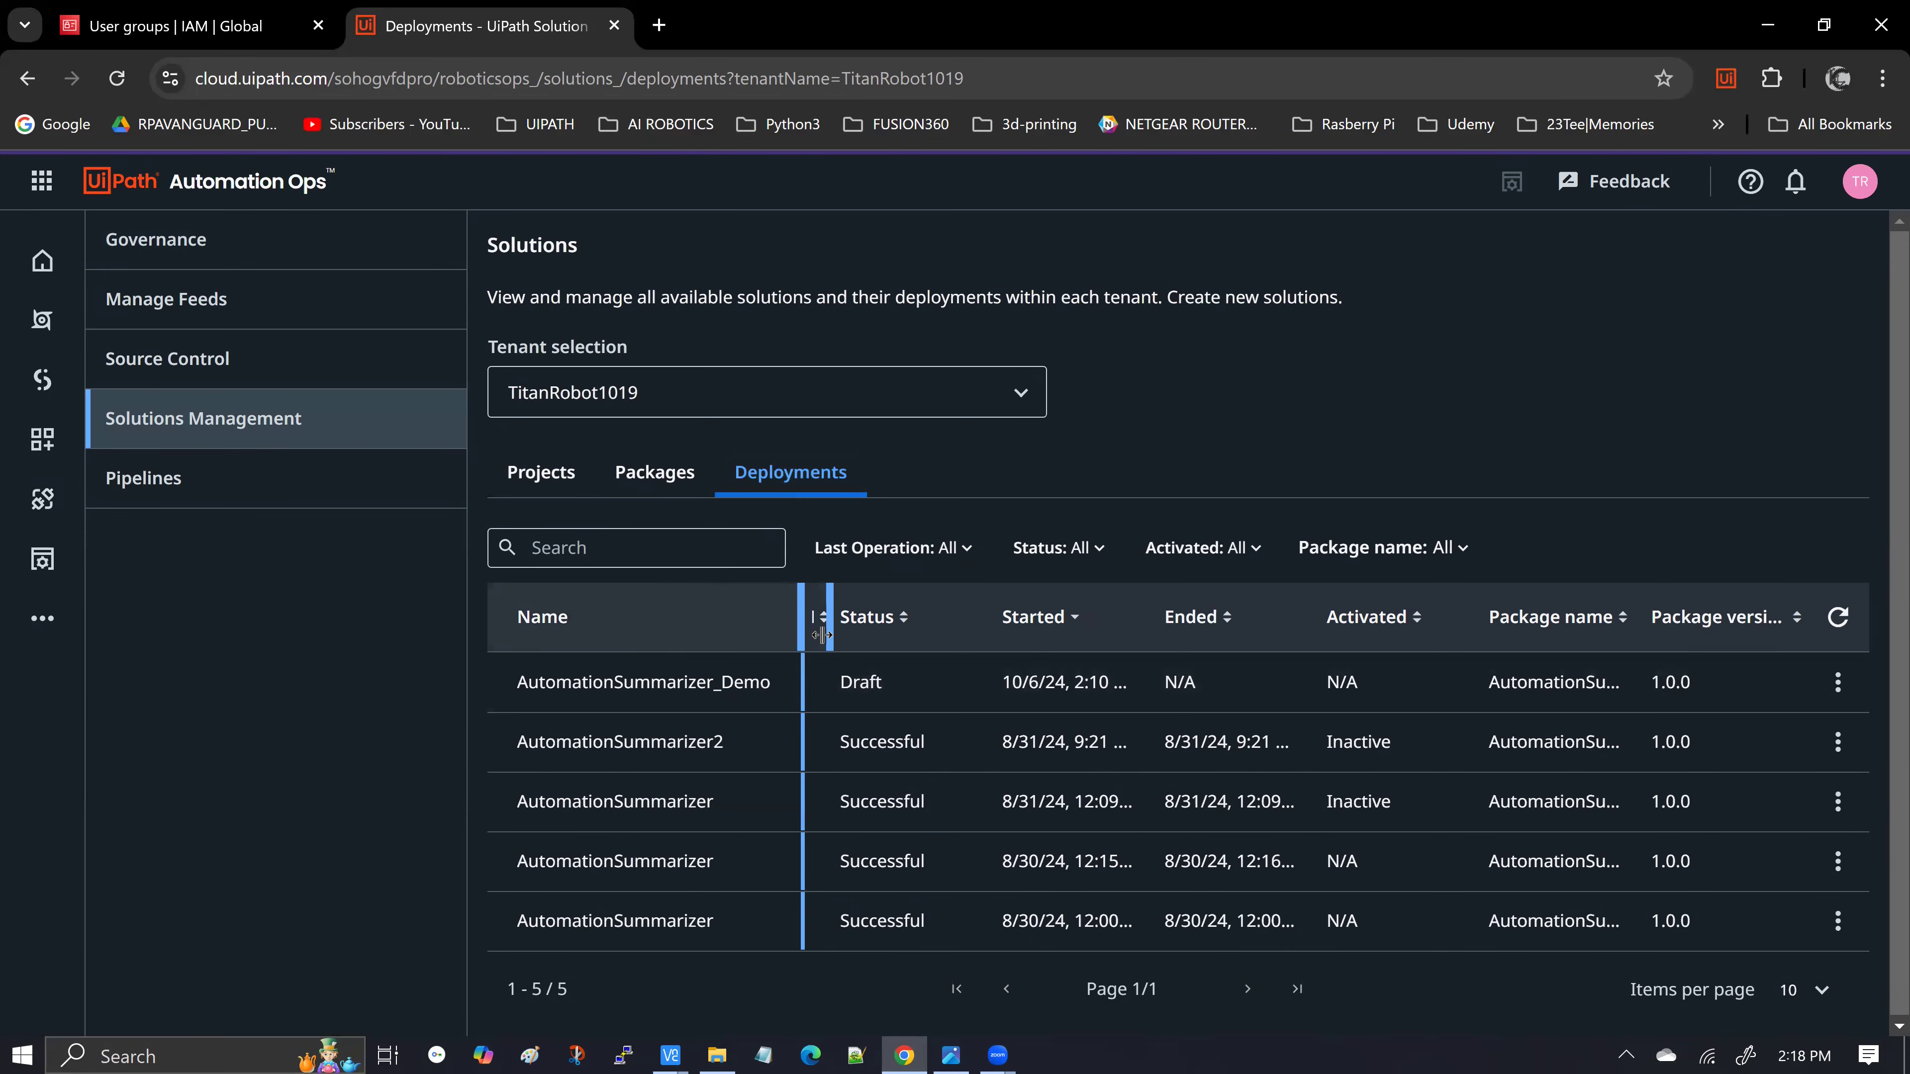
{"action": "left_click", "coordinate": [1837, 682]}
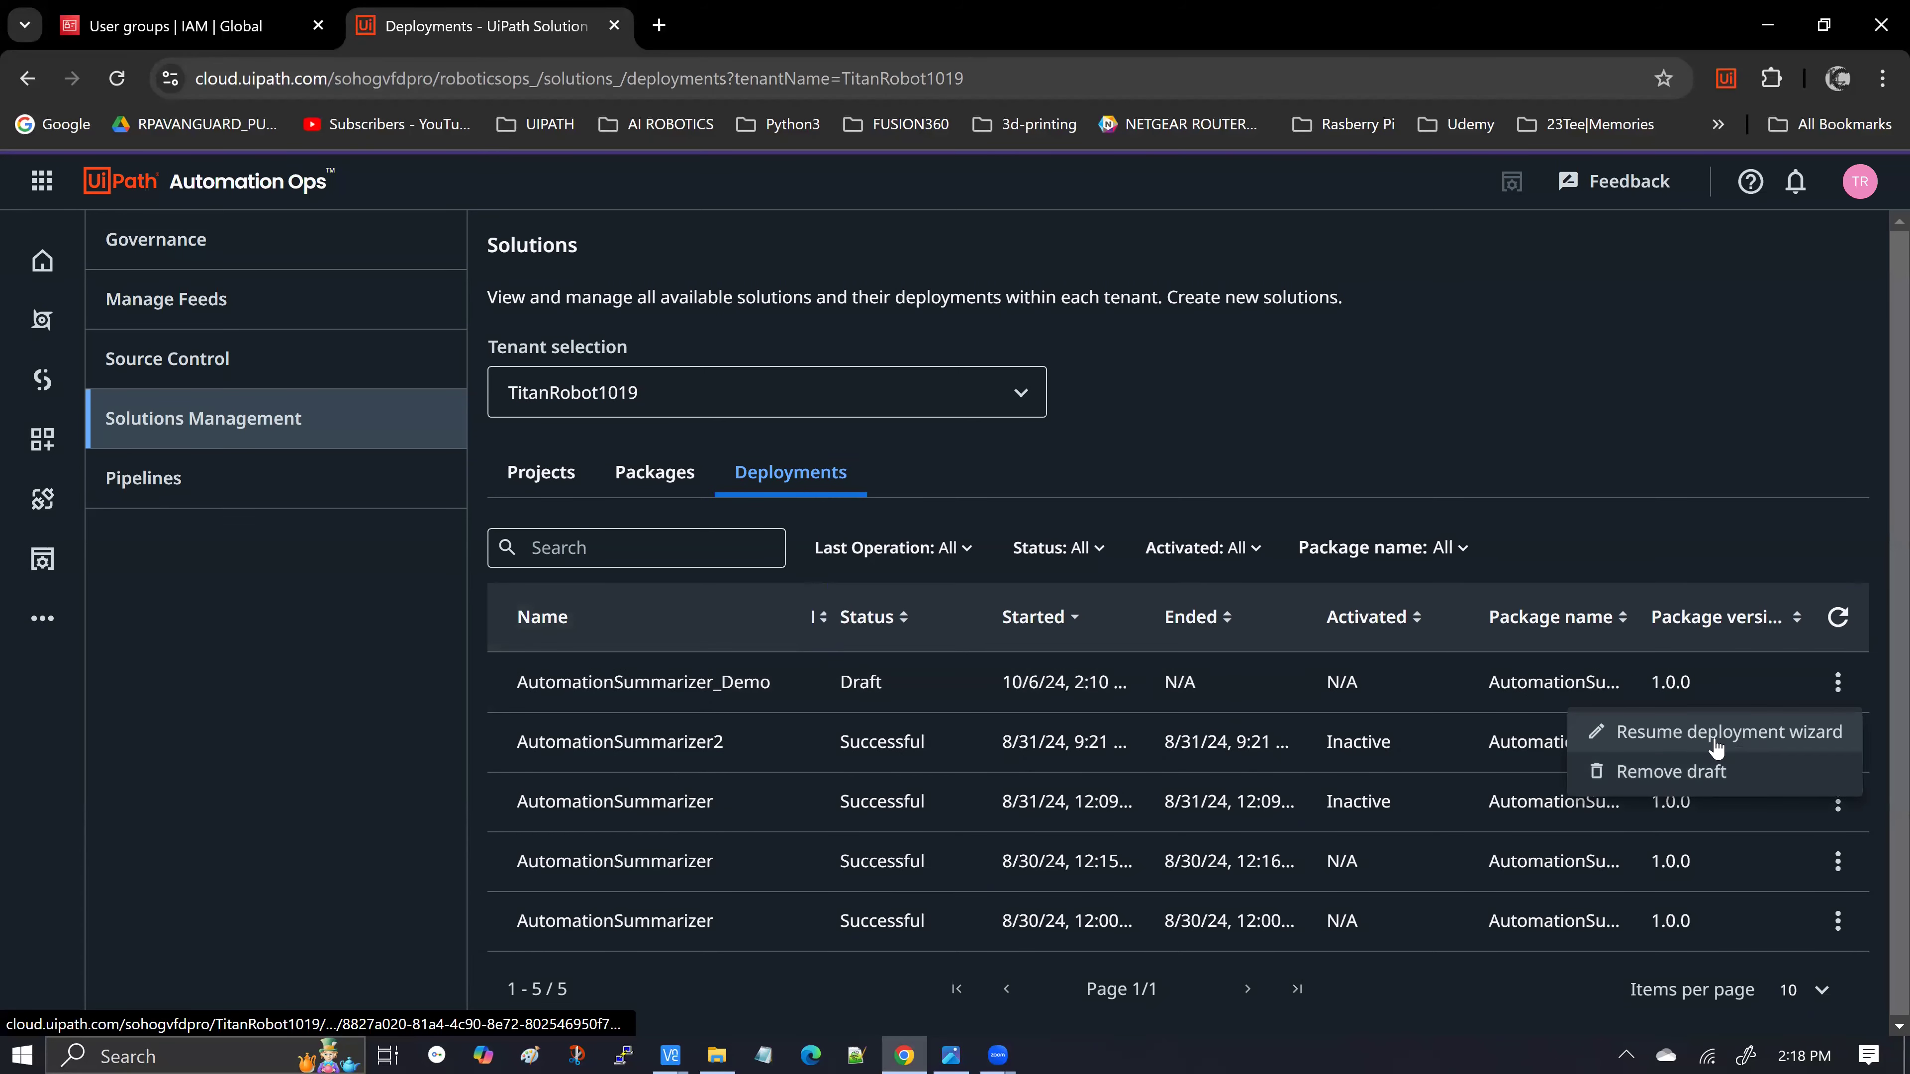
{"action": "left_click", "coordinate": [1715, 741]}
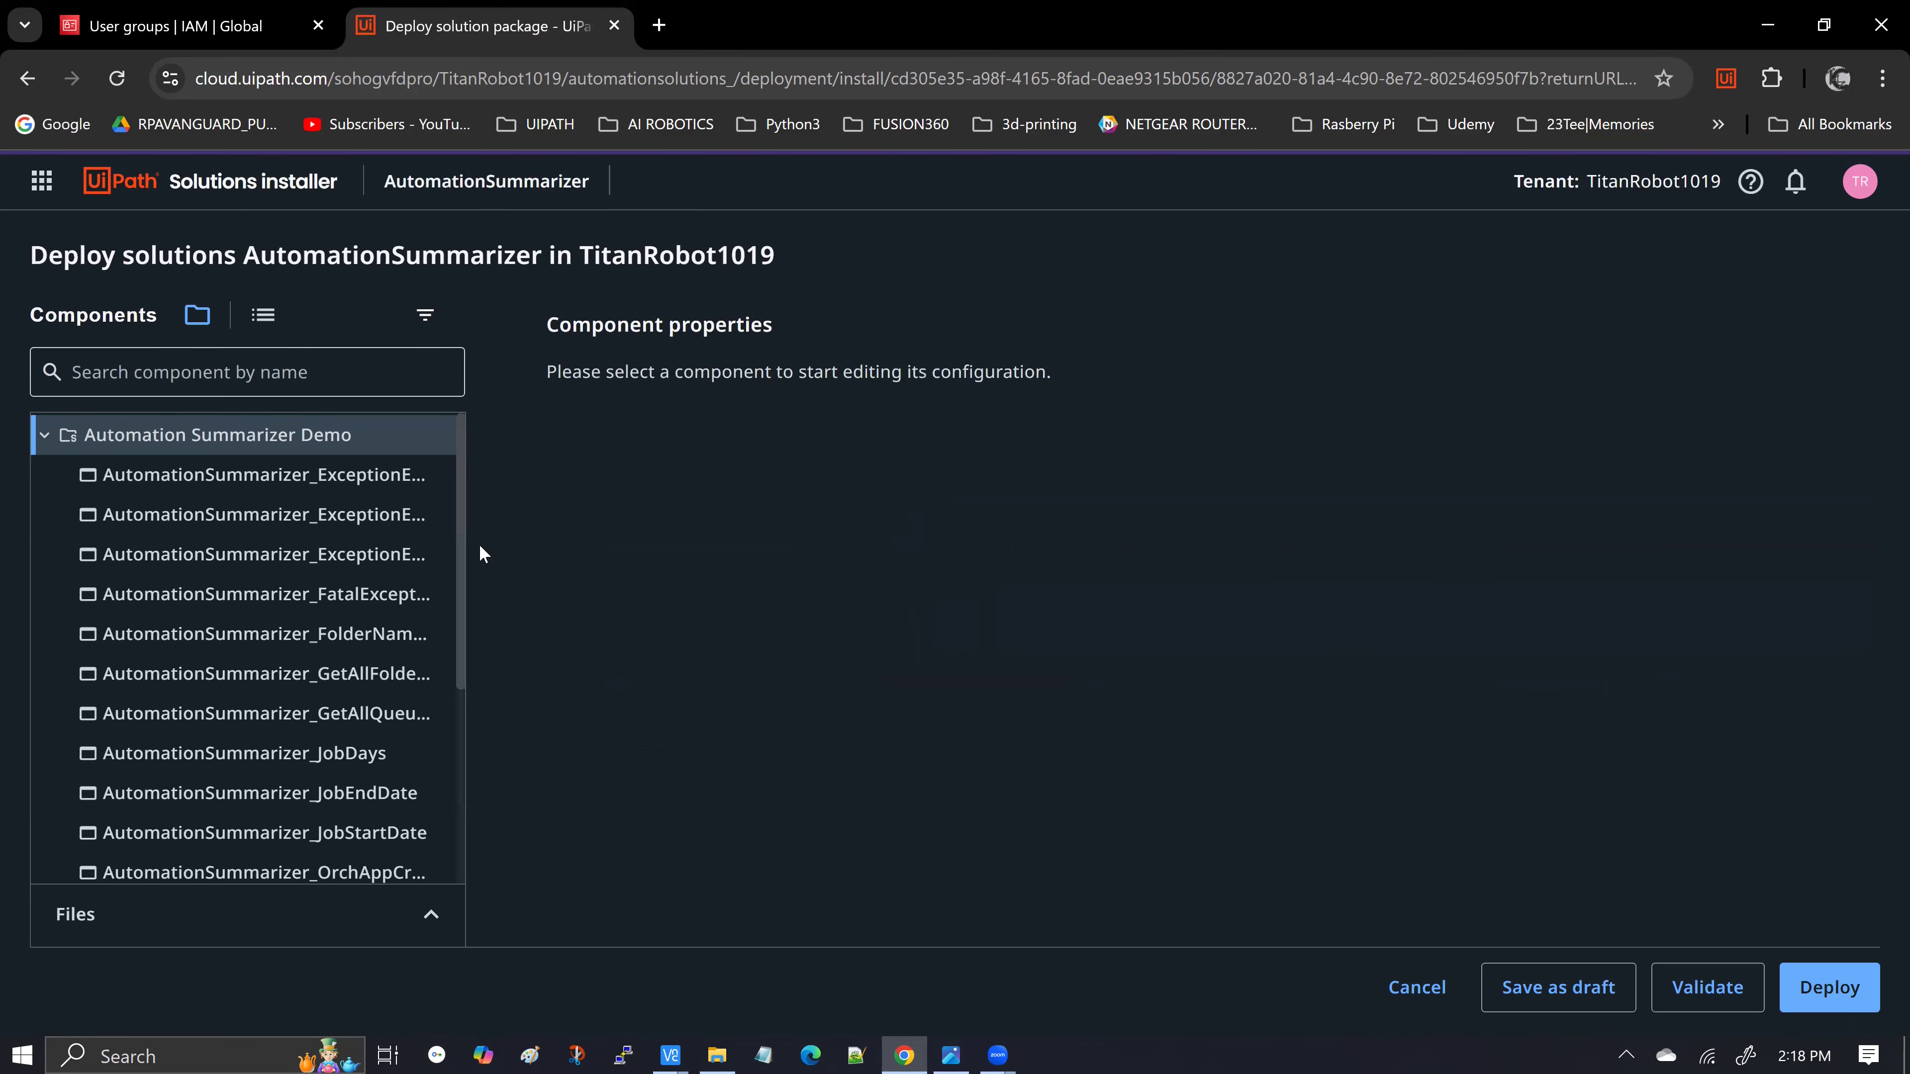
Set the OrchAppCredentials asset's username to 'REPLACE WITH YOUR ORCHESTRATOR TENANT CLIENT ID'
{"action": "scroll", "coordinate": [699, 572], "scroll_direction": "down", "scroll_amount": 2}
{"action": "scroll", "coordinate": [703, 602], "scroll_direction": "down", "scroll_amount": 2}
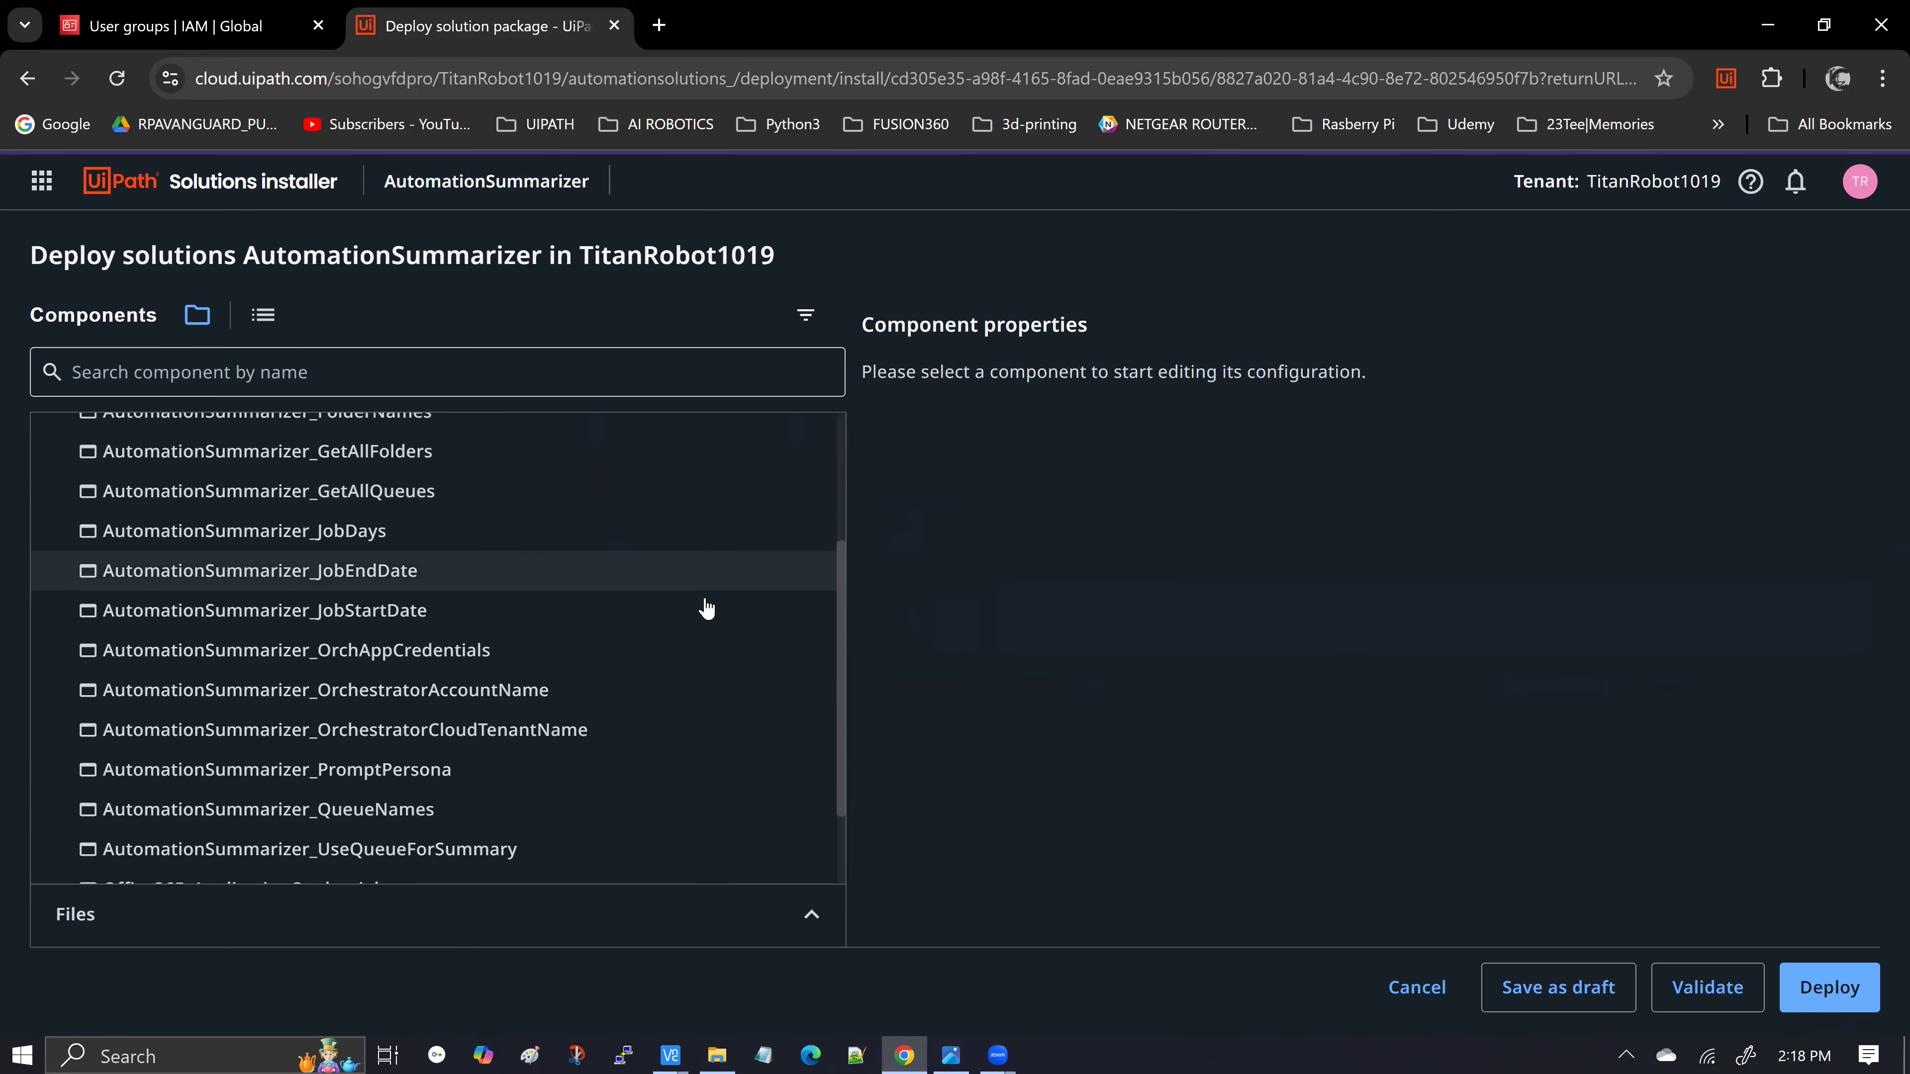
{"action": "left_click", "coordinate": [457, 636]}
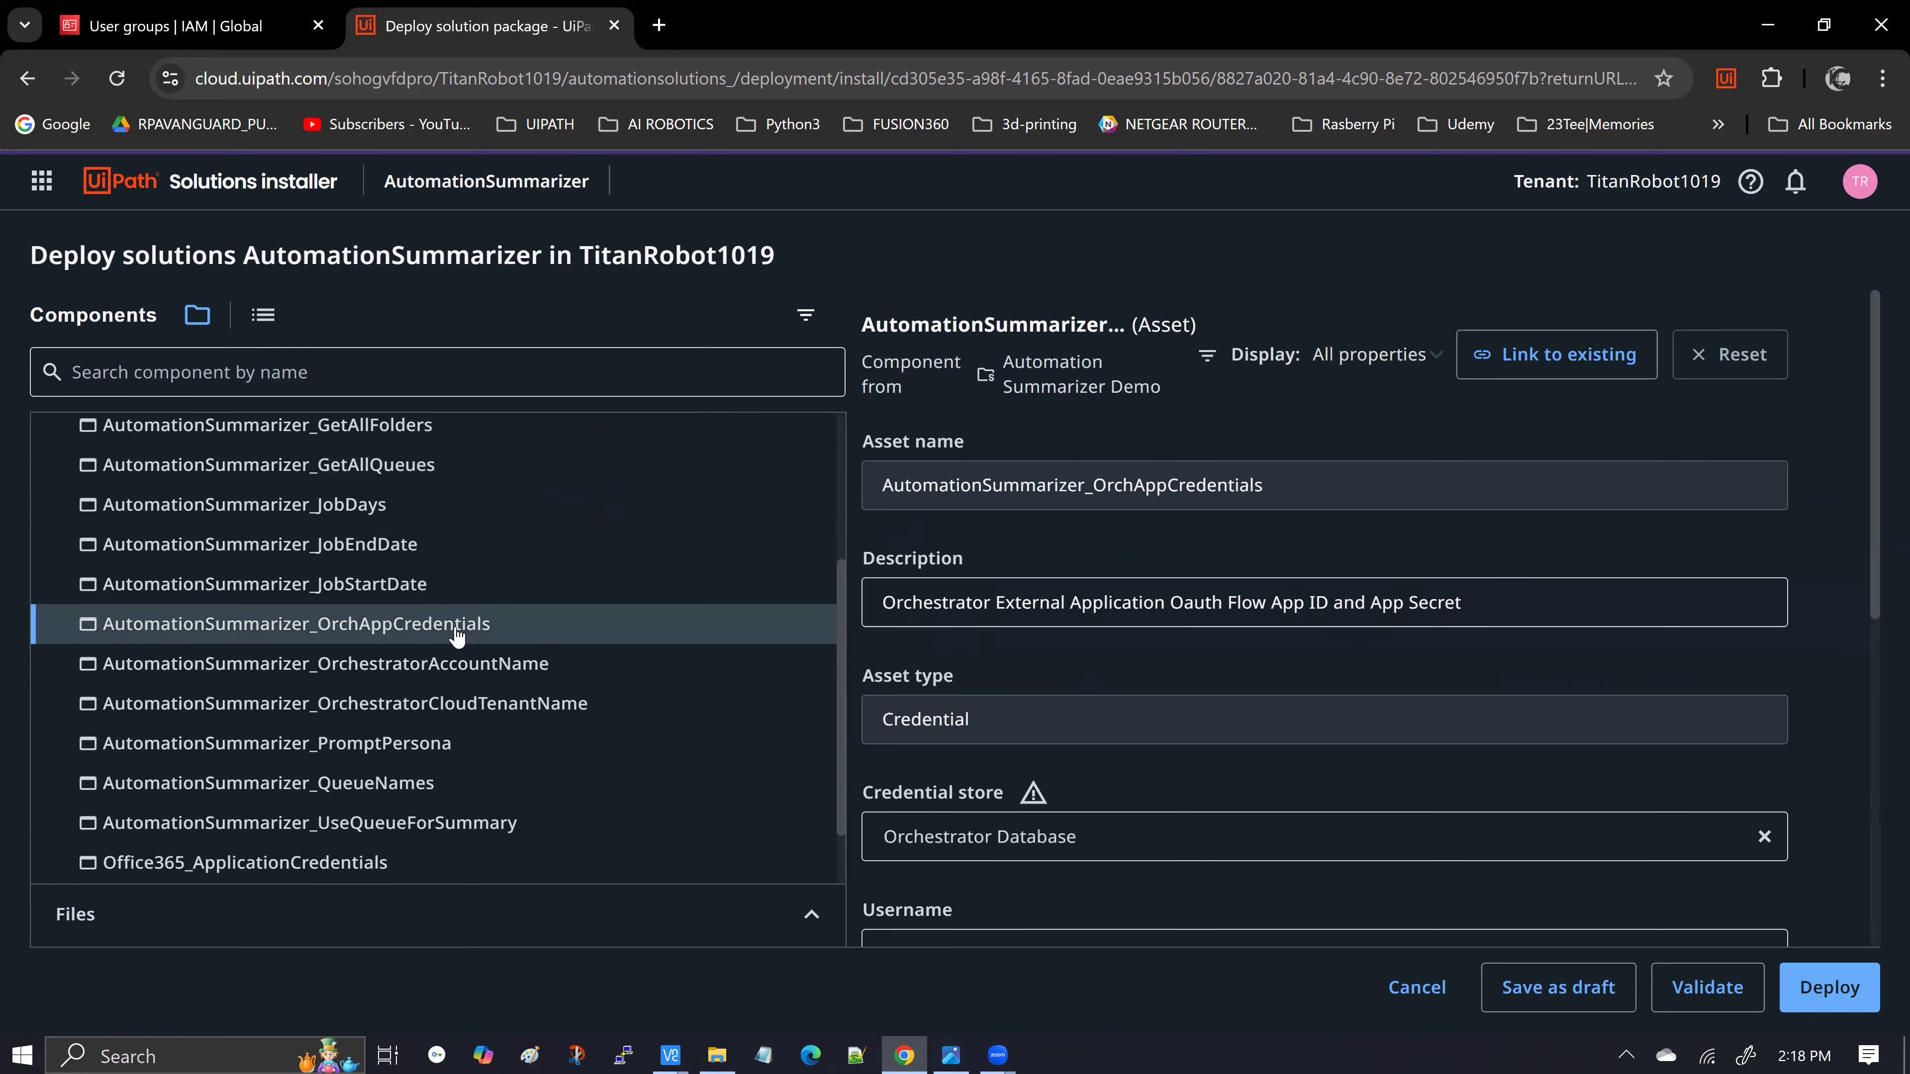
{"action": "scroll", "coordinate": [1205, 625], "scroll_direction": "down", "scroll_amount": 3}
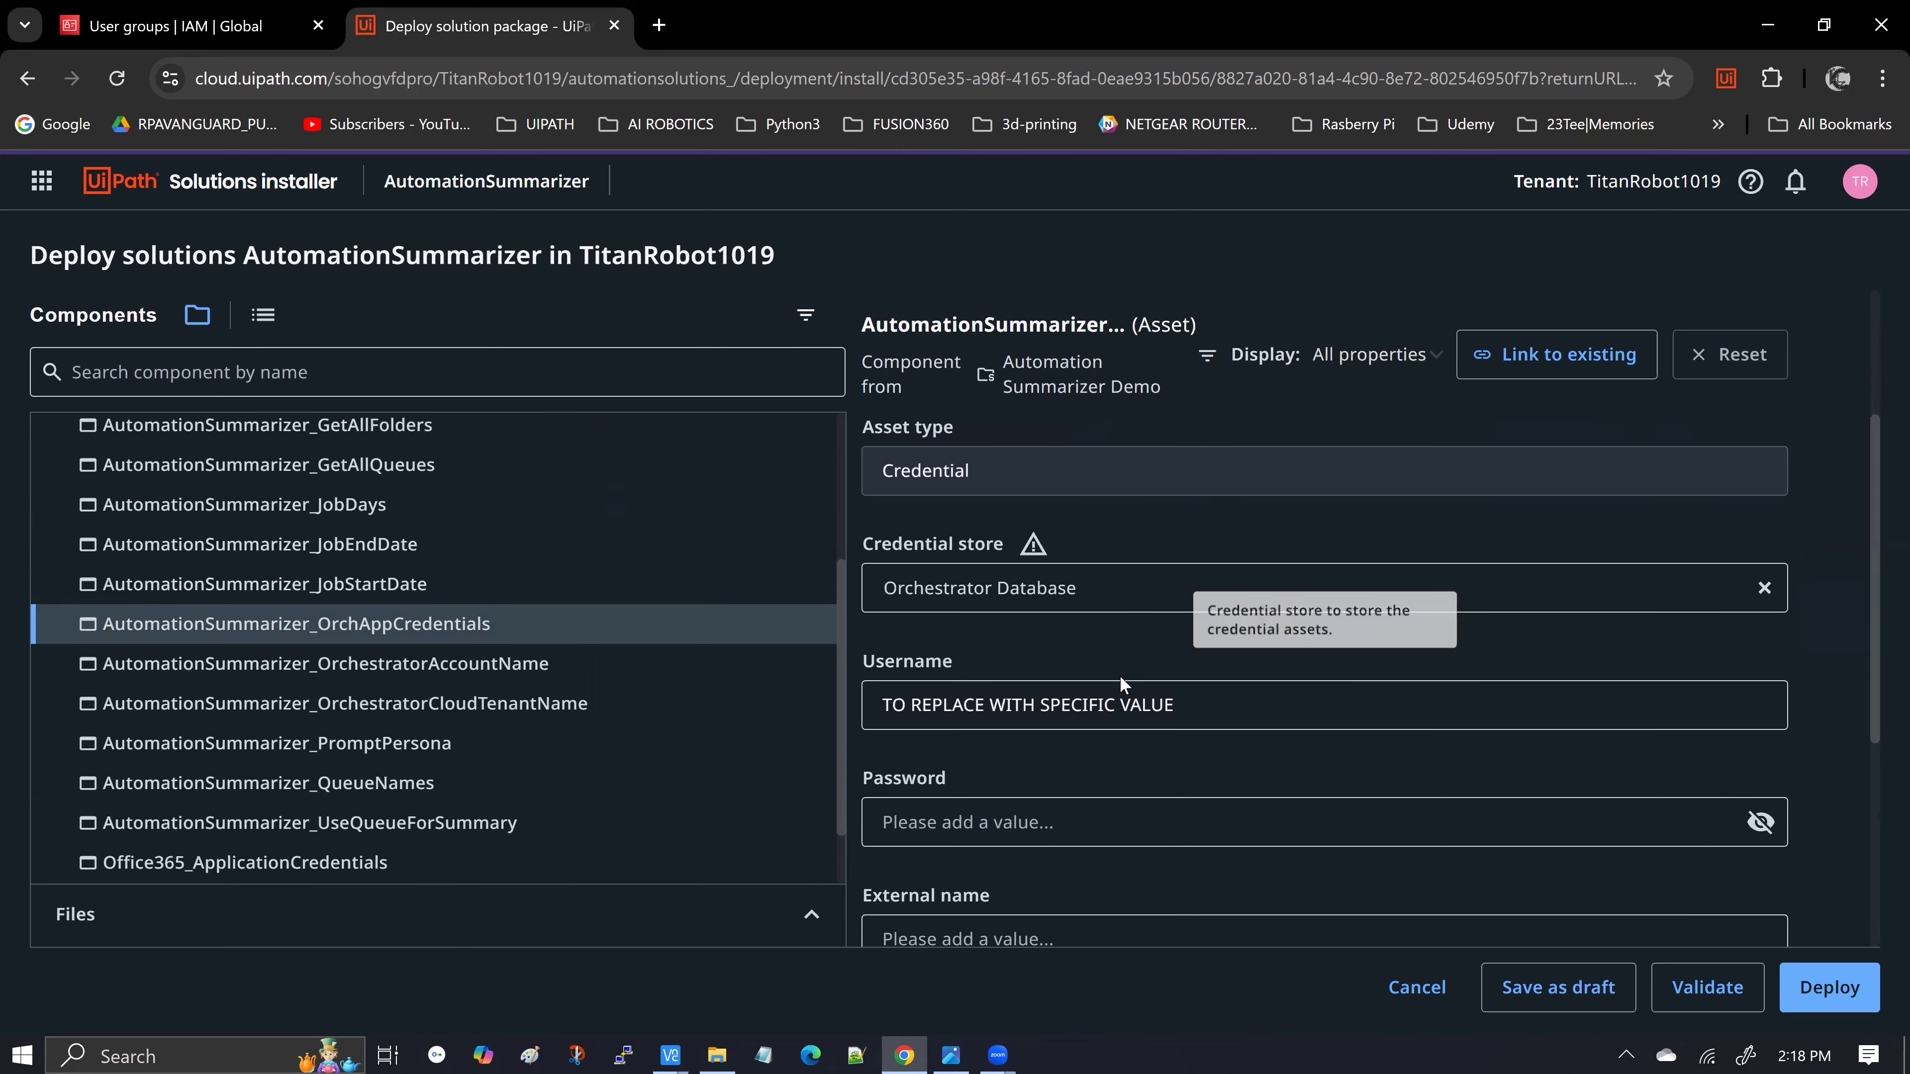
{"action": "scroll", "coordinate": [1206, 631], "scroll_direction": "down", "scroll_amount": 1}
{"action": "left_click_drag", "start_coordinate": [1183, 626], "coordinate": [874, 625]}
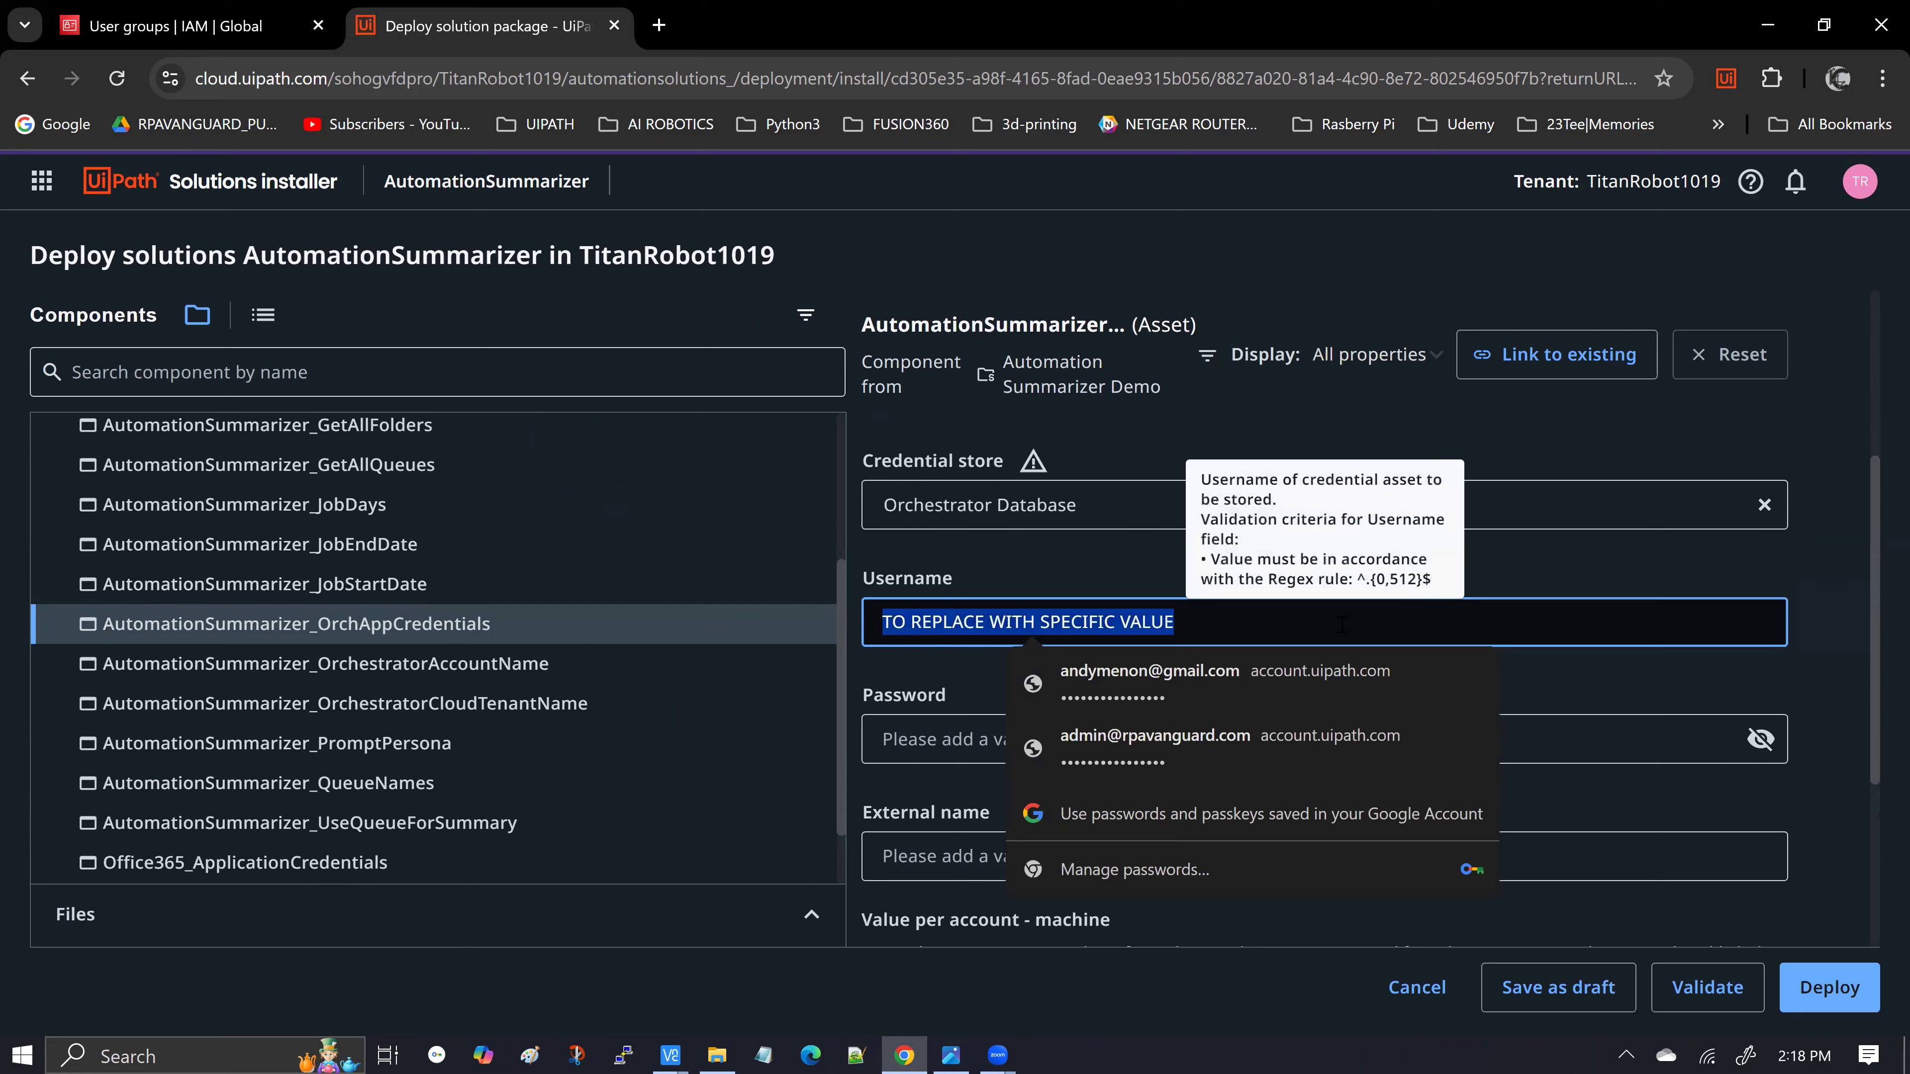
{"action": "type", "text": "REPLACE WITH"}
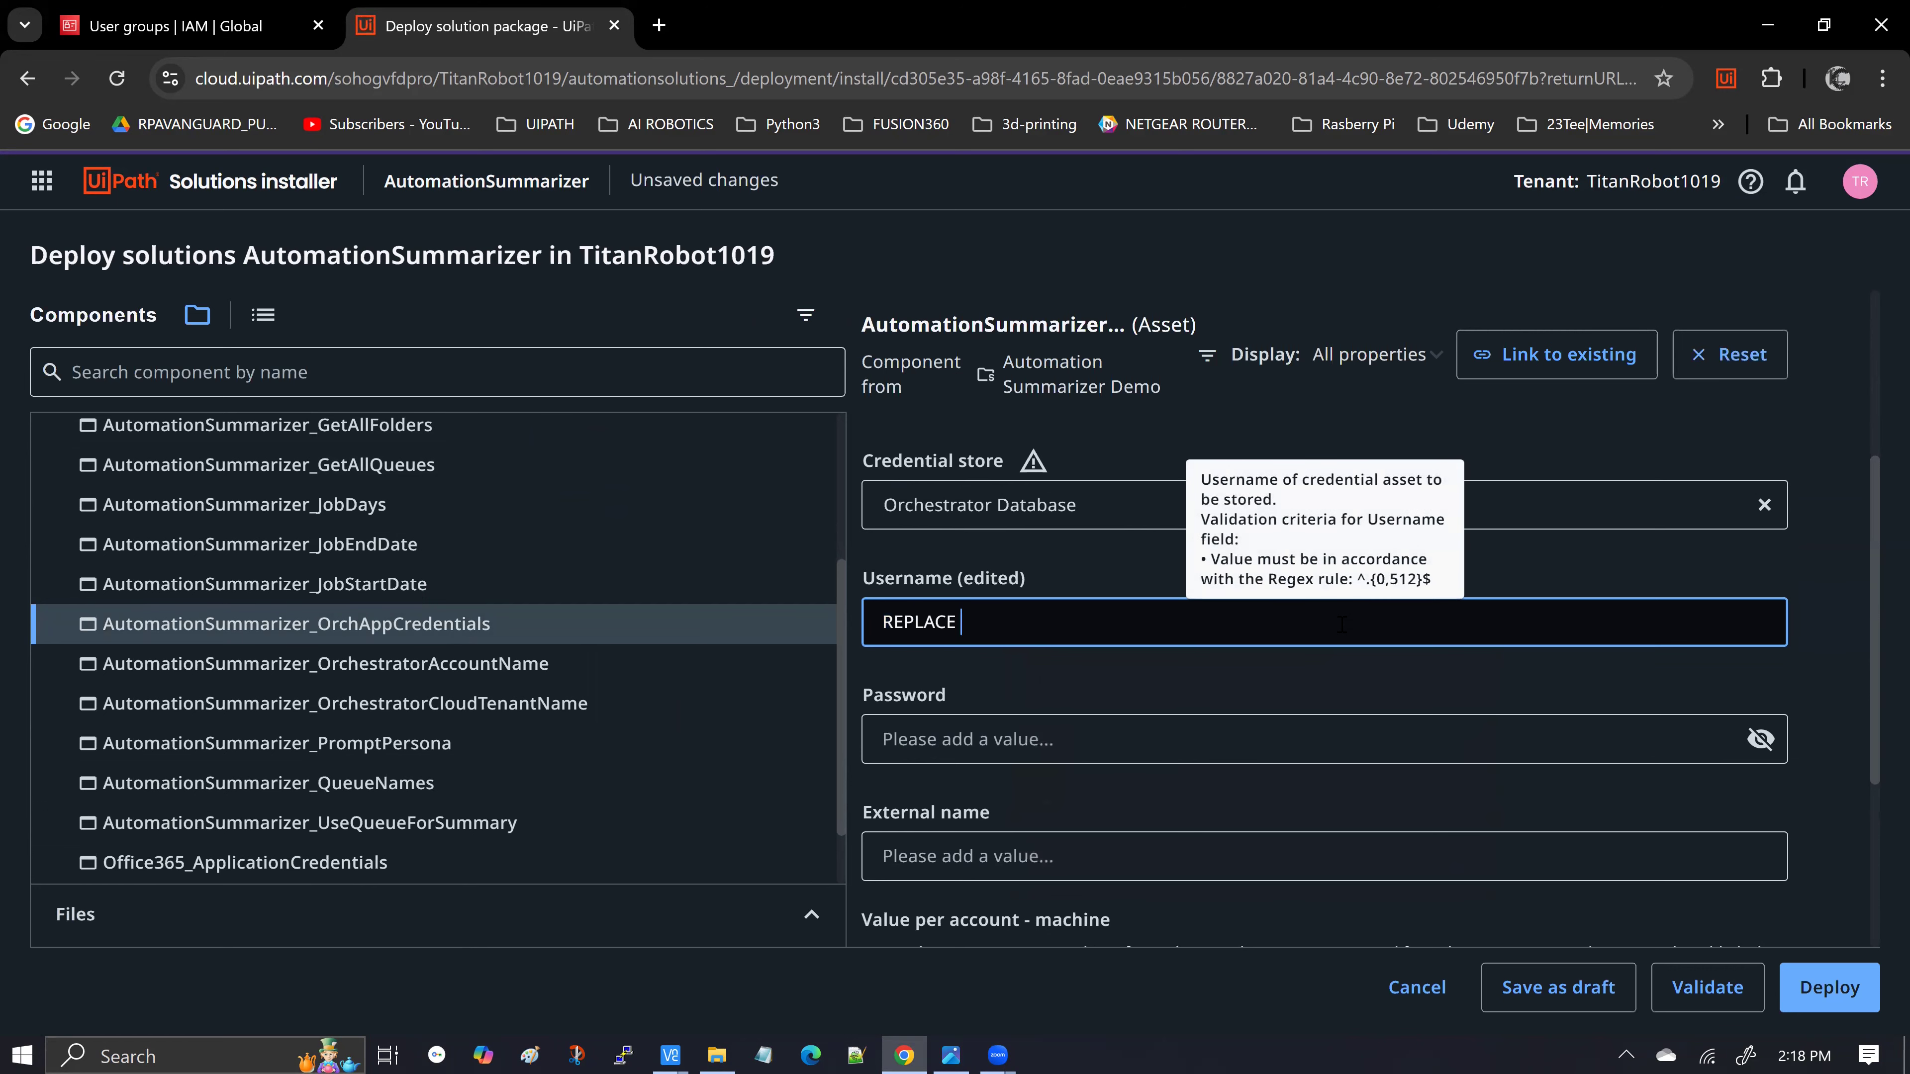
{"action": "type", "text": "YOUR ORCHESTRATOR TENANT"}
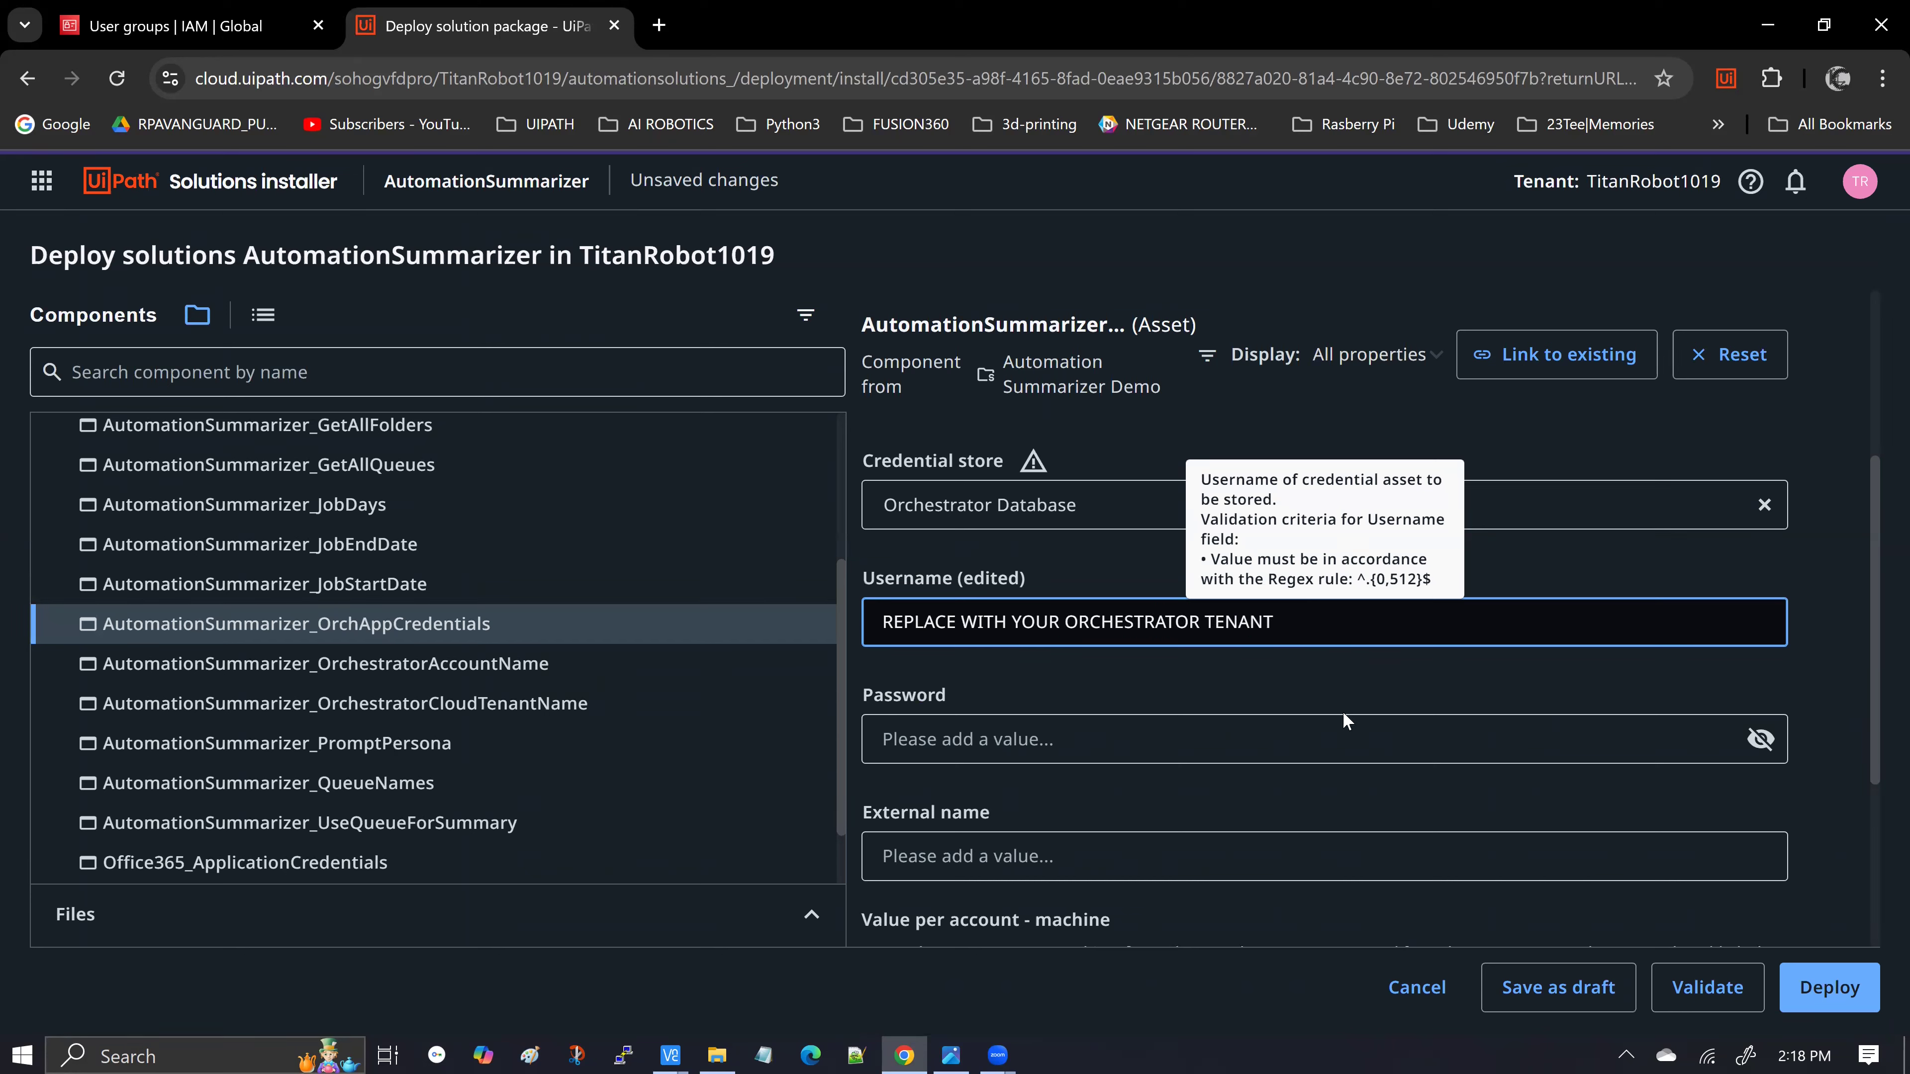
{"action": "left_click", "coordinate": [950, 1055]}
{"action": "left_click", "coordinate": [1766, 21]}
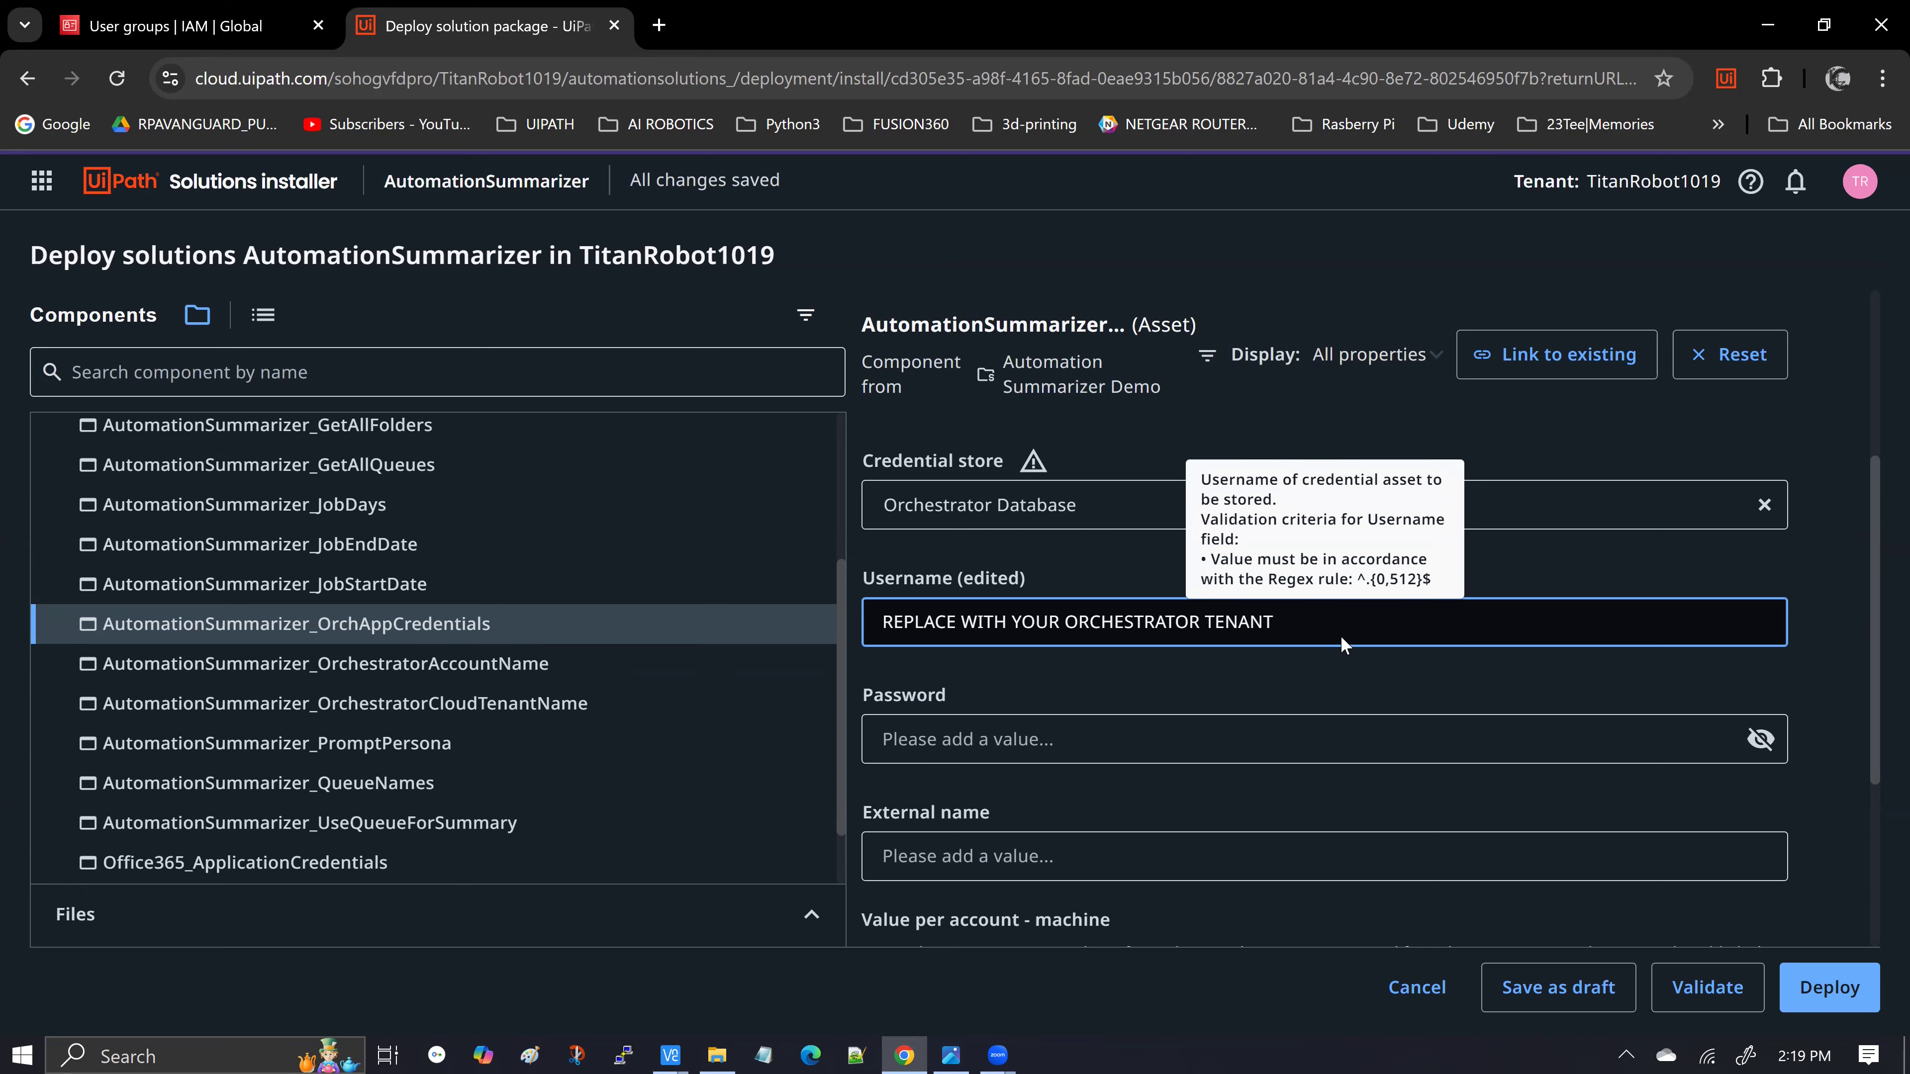
{"action": "type", "text": "IENT ID"}
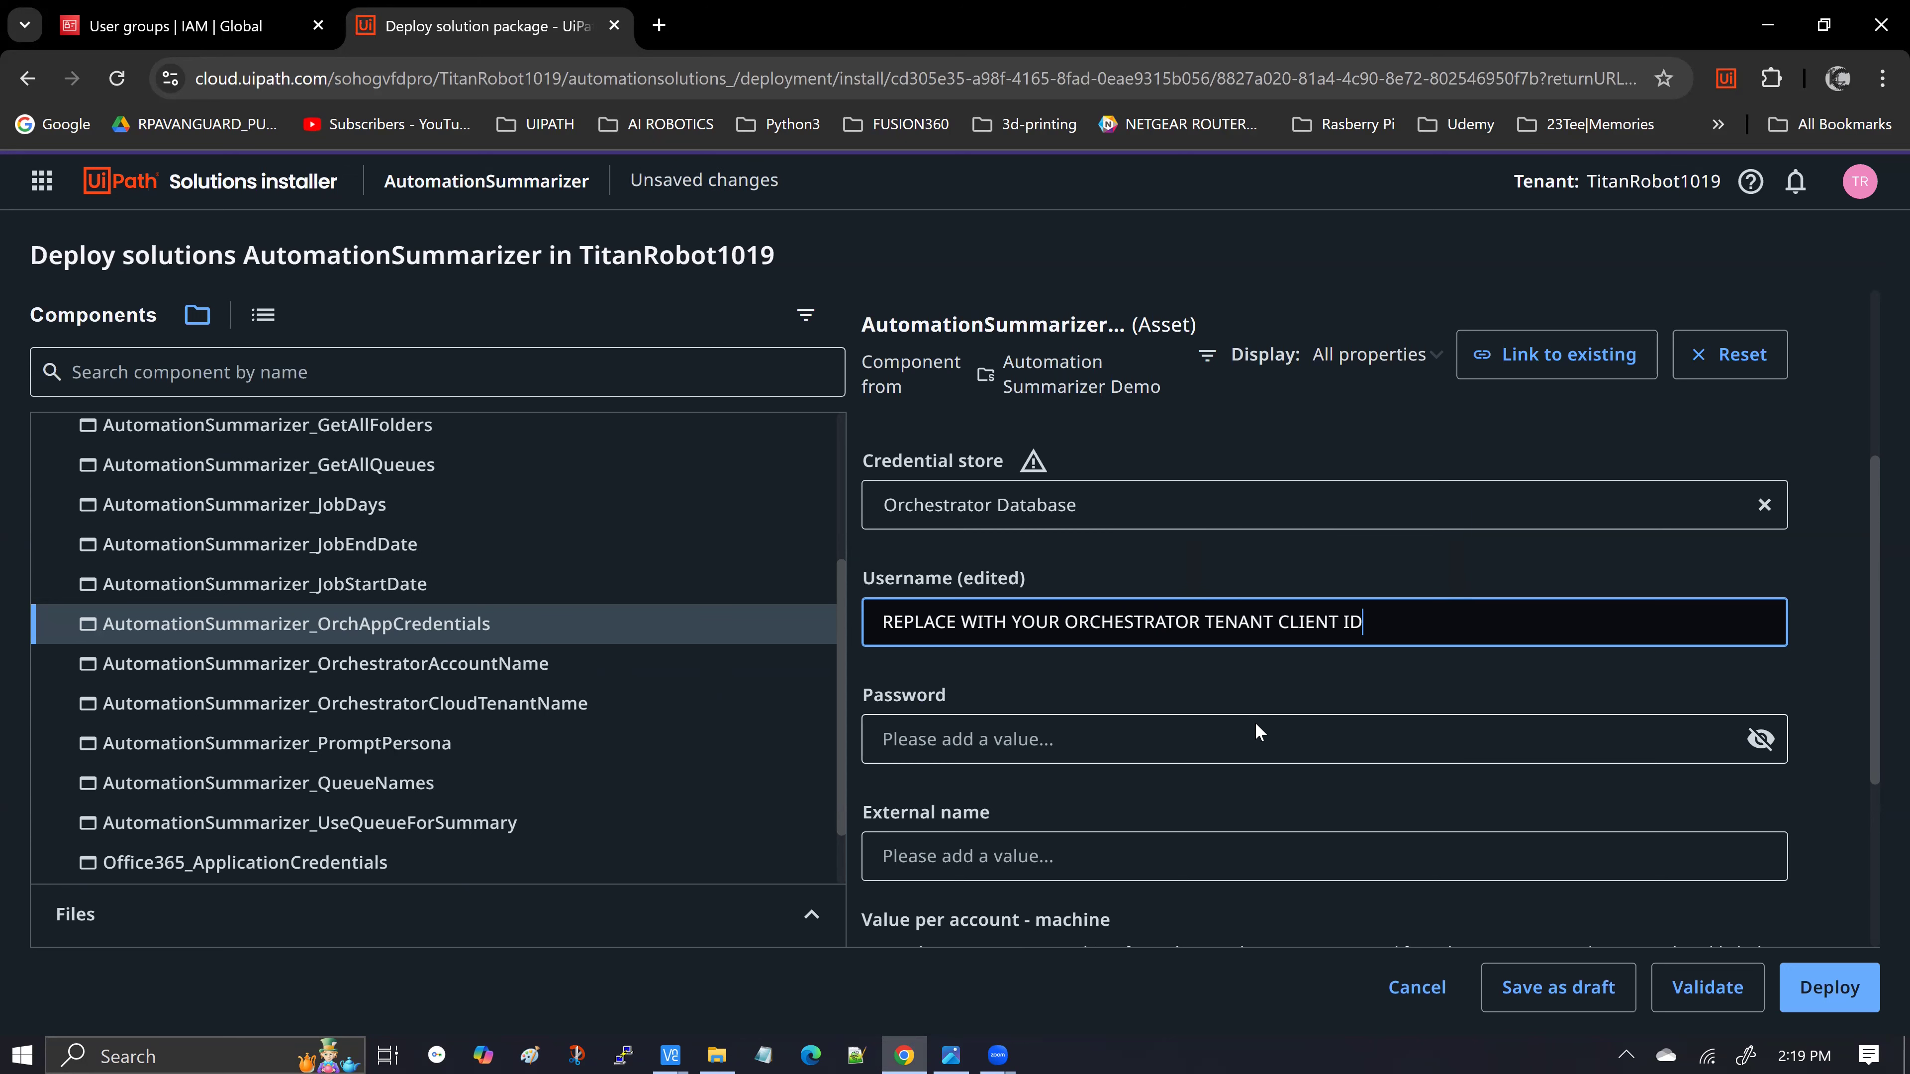
Enter the visible password placeholder 'ENTER YOUR ORCHESTRATOR TENANT USER KEY'
{"action": "left_click", "coordinate": [1197, 739]}
{"action": "left_click", "coordinate": [1760, 738]}
{"action": "left_click", "coordinate": [1269, 747]}
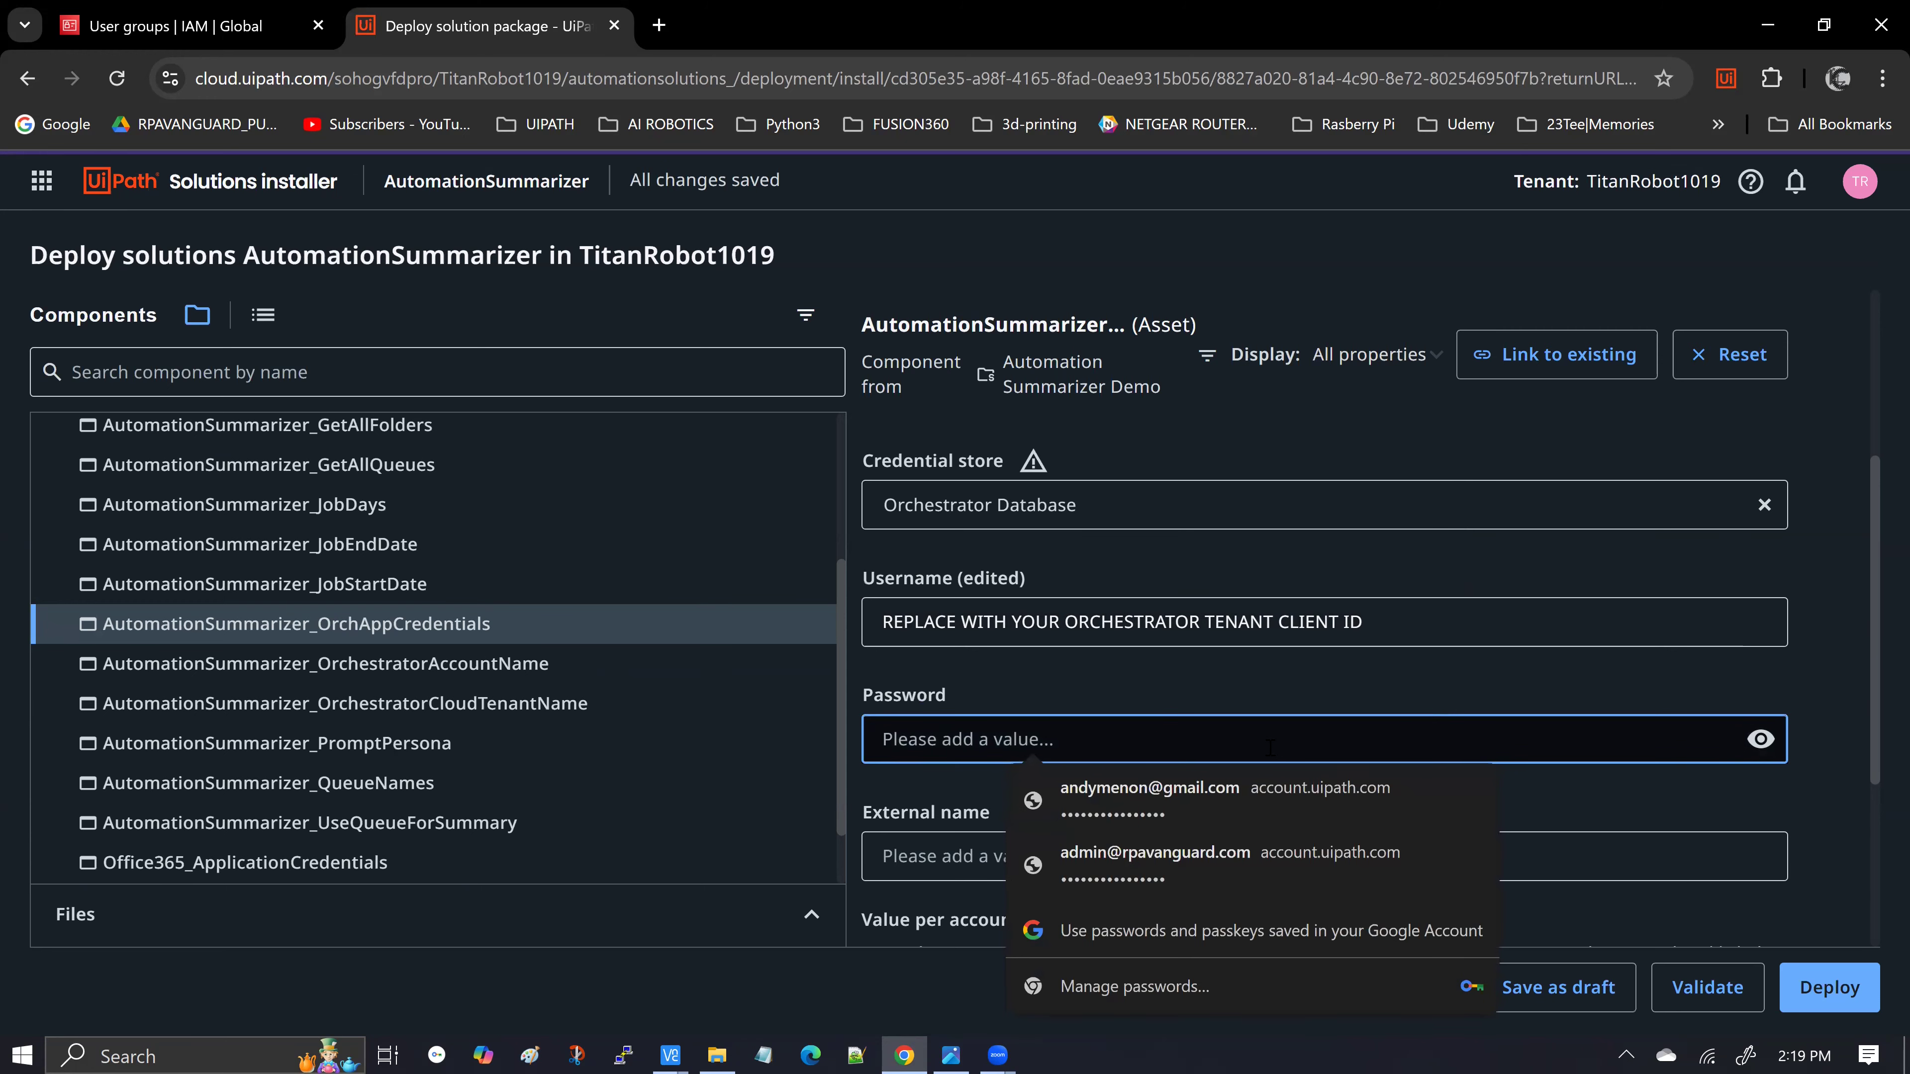
{"action": "type", "text": "ENTER YOUR "}
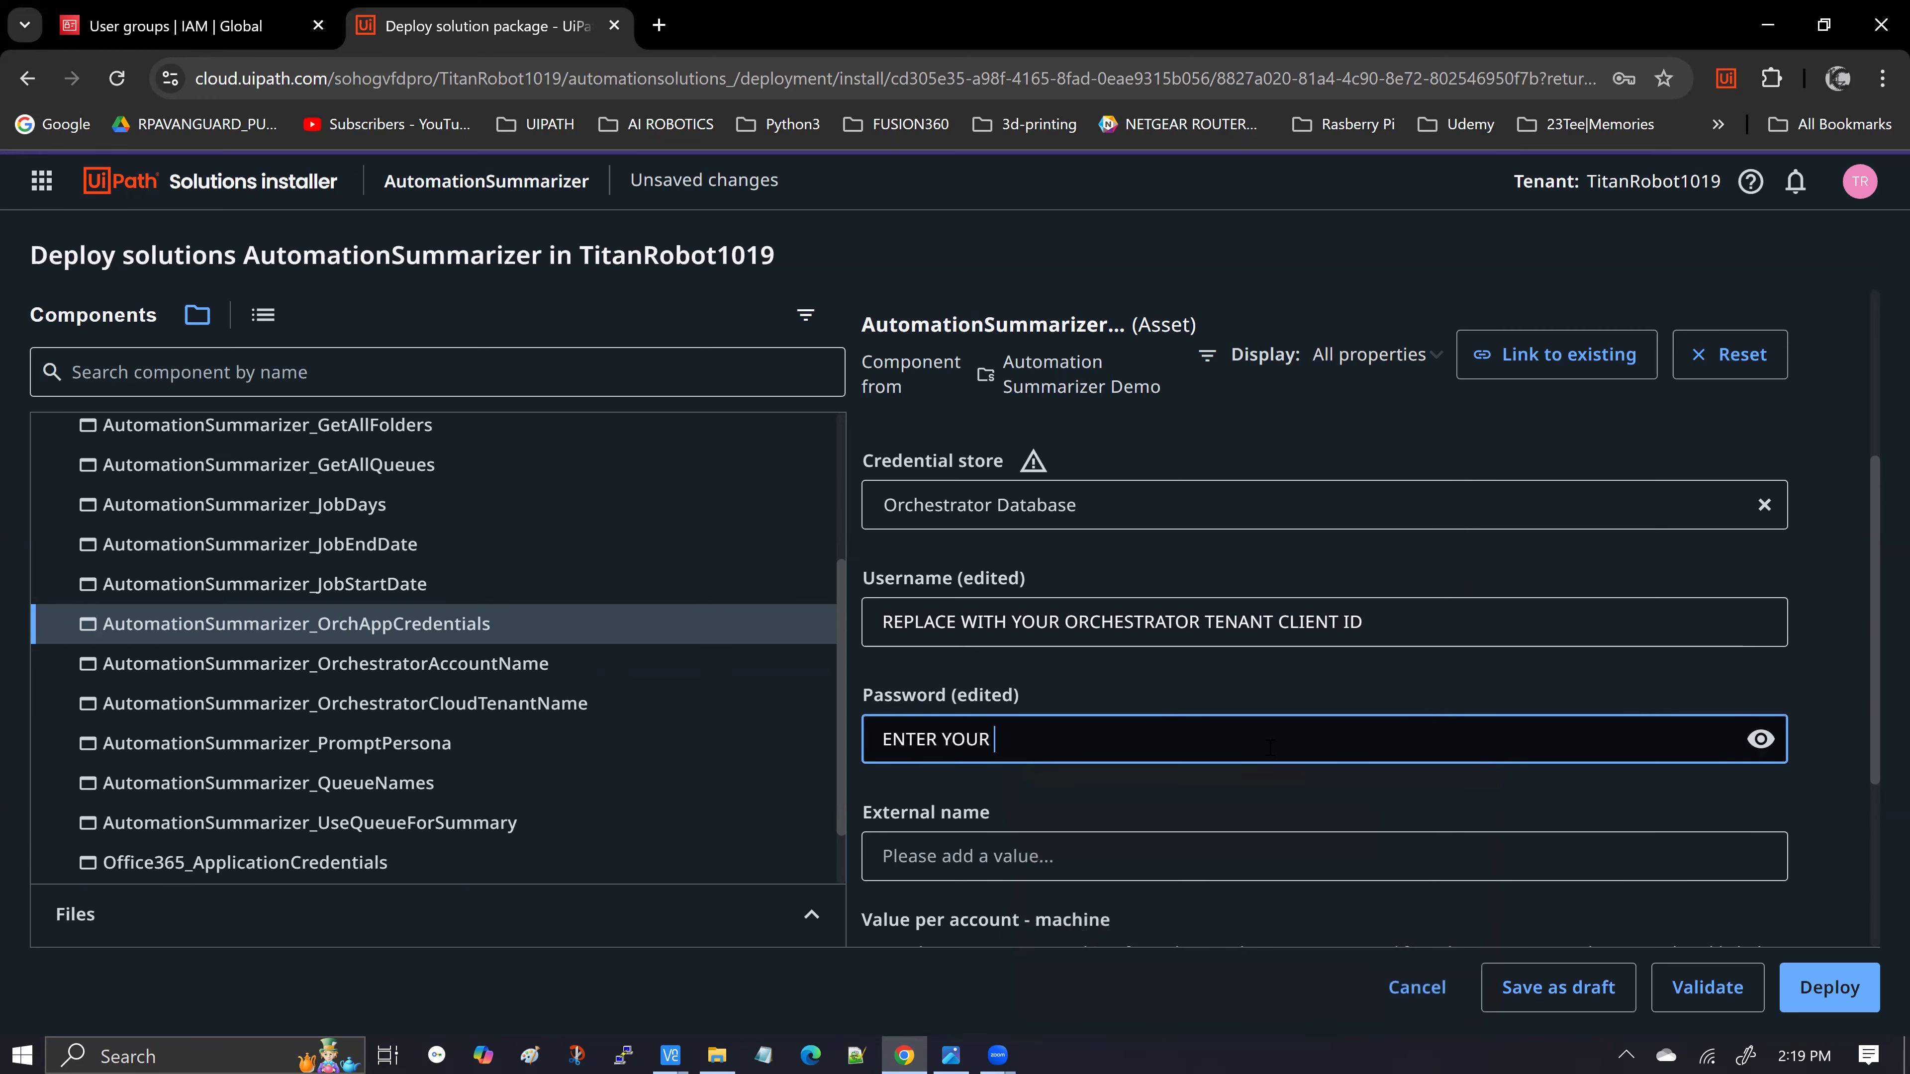
{"action": "type", "text": "ORCHESTRATOR TENANT"}
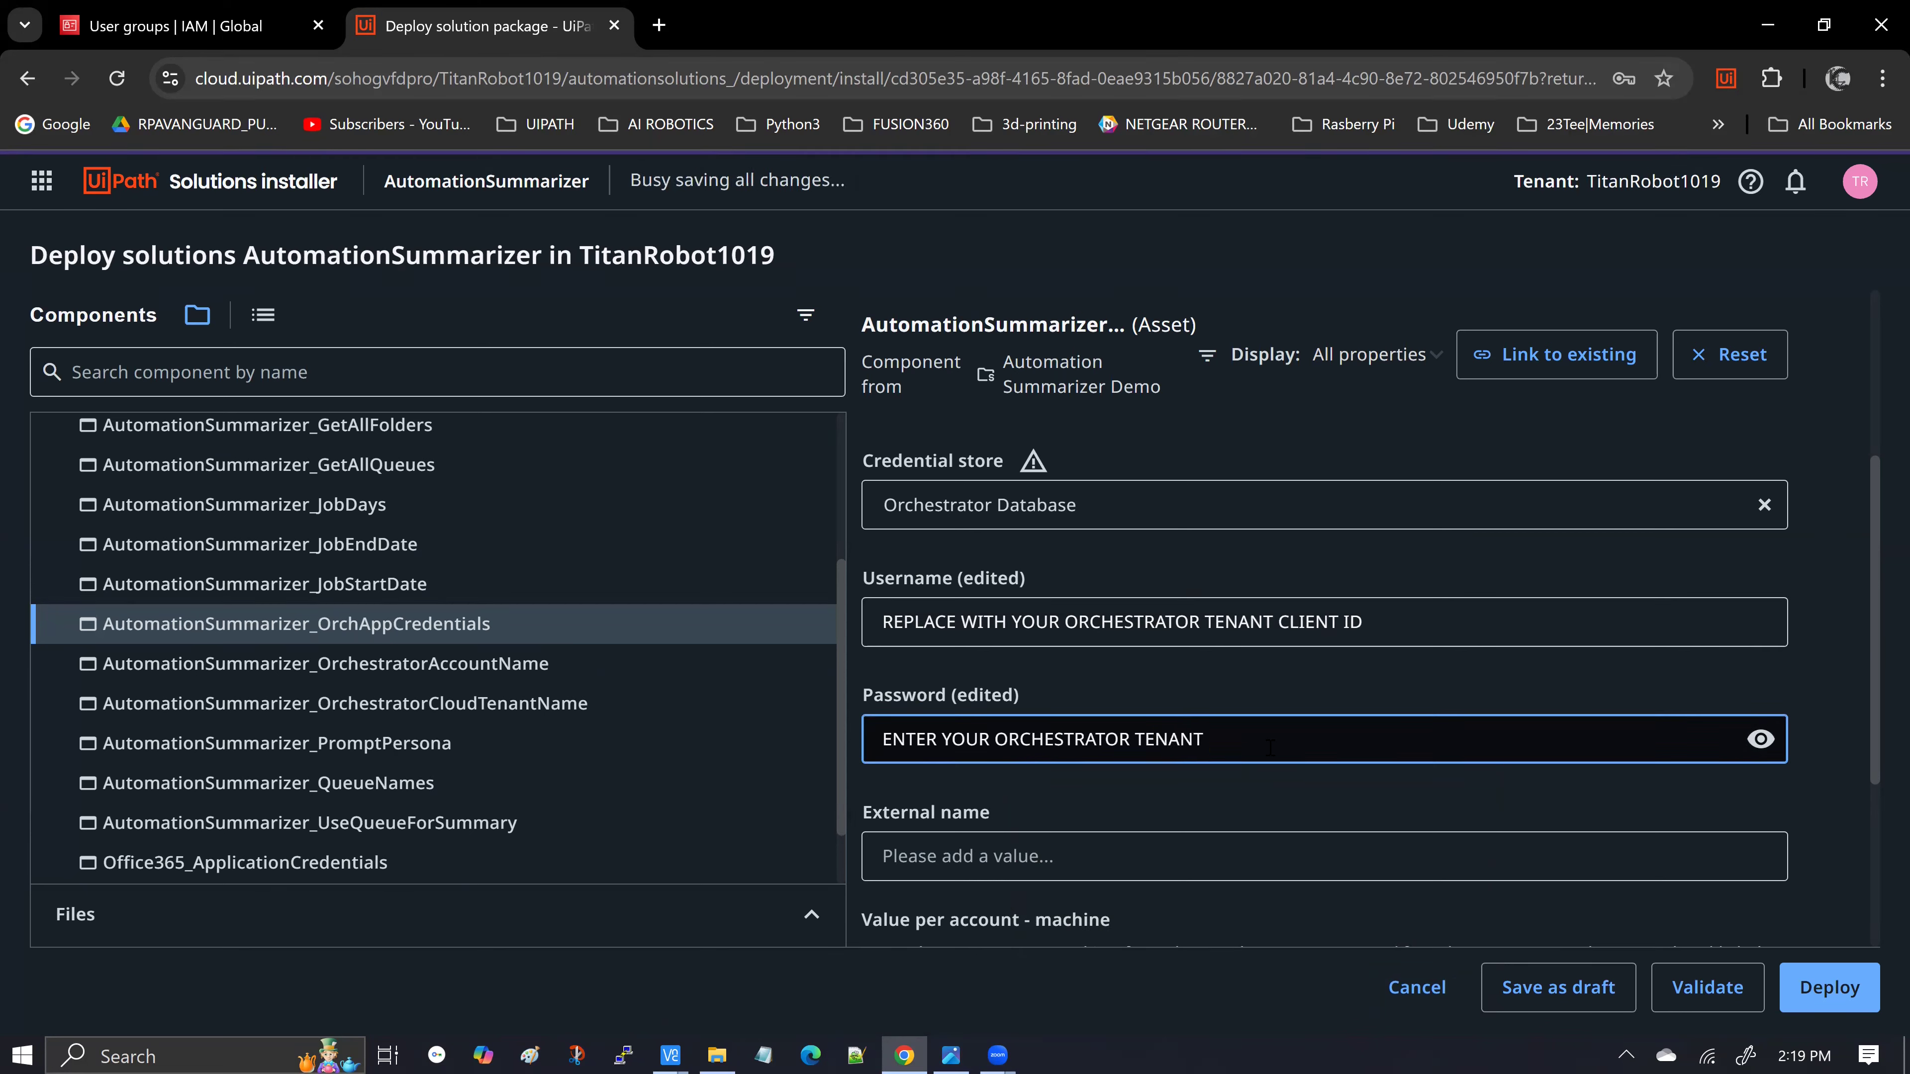
{"action": "key", "text": "alt+Tab"}
{"action": "key", "text": "alt+Tab"}
{"action": "type", "text": "USER KEY"}
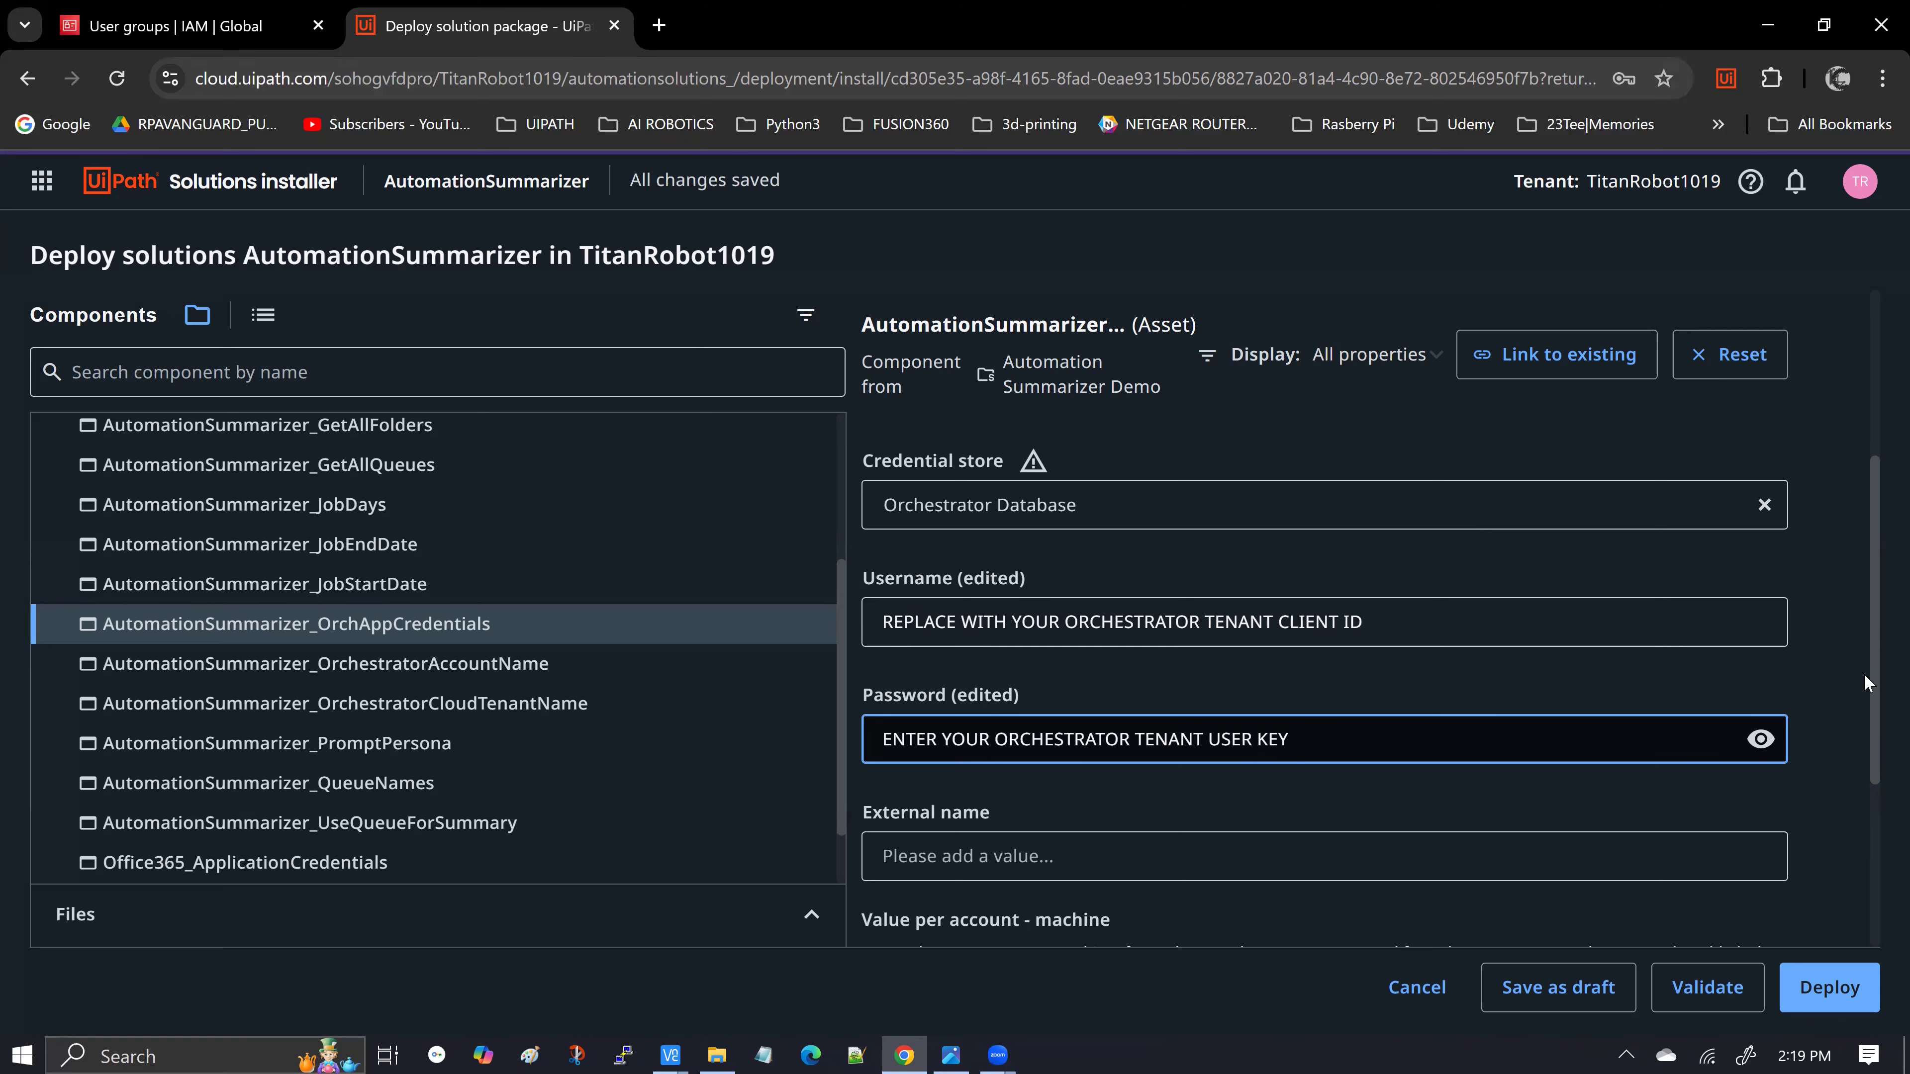
{"action": "scroll", "coordinate": [1864, 673], "scroll_direction": "down", "scroll_amount": 2}
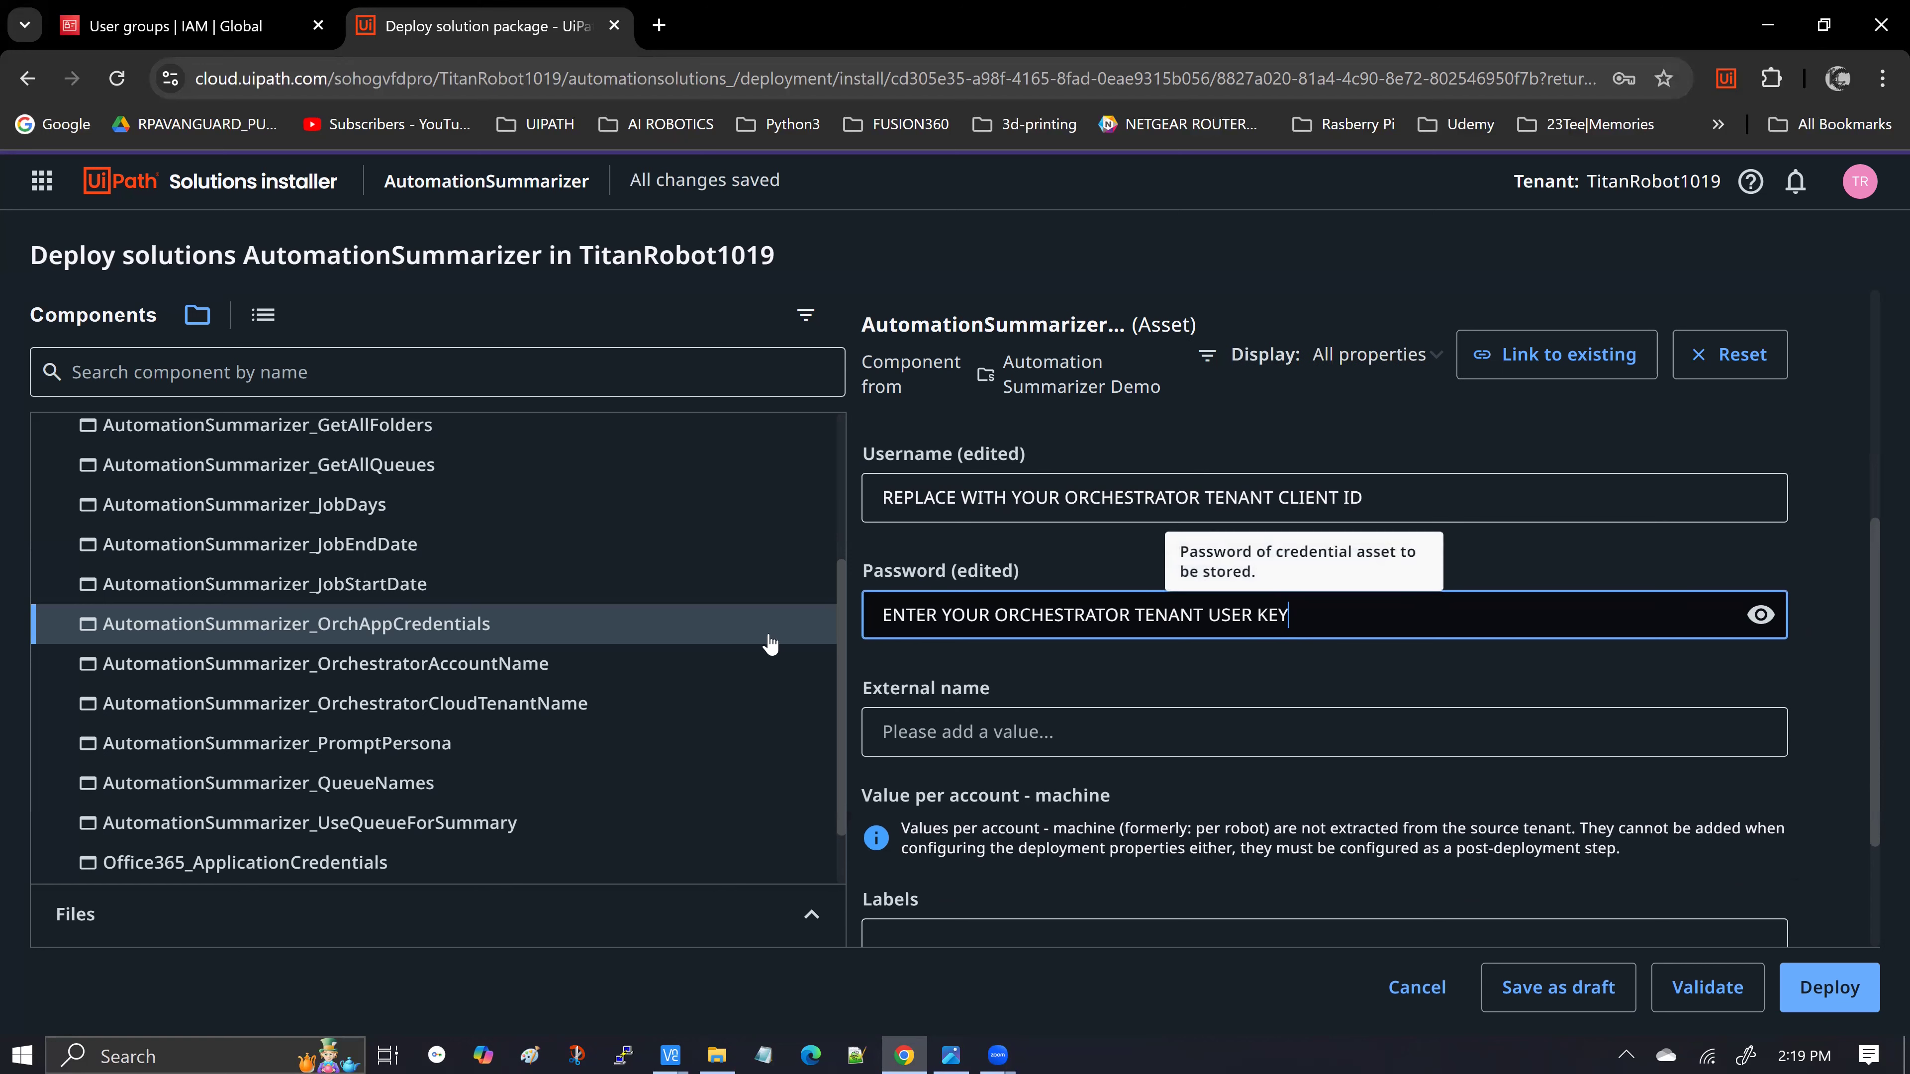
Set the OrchestratorAccountName asset's global value to the organization ID titanrobot2022
{"action": "left_click", "coordinate": [504, 670]}
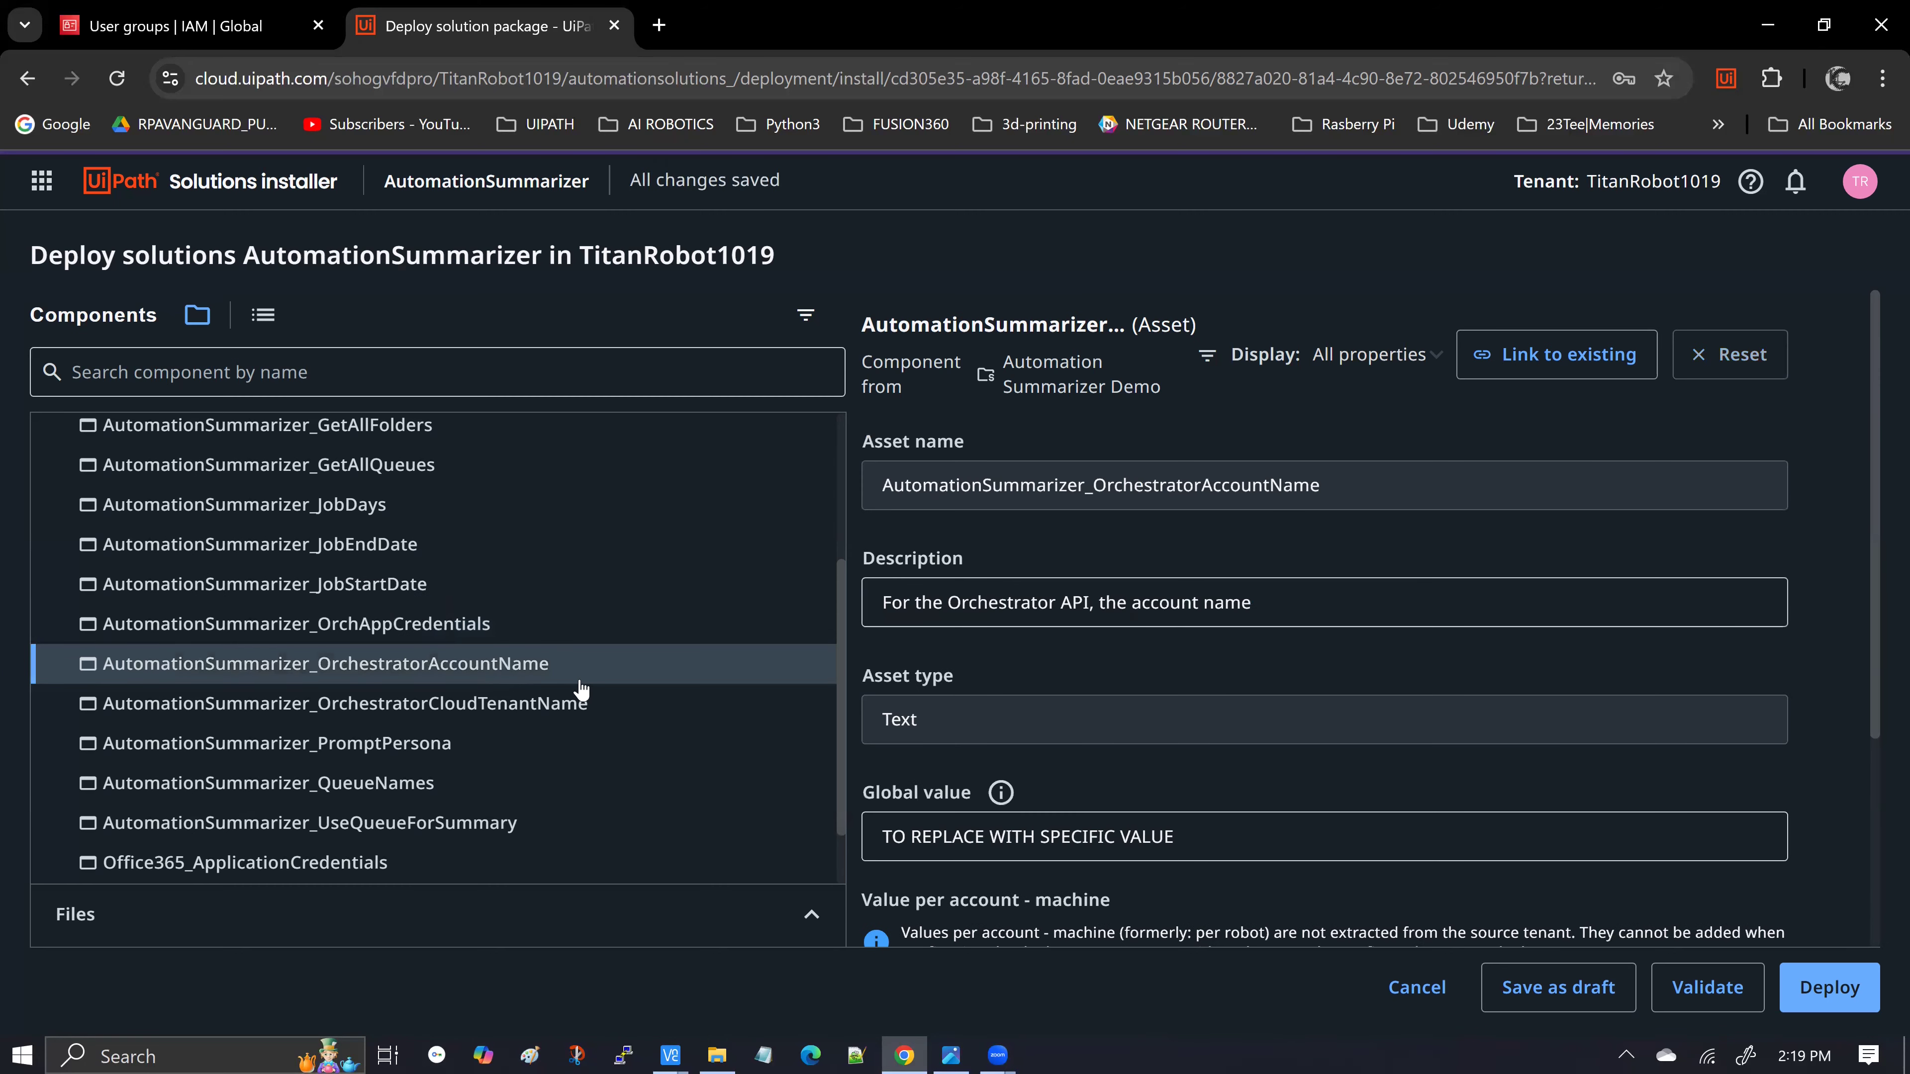
{"action": "key", "text": "alt+Tab"}
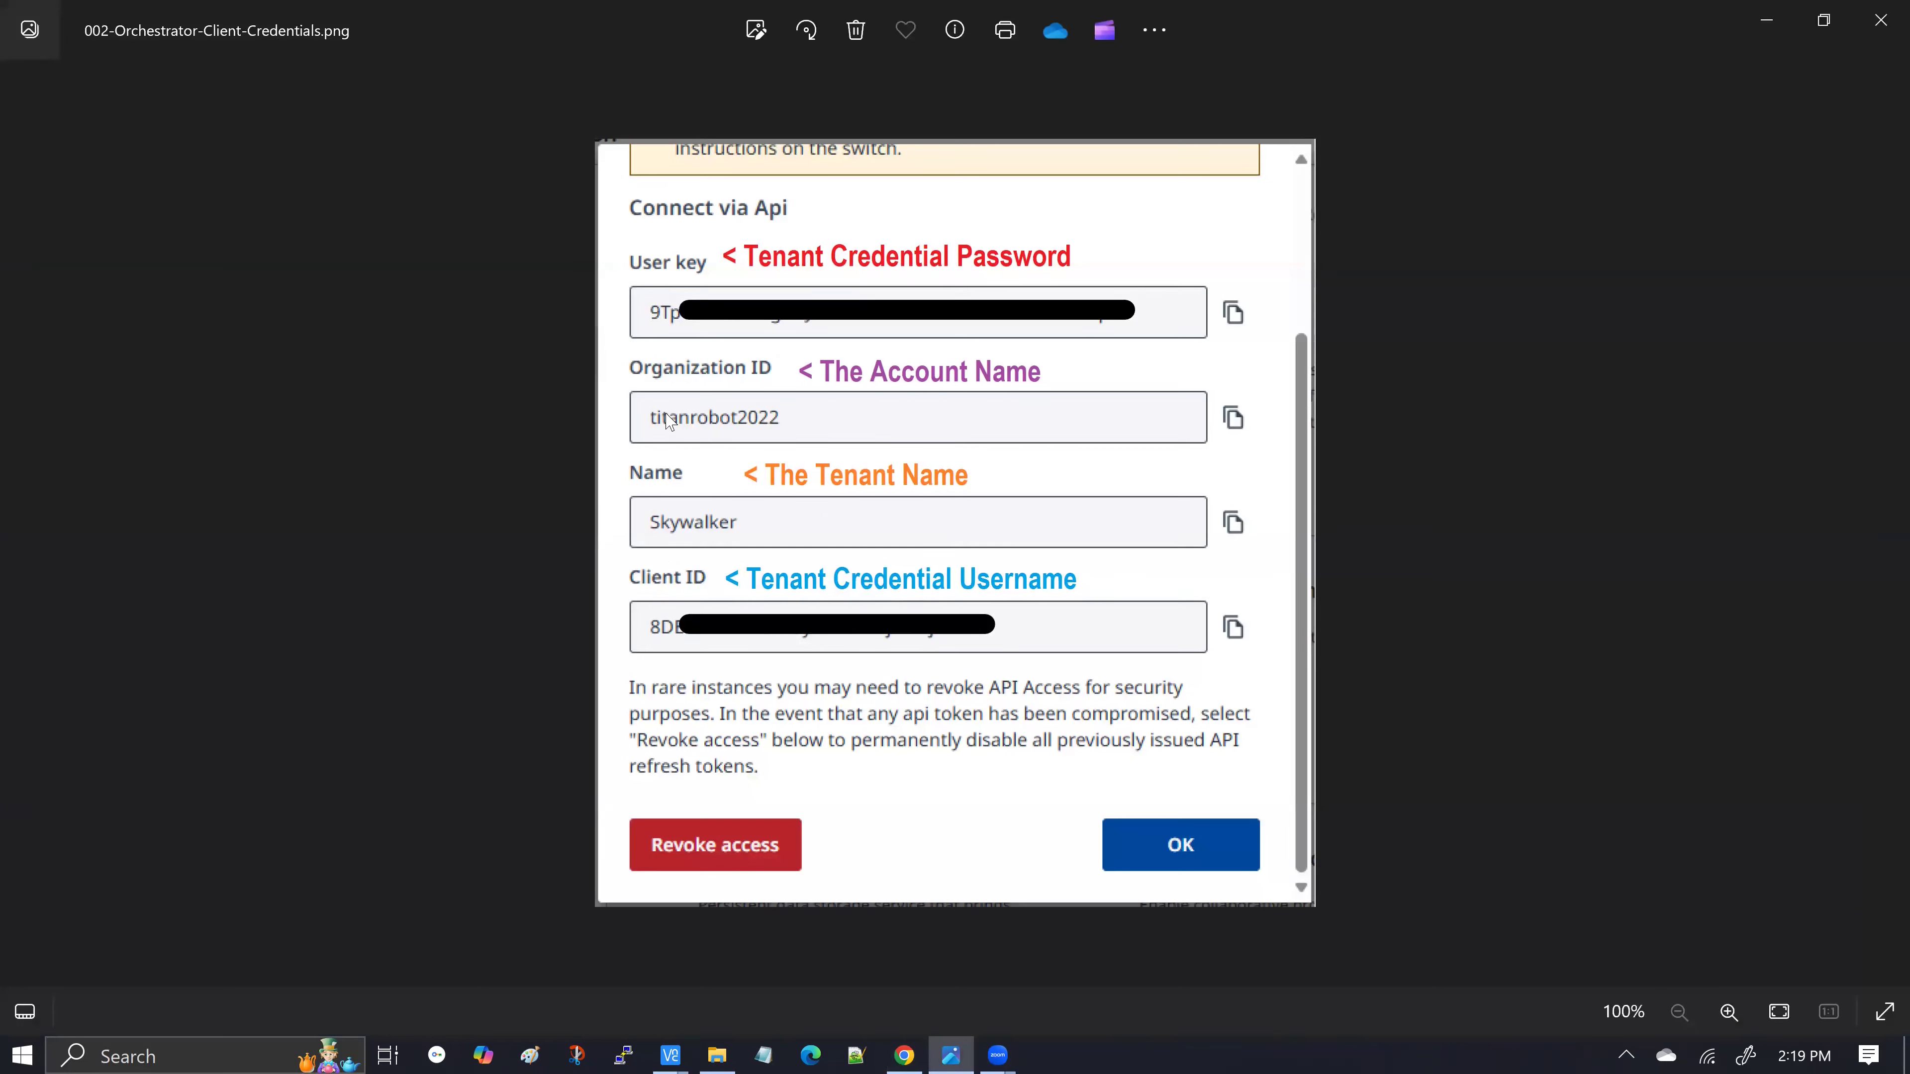
{"action": "key", "text": "alt+Tab"}
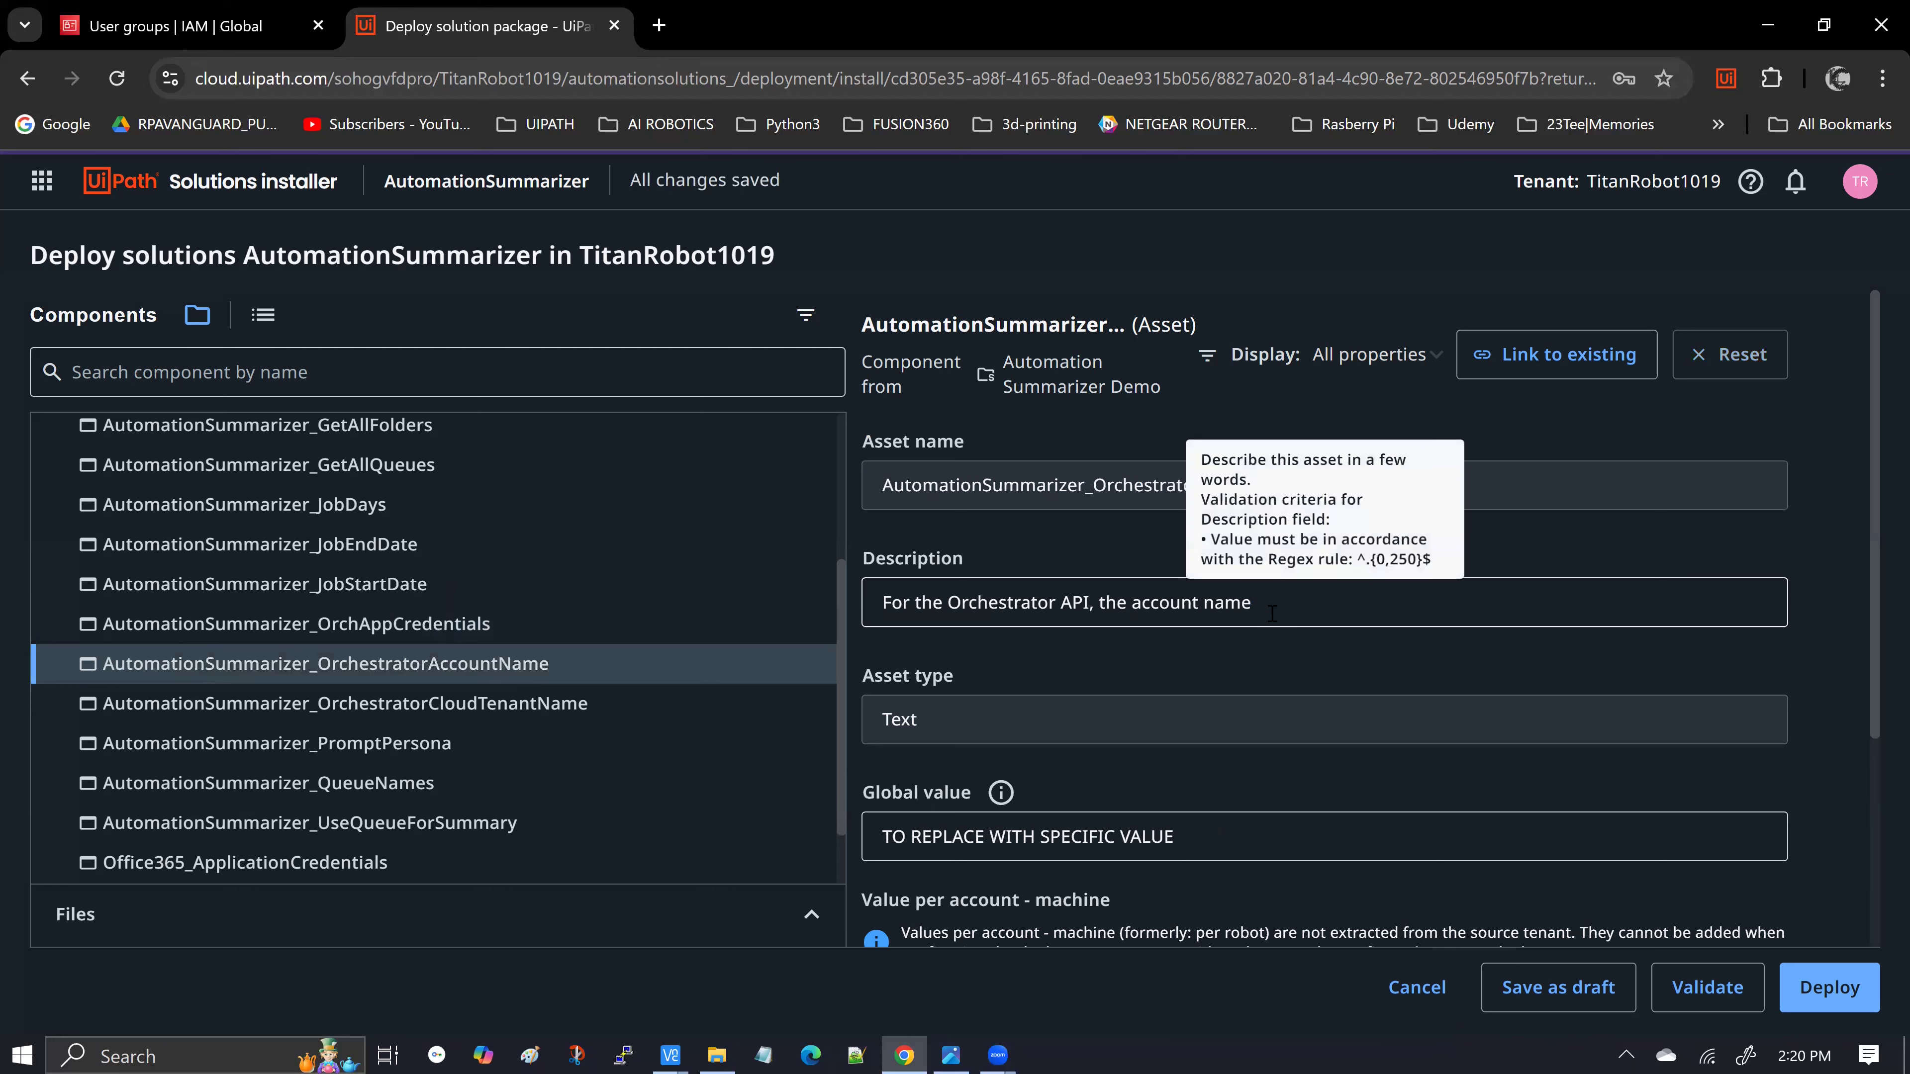
{"action": "left_click_drag", "start_coordinate": [1276, 610], "coordinate": [869, 615]}
{"action": "left_click", "coordinate": [978, 723]}
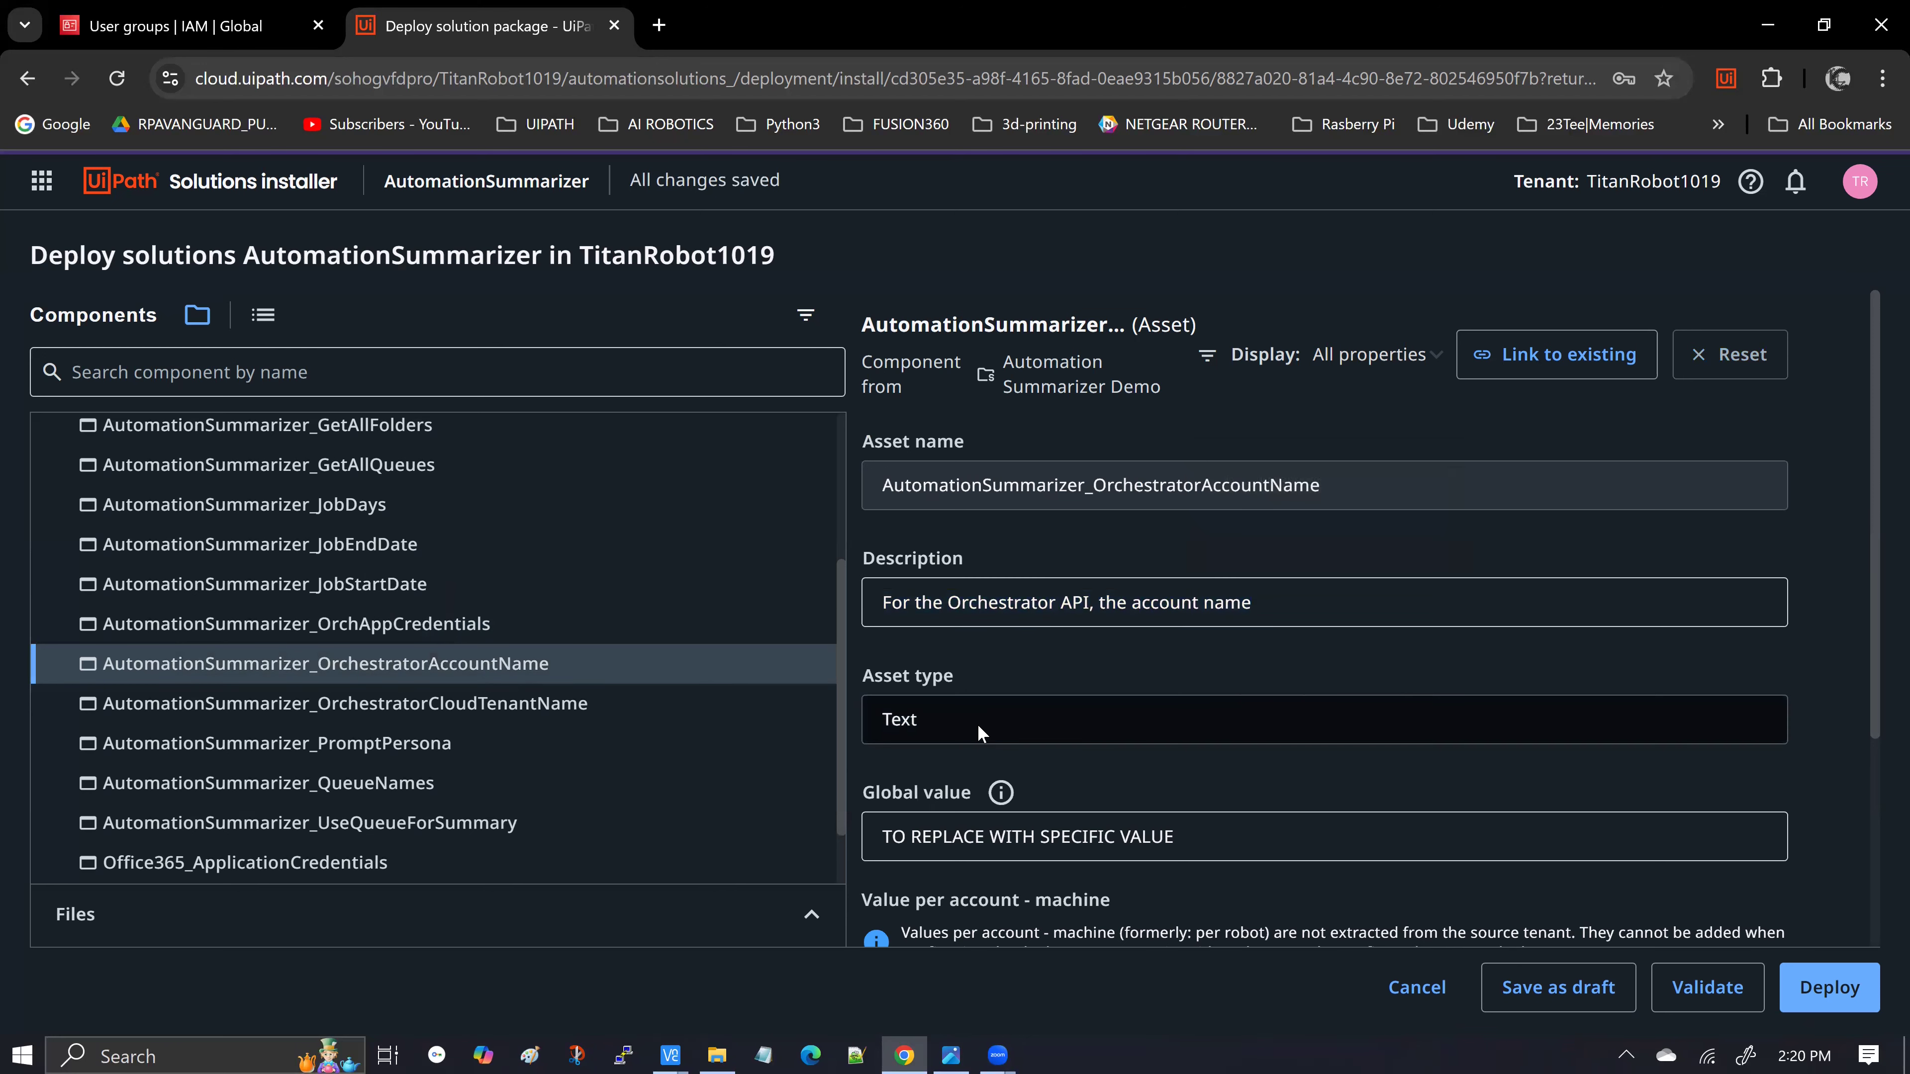
{"action": "scroll", "coordinate": [977, 724], "scroll_direction": "down", "scroll_amount": 1}
{"action": "triple_click", "coordinate": [1187, 716]}
{"action": "type", "text": "ti"}
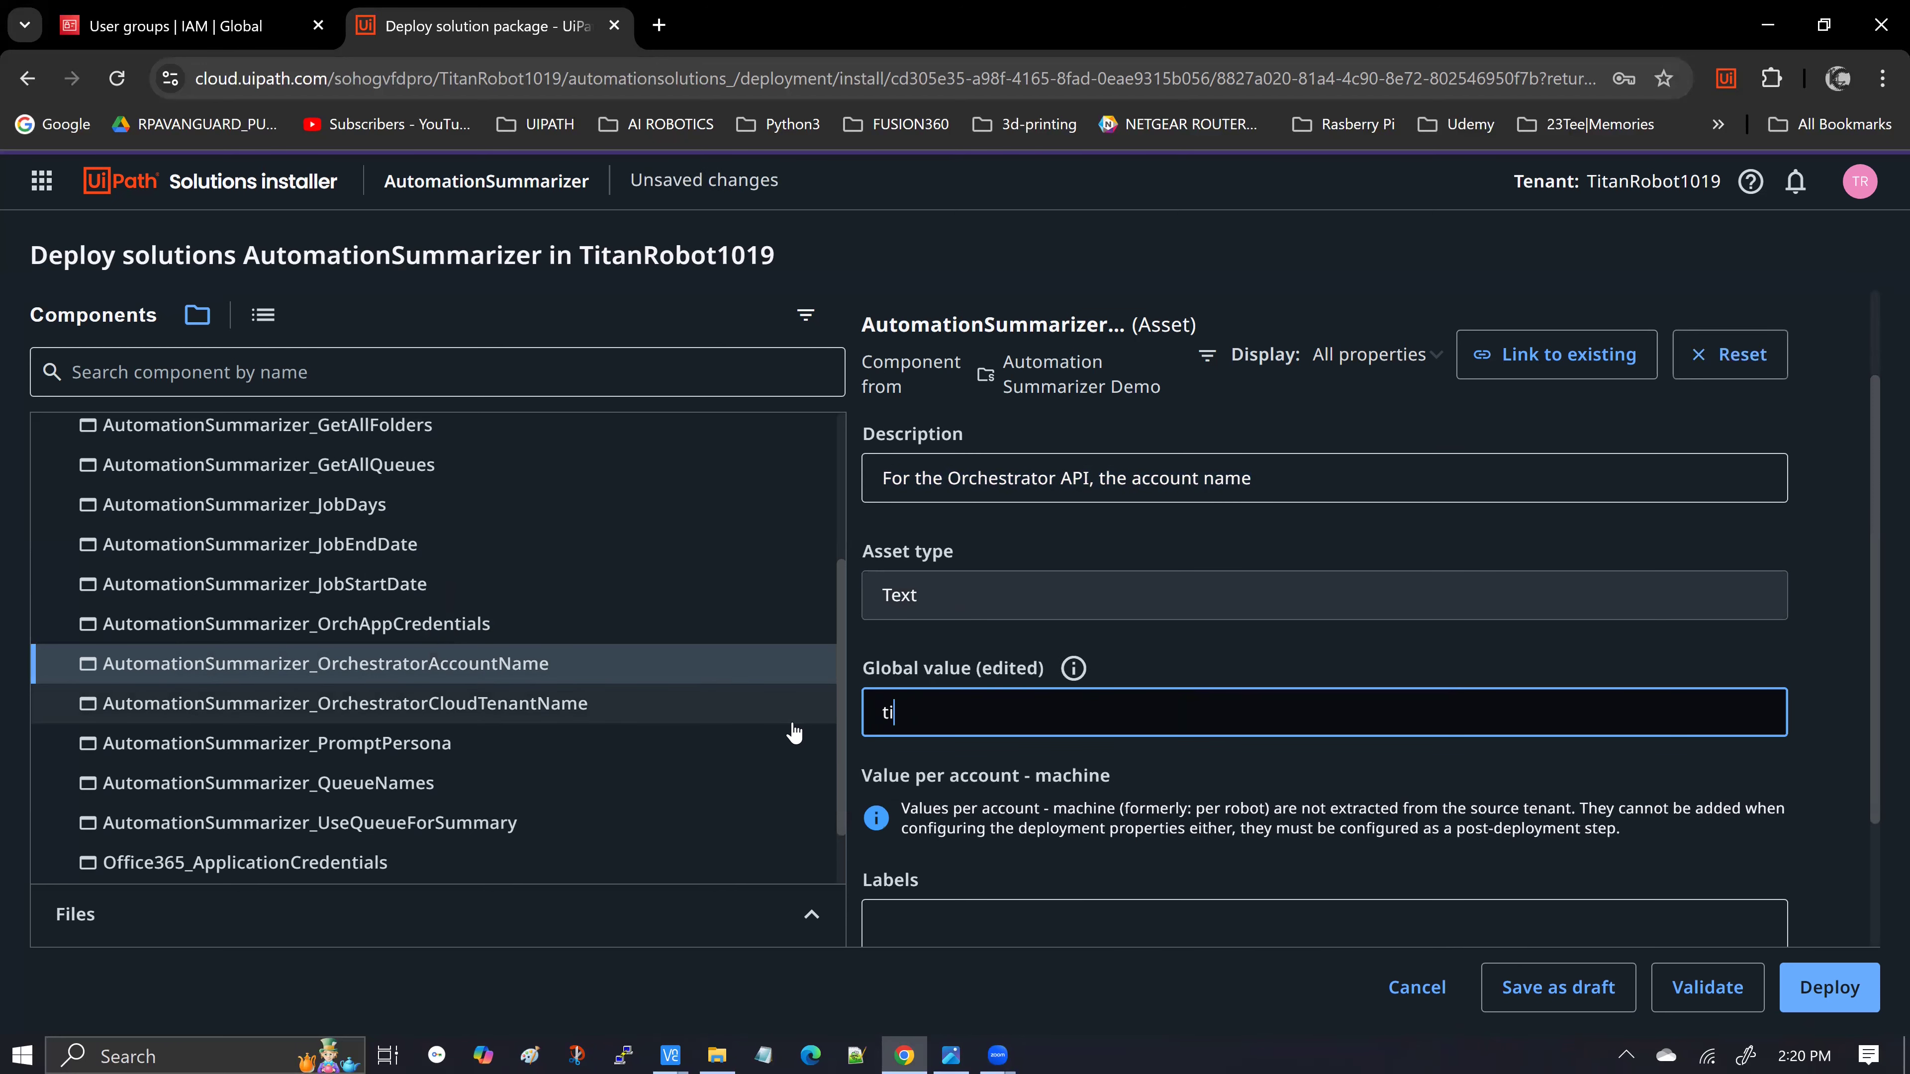
{"action": "type", "text": "tan"}
{"action": "key", "text": "alt+Tab"}
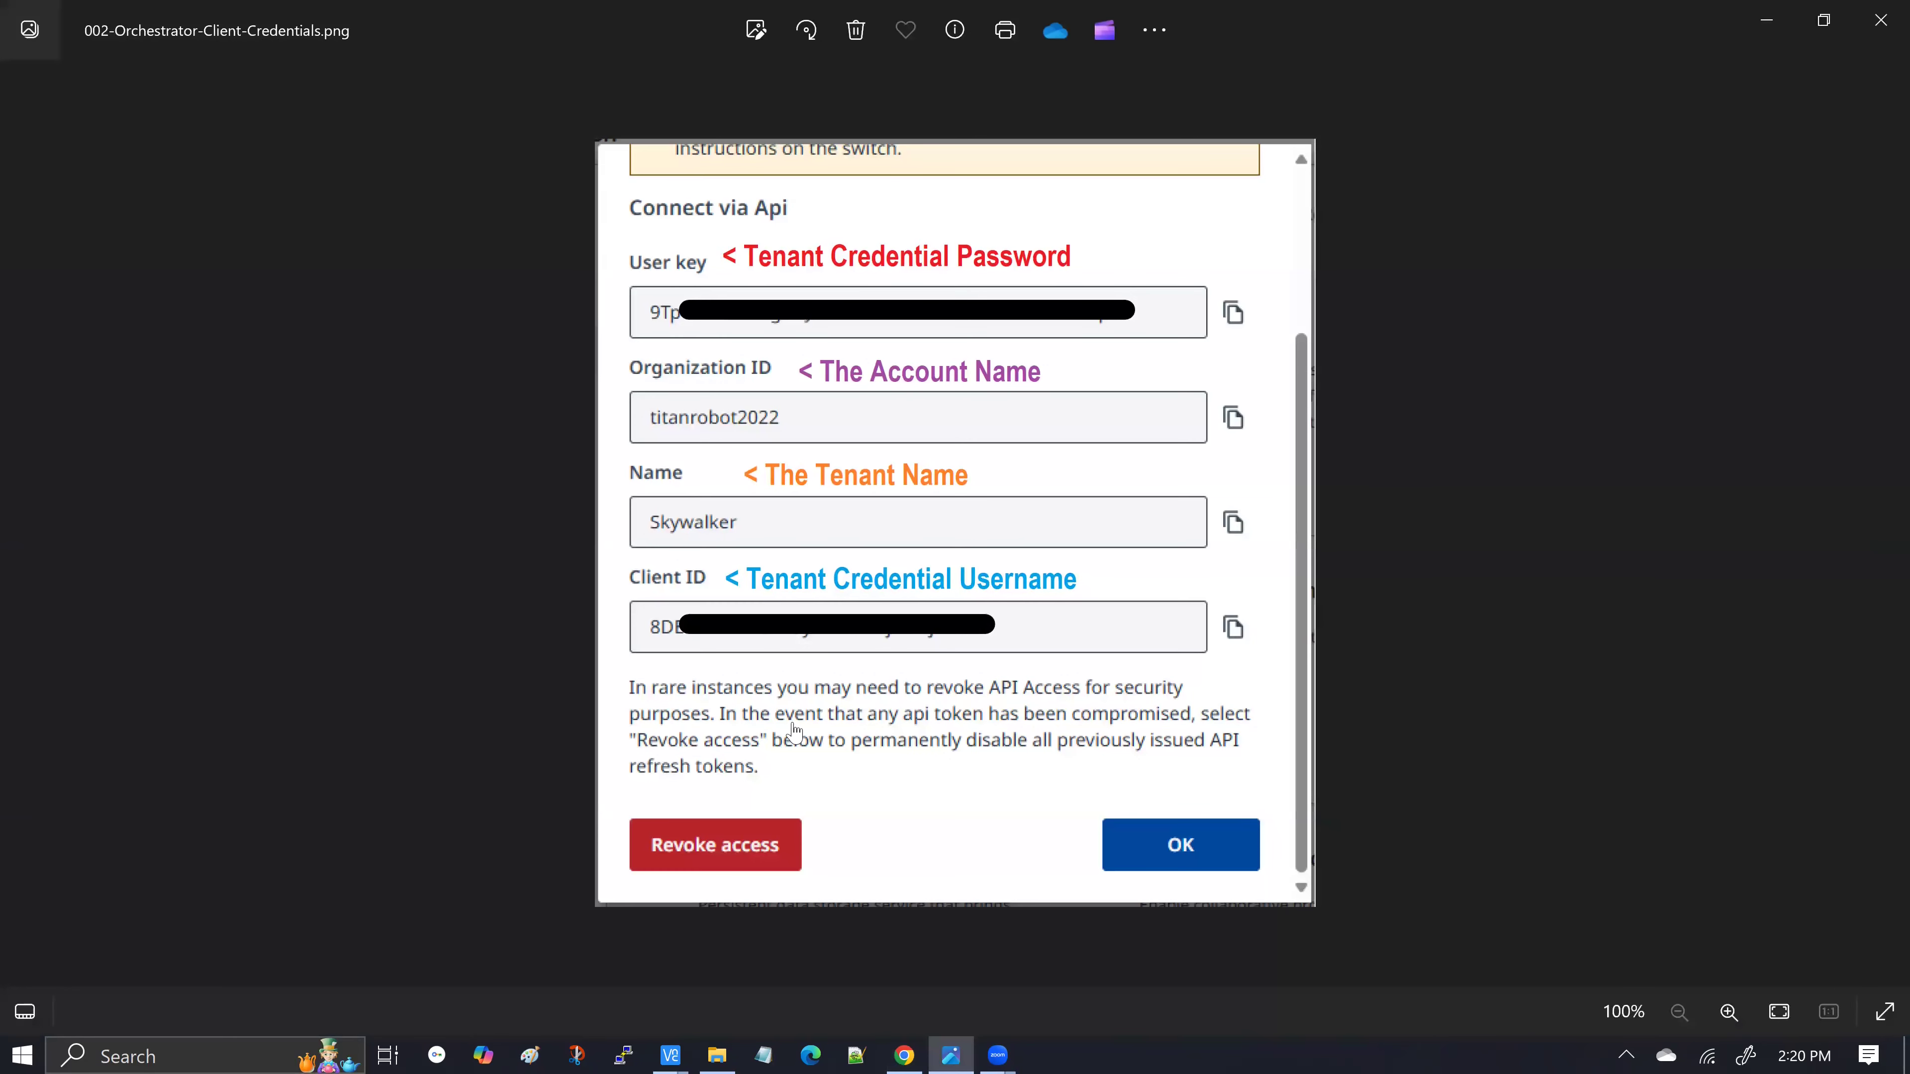
{"action": "key", "text": "alt+Tab"}
{"action": "type", "text": "robot2022"}
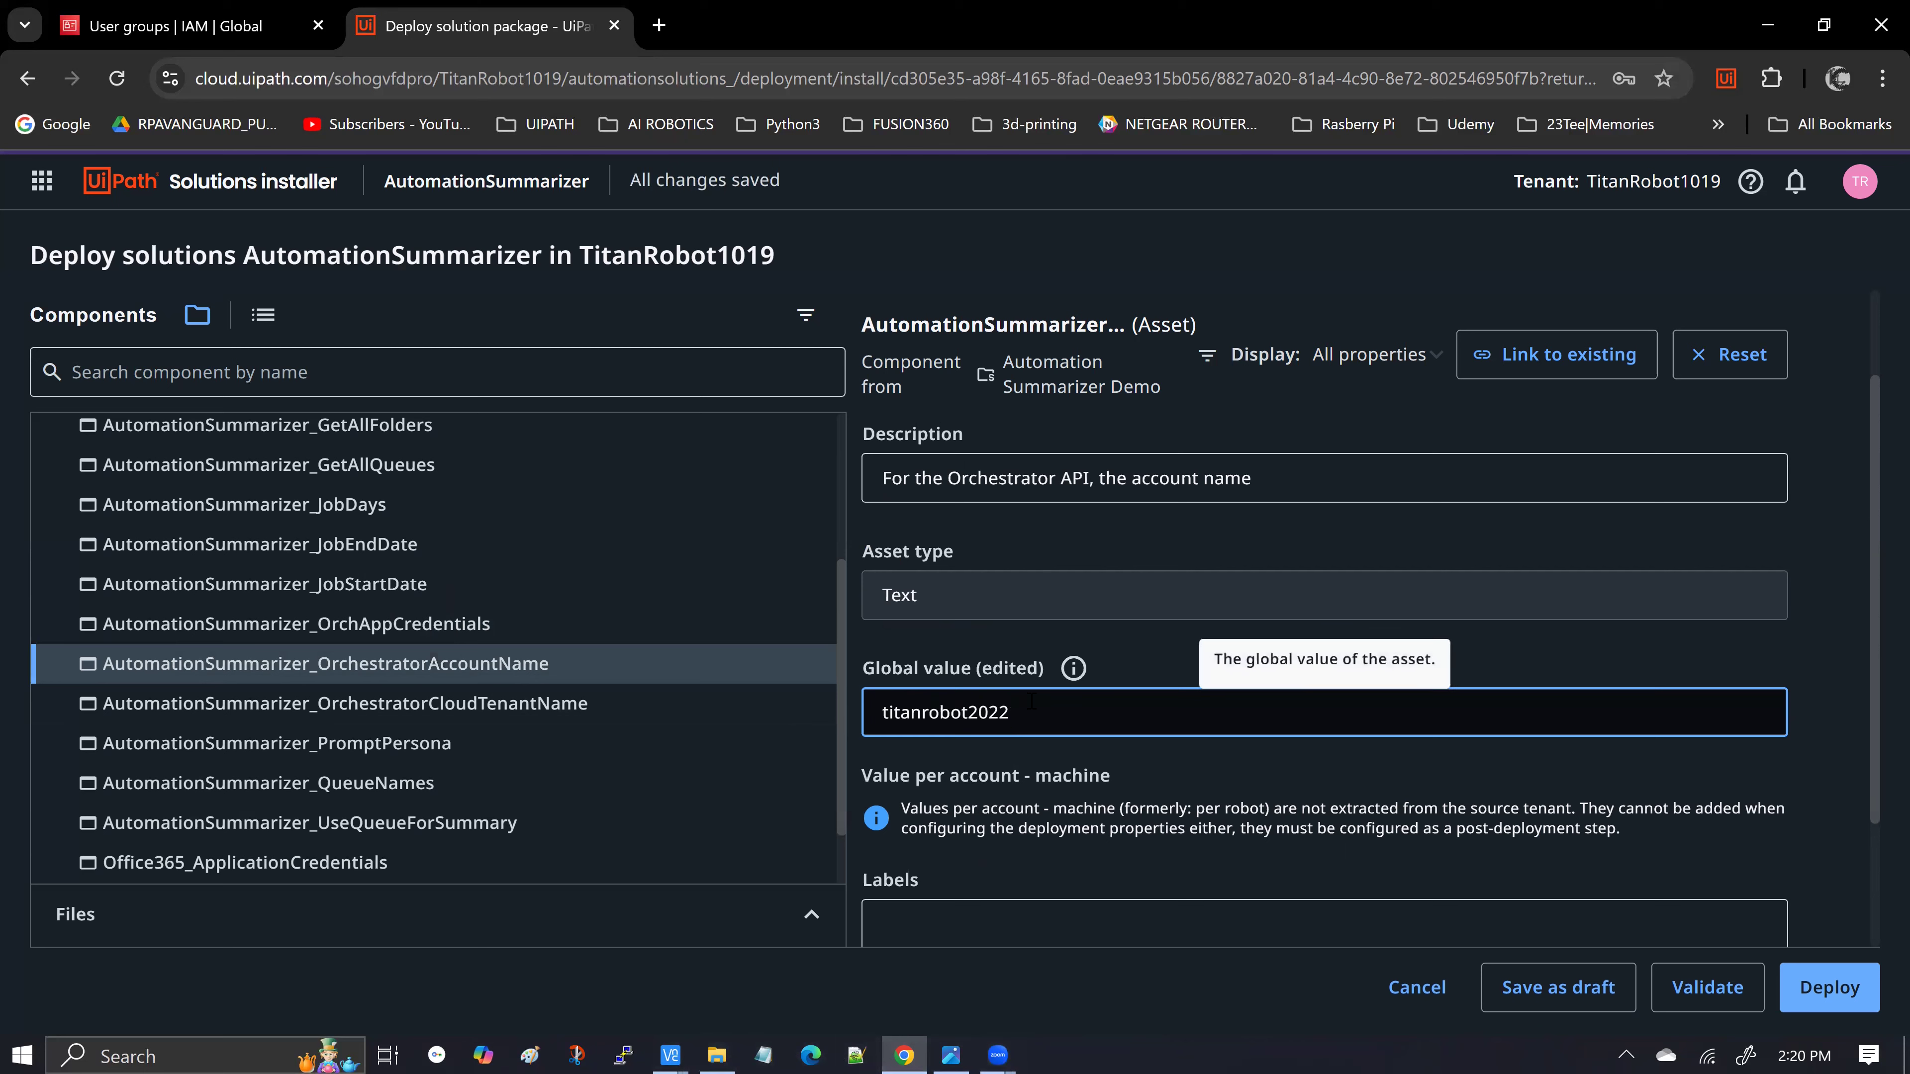
Check the remote tenant administration page, then open the OrchestratorCloudTenantName asset's properties
{"action": "left_click", "coordinate": [670, 1056]}
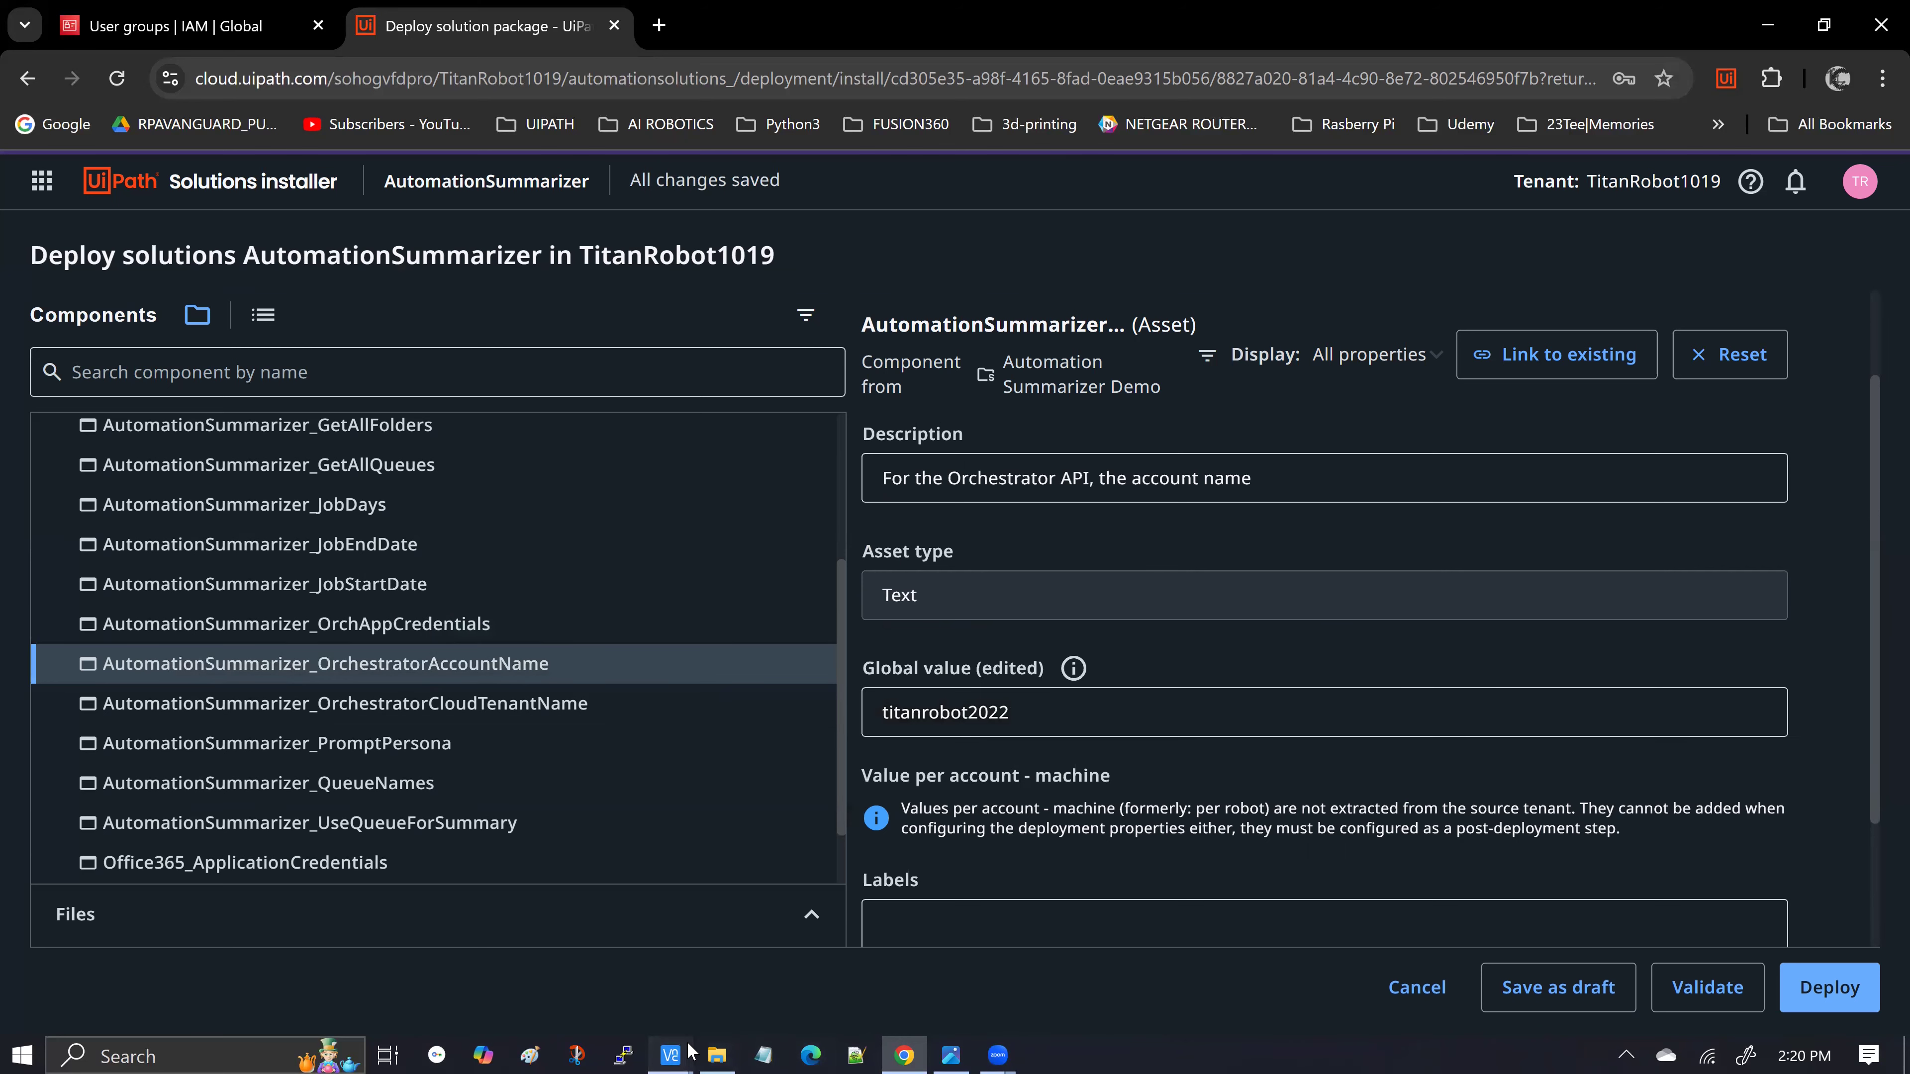
{"action": "left_click", "coordinate": [779, 957]}
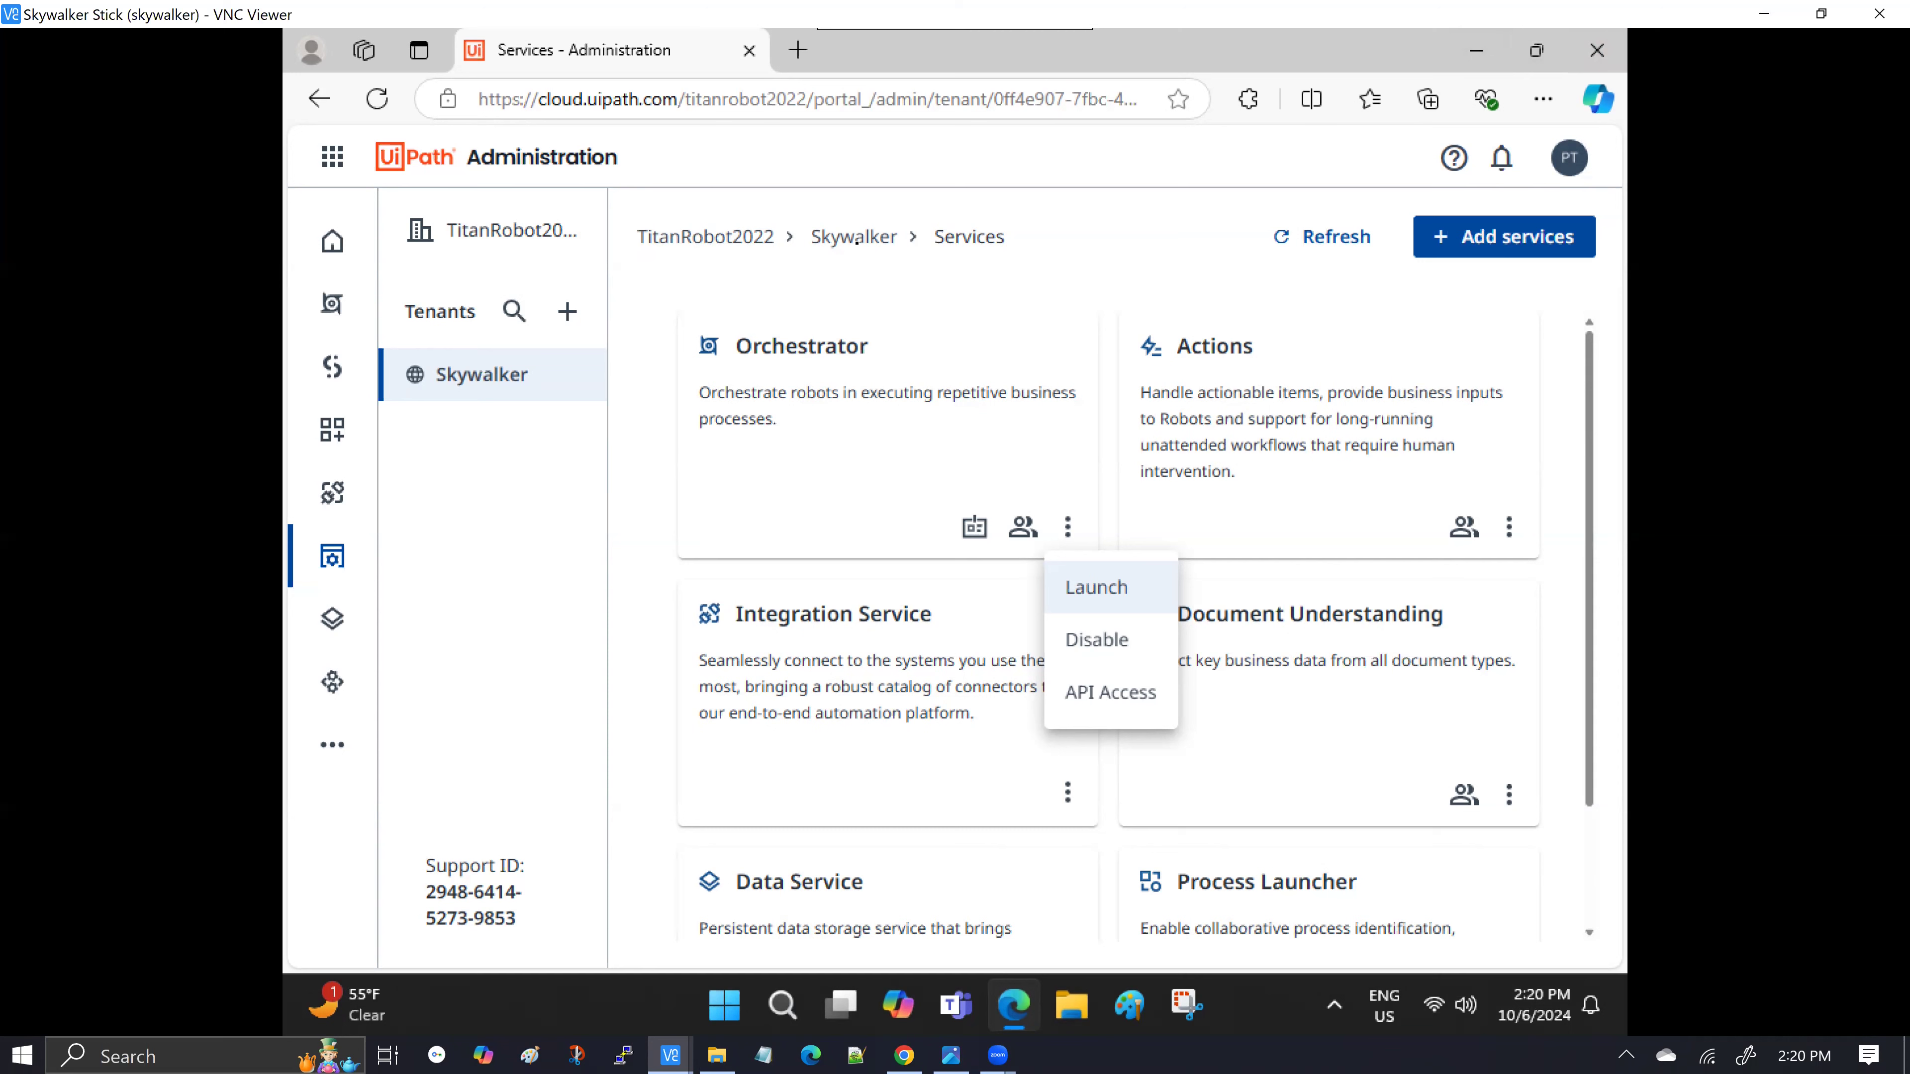
{"action": "left_click", "coordinate": [1763, 18]}
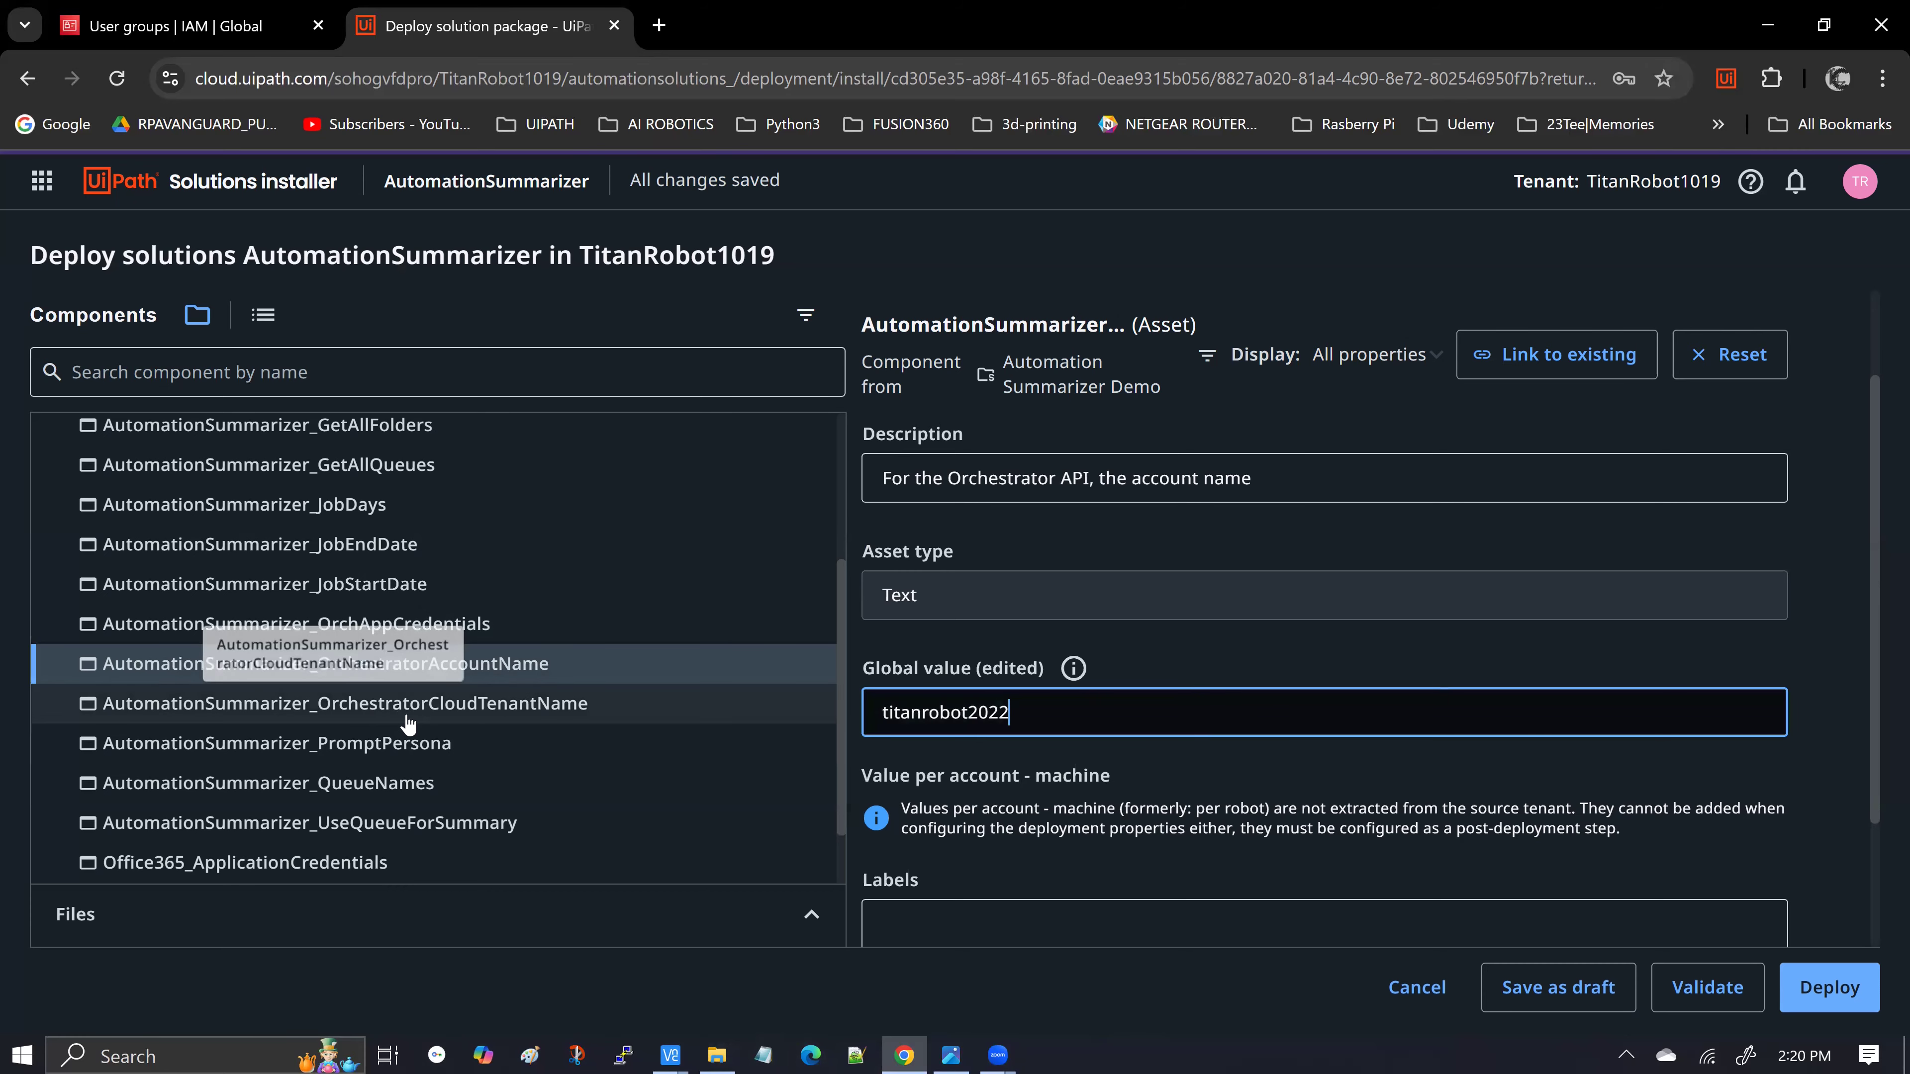
{"action": "left_click", "coordinate": [406, 715]}
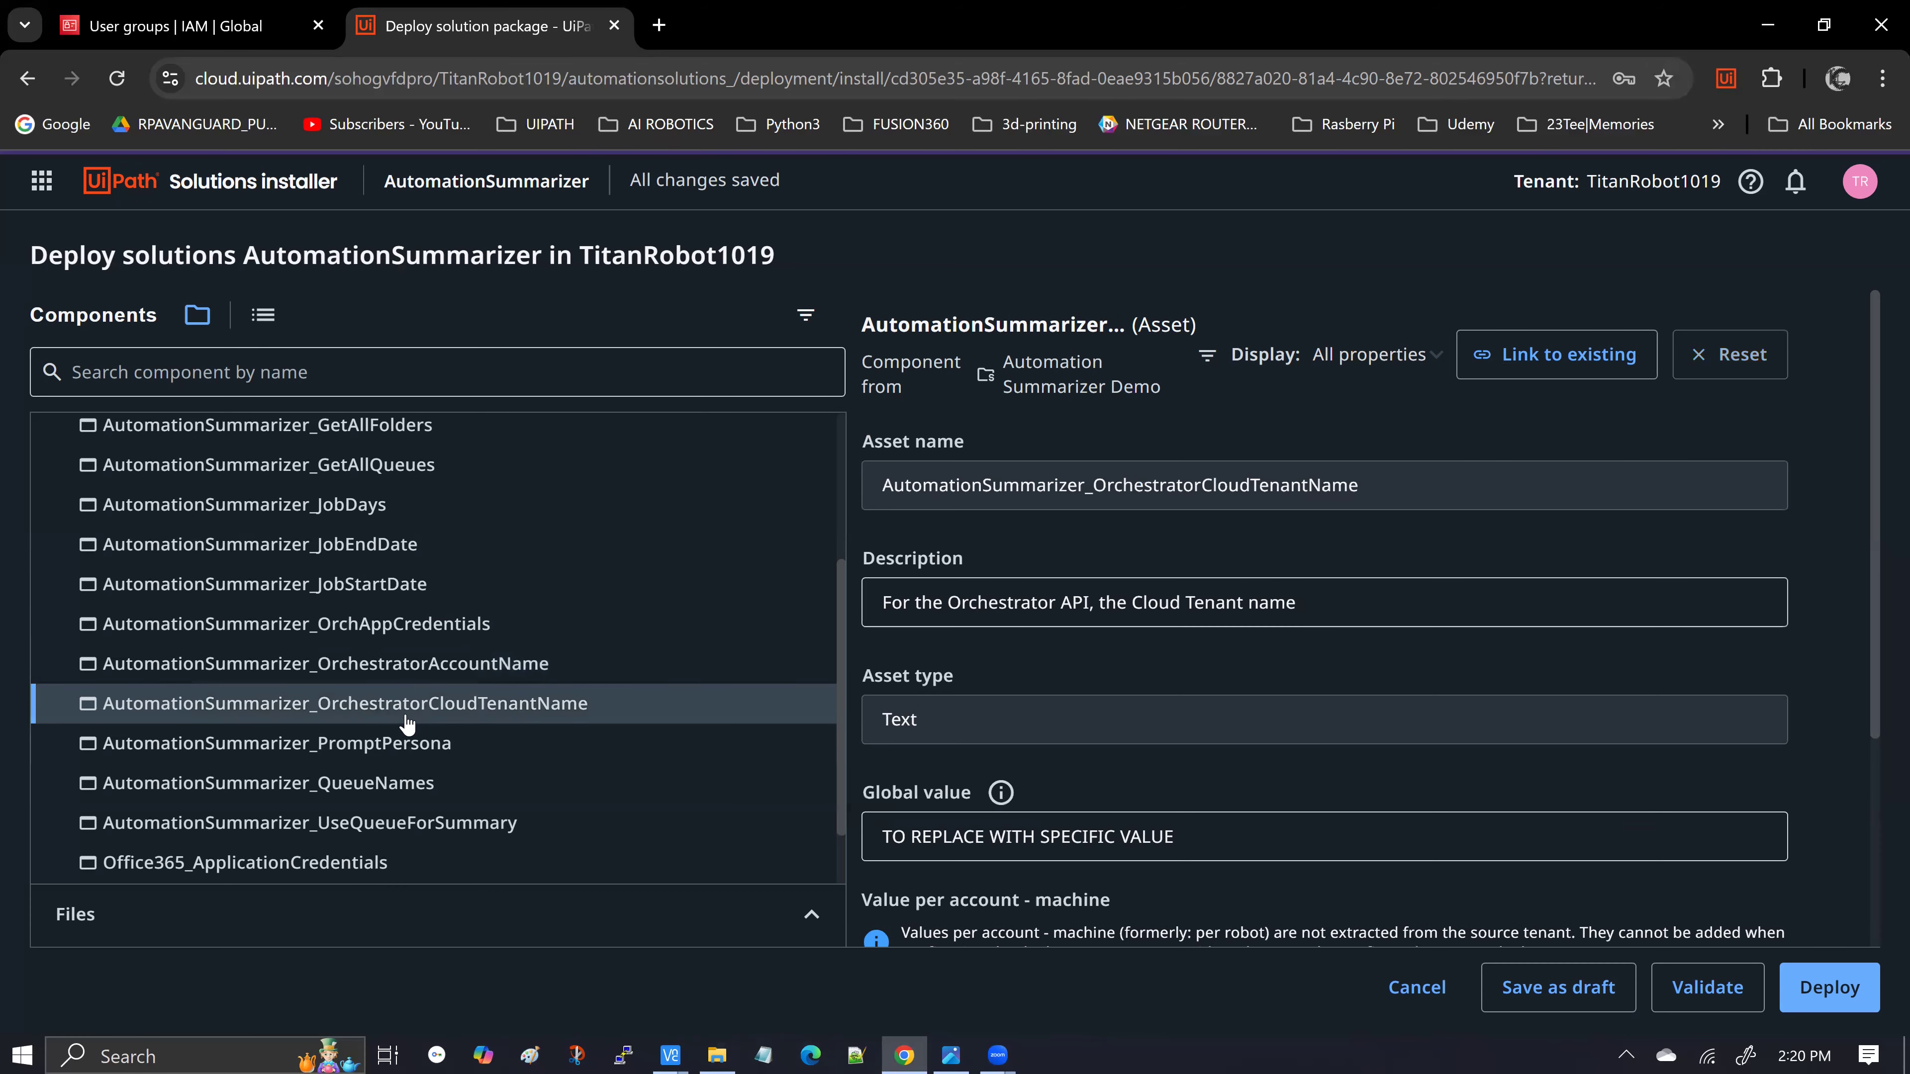
{"action": "scroll", "coordinate": [1052, 775], "scroll_direction": "down", "scroll_amount": 2}
Replace the OrchestratorCloudTenantName placeholder global value with 'Skywalker'
{"action": "triple_click", "coordinate": [962, 711]}
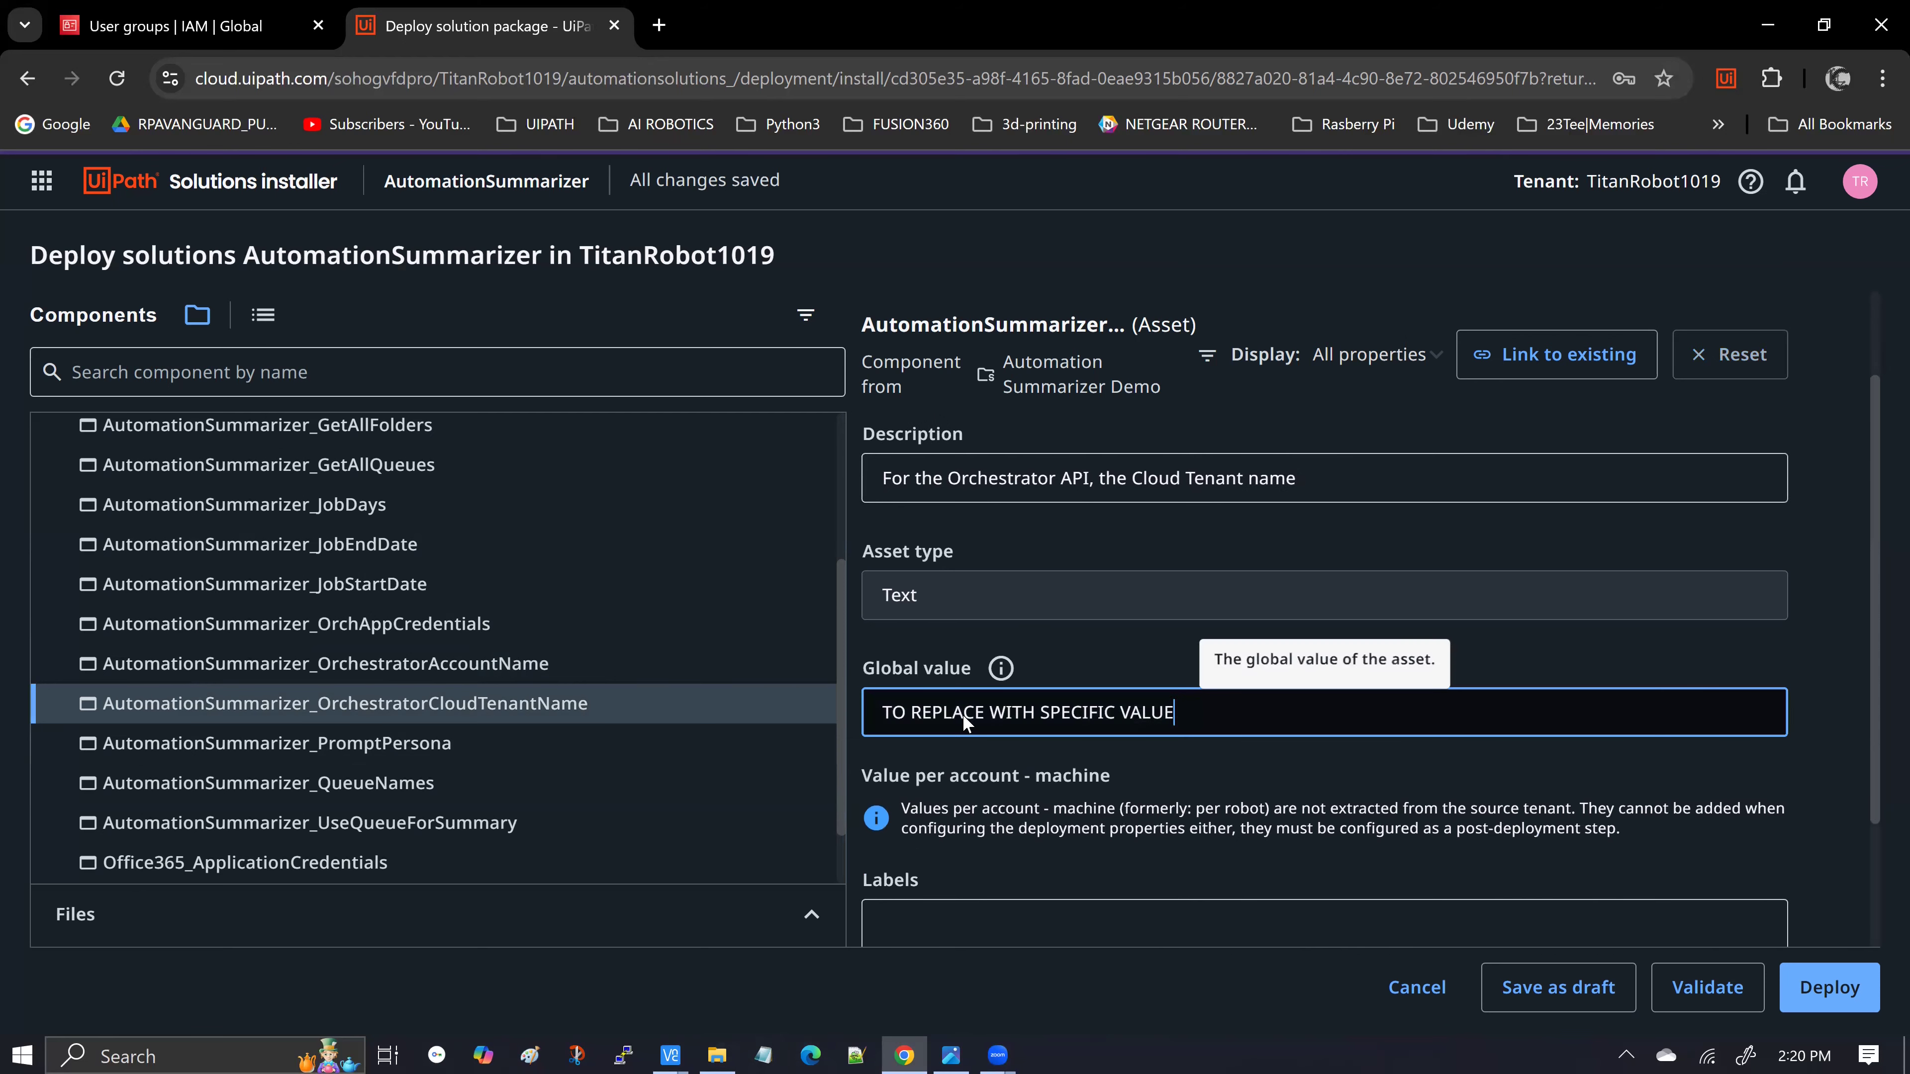
{"action": "type", "text": "Skywalker"}
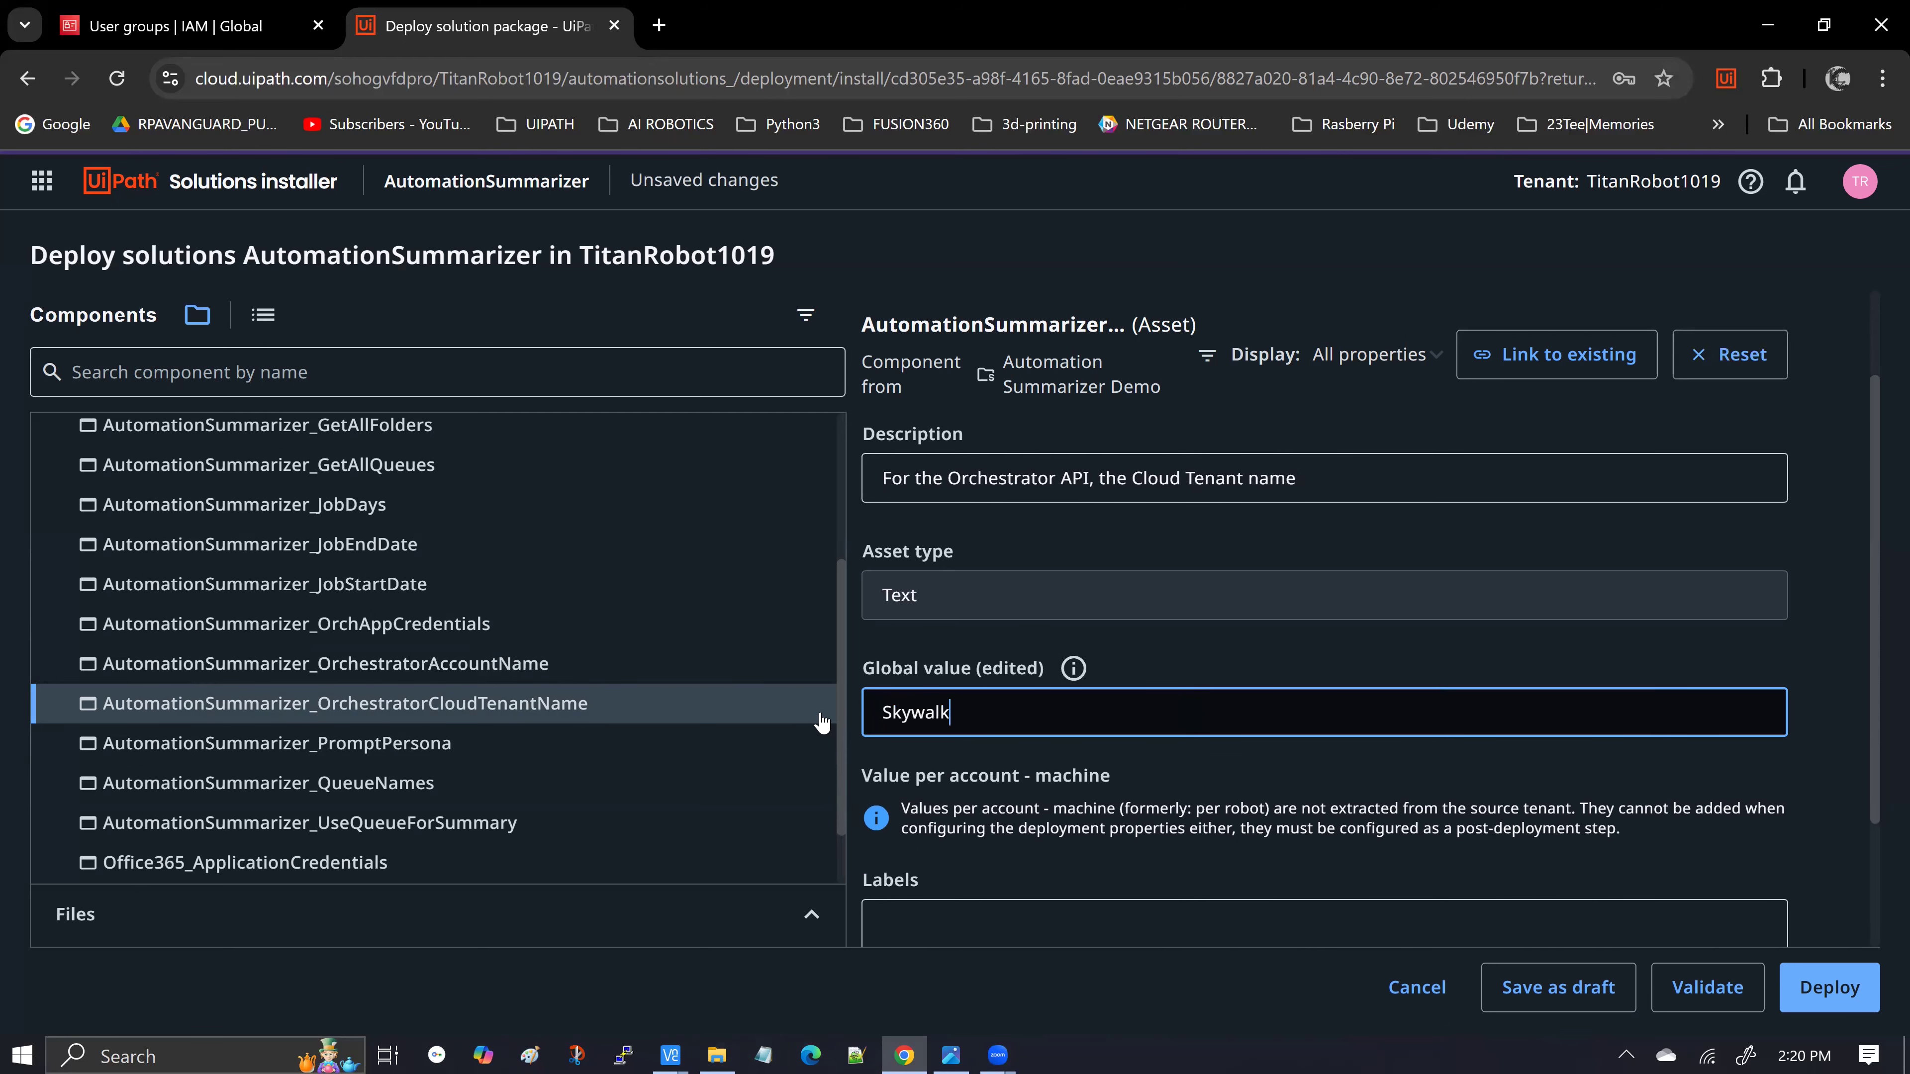
{"action": "scroll", "coordinate": [1808, 726], "scroll_direction": "down", "scroll_amount": 2}
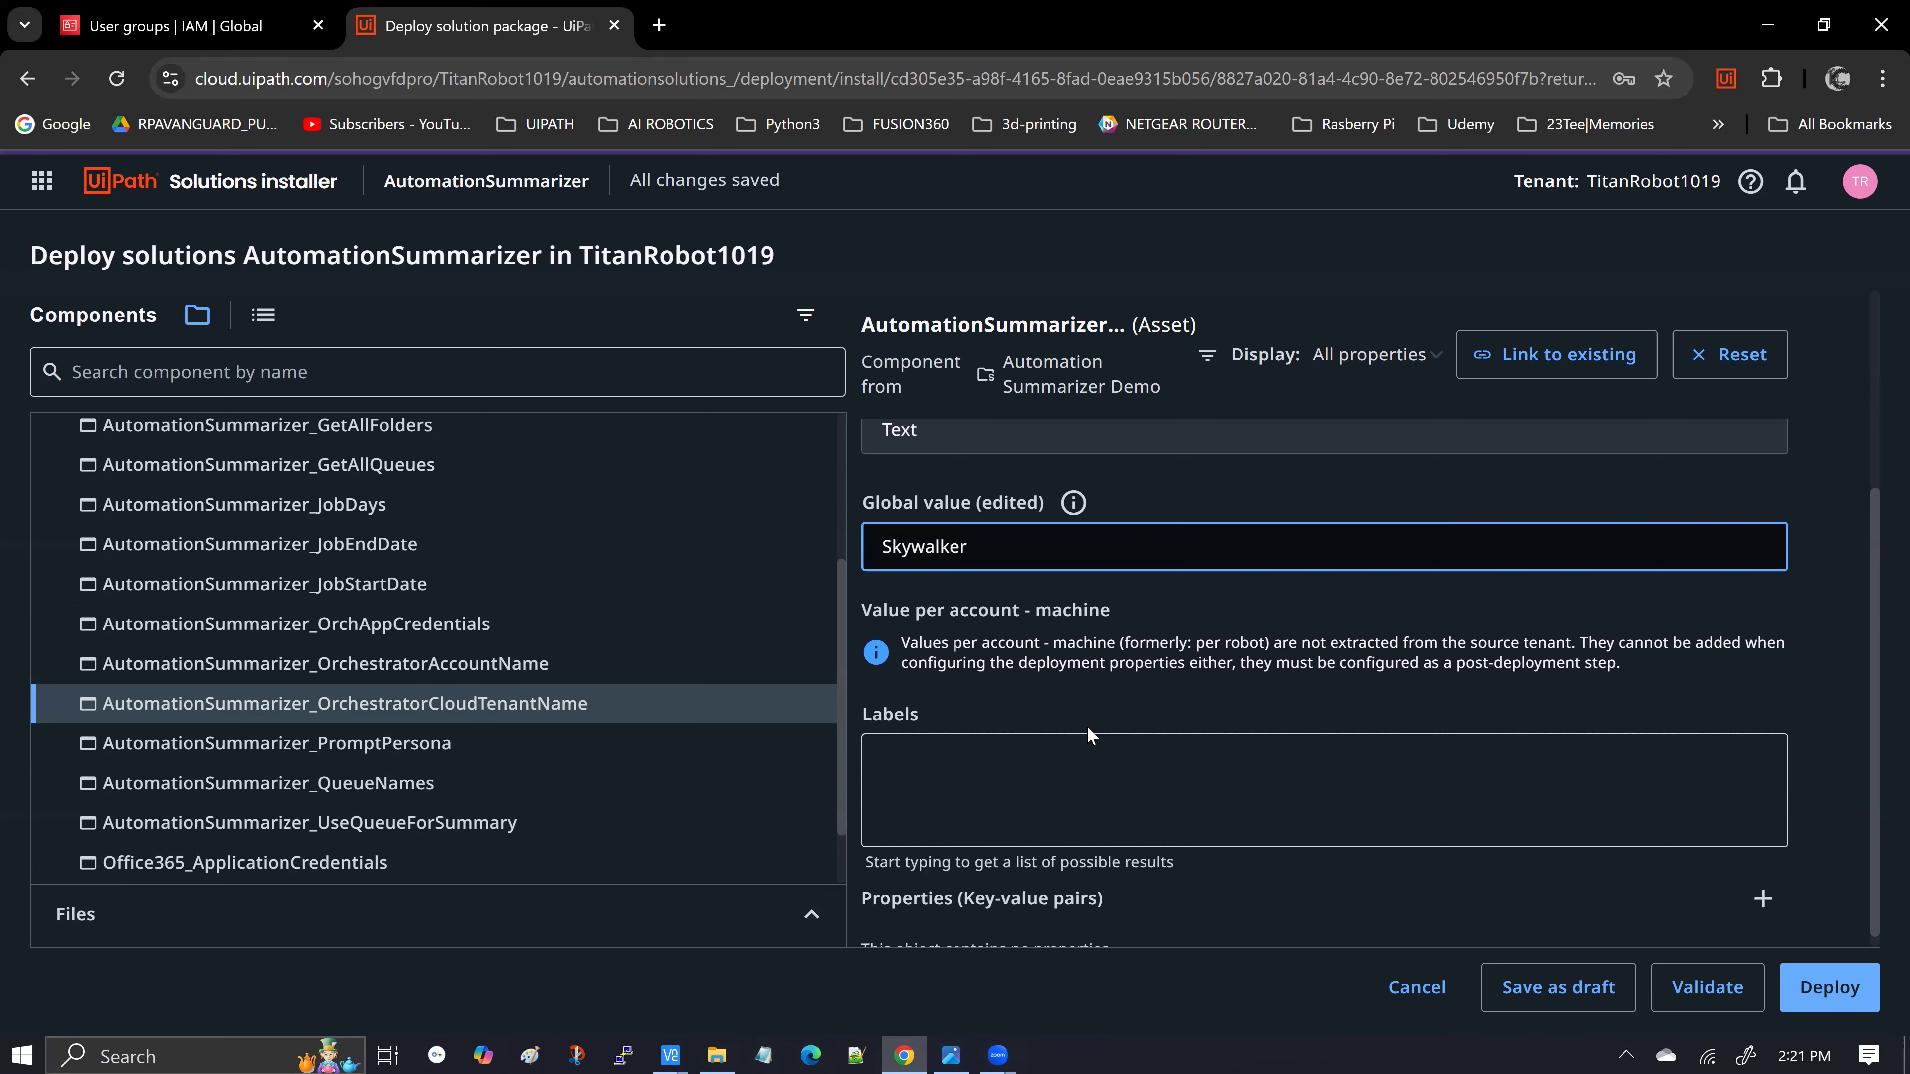
{"action": "scroll", "coordinate": [1089, 727], "scroll_direction": "down", "scroll_amount": 1}
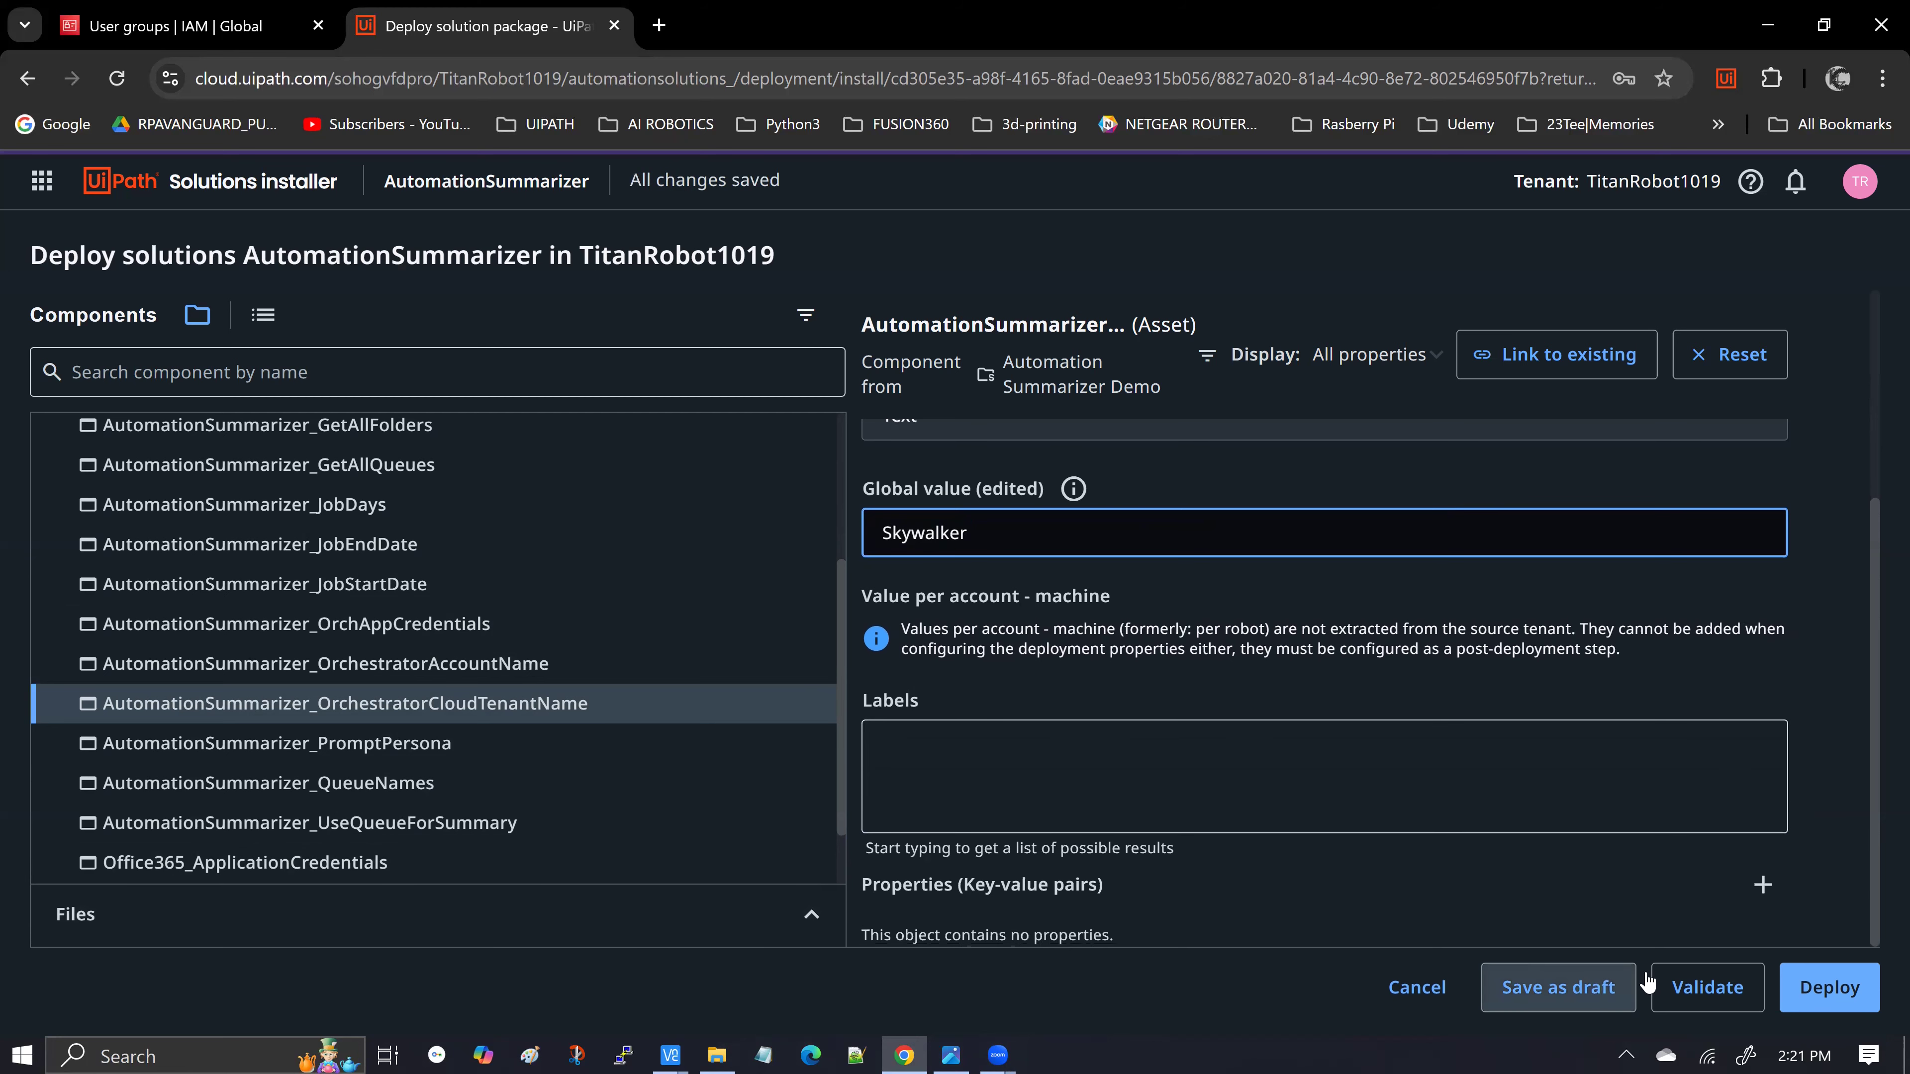
Validate the deployment and review the one remaining error: Office365_ApplicationCredentials needs a CredentialPassword
{"action": "left_click", "coordinate": [1694, 982]}
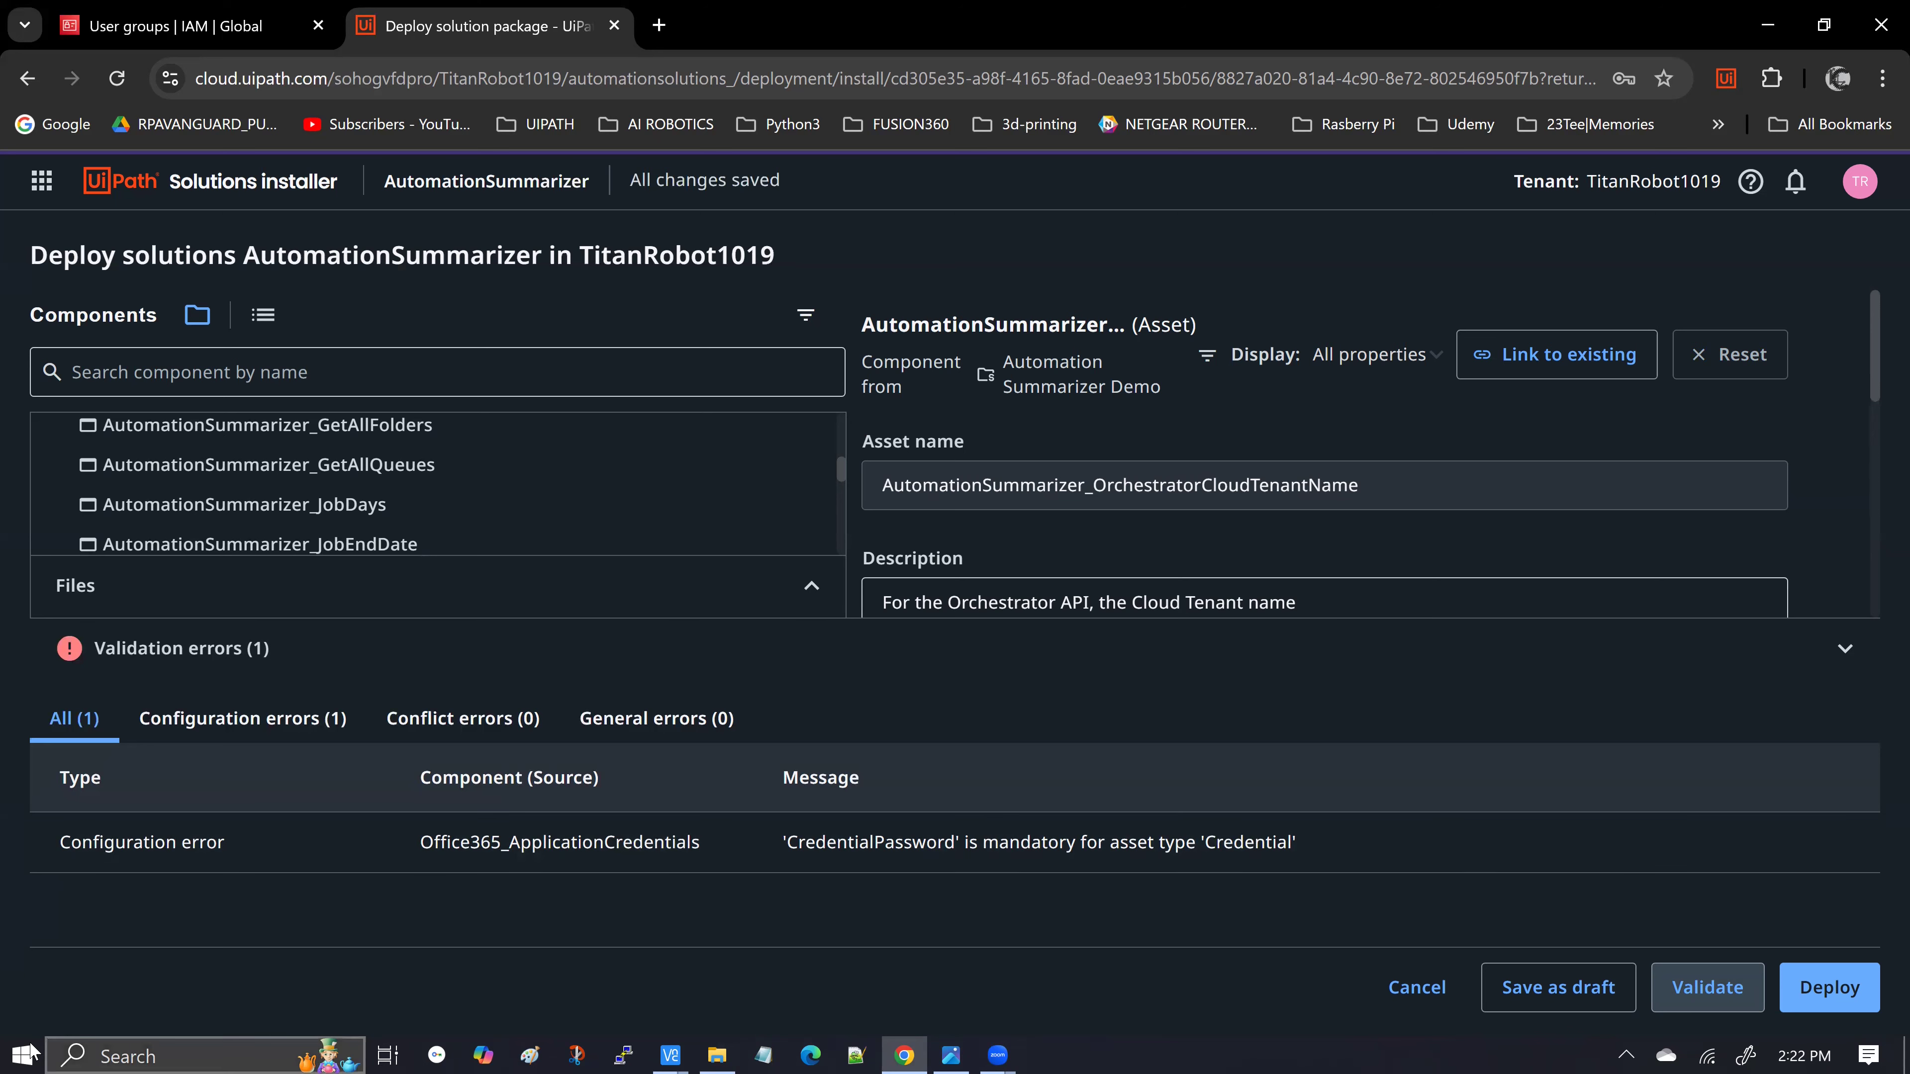
{"action": "left_click_drag", "start_coordinate": [778, 615], "coordinate": [775, 959]}
{"action": "scroll", "coordinate": [661, 661], "scroll_direction": "down", "scroll_amount": 3}
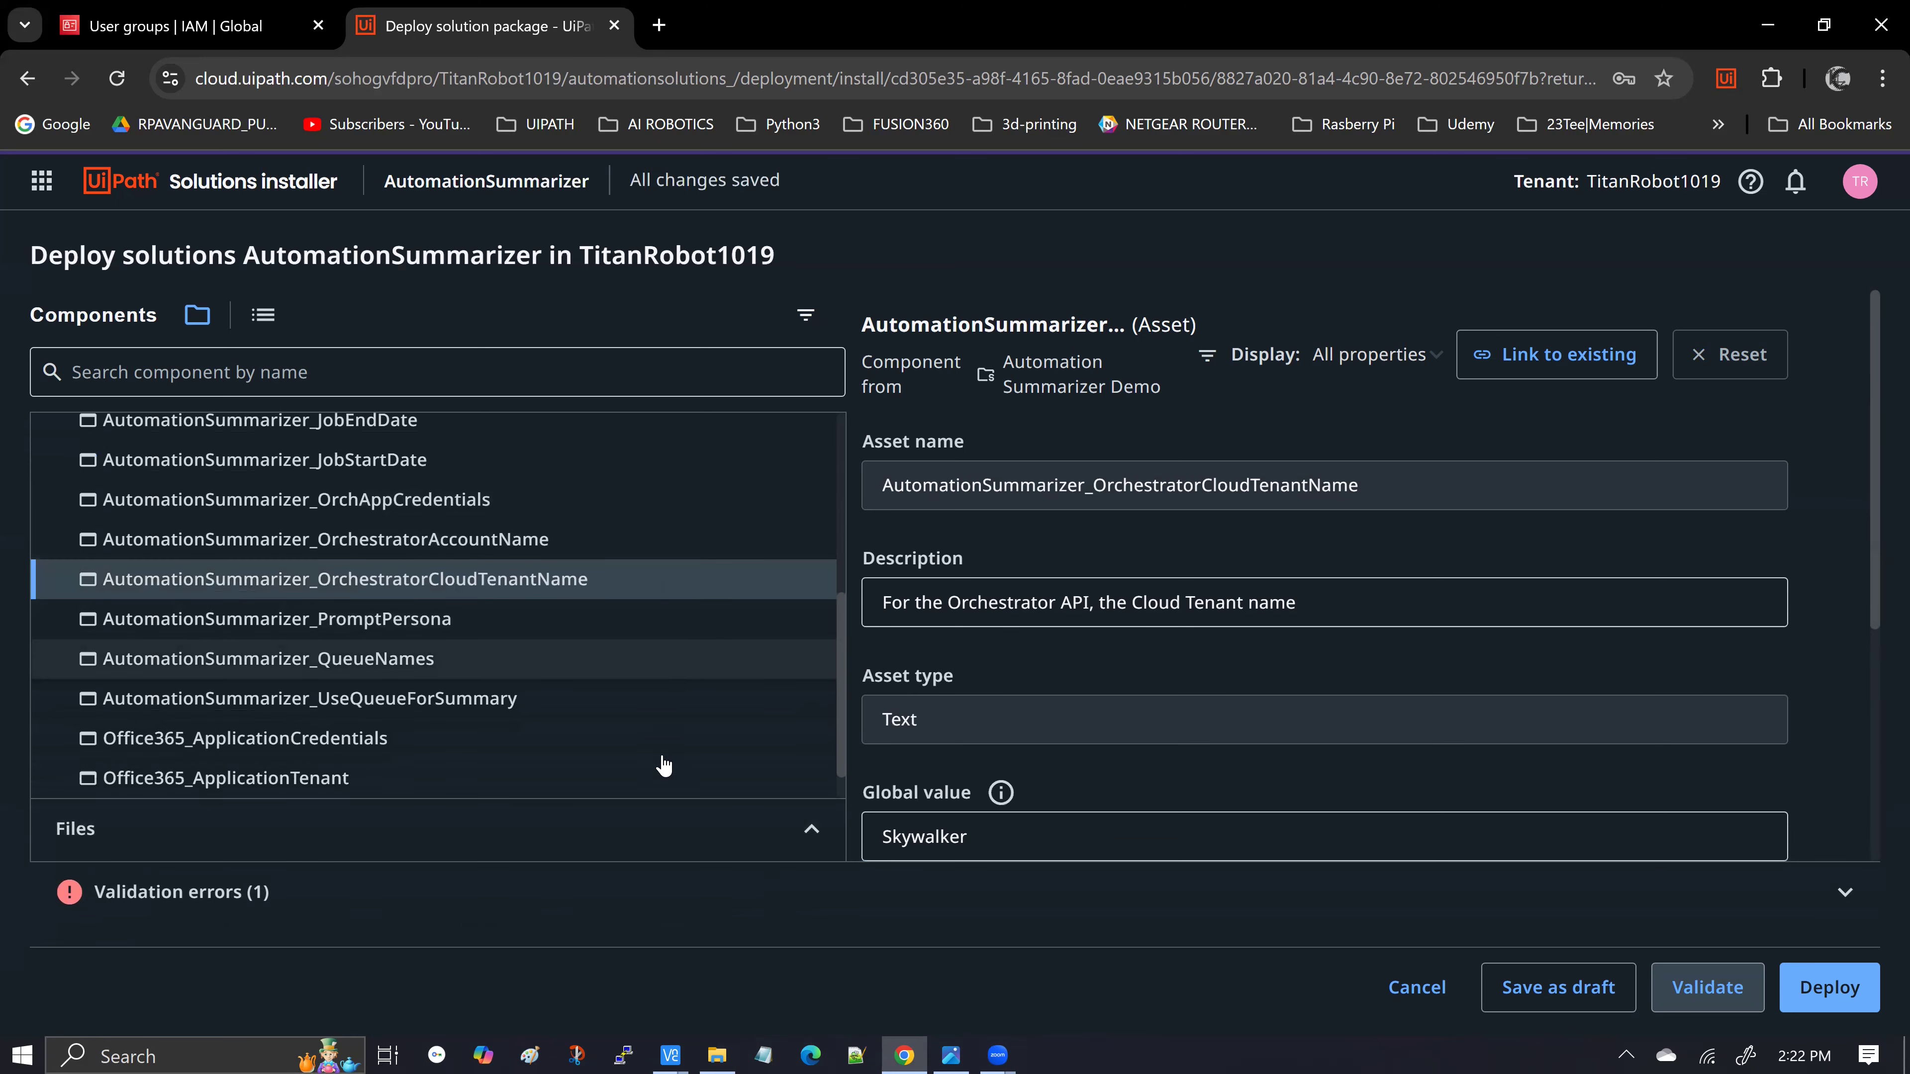
{"action": "left_click_drag", "start_coordinate": [684, 860], "coordinate": [675, 568]}
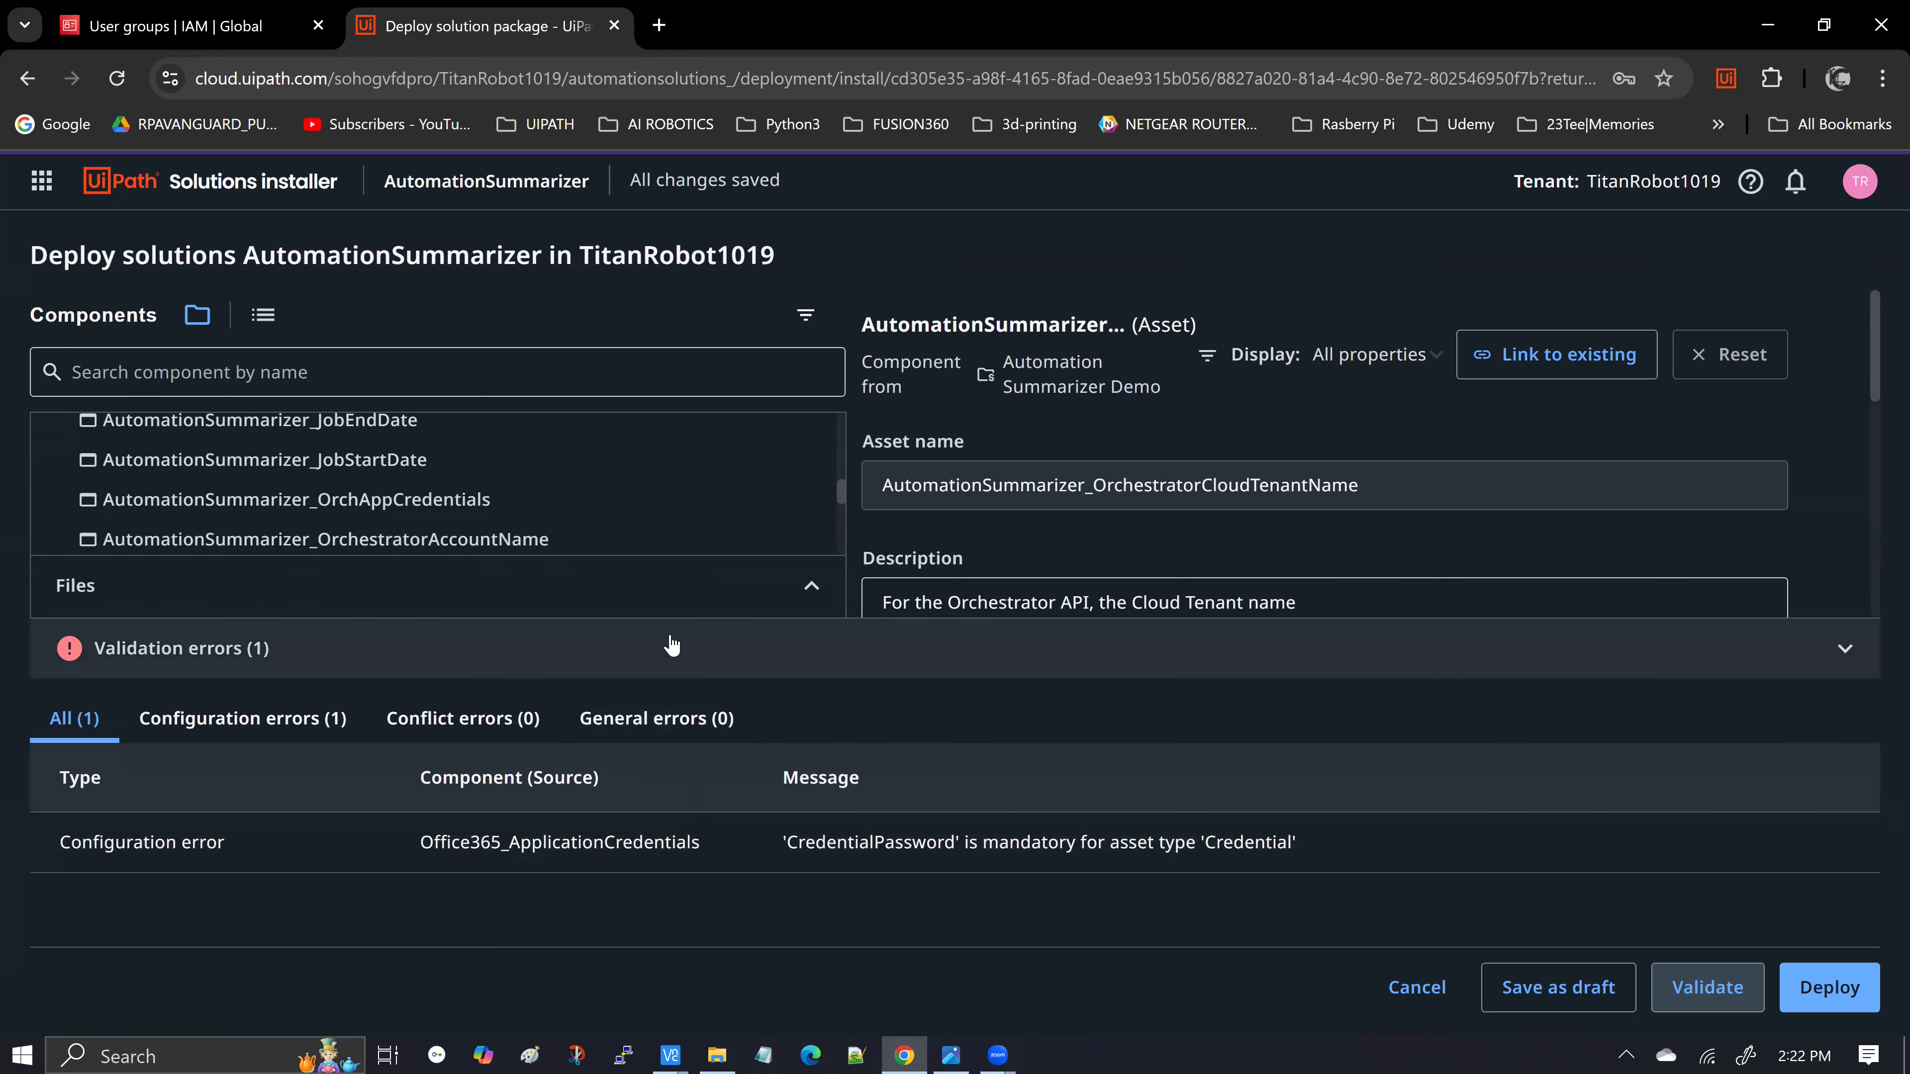
{"action": "left_click_drag", "start_coordinate": [679, 741], "coordinate": [669, 797]}
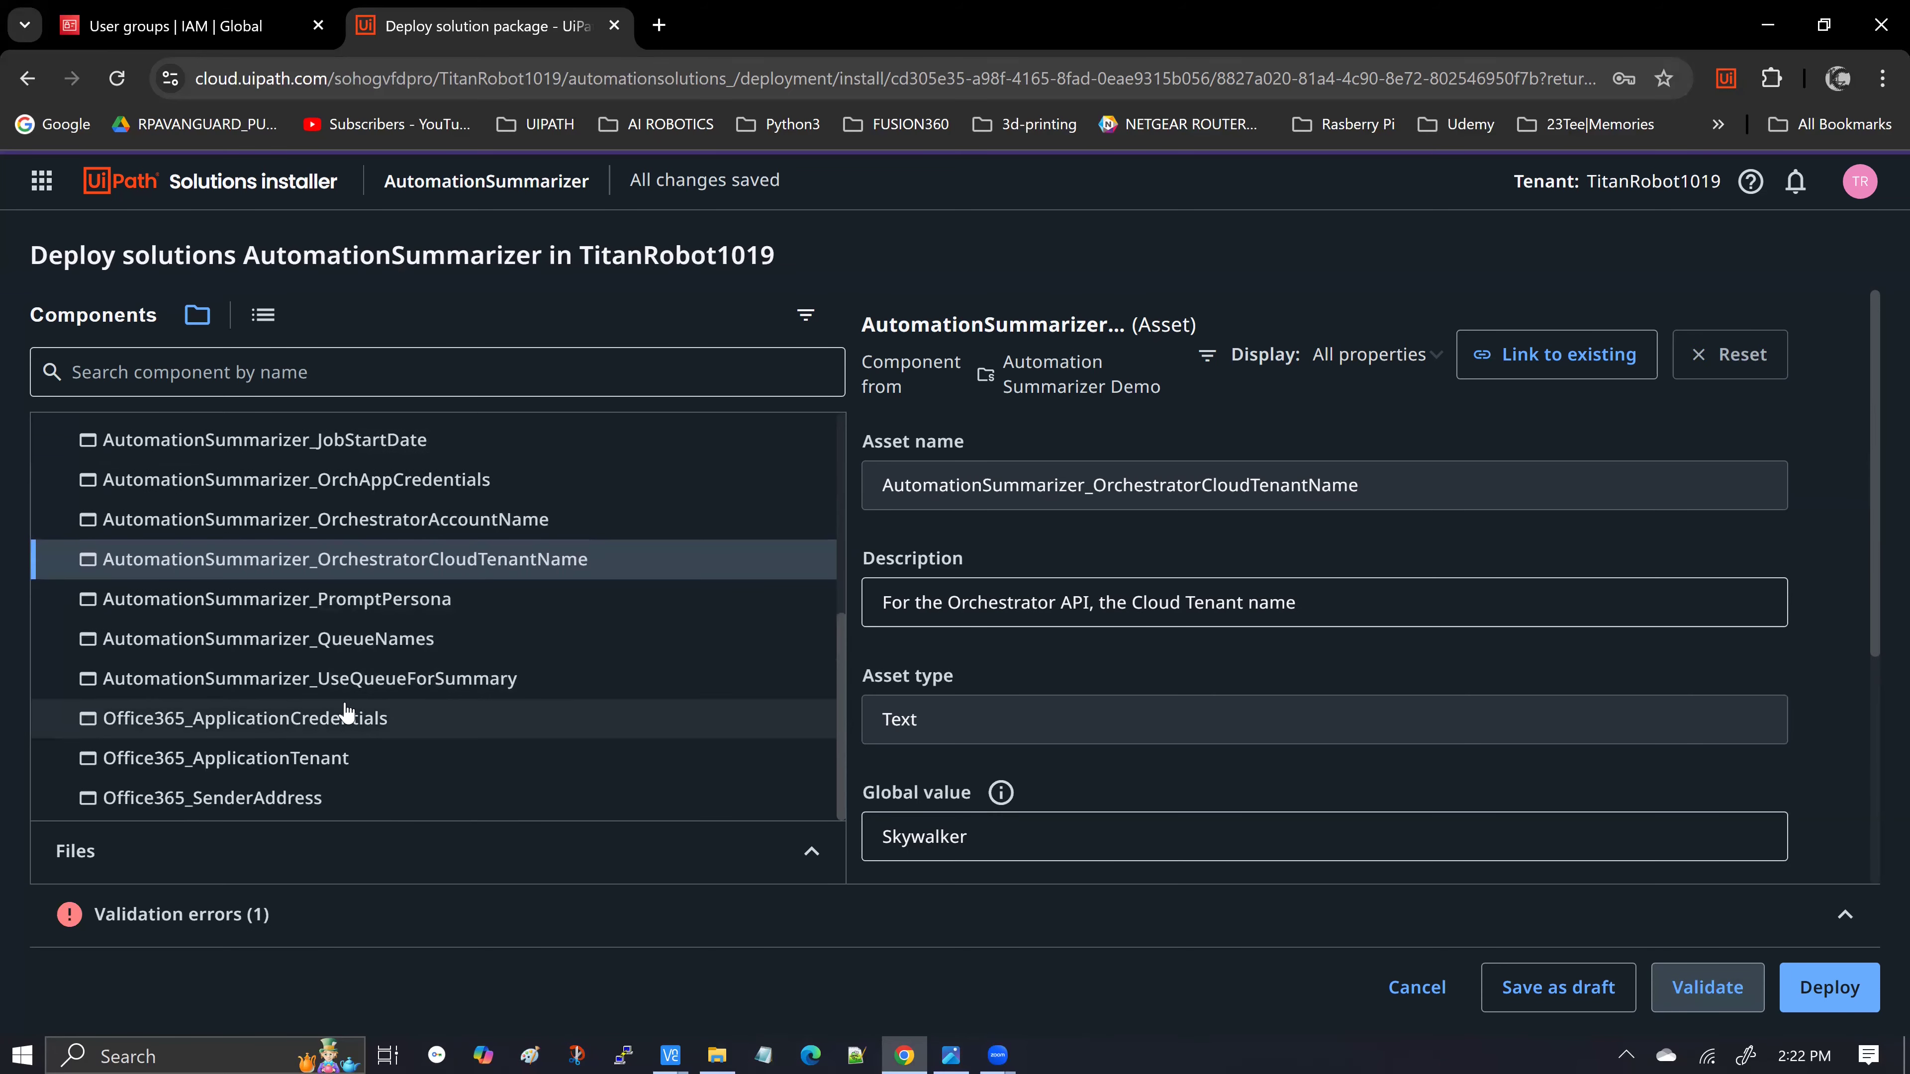
Set the Office365_ApplicationCredentials username to 'NOT USED - CONVENTIONAL GOOGLE INT SERVICE CONNECTION USED INSTEAD'
{"action": "left_click", "coordinate": [363, 720]}
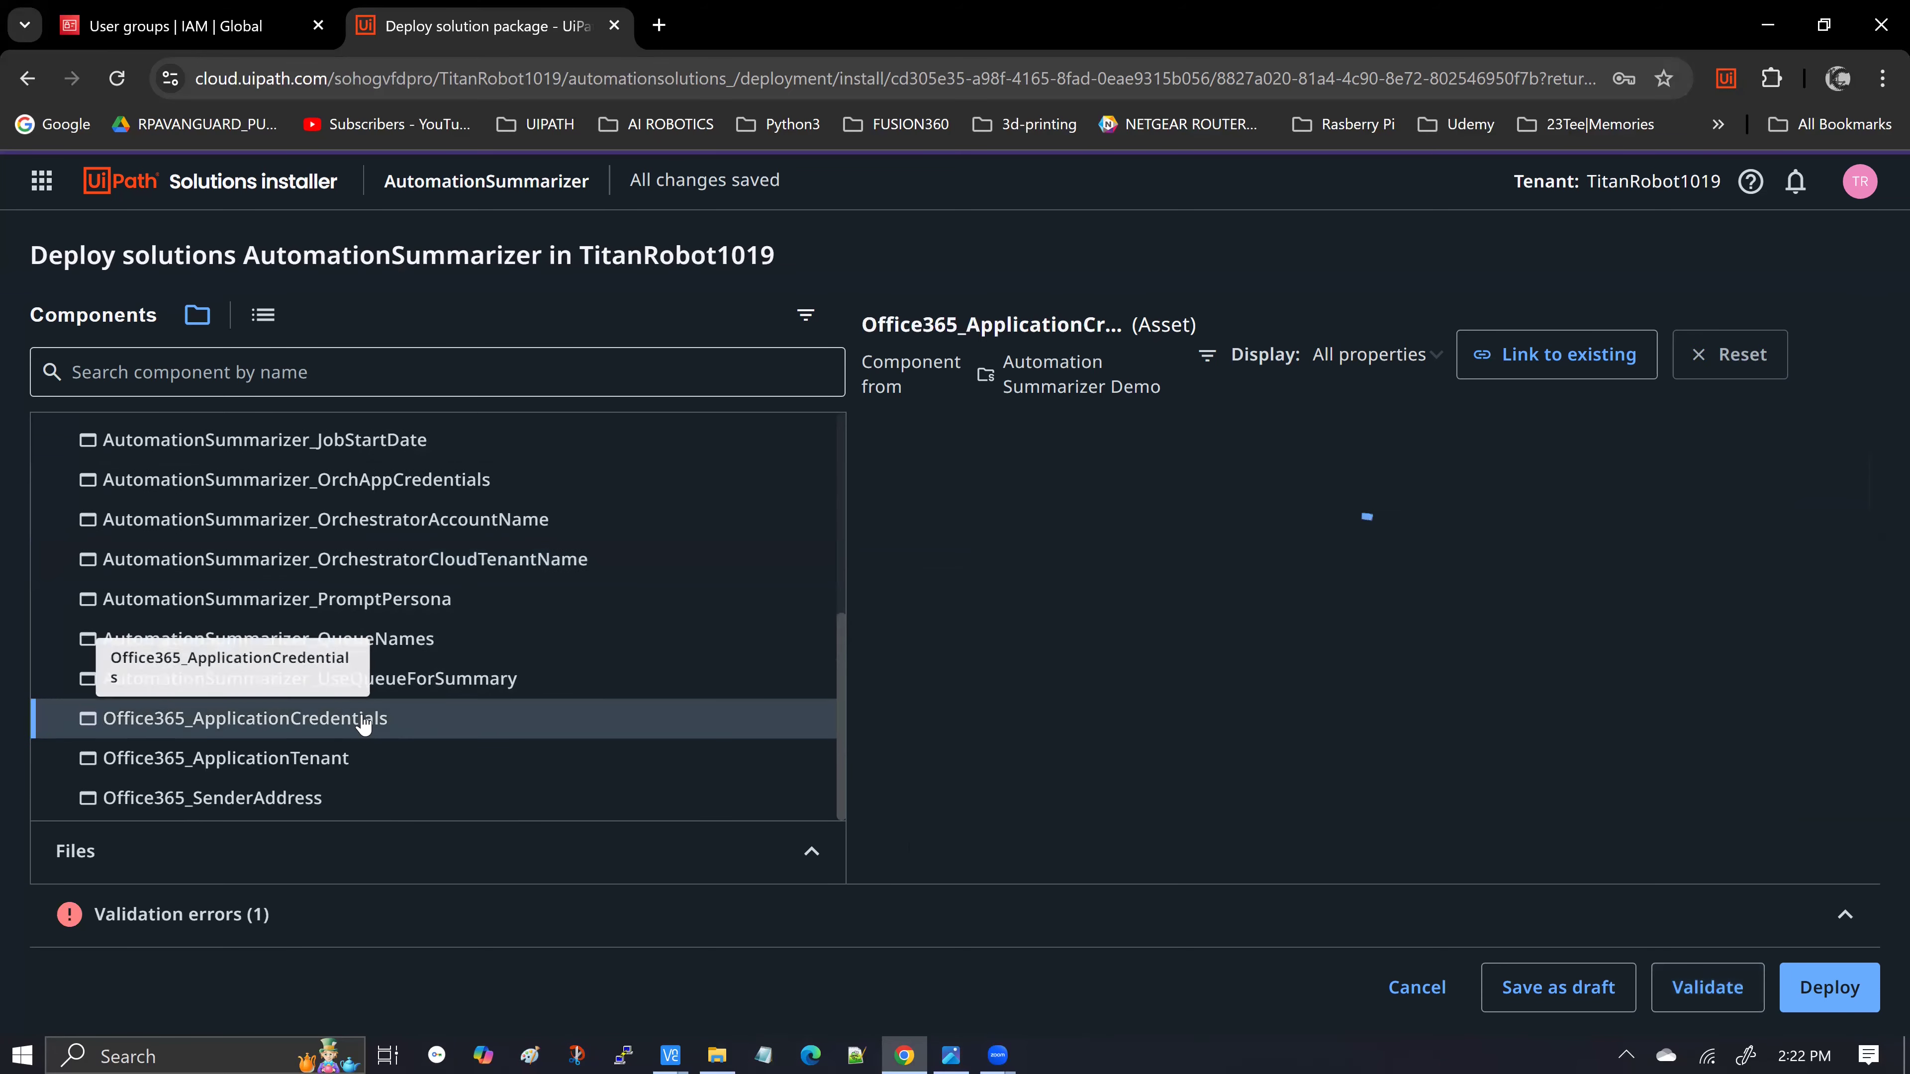
{"action": "scroll", "coordinate": [1596, 602], "scroll_direction": "down", "scroll_amount": 3}
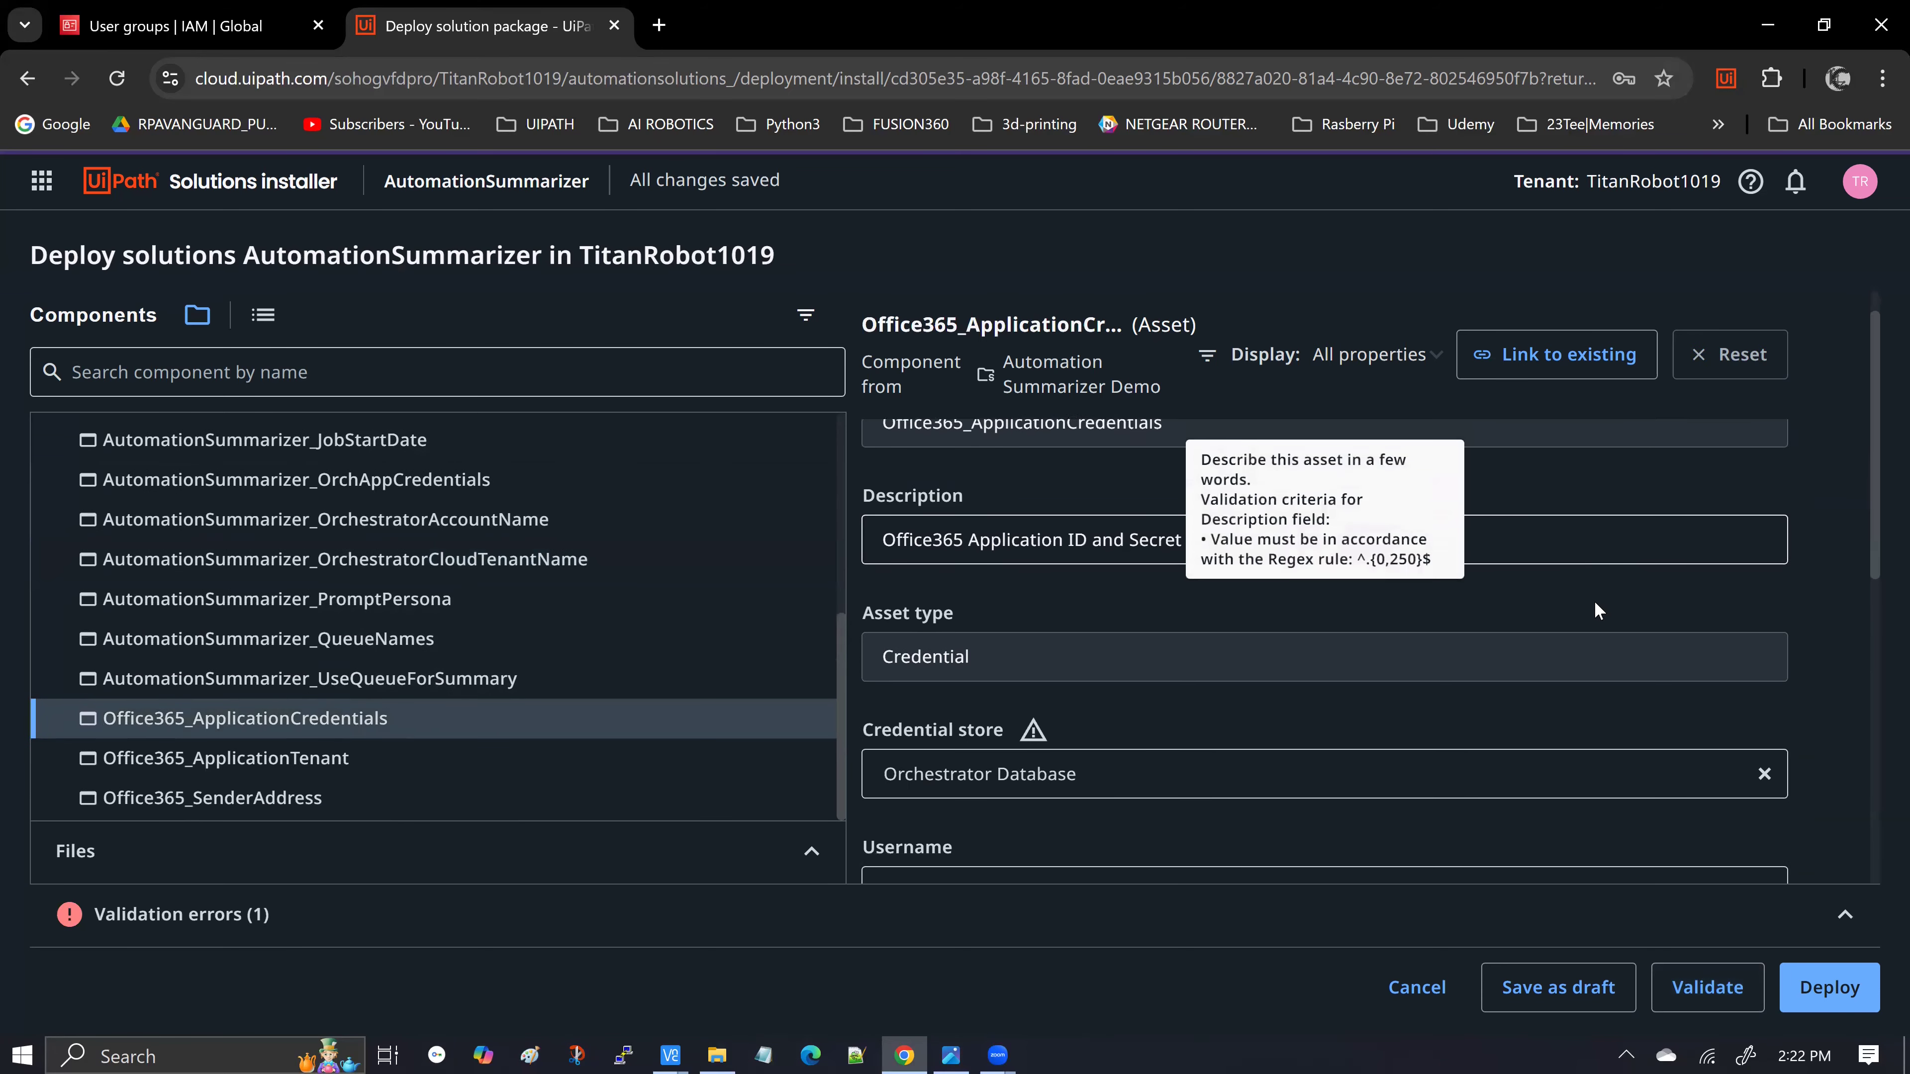
{"action": "scroll", "coordinate": [1593, 602], "scroll_direction": "down", "scroll_amount": 1}
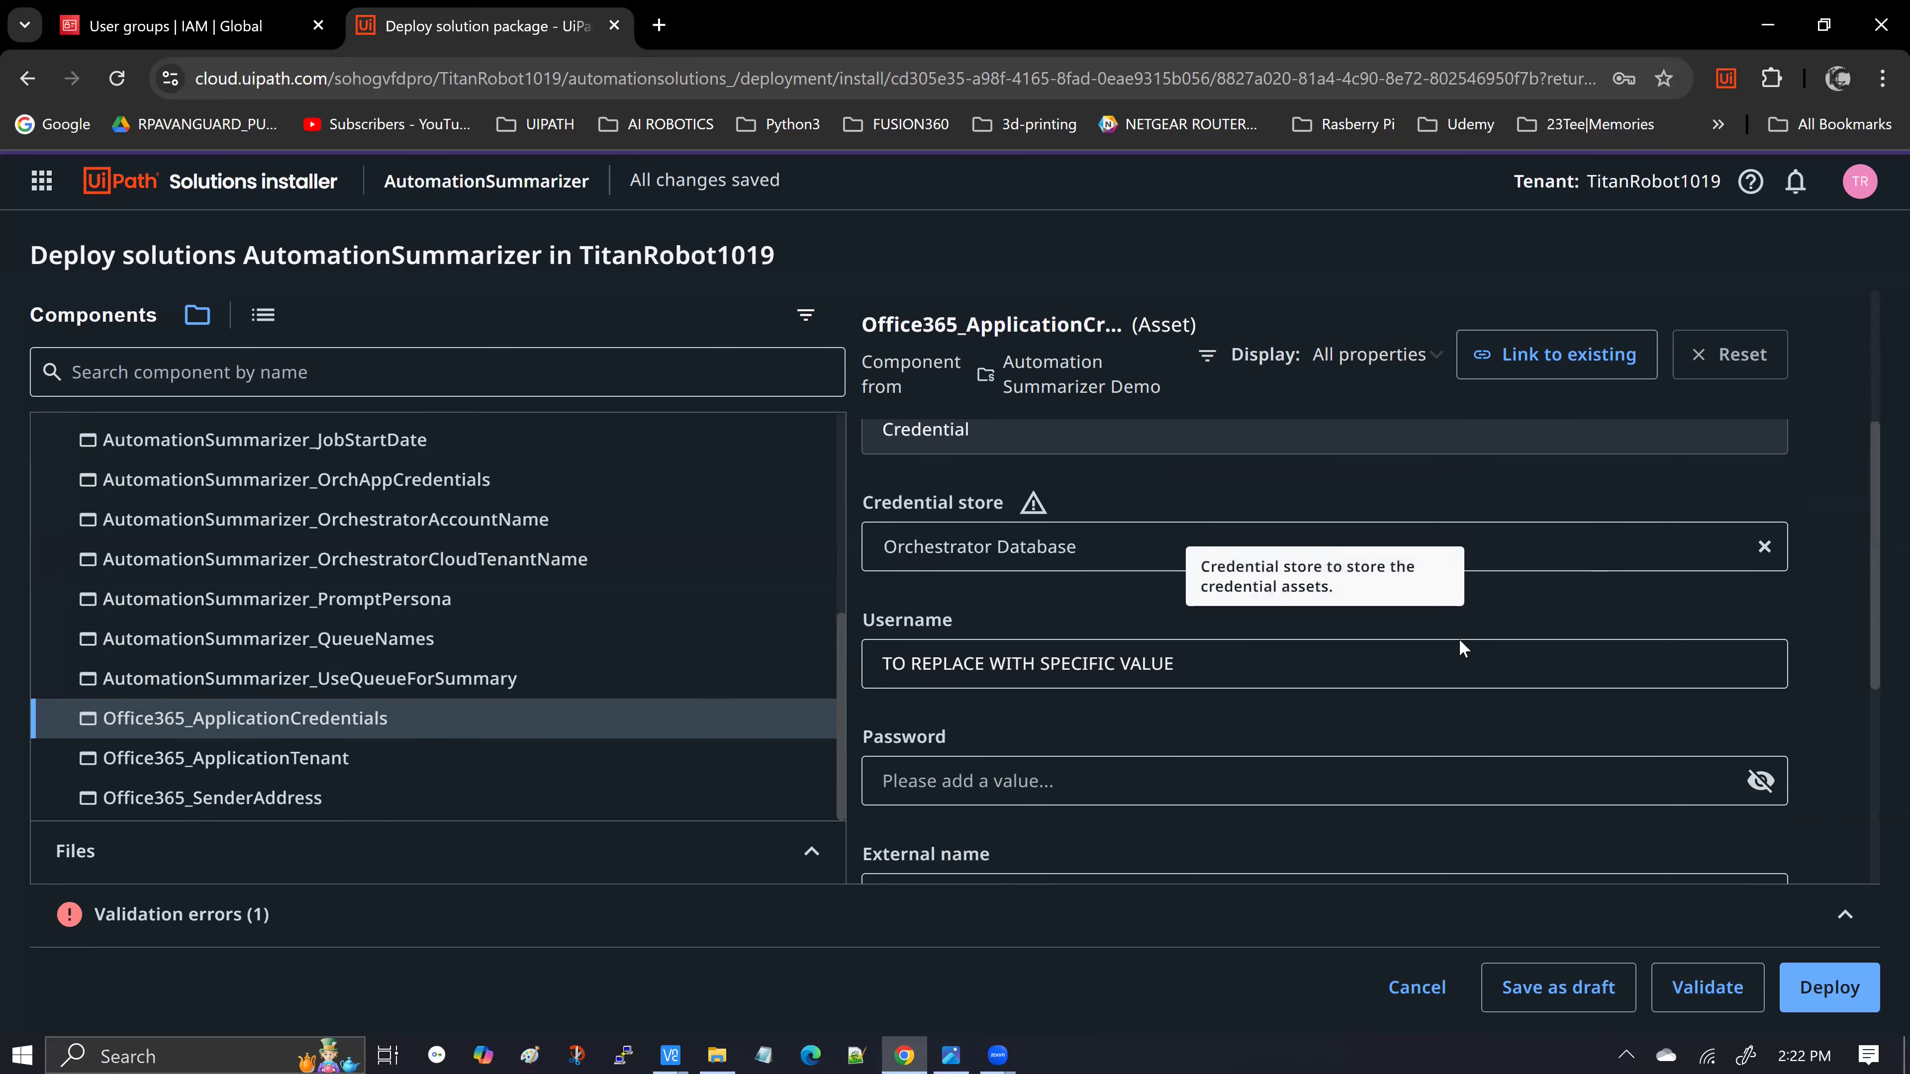
{"action": "left_click_drag", "start_coordinate": [1175, 664], "coordinate": [866, 666]}
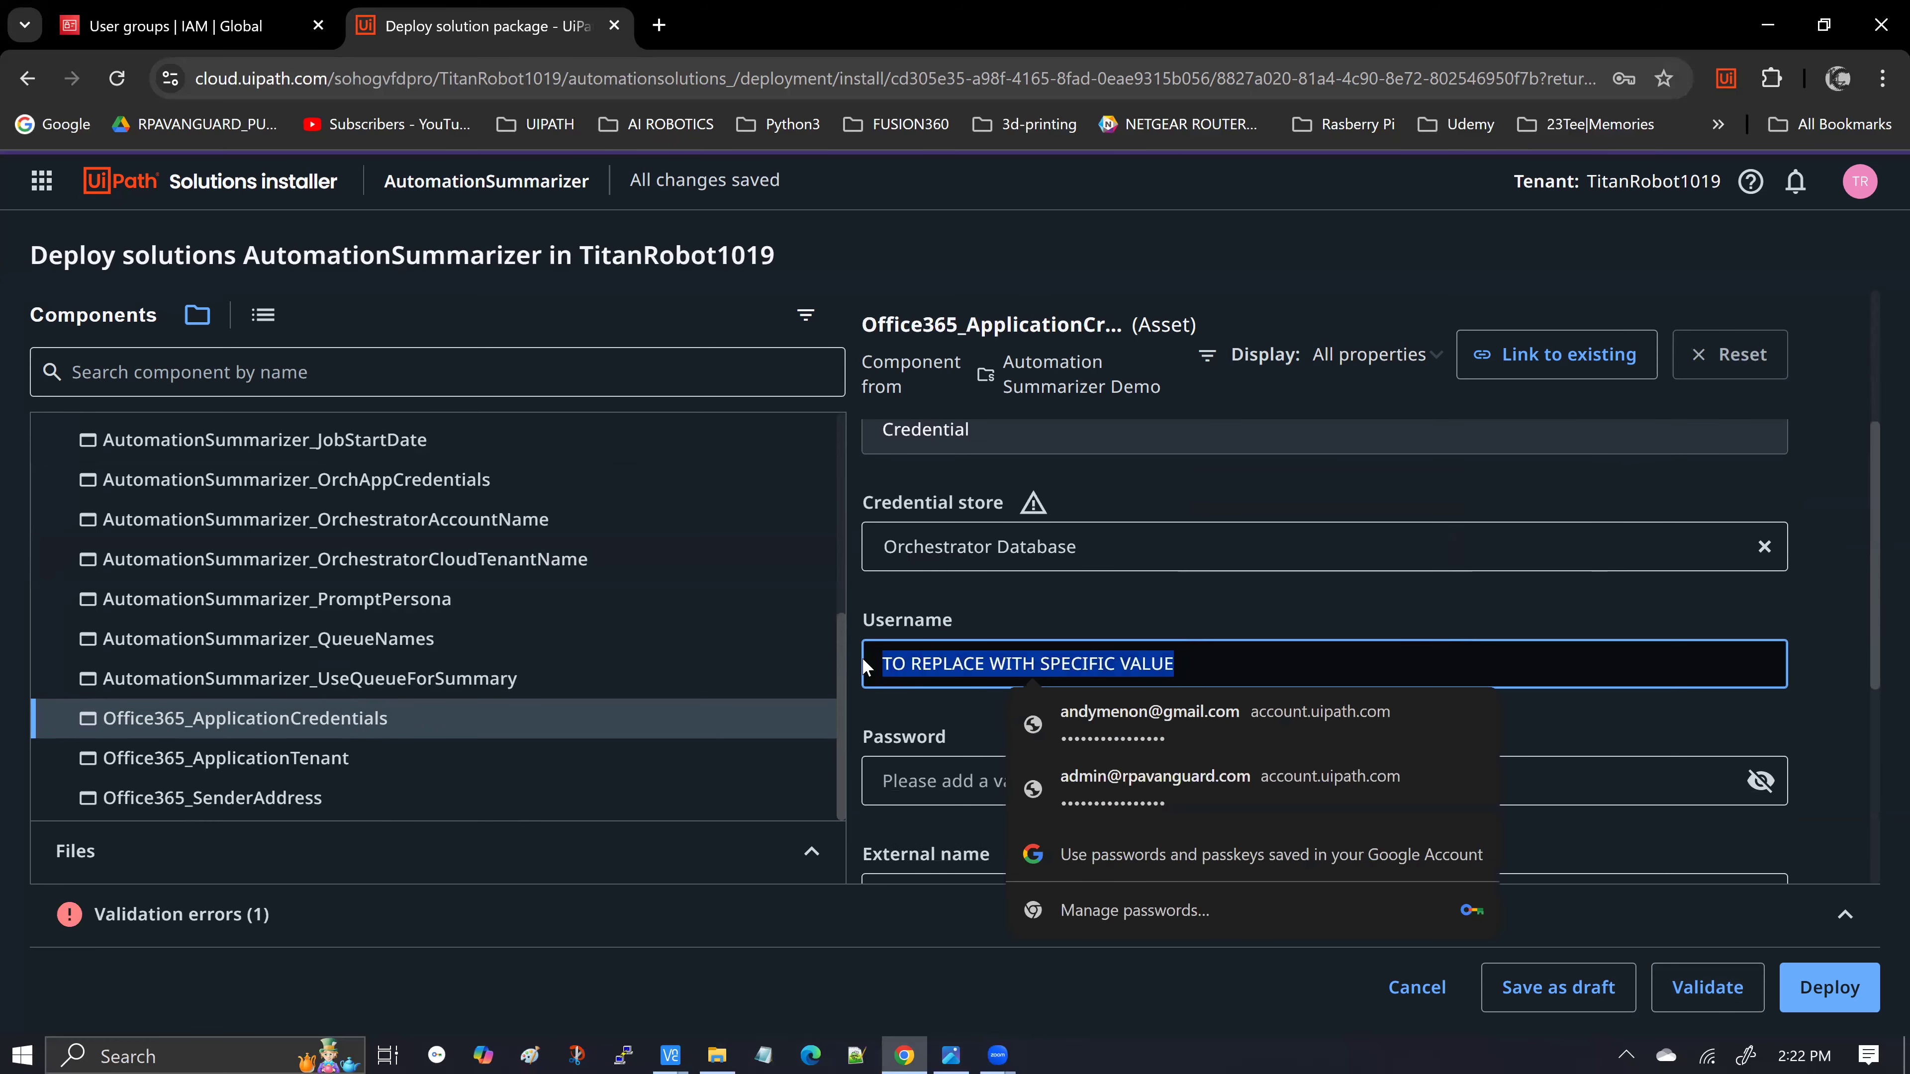
{"action": "type", "text": "NOT U"}
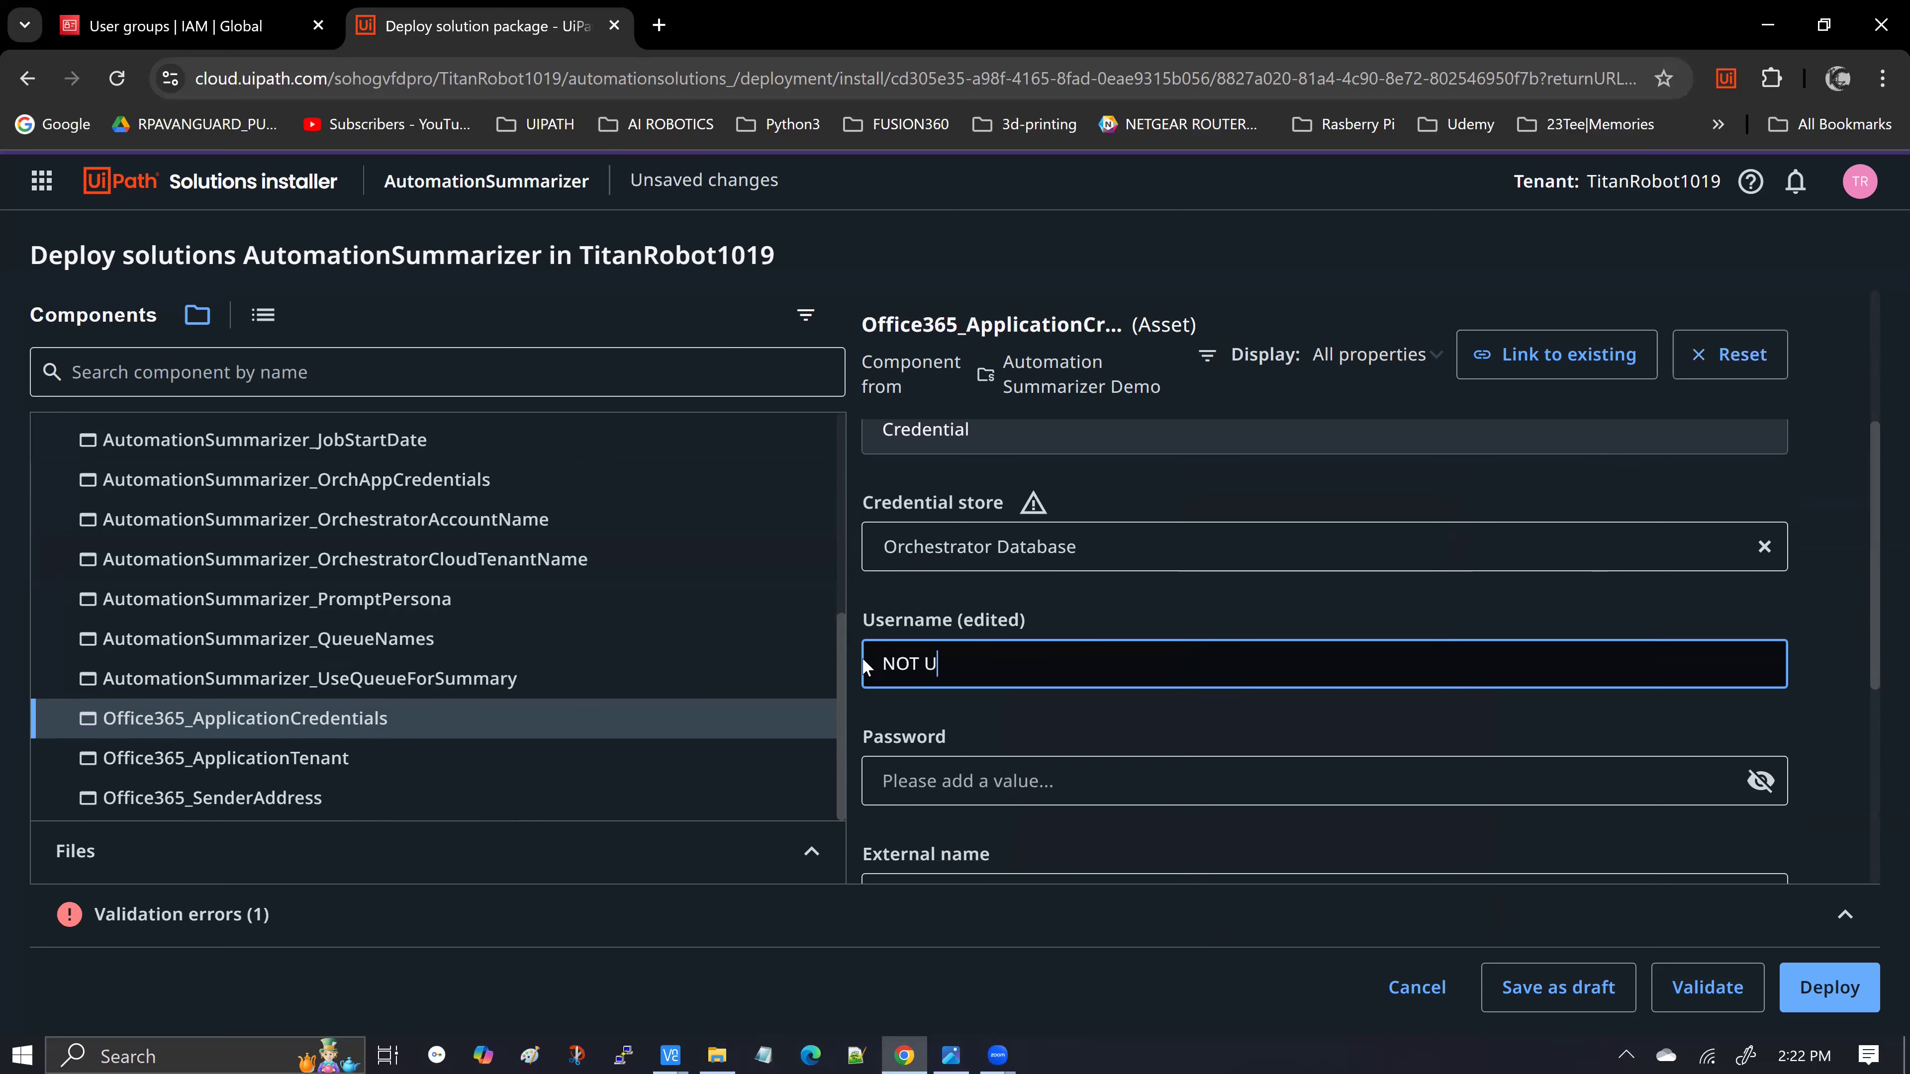
{"action": "type", "text": "SED - CONVENTIONAL"}
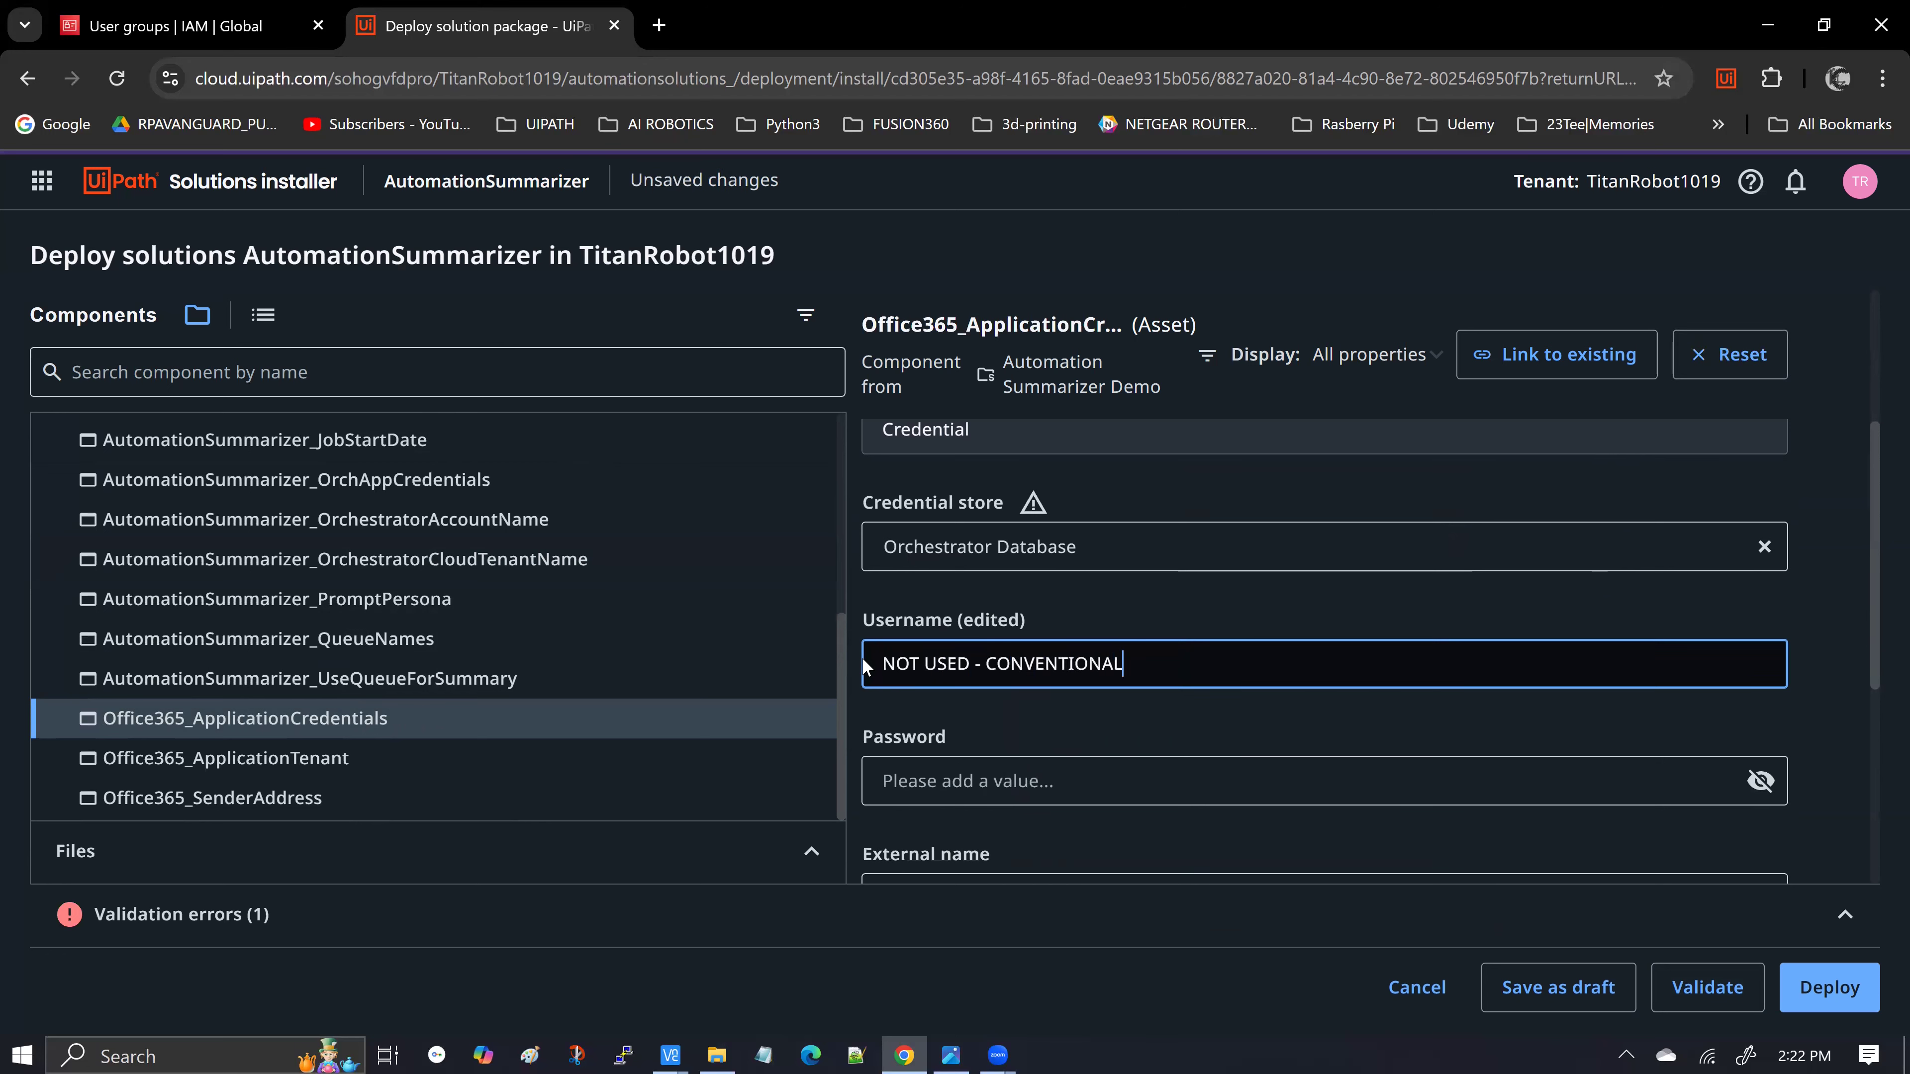
{"action": "type", "text": " GOOGLE INT SERVICE CONNE"}
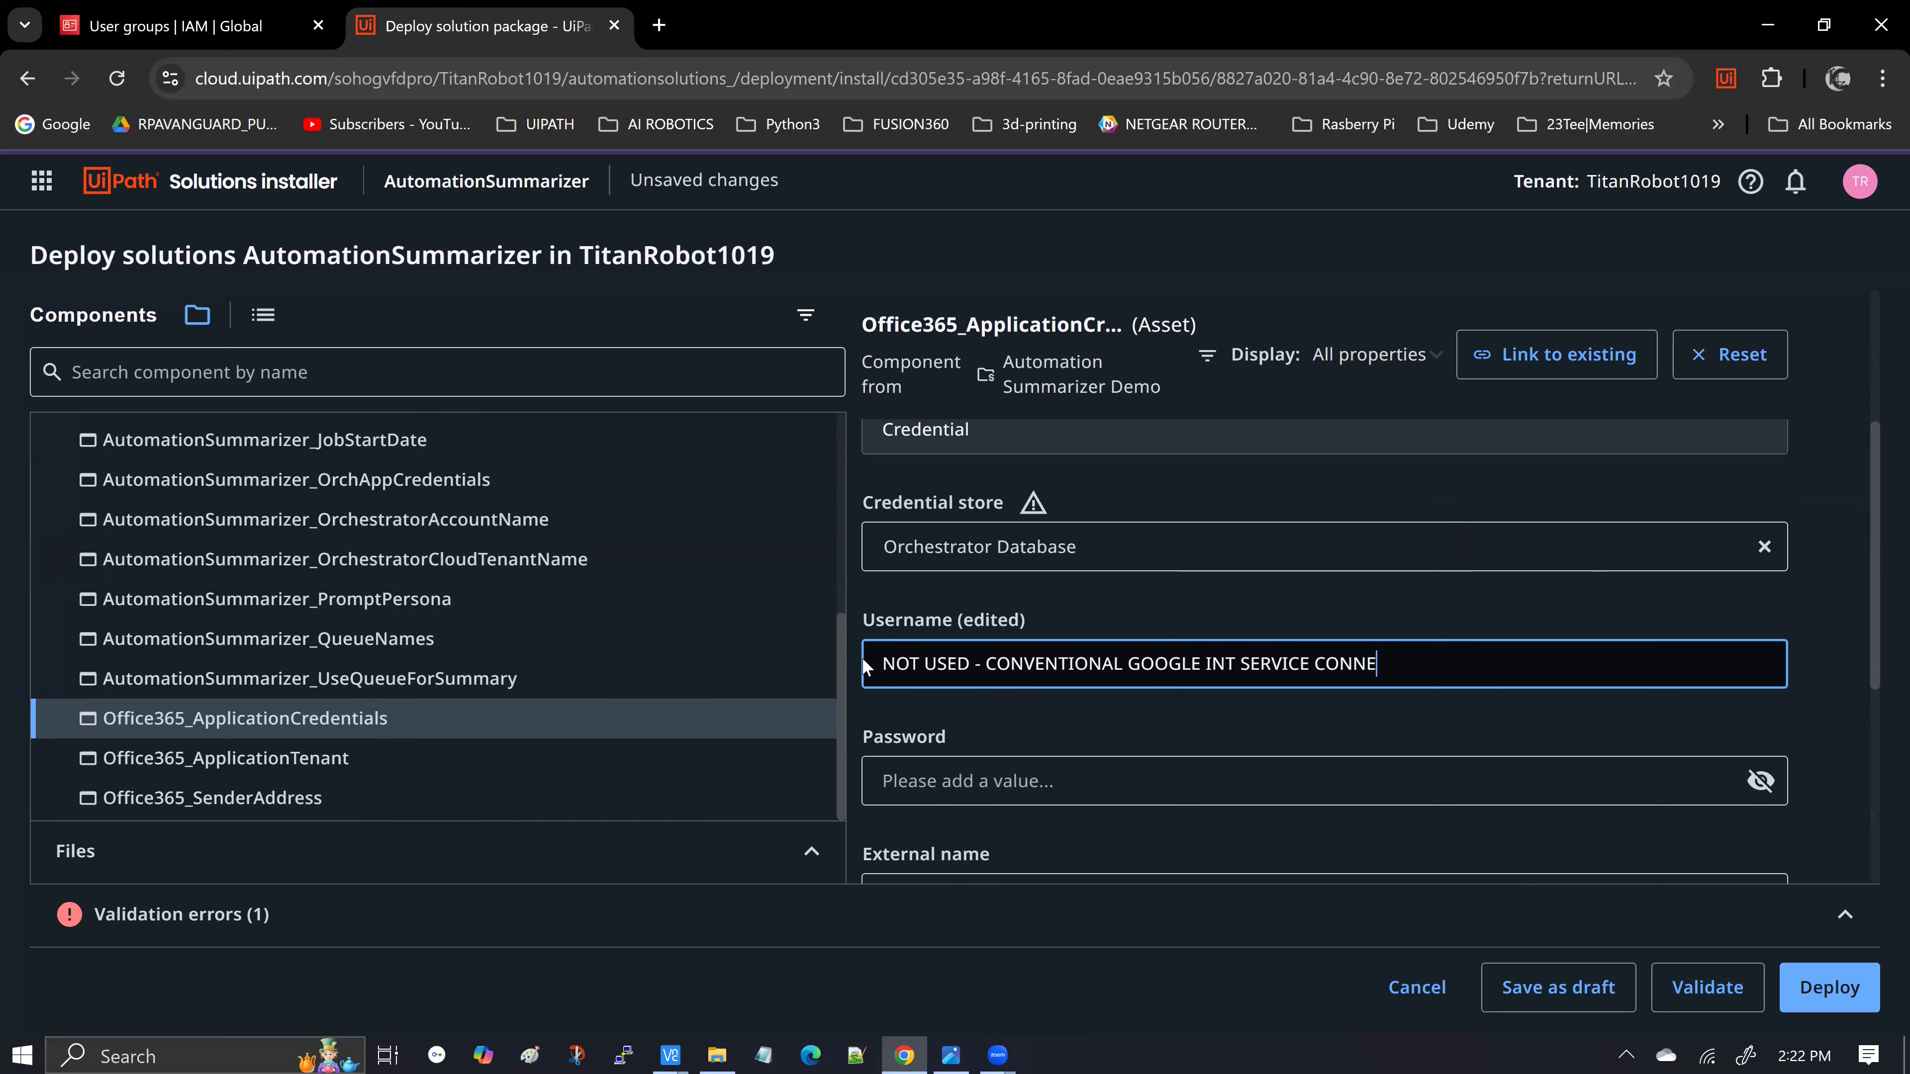
{"action": "type", "text": "CTION USED INSTEAD"}
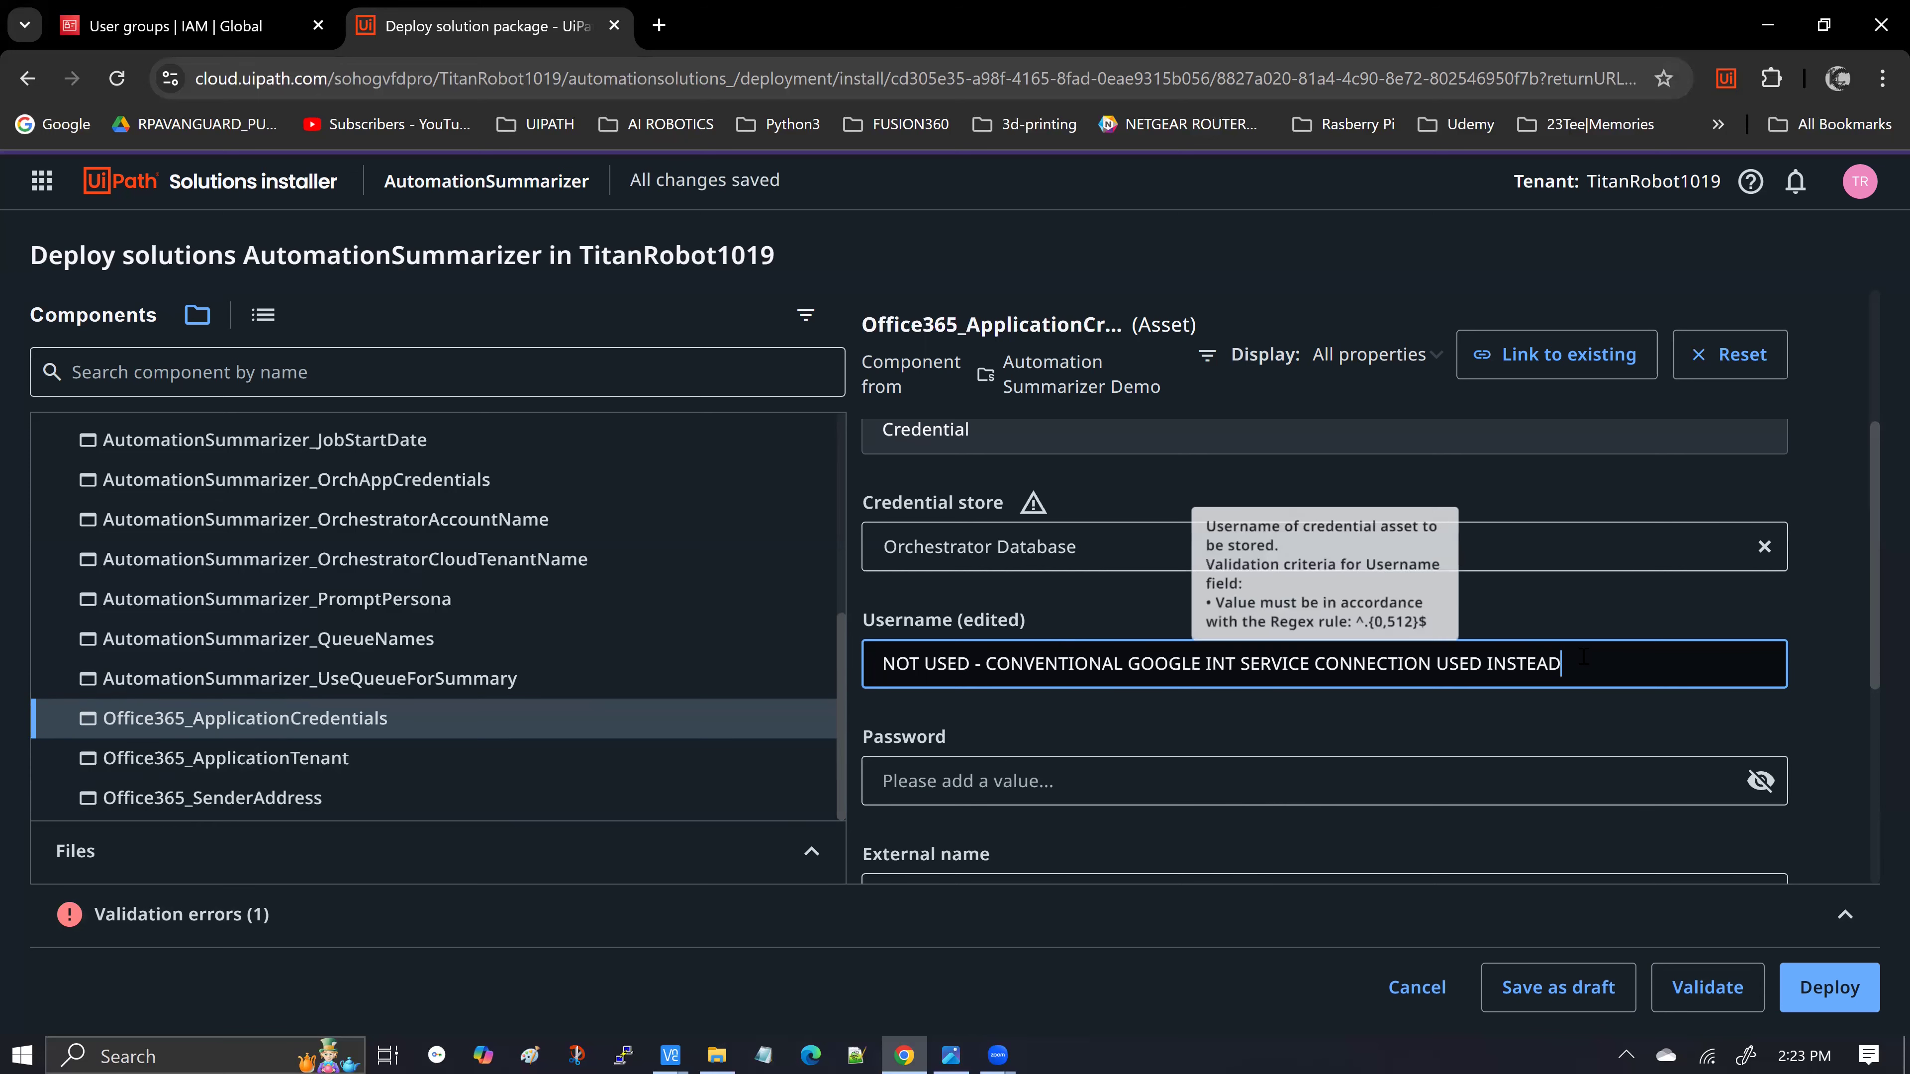
Copy that note into the credential's password field as well
{"action": "left_click_drag", "start_coordinate": [1561, 663], "coordinate": [876, 669]}
{"action": "key", "text": "ctrl+c"}
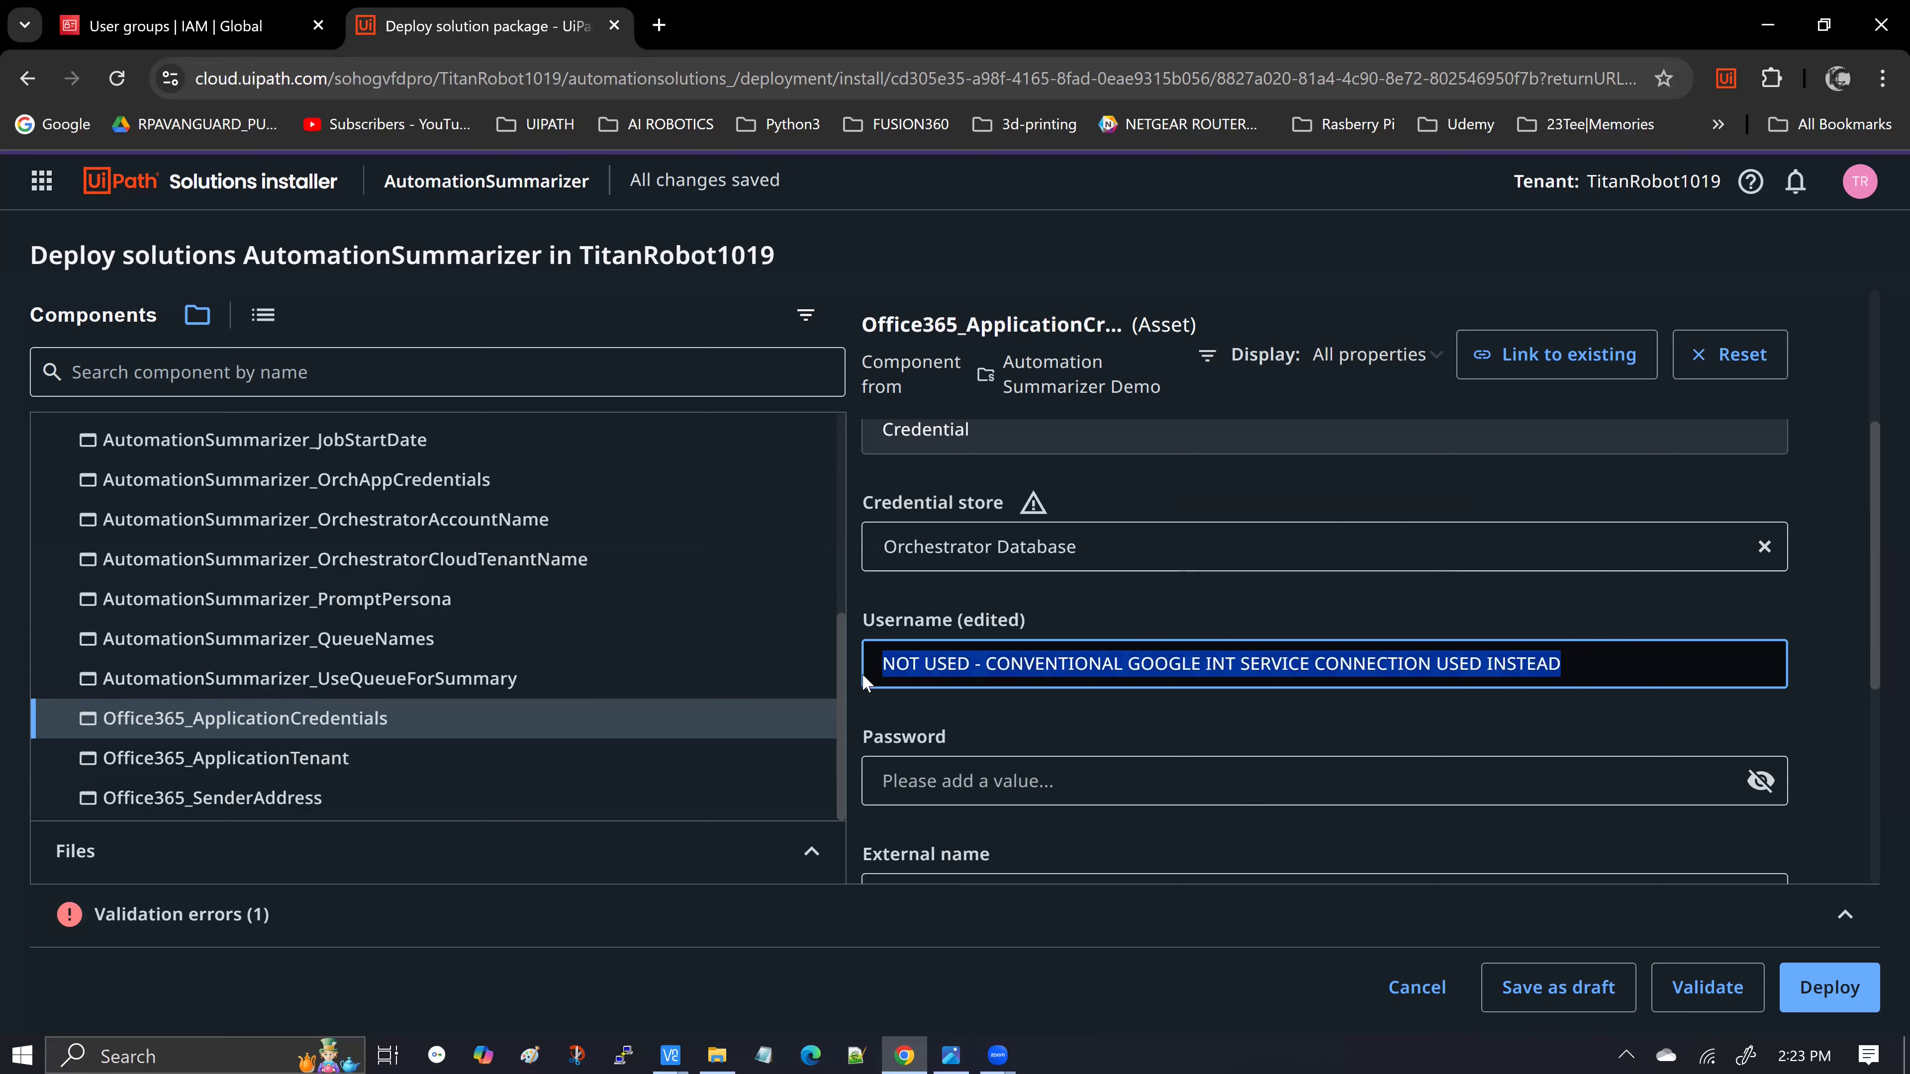
{"action": "left_click", "coordinate": [1006, 780]}
{"action": "left_click", "coordinate": [1760, 781]}
{"action": "key", "text": "ctrl+v"}
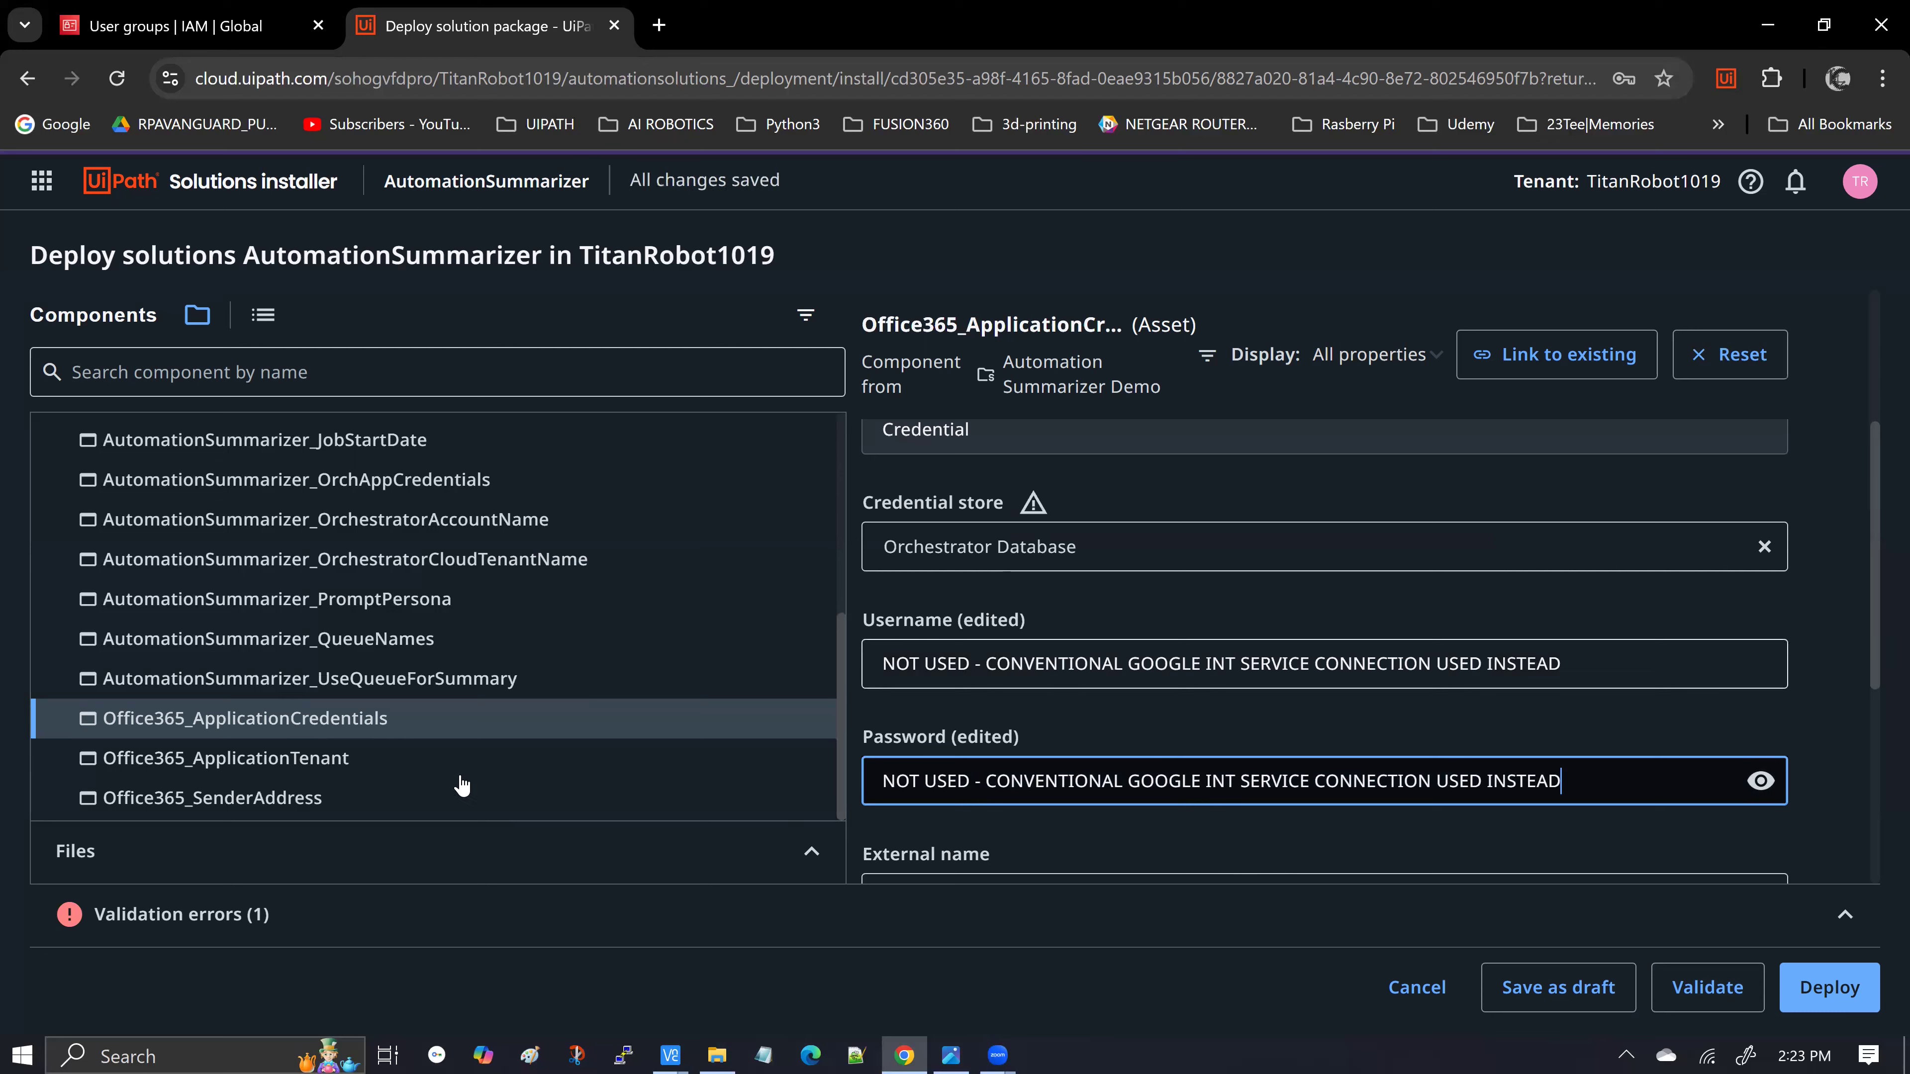
Replace Office365_ApplicationTenant's placeholder global value with the NOT USED note
{"action": "left_click", "coordinate": [305, 772]}
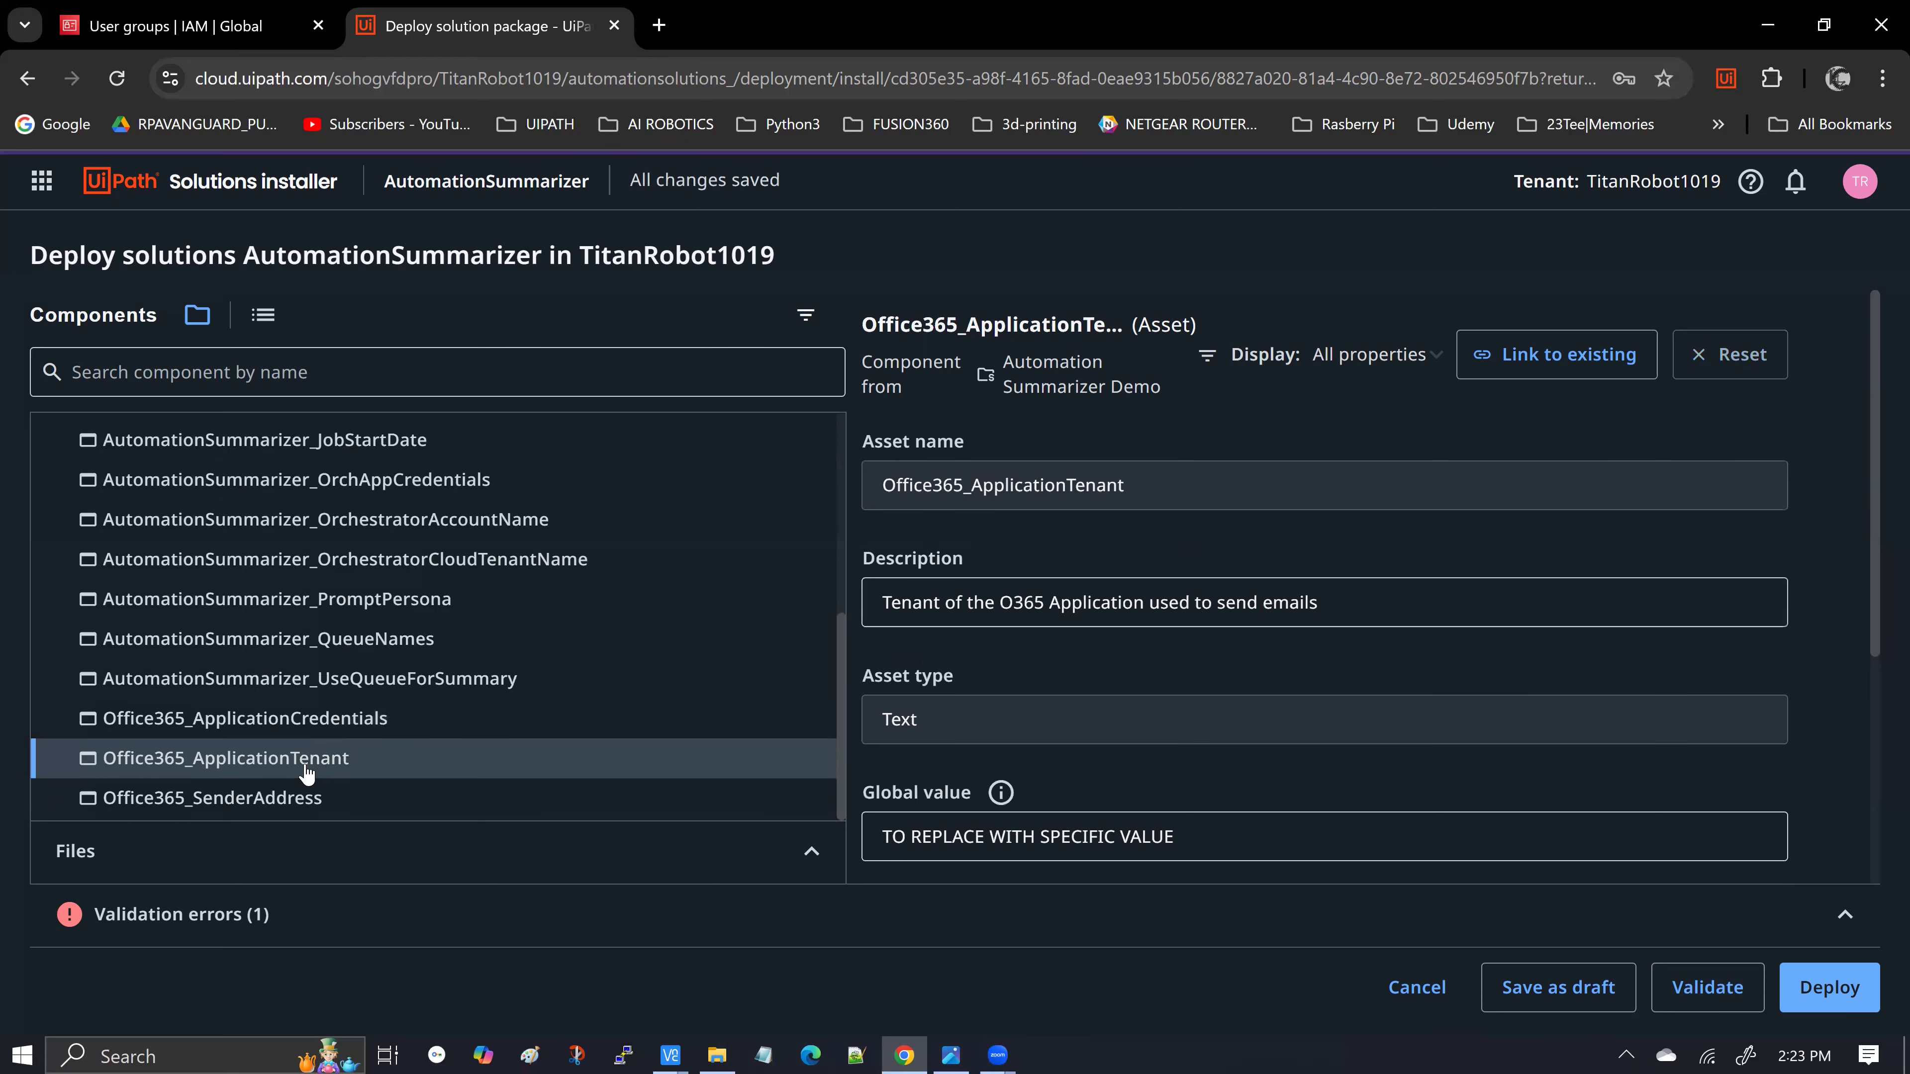
{"action": "scroll", "coordinate": [1077, 687], "scroll_direction": "down", "scroll_amount": 3}
{"action": "scroll", "coordinate": [1080, 687], "scroll_direction": "down", "scroll_amount": 2}
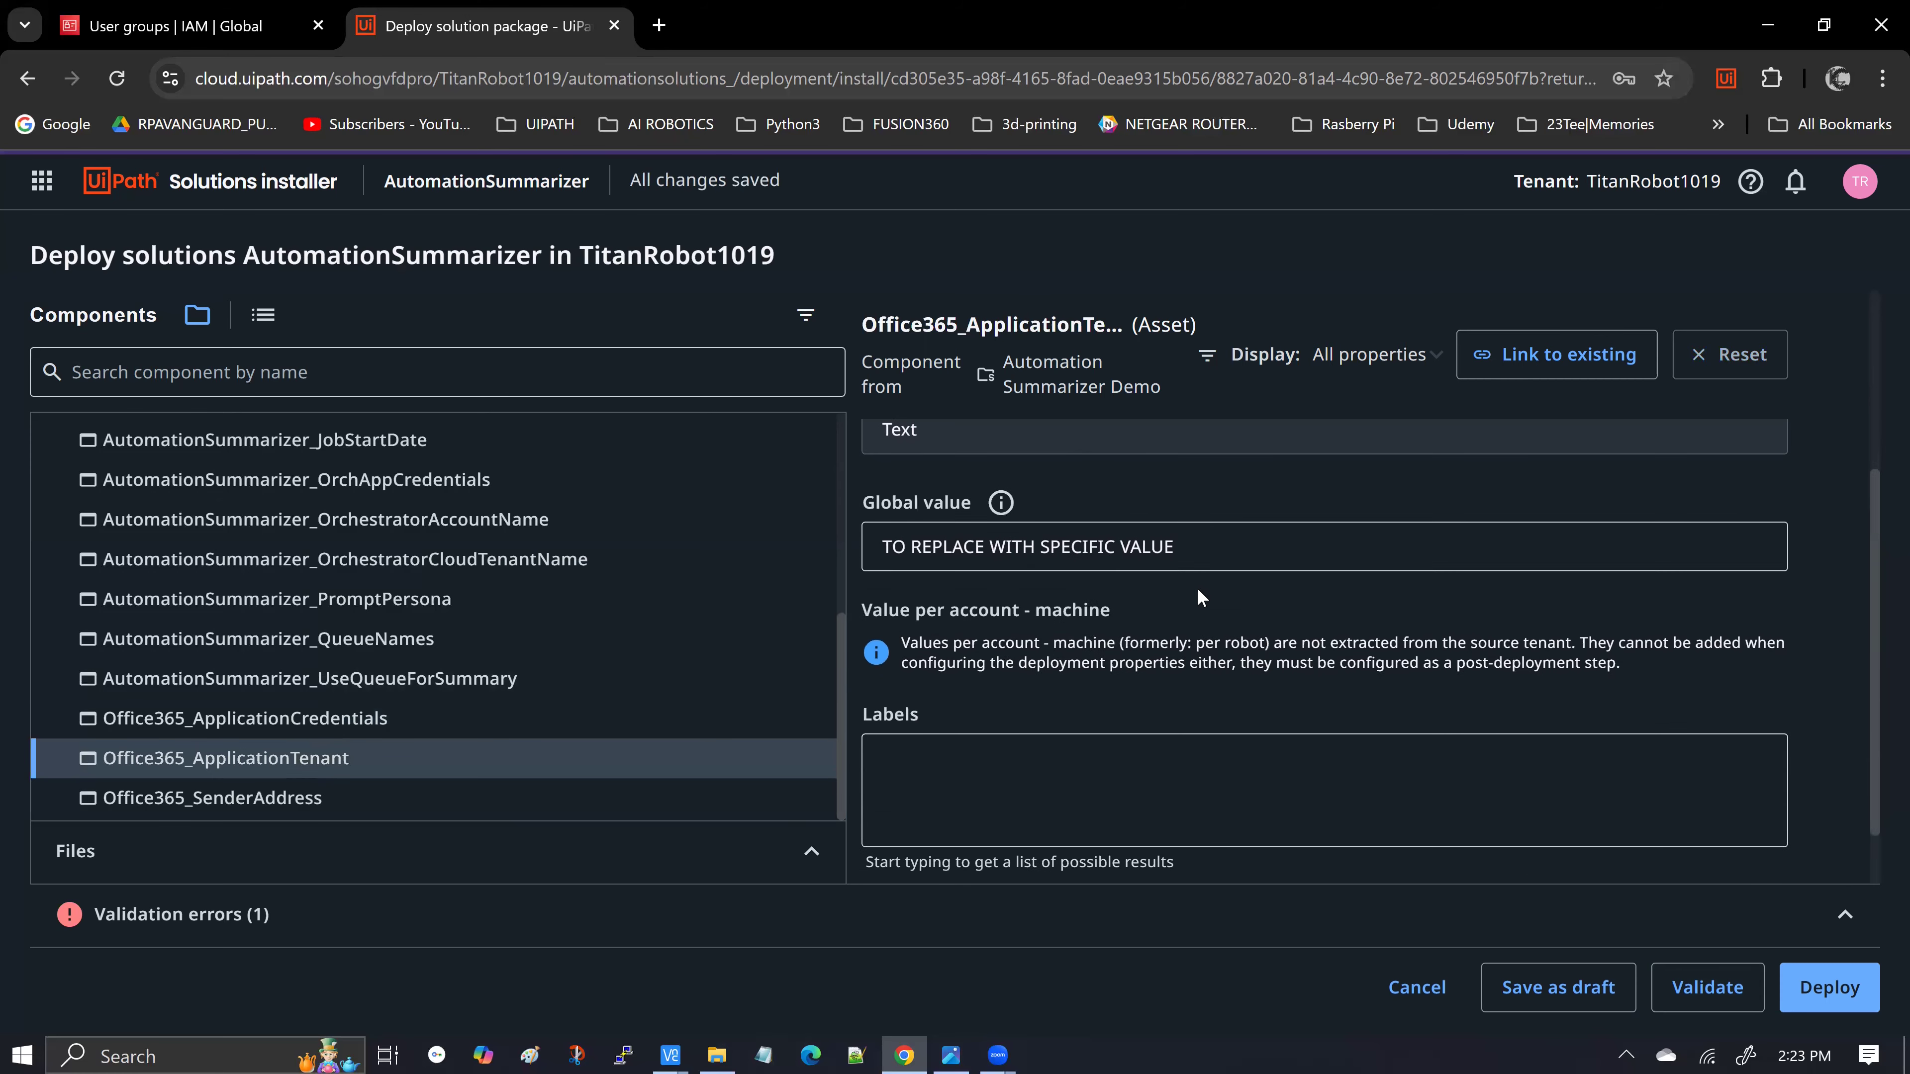
{"action": "left_click", "coordinate": [1230, 546]}
{"action": "key", "text": "ctrl+a"}
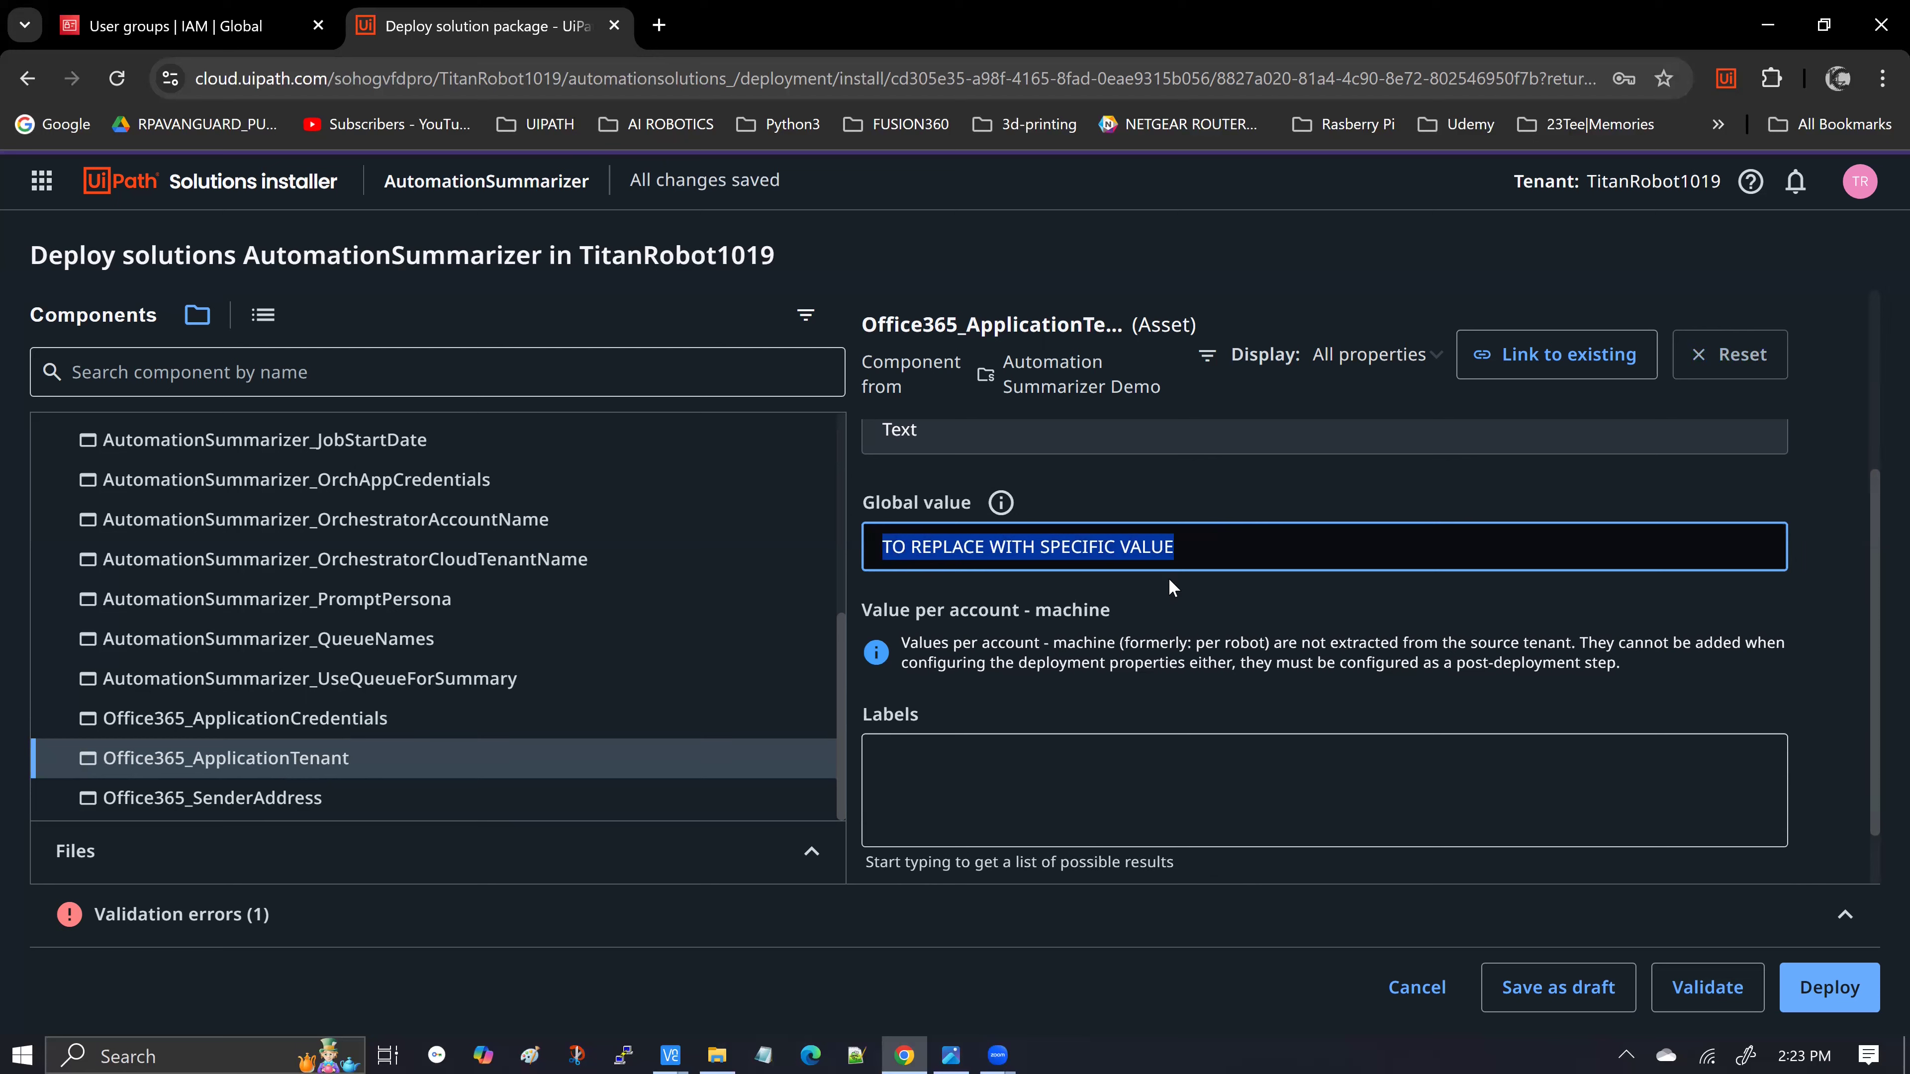
{"action": "key", "text": "ctrl+v"}
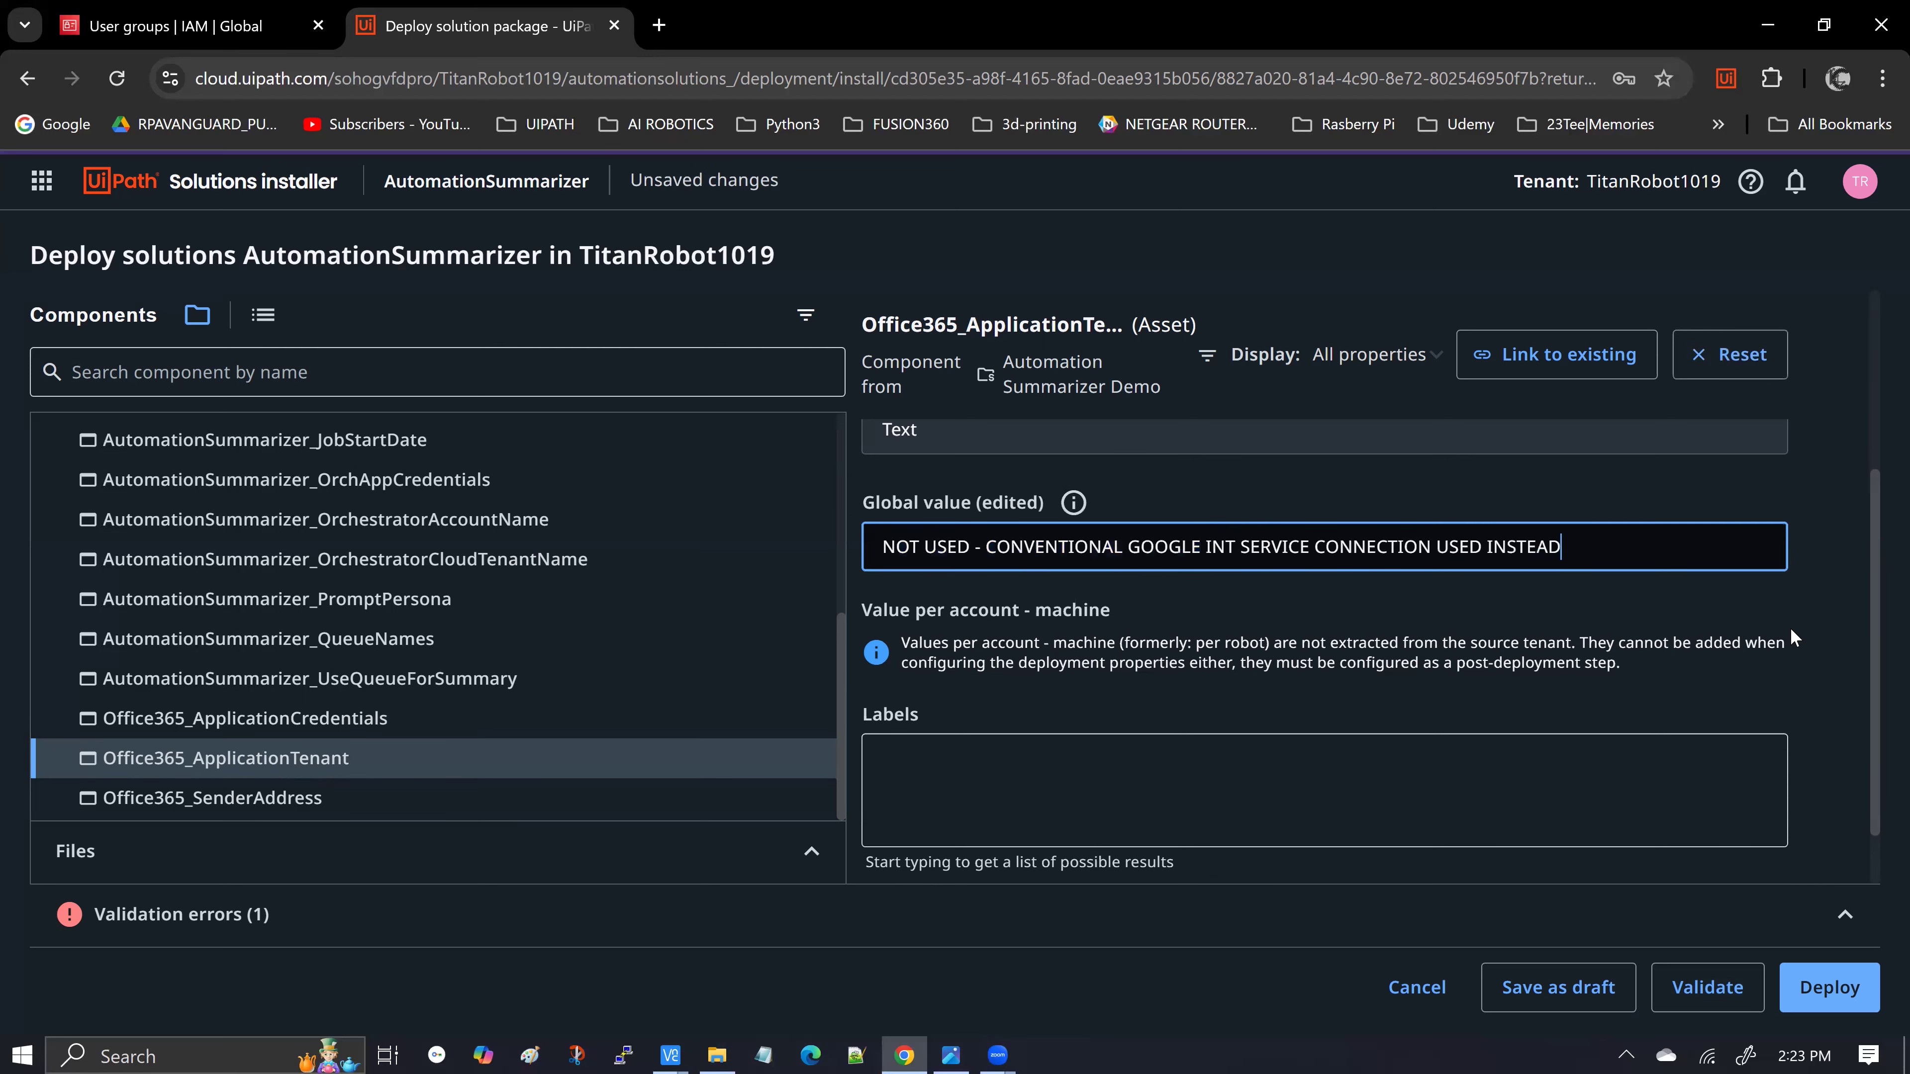
Validate the deployment and confirm the results show zero errors
{"action": "scroll", "coordinate": [1791, 630], "scroll_direction": "down", "scroll_amount": 1}
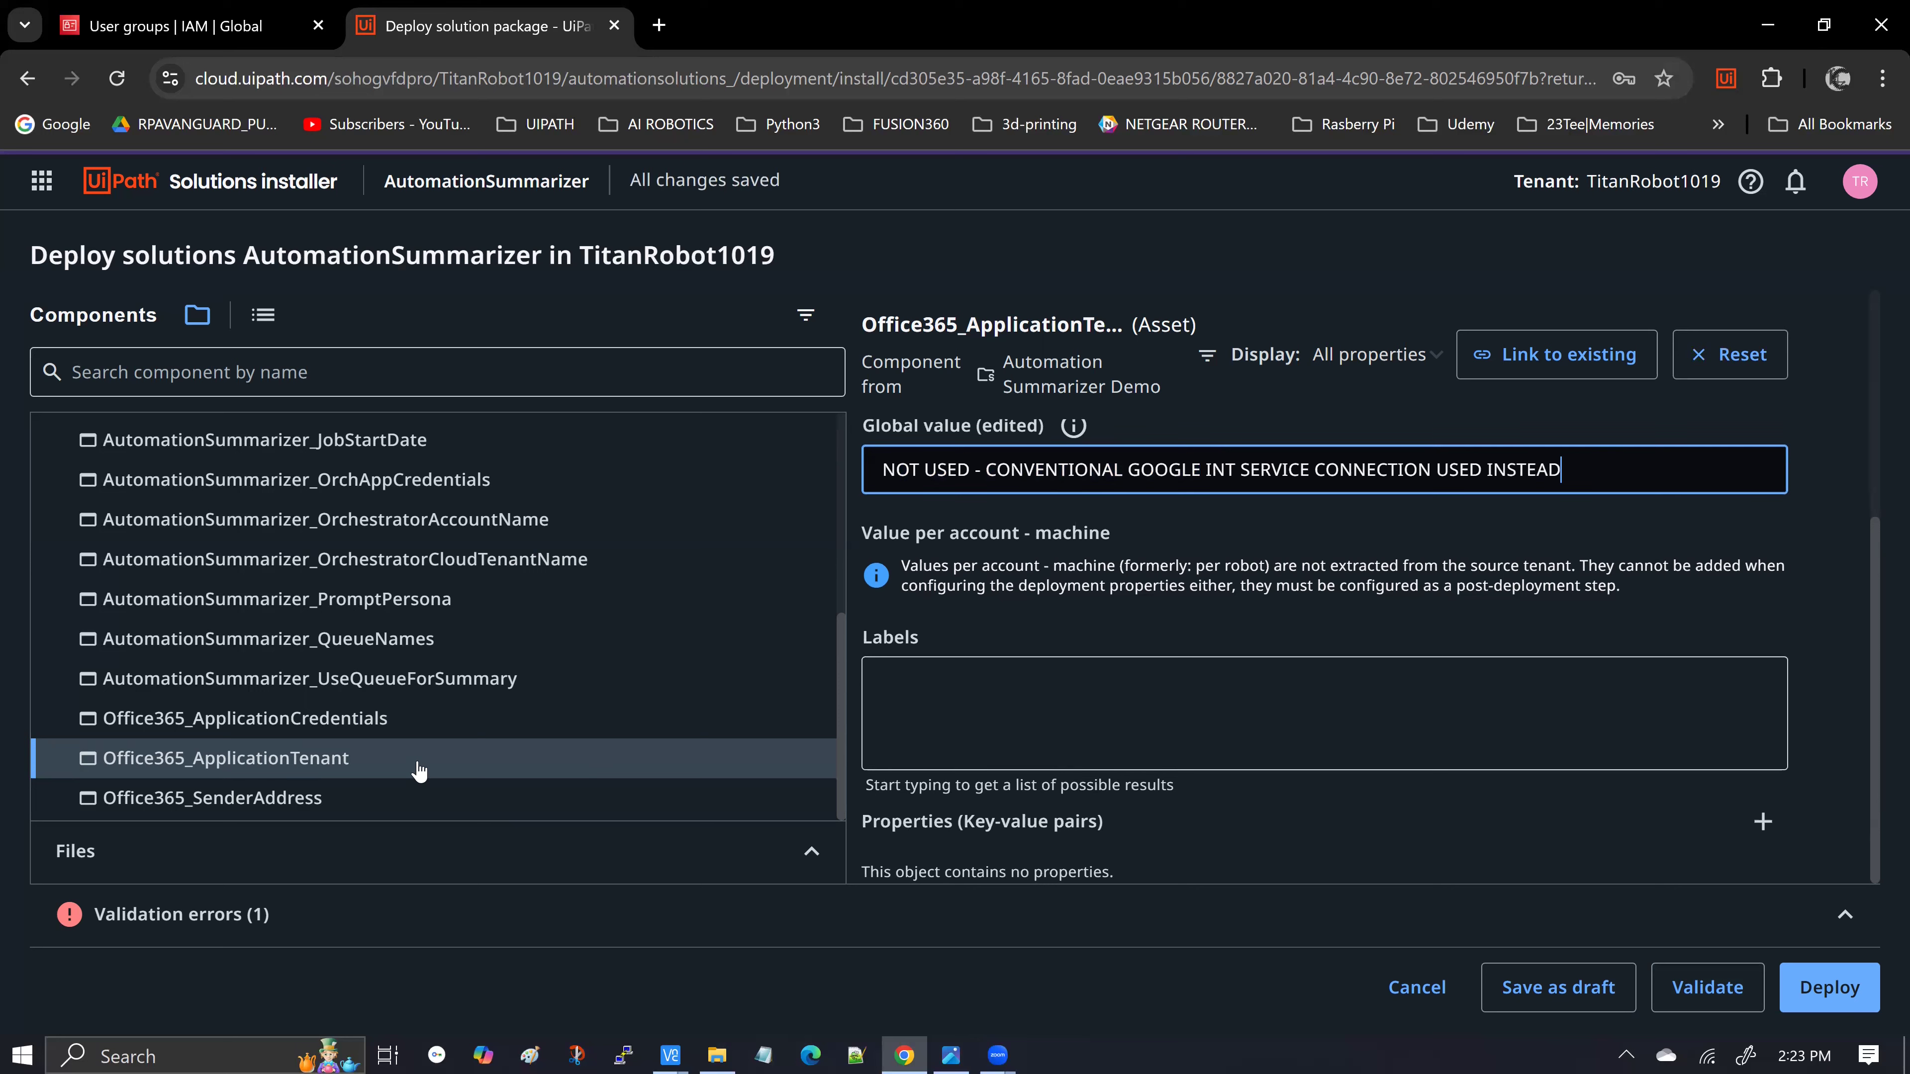
{"action": "scroll", "coordinate": [1210, 635], "scroll_direction": "up", "scroll_amount": 1}
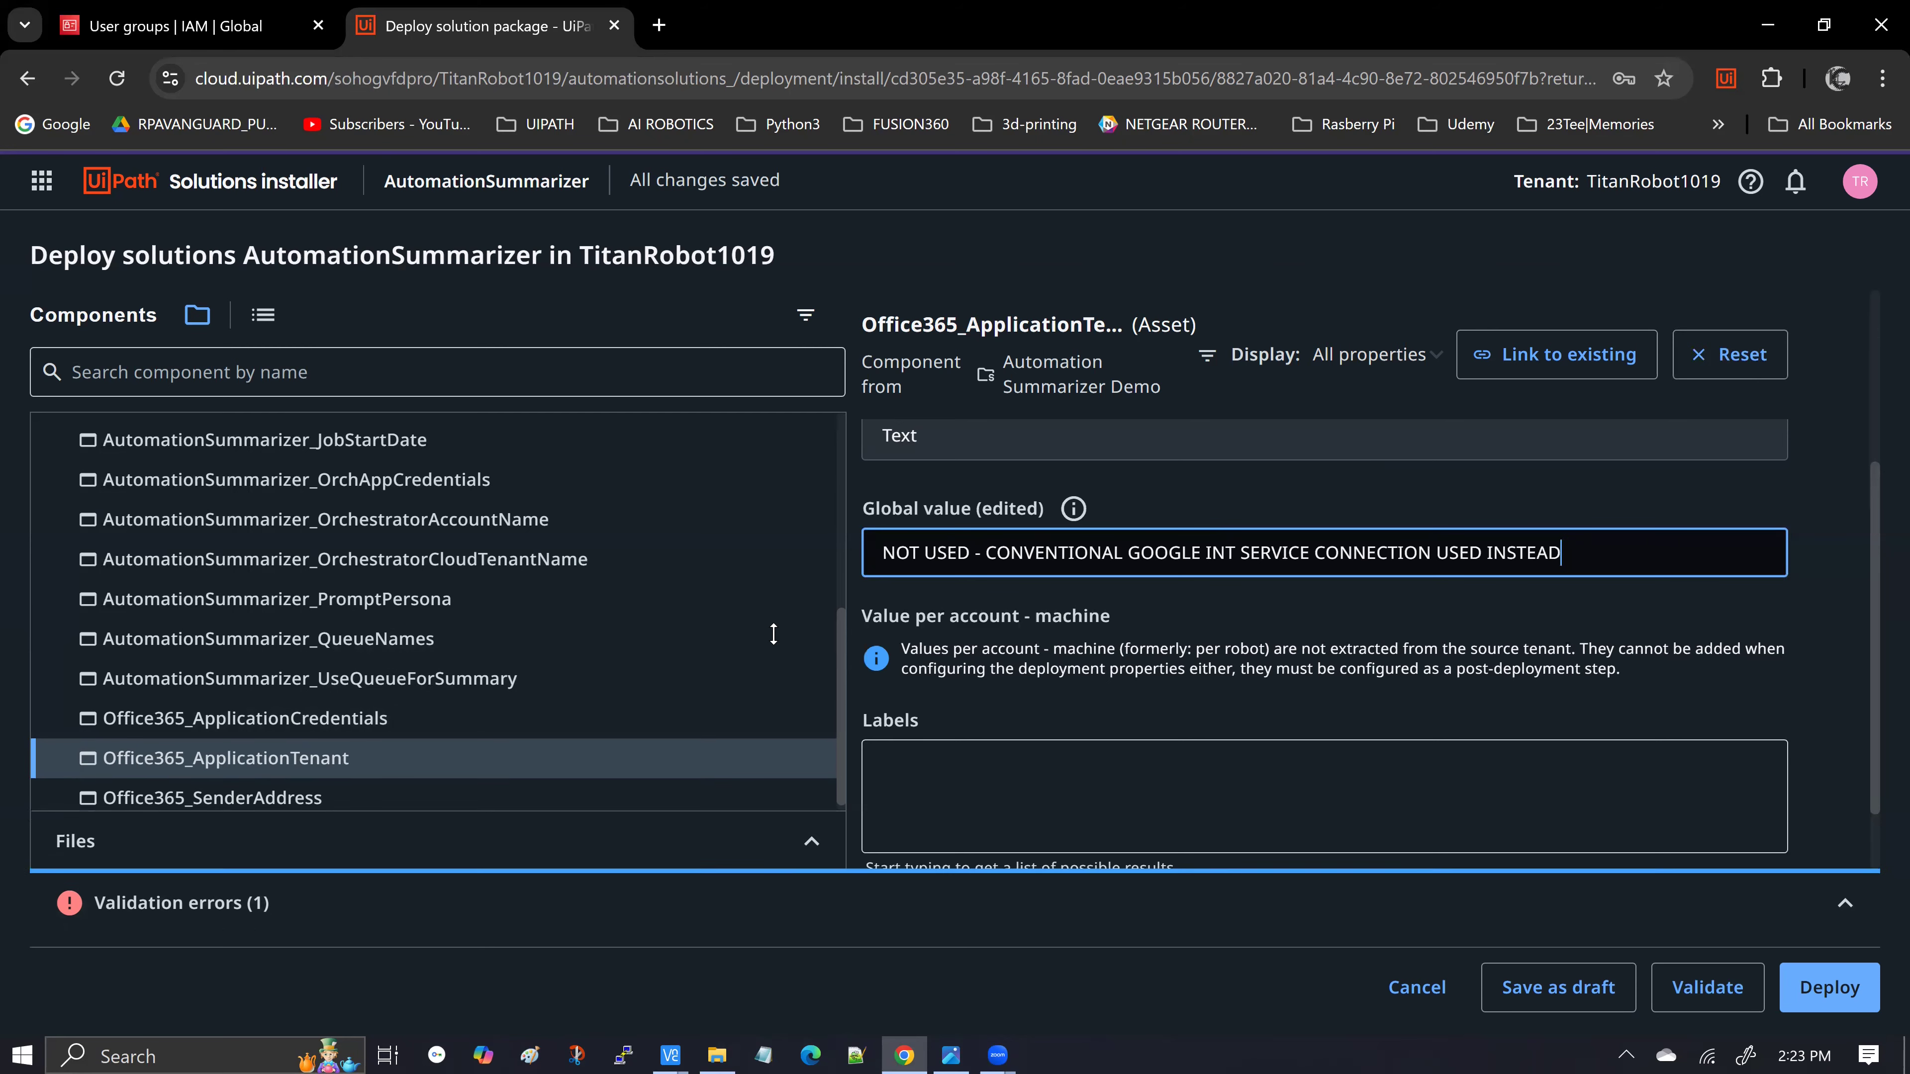
{"action": "left_click", "coordinate": [1704, 999]}
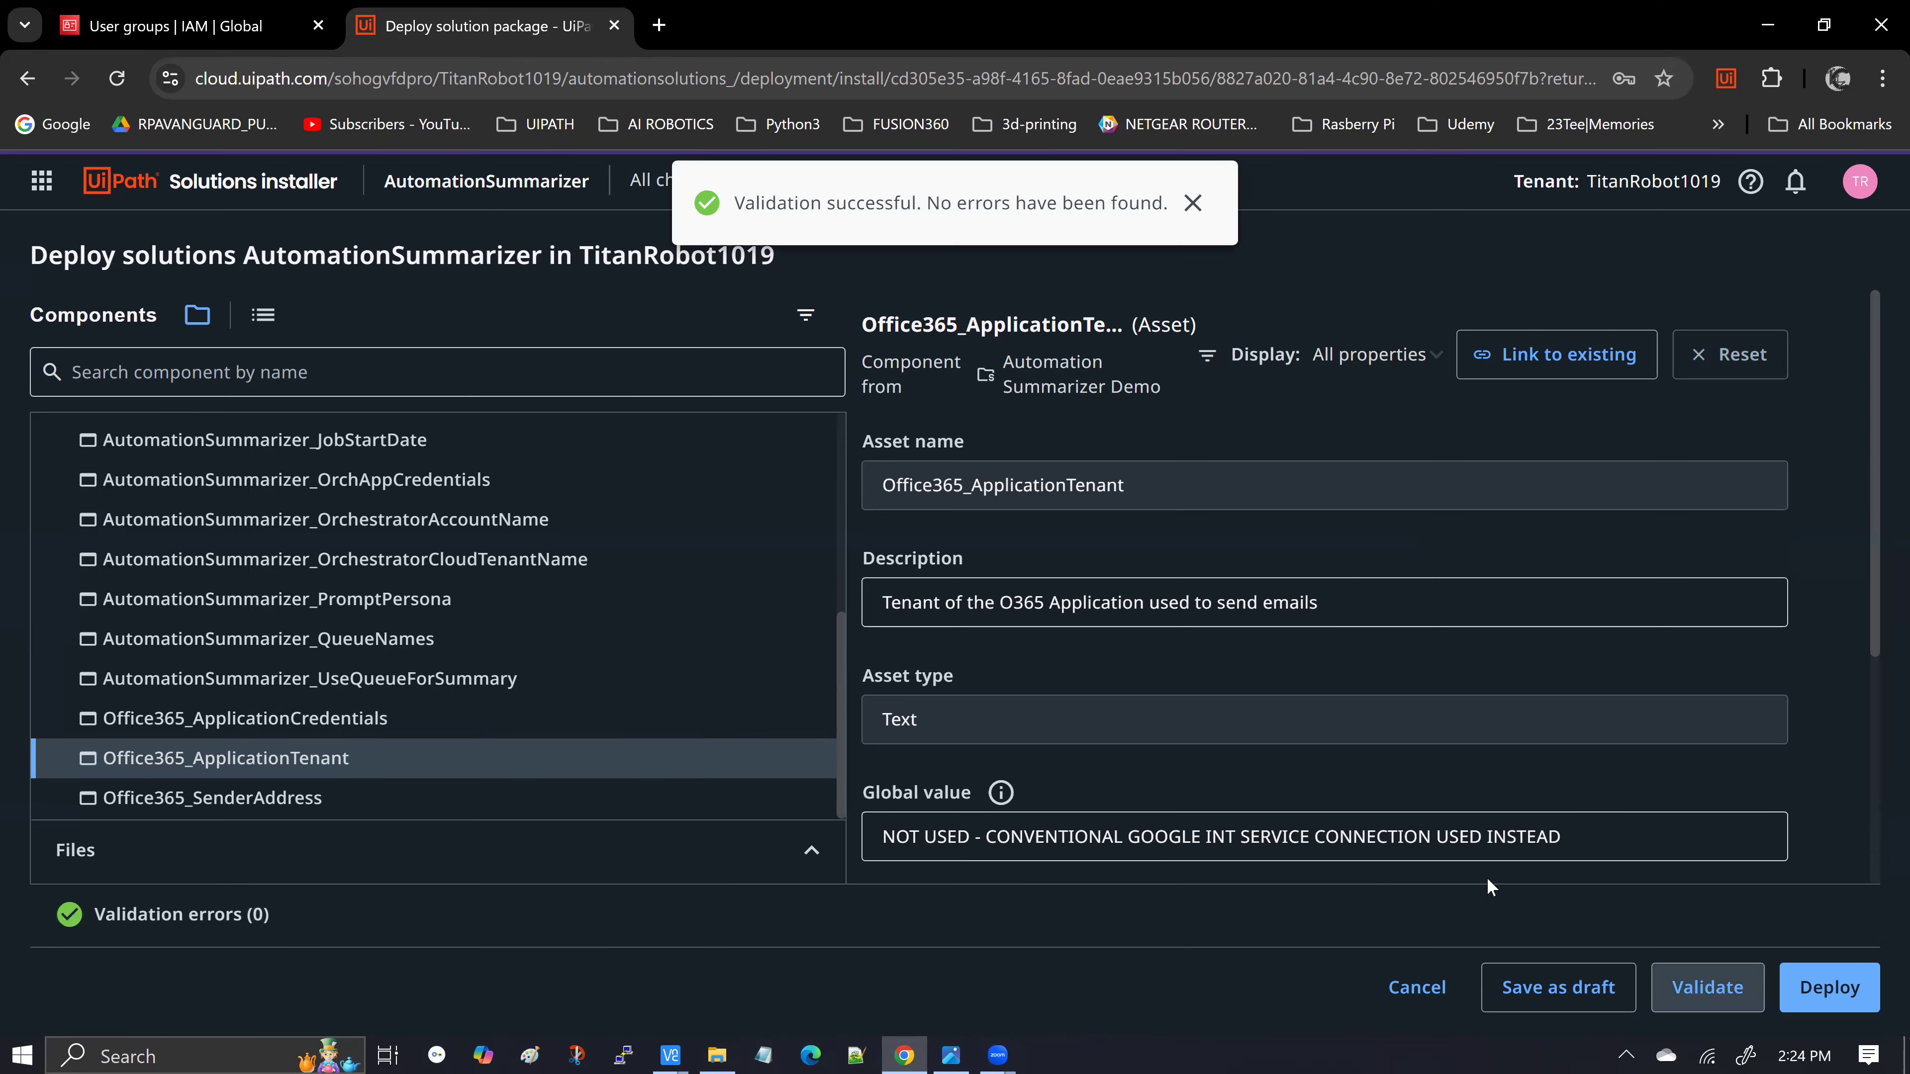
{"action": "left_click", "coordinate": [755, 888]}
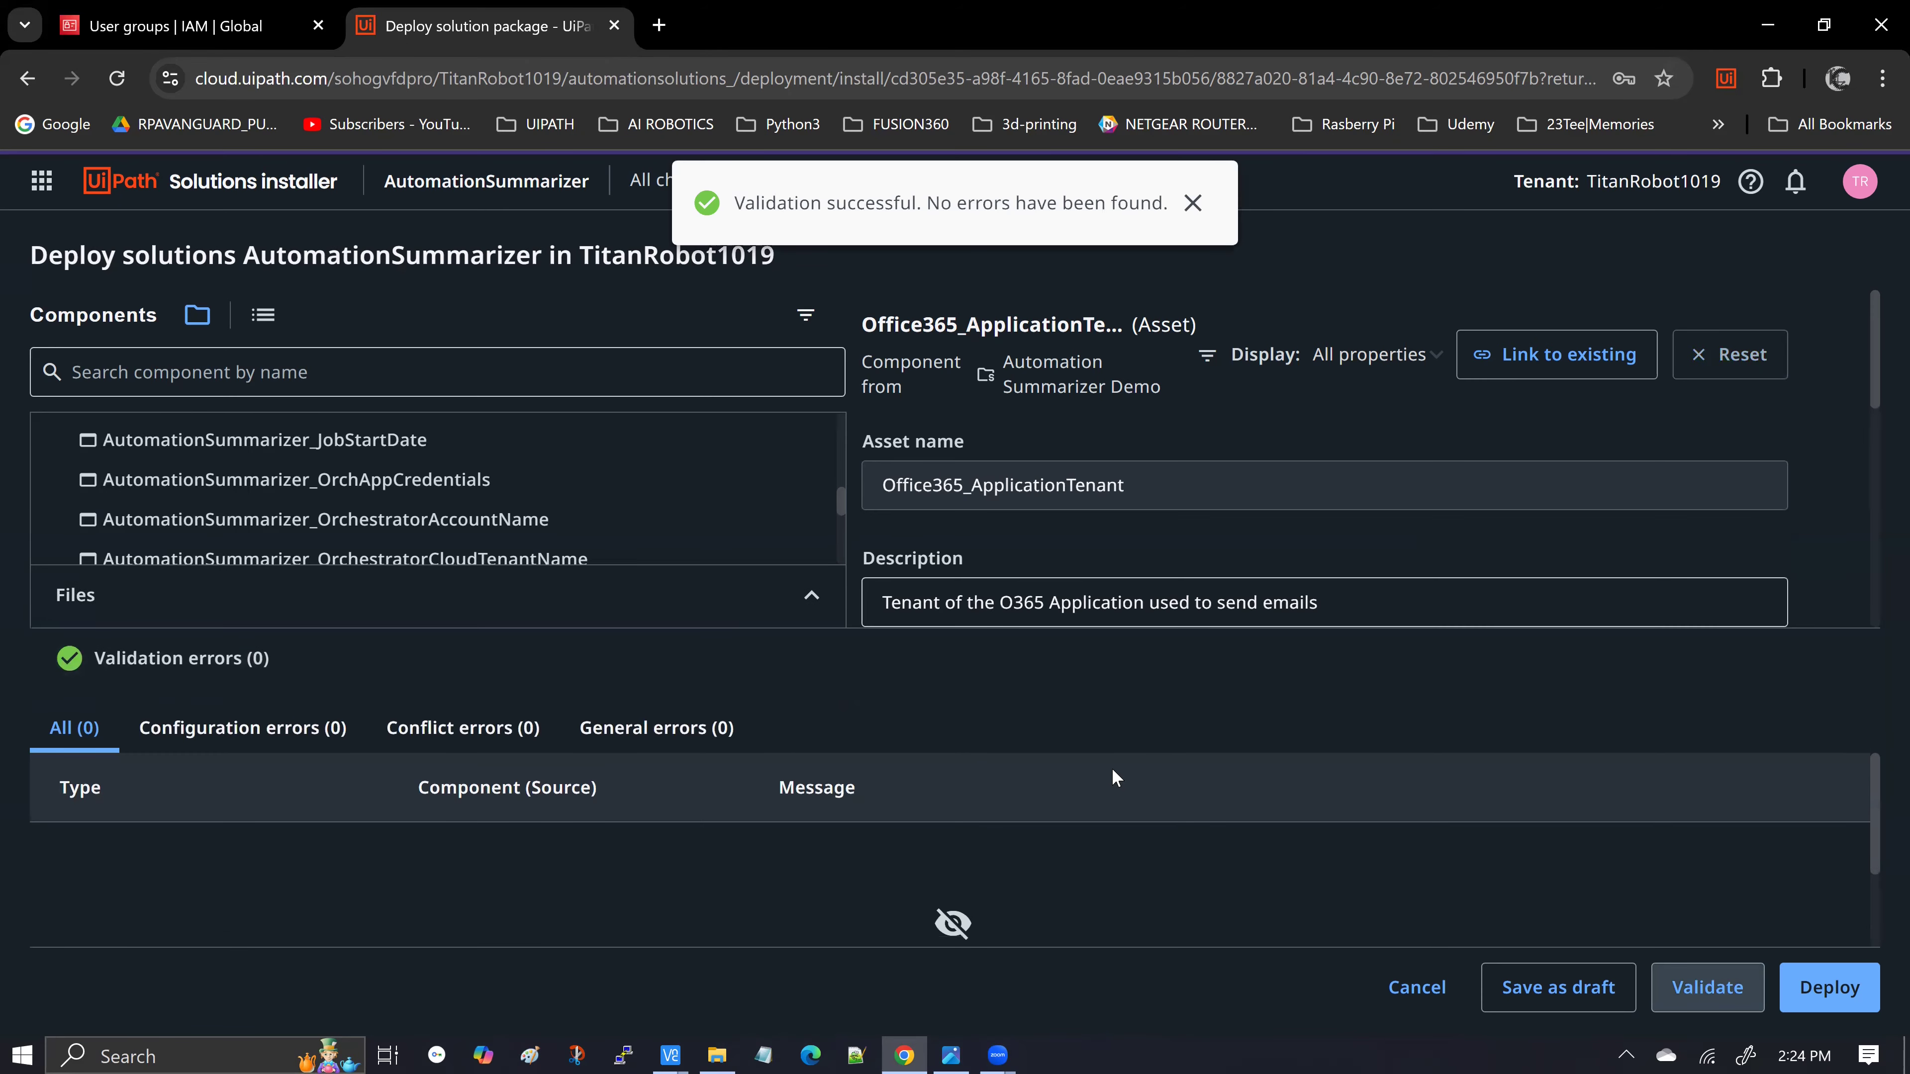